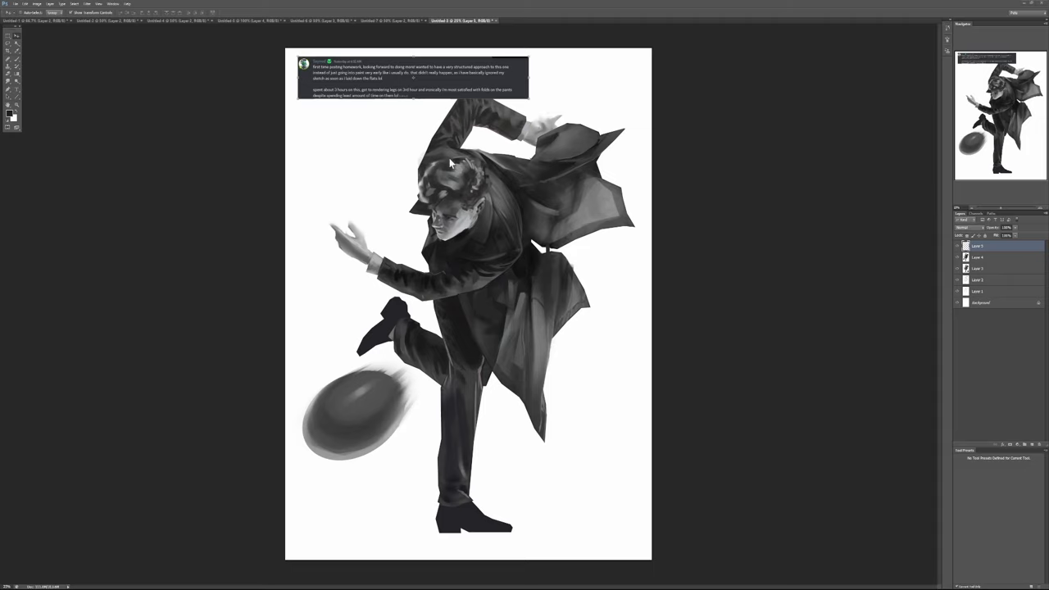
Switch to the Brush tool and hide Layers 5, 4, 3 and 2 to isolate the base figure sketch.
{"action": "left_click", "coordinate": [15, 61]}
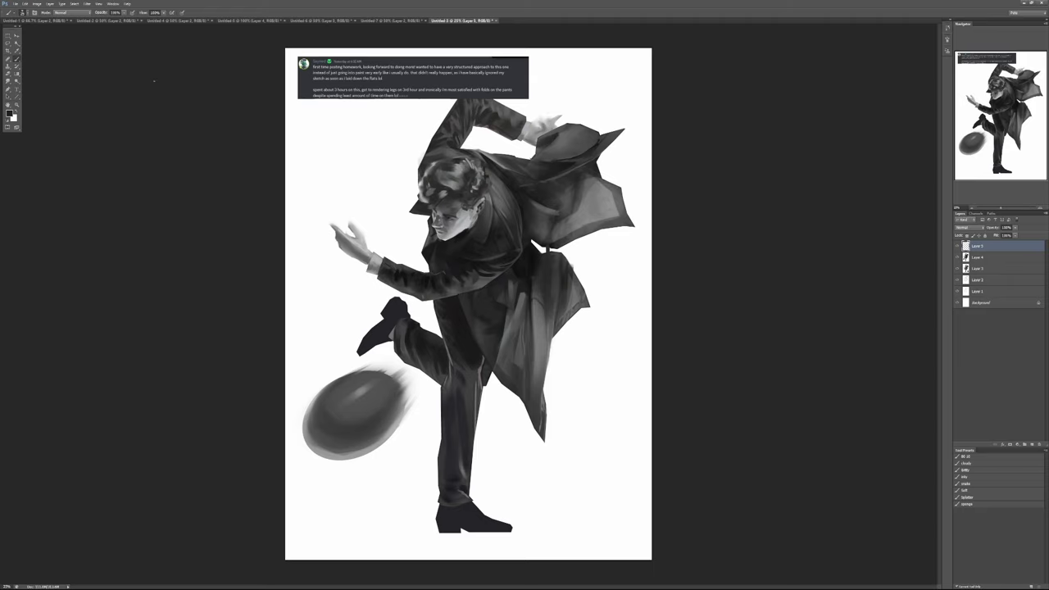
{"action": "left_click", "coordinate": [959, 257]}
{"action": "left_click", "coordinate": [959, 268]}
{"action": "left_click", "coordinate": [959, 278]}
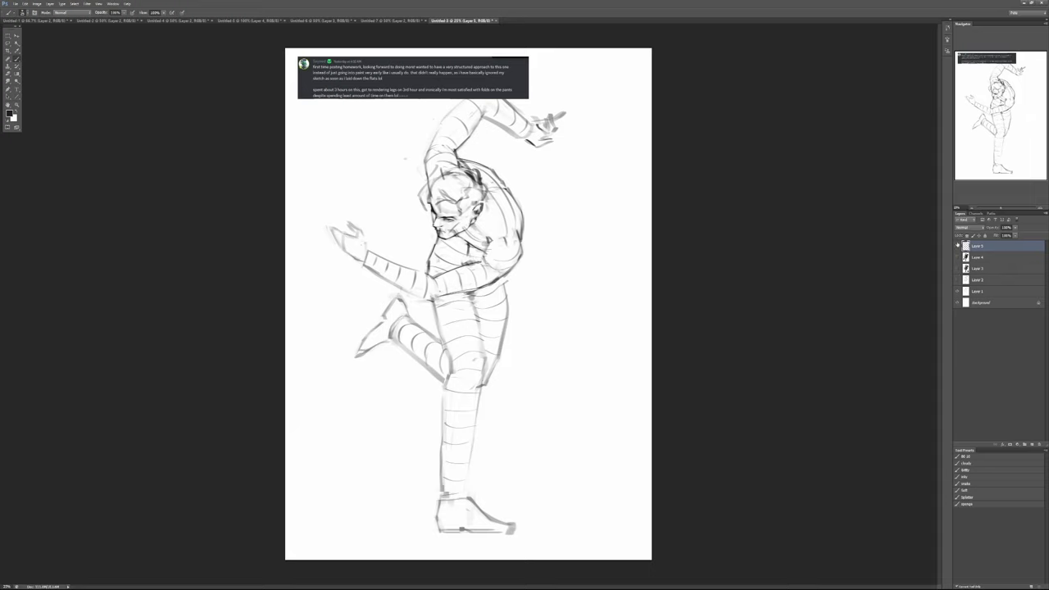
{"action": "left_click", "coordinate": [957, 246]}
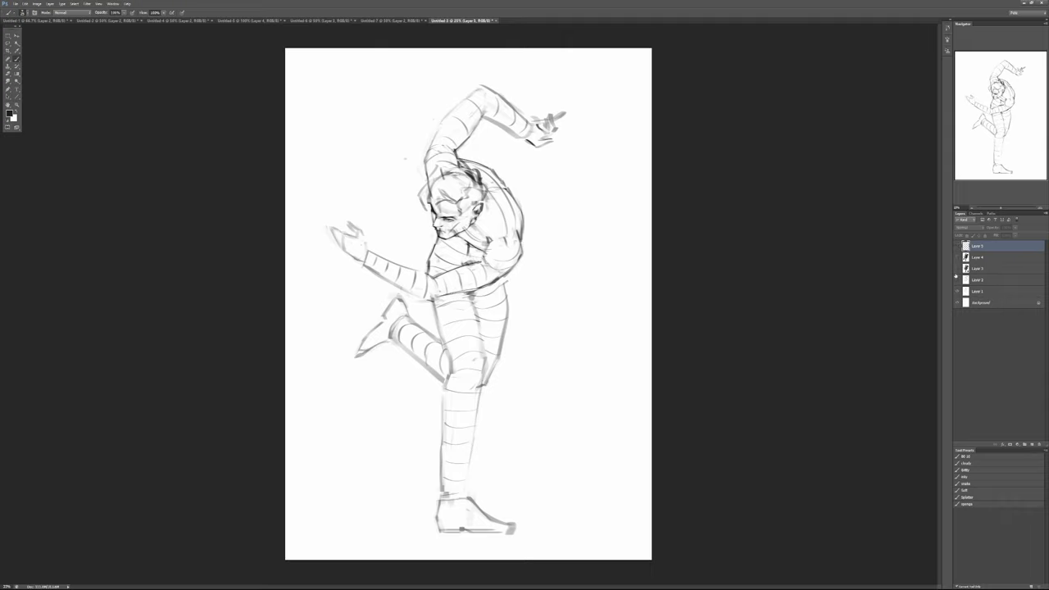
Show the finished painting on Layer 4 and compare it with the reference photo placed beside the canvas.
{"action": "left_click", "coordinate": [958, 257]}
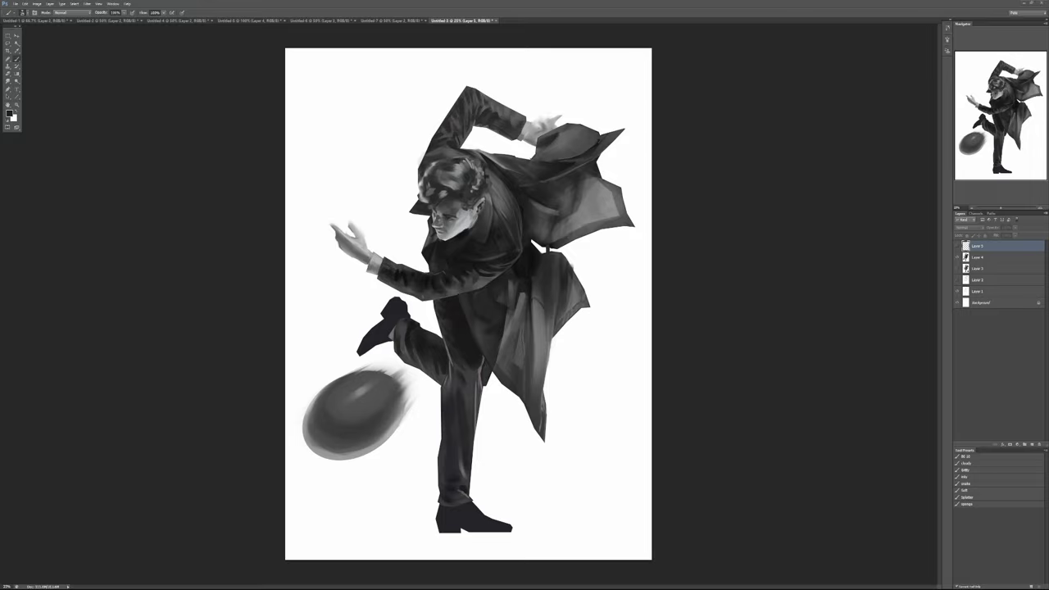
{"action": "left_click_drag", "start_coordinate": [1048, 105], "coordinate": [670, 59]}
{"action": "scroll", "coordinate": [729, 311], "scroll_direction": "up", "scroll_amount": 4}
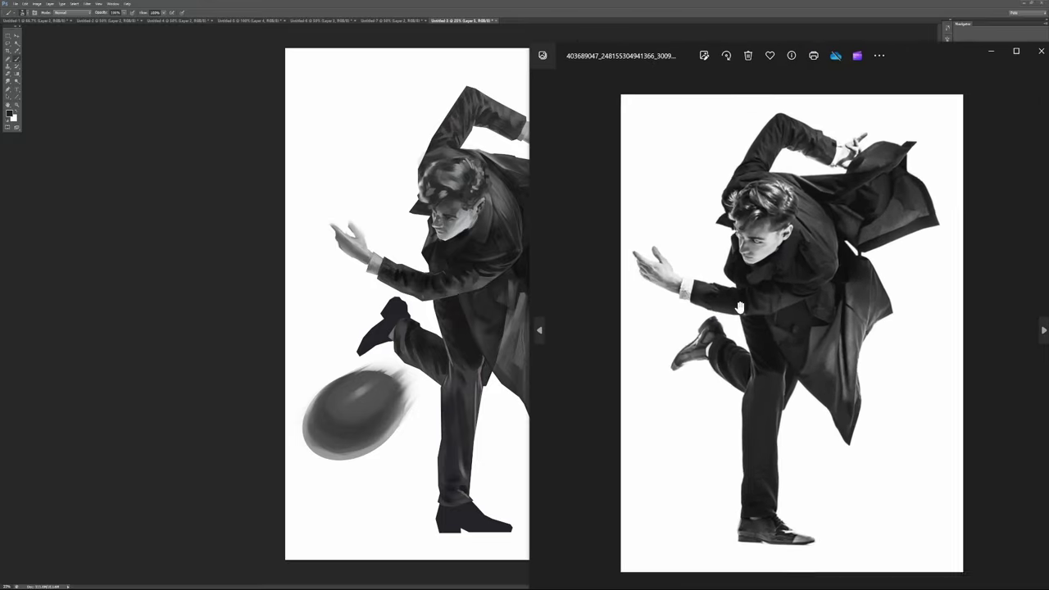
{"action": "left_click_drag", "start_coordinate": [531, 226], "coordinate": [672, 227]}
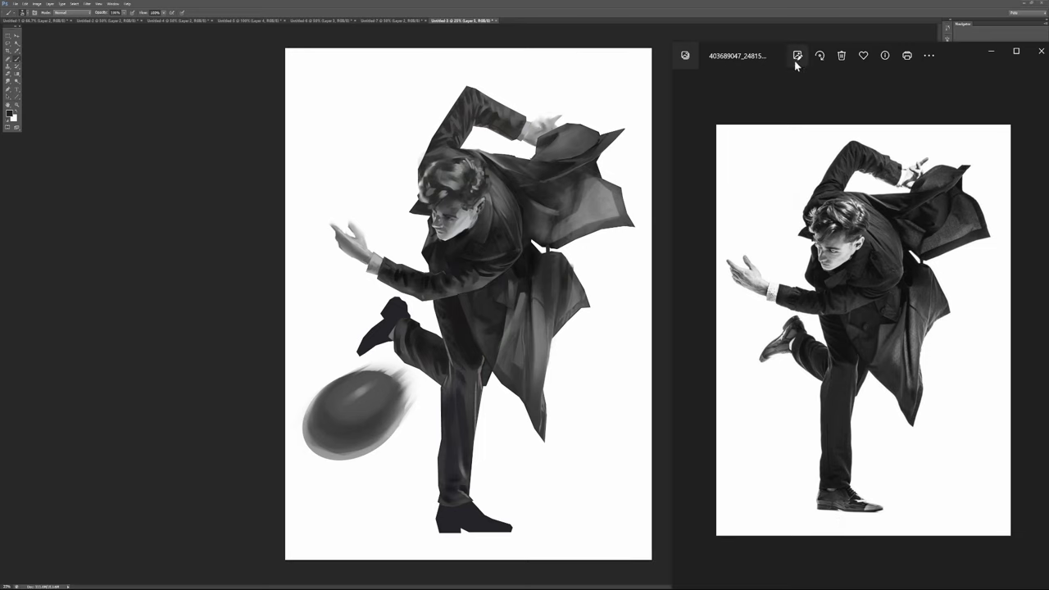
{"action": "left_click_drag", "start_coordinate": [748, 58], "coordinate": [1048, 72]}
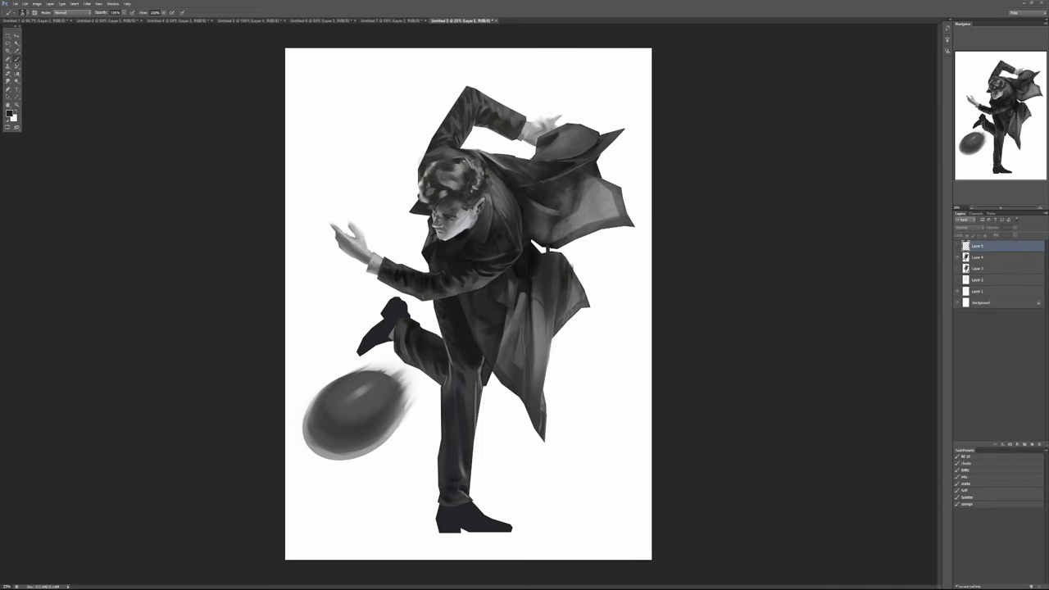
Hide Layer 4, show the clothing sketch on Layer 2, and compare it with the reference photo.
{"action": "left_click", "coordinate": [957, 259]}
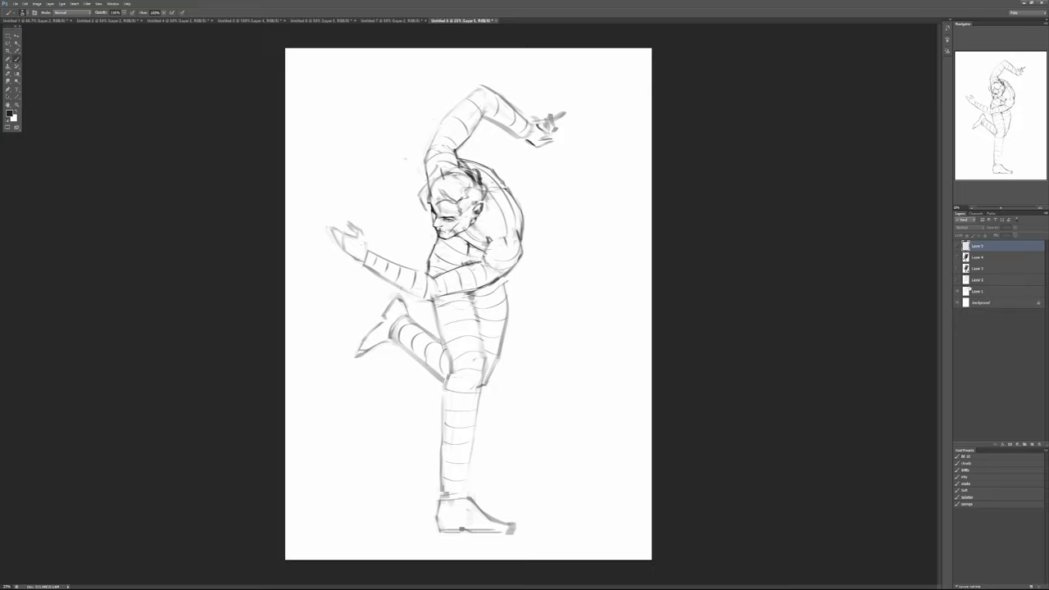
{"action": "left_click", "coordinate": [957, 281]}
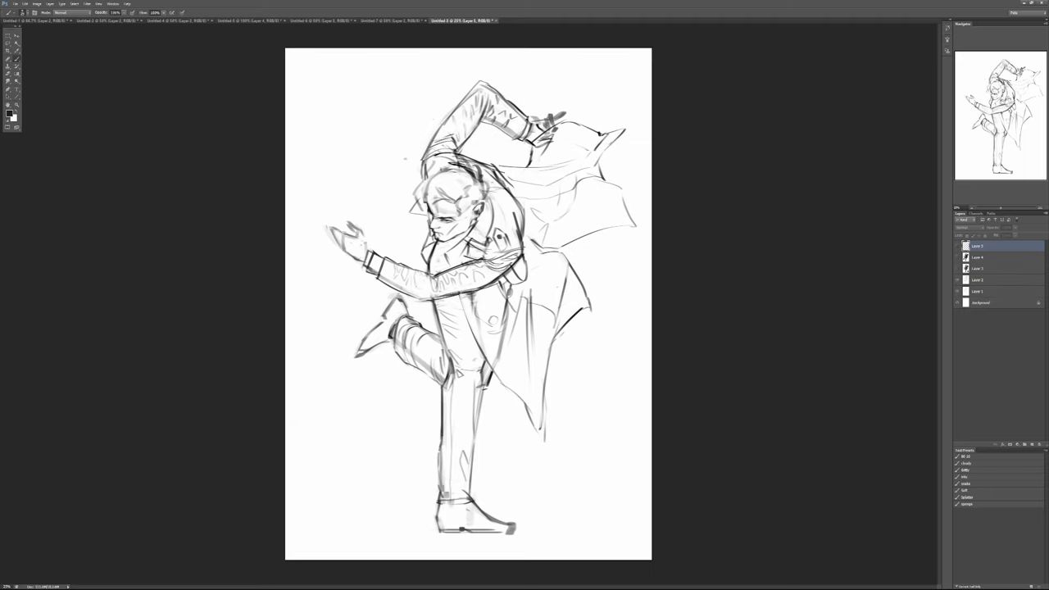
{"action": "left_click_drag", "start_coordinate": [696, 589], "coordinate": [696, 60]}
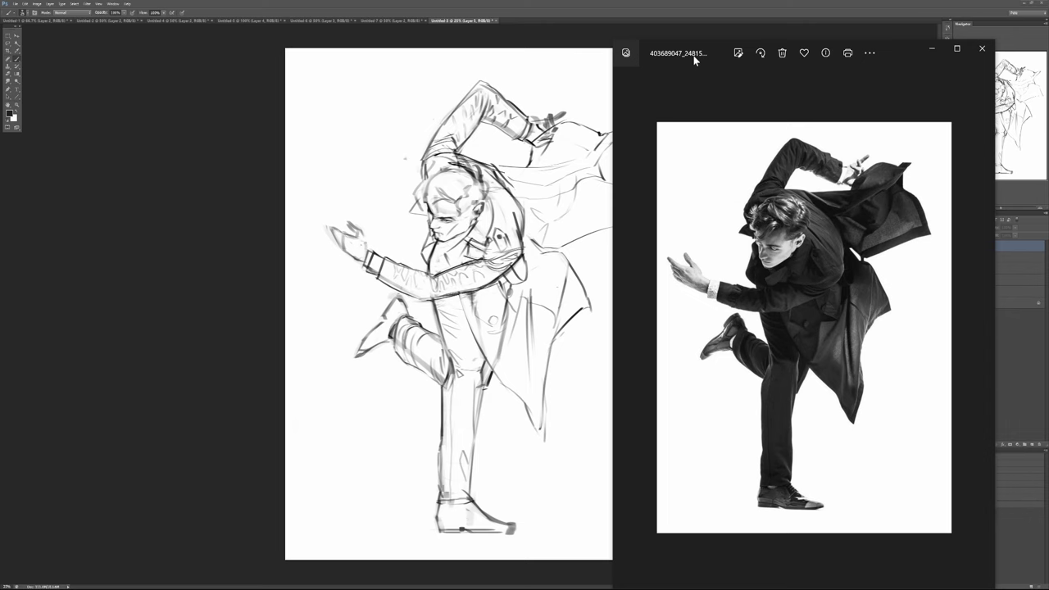
{"action": "left_click_drag", "start_coordinate": [695, 60], "coordinate": [1048, 131]}
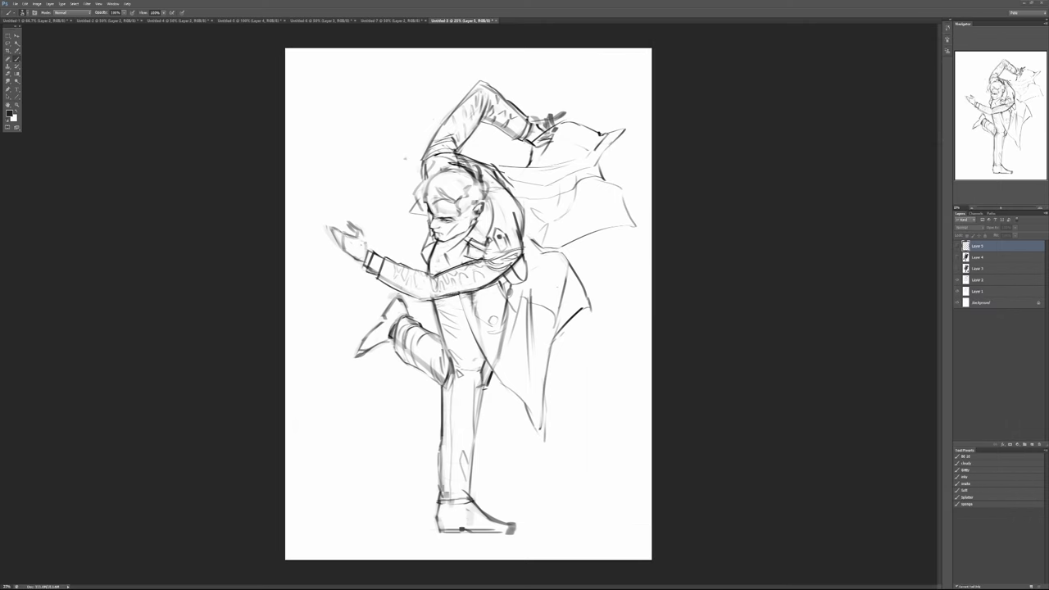
Toggle the grey value block-in on Layer 3 over the sketch, leave it shown, and compare it with the reference photo.
{"action": "left_click", "coordinate": [958, 269]}
{"action": "left_click", "coordinate": [958, 268]}
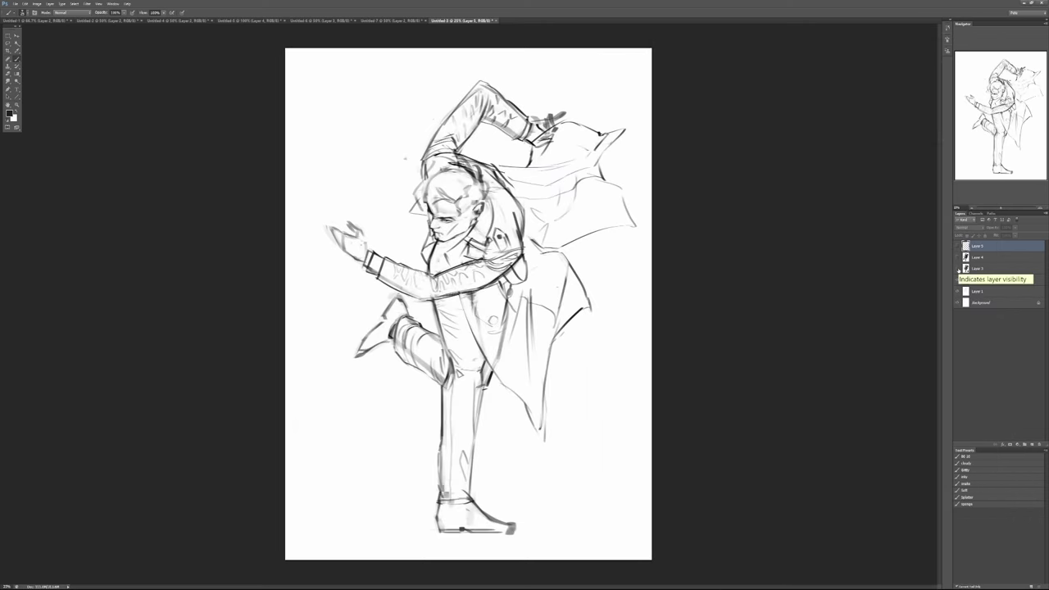
{"action": "left_click", "coordinate": [958, 268]}
{"action": "left_click", "coordinate": [958, 269]}
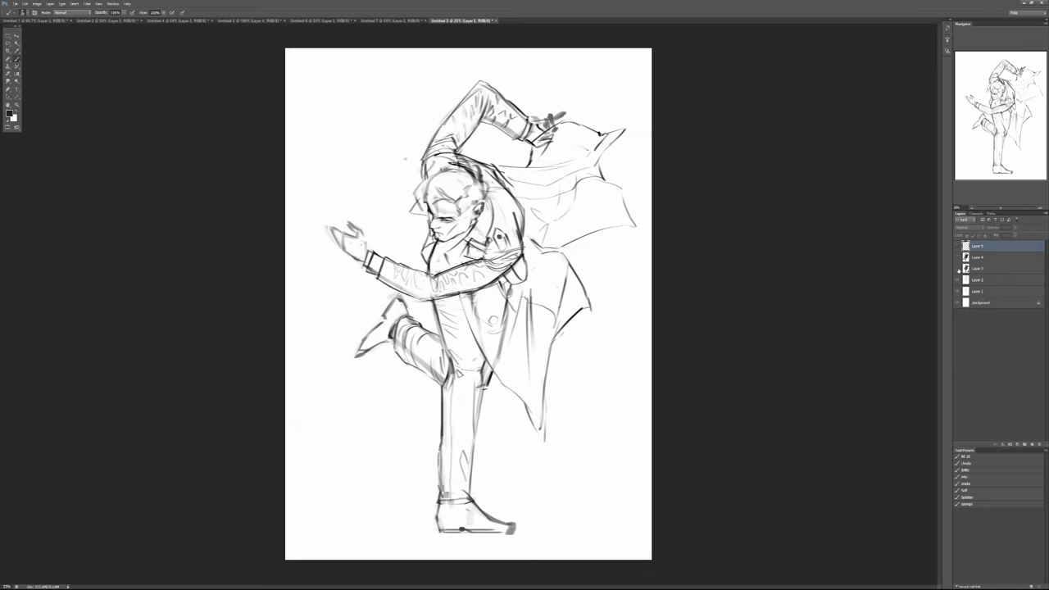
{"action": "left_click", "coordinate": [959, 269]}
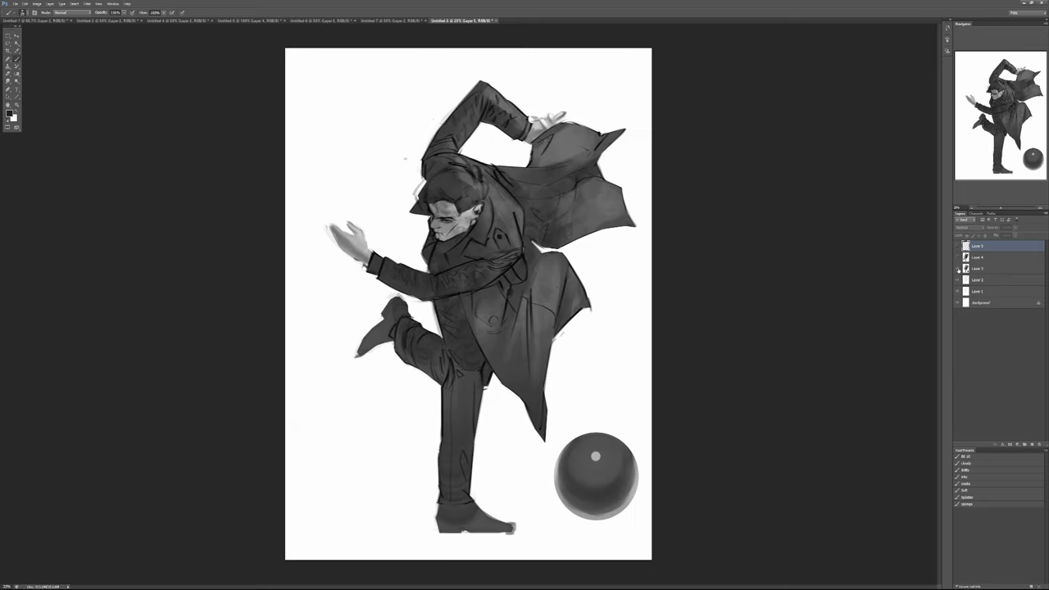
{"action": "left_click", "coordinate": [958, 269]}
{"action": "left_click", "coordinate": [959, 269]}
{"action": "left_click_drag", "start_coordinate": [655, 51], "coordinate": [737, 50]}
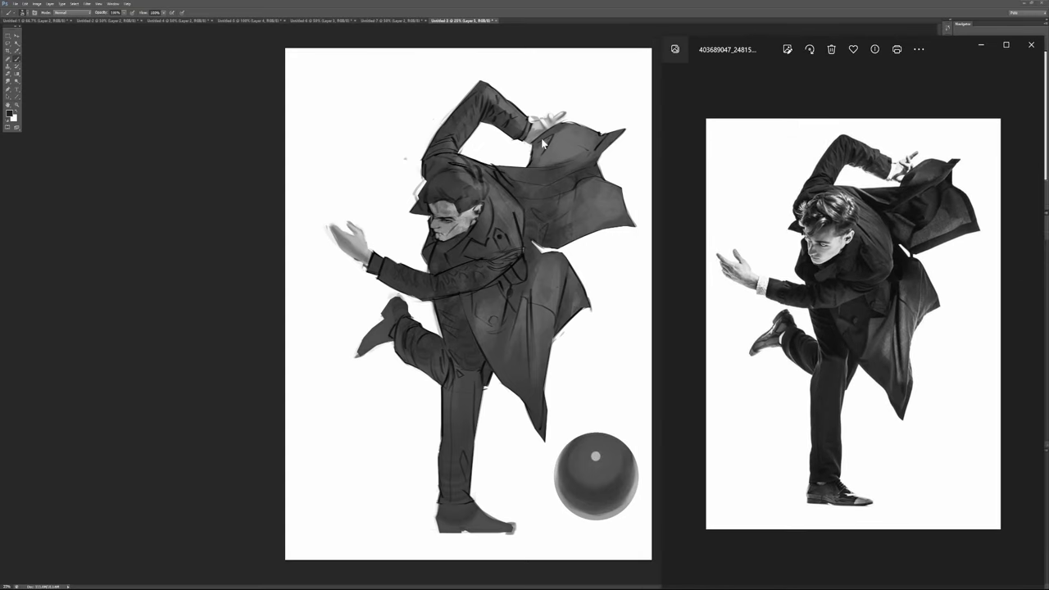
{"action": "left_click_drag", "start_coordinate": [732, 57], "coordinate": [1048, 50]}
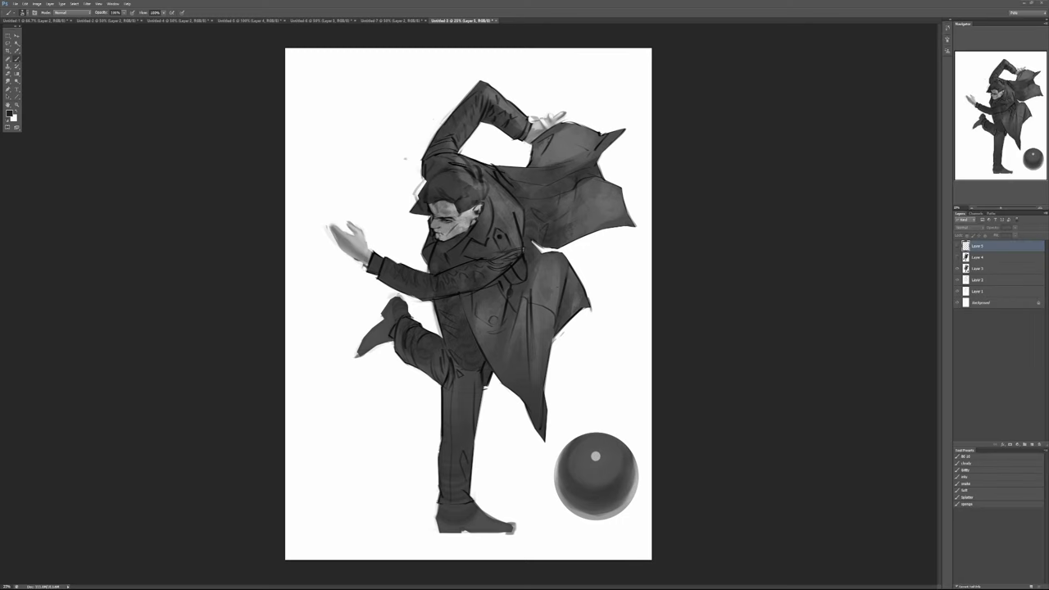
Toggle Layer 4 on and off repeatedly to compare the rendered painting with the block-in on Layer 3, leaving it shown.
{"action": "left_click", "coordinate": [958, 259]}
{"action": "left_click", "coordinate": [959, 259]}
{"action": "left_click", "coordinate": [958, 258]}
{"action": "left_click", "coordinate": [958, 257]}
{"action": "left_click", "coordinate": [958, 258]}
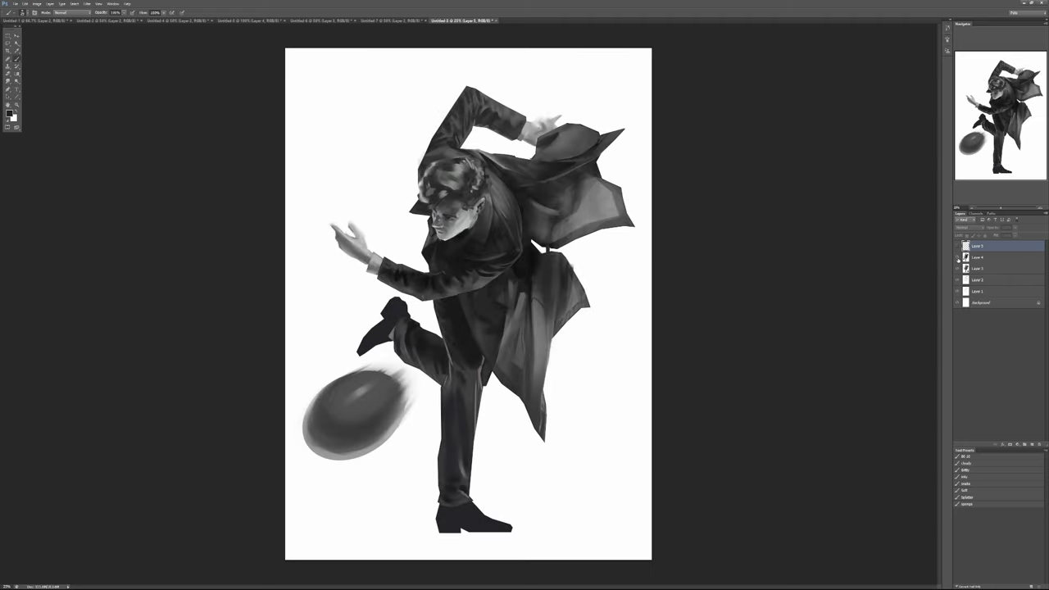
{"action": "left_click", "coordinate": [958, 258]}
{"action": "left_click", "coordinate": [958, 257]}
{"action": "left_click", "coordinate": [959, 257]}
{"action": "left_click", "coordinate": [958, 258]}
Check the artist's written note on Layer 5 and hide that layer again.
{"action": "left_click", "coordinate": [958, 246]}
{"action": "left_click", "coordinate": [959, 245]}
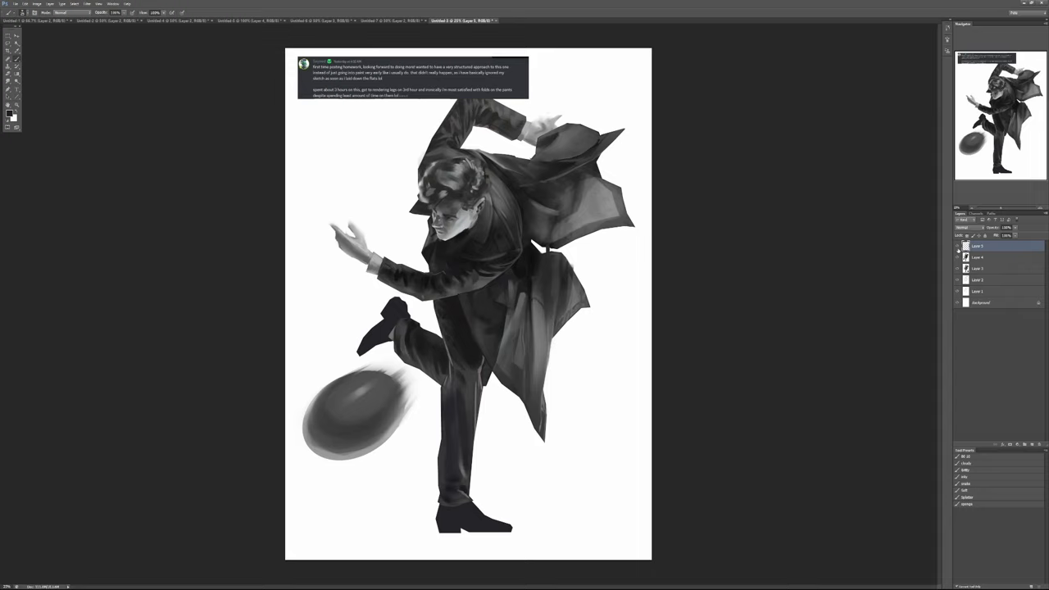
{"action": "left_click", "coordinate": [959, 247]}
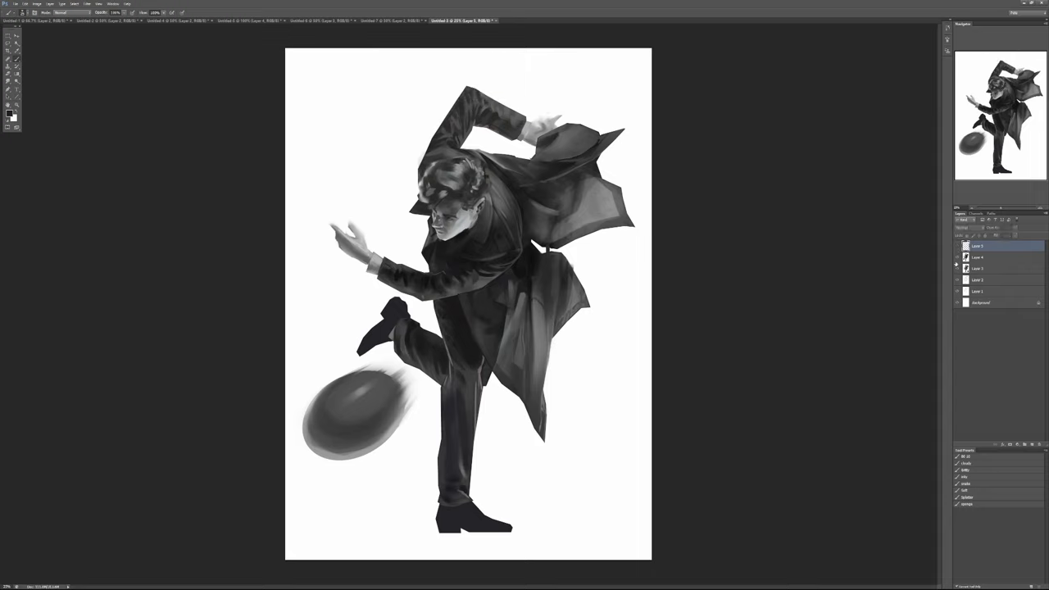
Recheck the painting on Layer 4 against the block-in, compare it with the reference photo, and put the photo window away.
{"action": "left_click", "coordinate": [958, 258]}
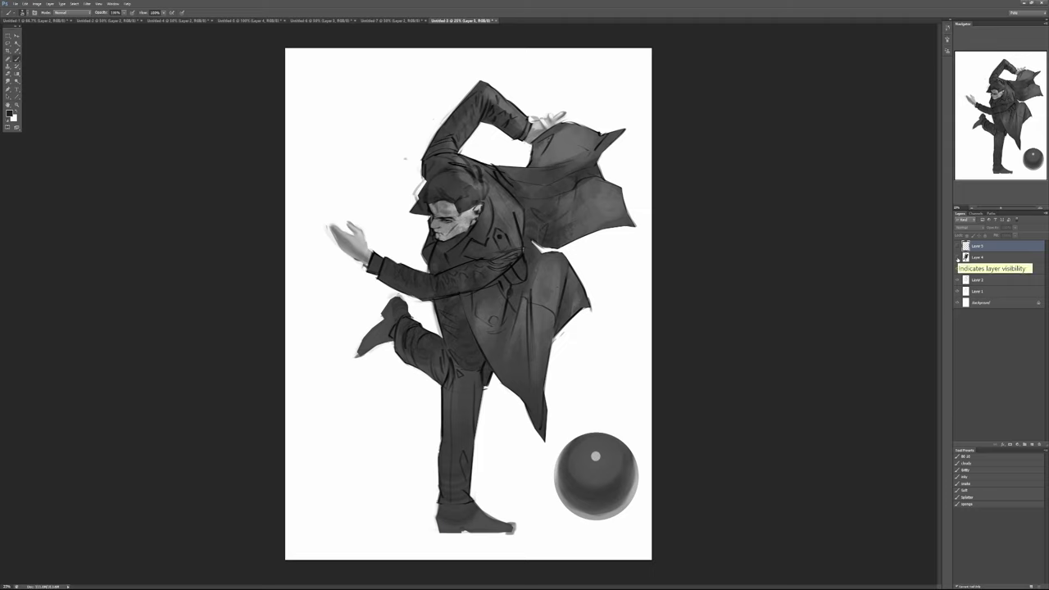
{"action": "left_click", "coordinate": [958, 257]}
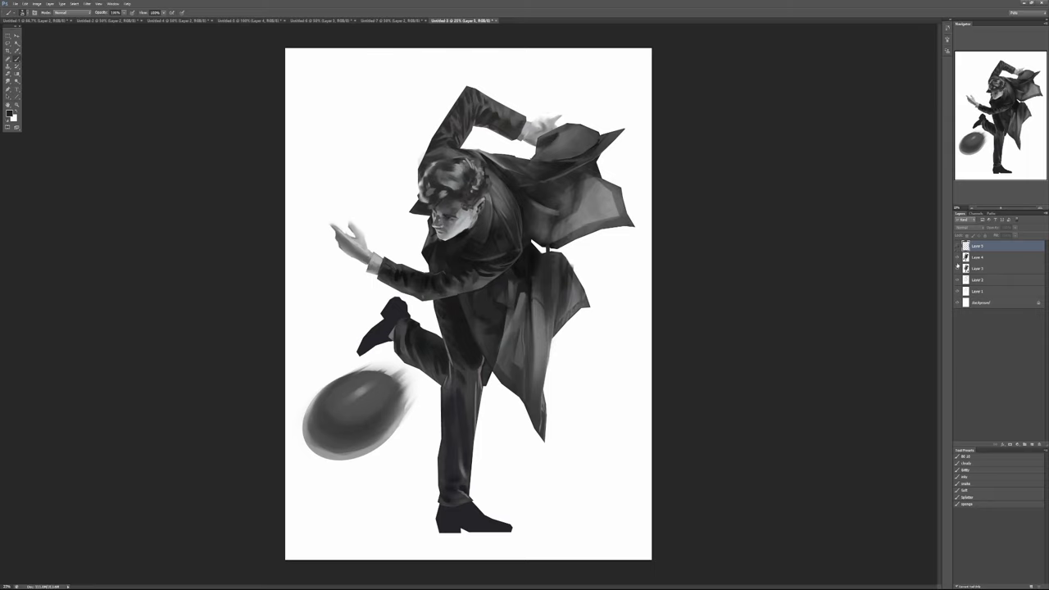
{"action": "left_click", "coordinate": [957, 258]}
{"action": "left_click", "coordinate": [956, 257]}
{"action": "left_click_drag", "start_coordinate": [1048, 85], "coordinate": [743, 59]}
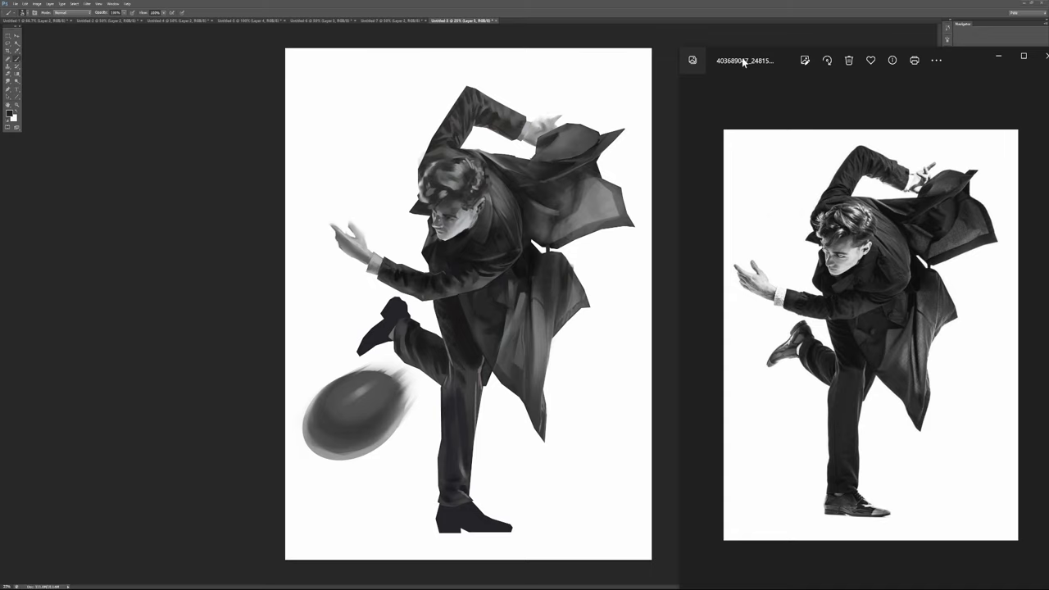
{"action": "left_click", "coordinate": [1046, 57]}
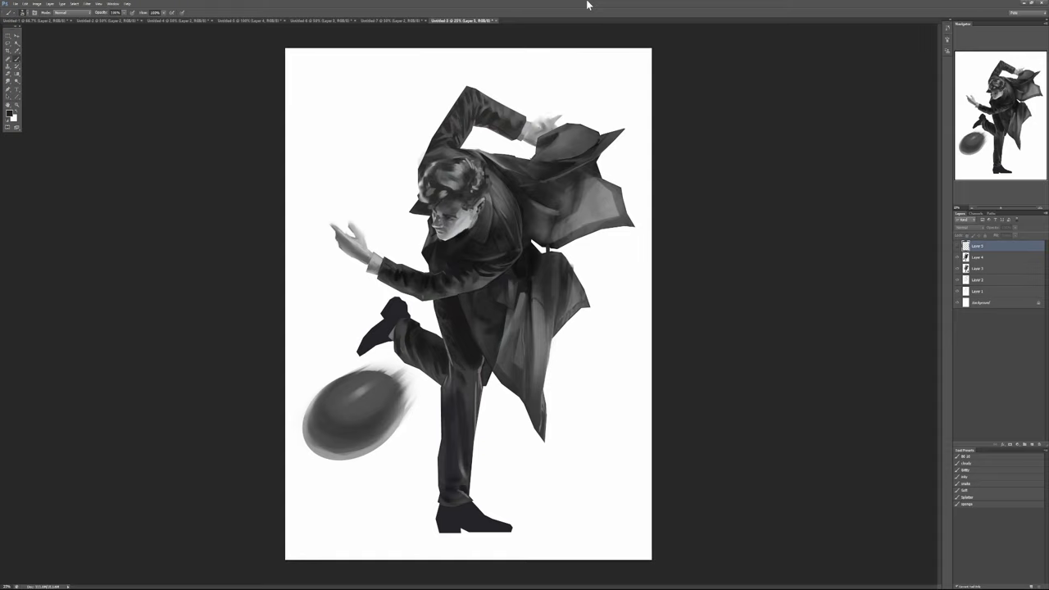
Add an empty layer directly above Layer 4 and frame the coat and upper legs at 100% zoom.
{"action": "left_click", "coordinate": [980, 257]}
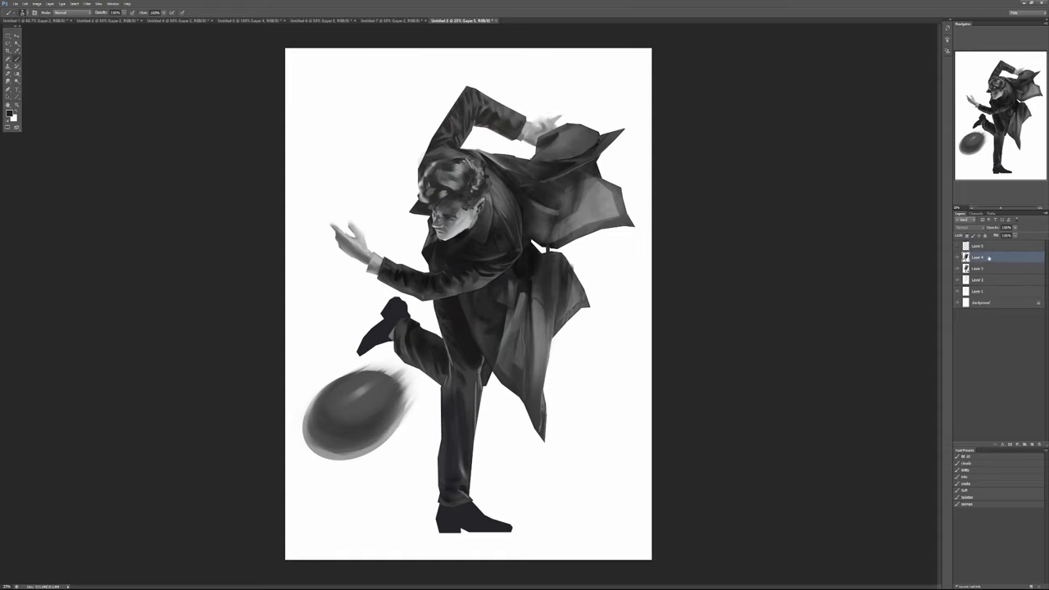
{"action": "left_click", "coordinate": [1032, 444]}
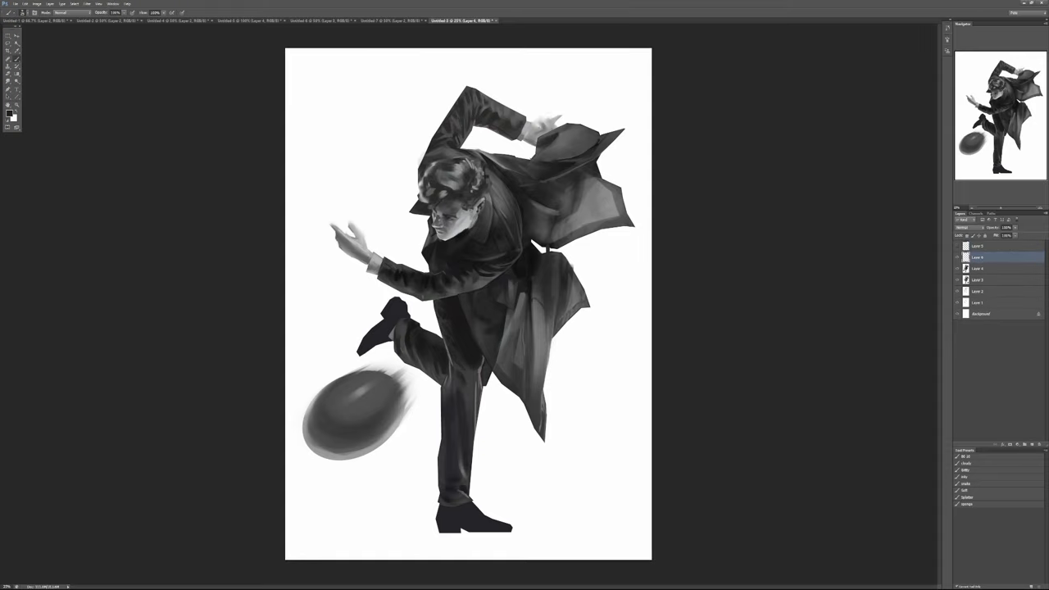
{"action": "scroll", "coordinate": [528, 346], "scroll_direction": "up", "scroll_amount": 4}
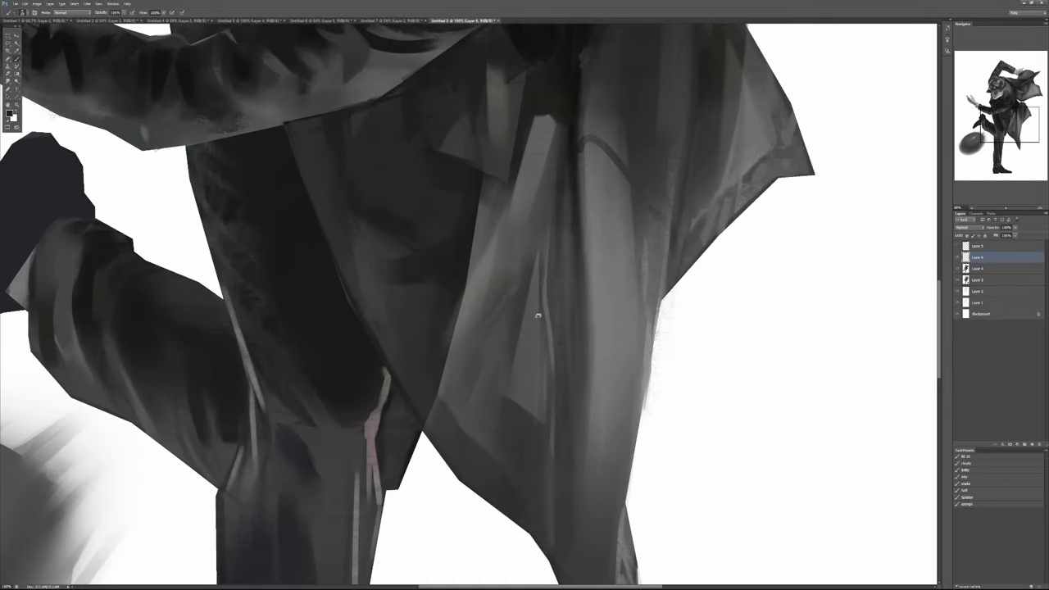
{"action": "mouse_move", "coordinate": [538, 316]}
{"action": "left_mouse_down"}
{"action": "mouse_move", "coordinate": [548, 274]}
{"action": "mouse_move", "coordinate": [544, 424]}
{"action": "mouse_move", "coordinate": [534, 425]}
{"action": "left_mouse_up"}
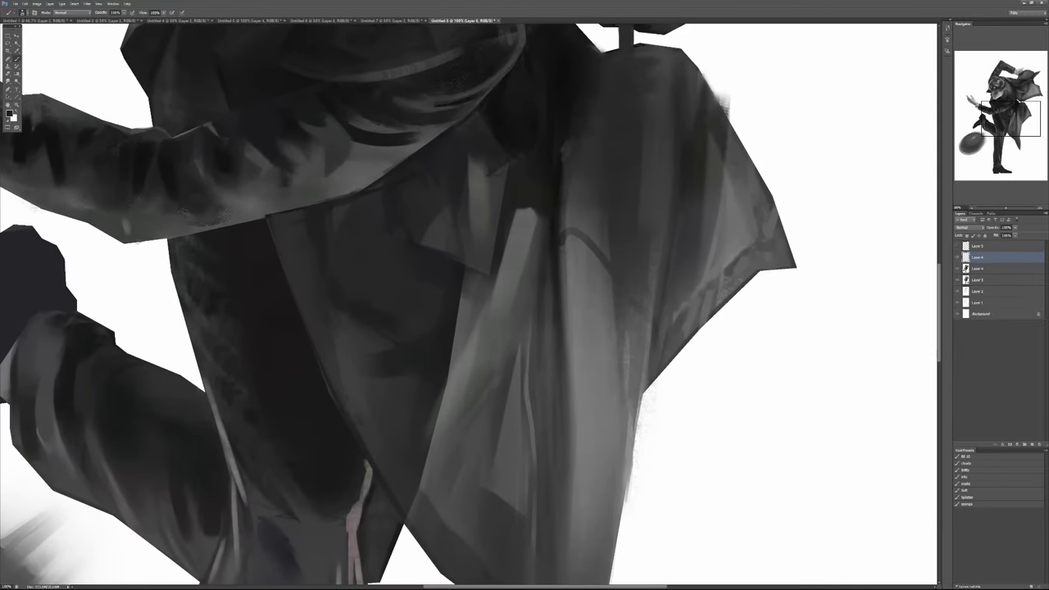
Place the reference photo into the document beside the painted coat, enlarge it to about 222%, and return to the Brush tool.
{"action": "left_click_drag", "start_coordinate": [1048, 201], "coordinate": [886, 266]}
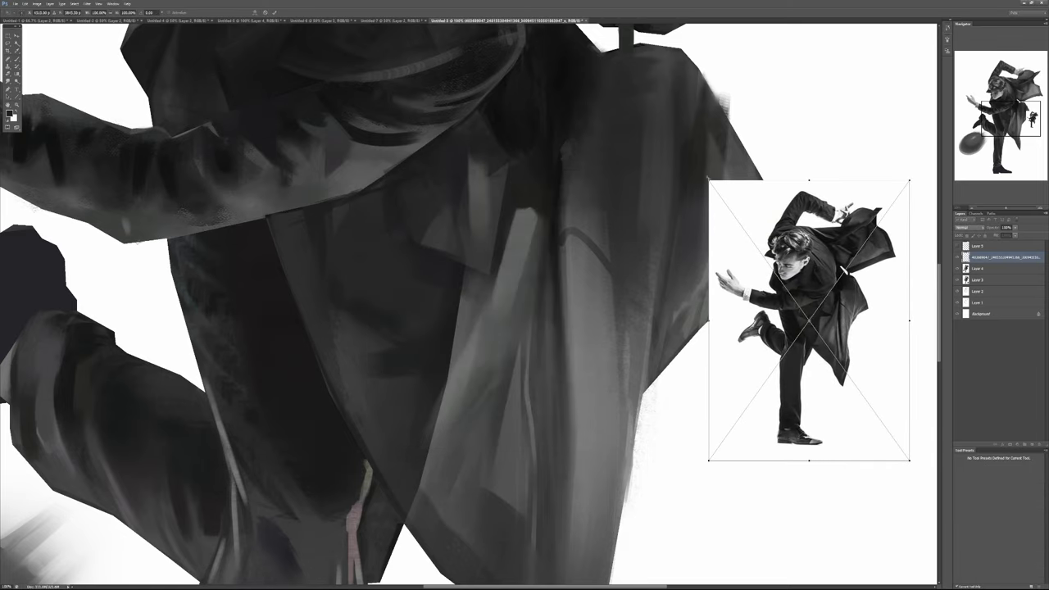
{"action": "left_click_drag", "start_coordinate": [709, 180], "coordinate": [587, 10]}
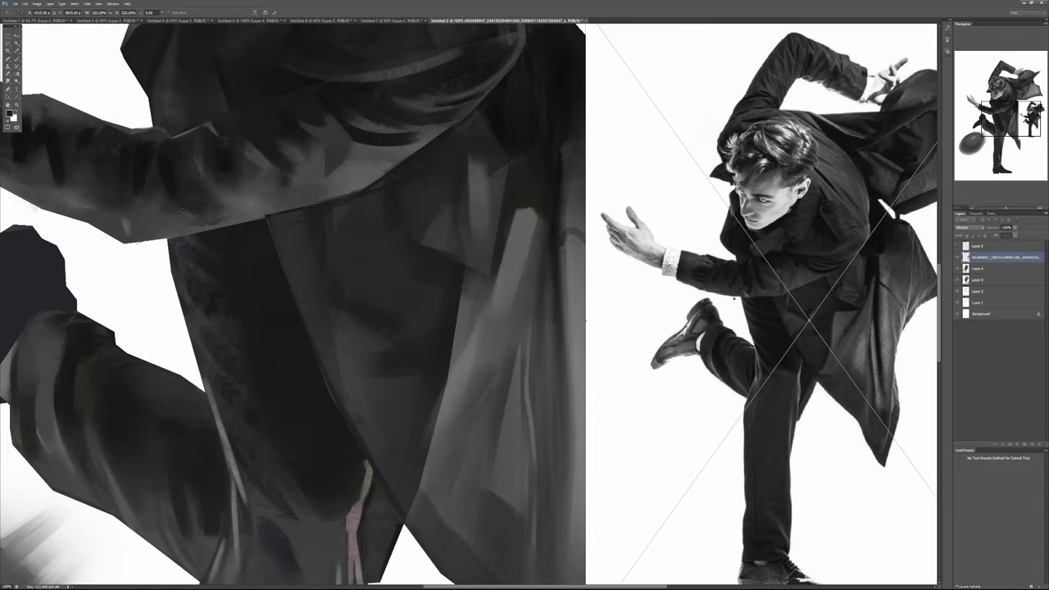
{"action": "left_click_drag", "start_coordinate": [891, 339], "coordinate": [912, 318]}
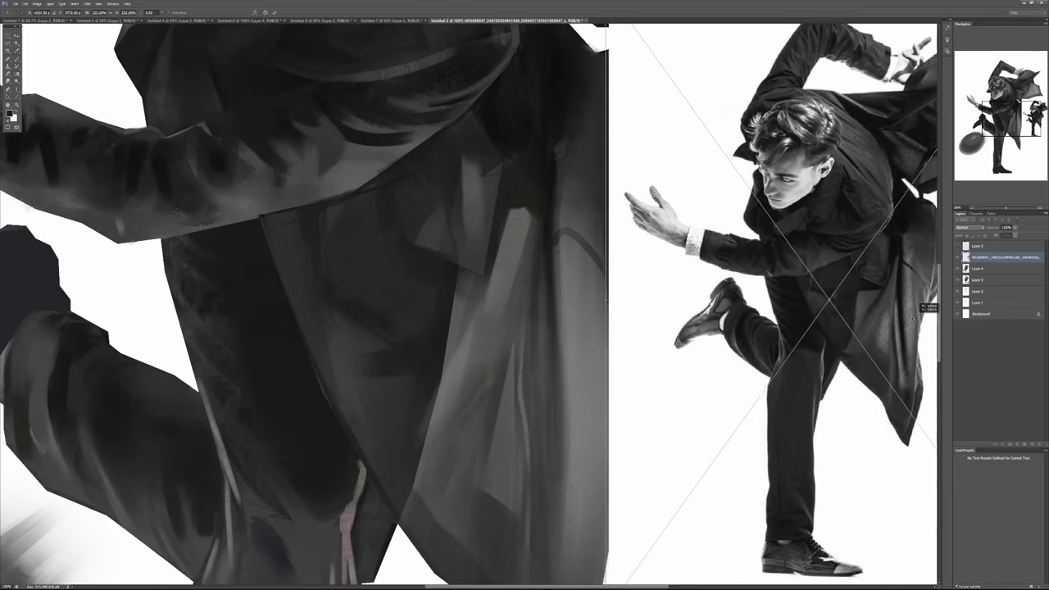
{"action": "key", "text": "Return"}
{"action": "key", "text": "b"}
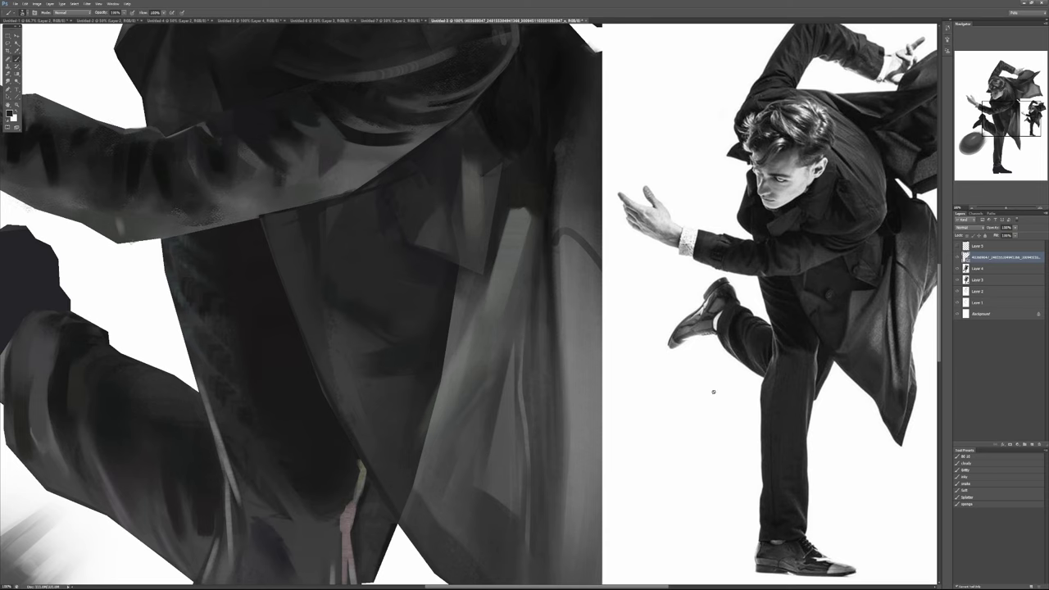
Examine the coat folds and trouser legs in the placed reference photo up close and alongside the painting.
{"action": "scroll", "coordinate": [850, 337], "scroll_direction": "up", "scroll_amount": 2}
{"action": "left_click_drag", "start_coordinate": [833, 364], "coordinate": [685, 380]}
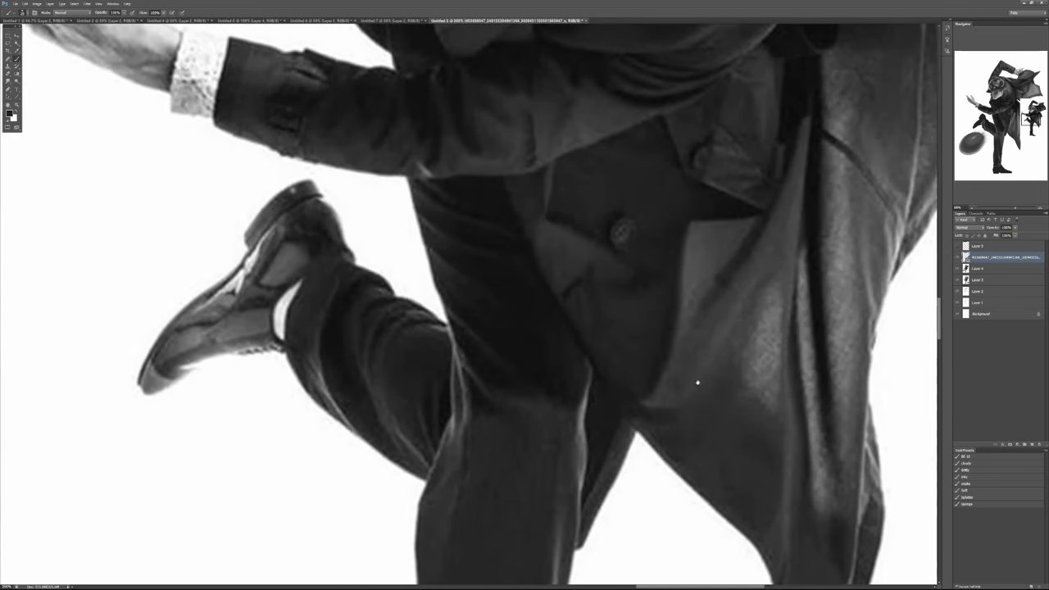
{"action": "key", "text": "alt"}
{"action": "scroll", "coordinate": [660, 435], "scroll_direction": "down", "scroll_amount": 3}
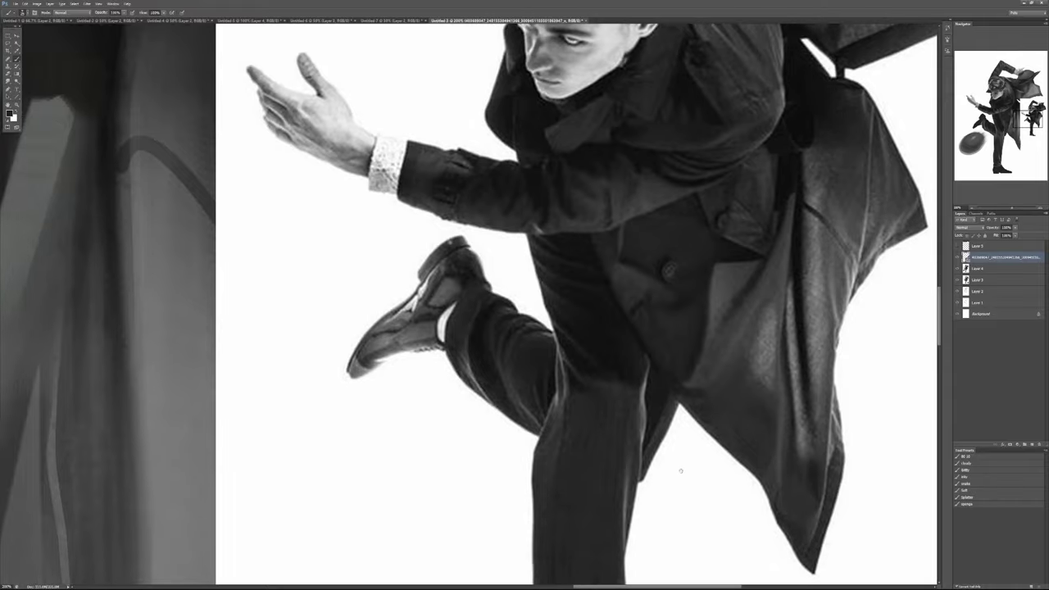
{"action": "left_click_drag", "start_coordinate": [433, 436], "coordinate": [524, 428]}
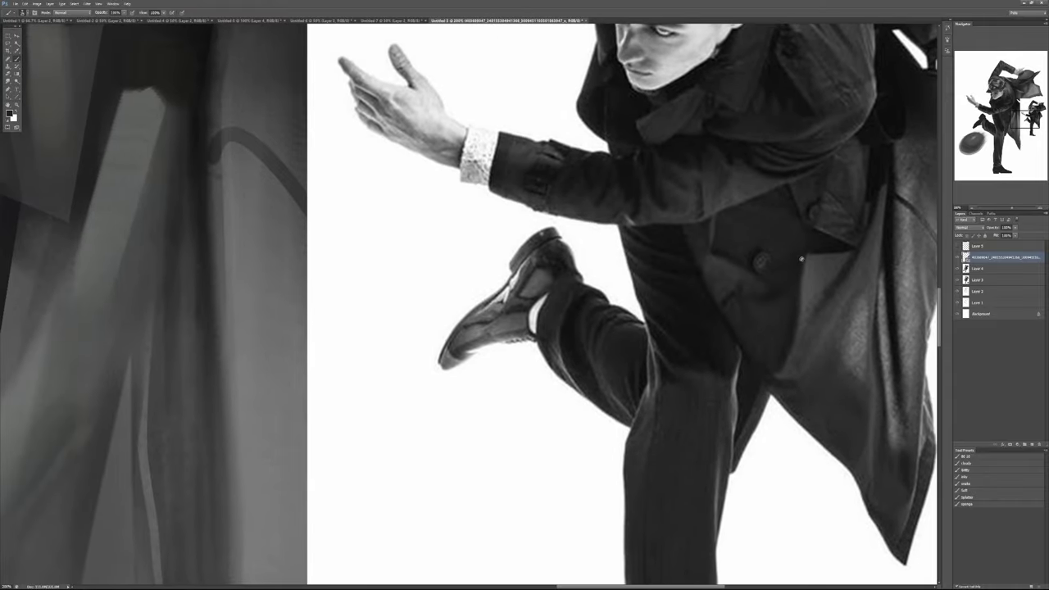
{"action": "scroll", "coordinate": [475, 332], "scroll_direction": "down", "scroll_amount": 2}
{"action": "left_click_drag", "start_coordinate": [430, 406], "coordinate": [473, 377]}
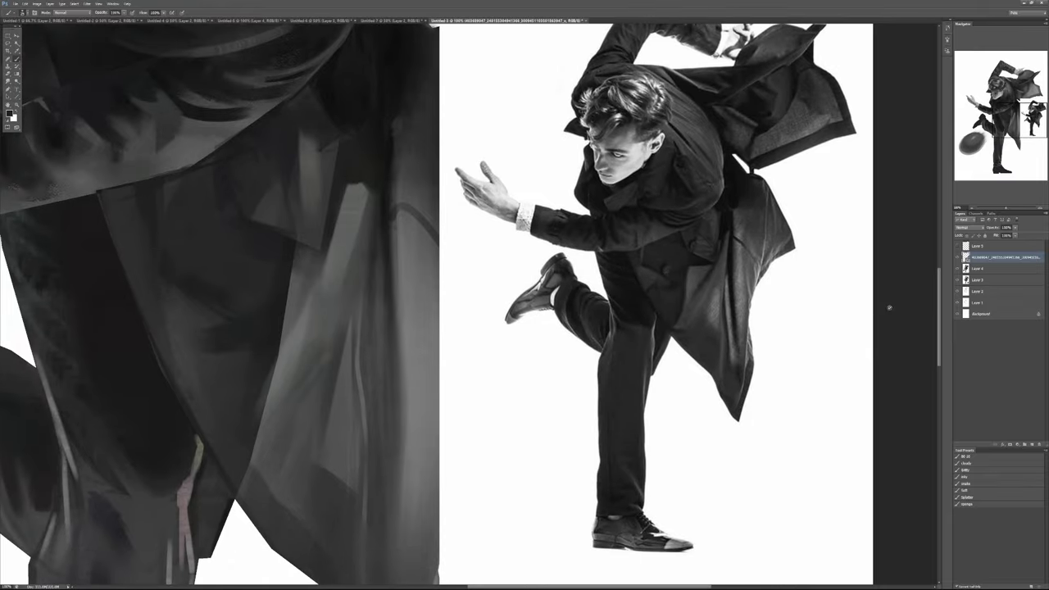
Add an empty layer above Layer 4, choose a brush preset, and move the new layer directly above the reference photo layer.
{"action": "left_click", "coordinate": [990, 268]}
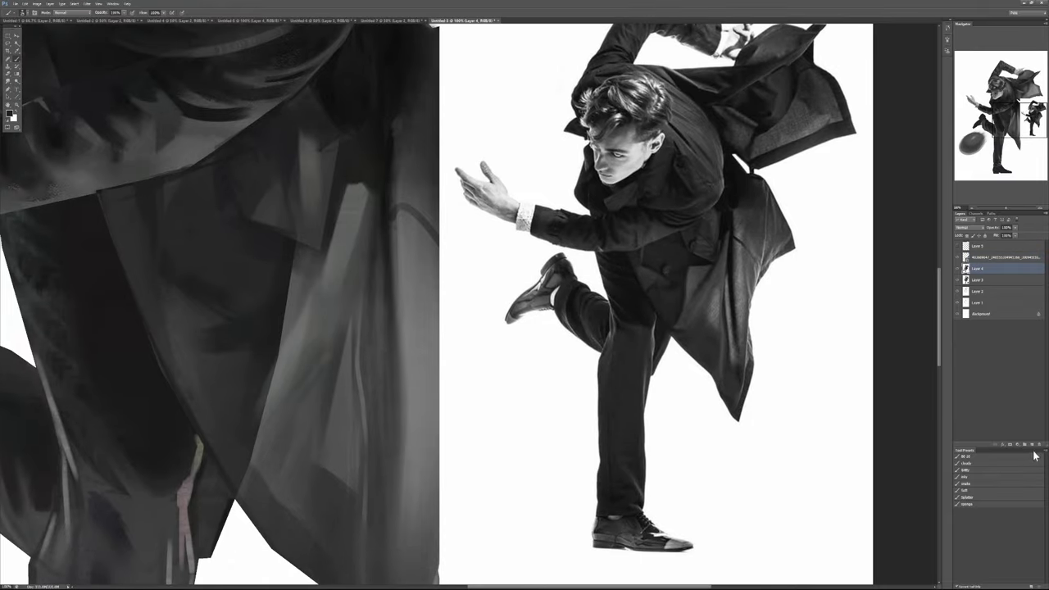
{"action": "left_click", "coordinate": [1031, 445]}
{"action": "left_click", "coordinate": [967, 456]}
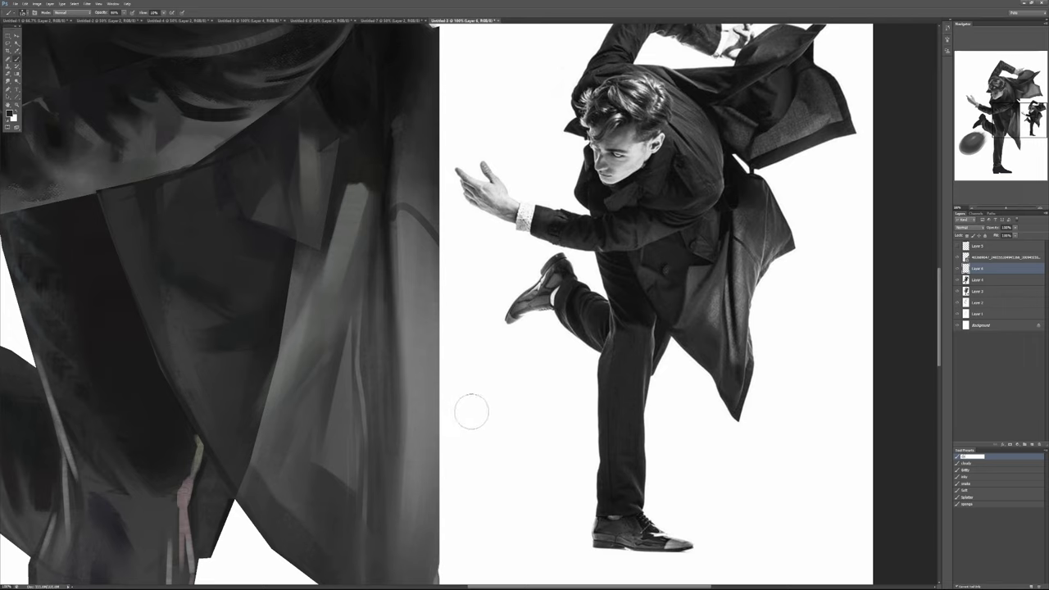
{"action": "key", "text": "Return"}
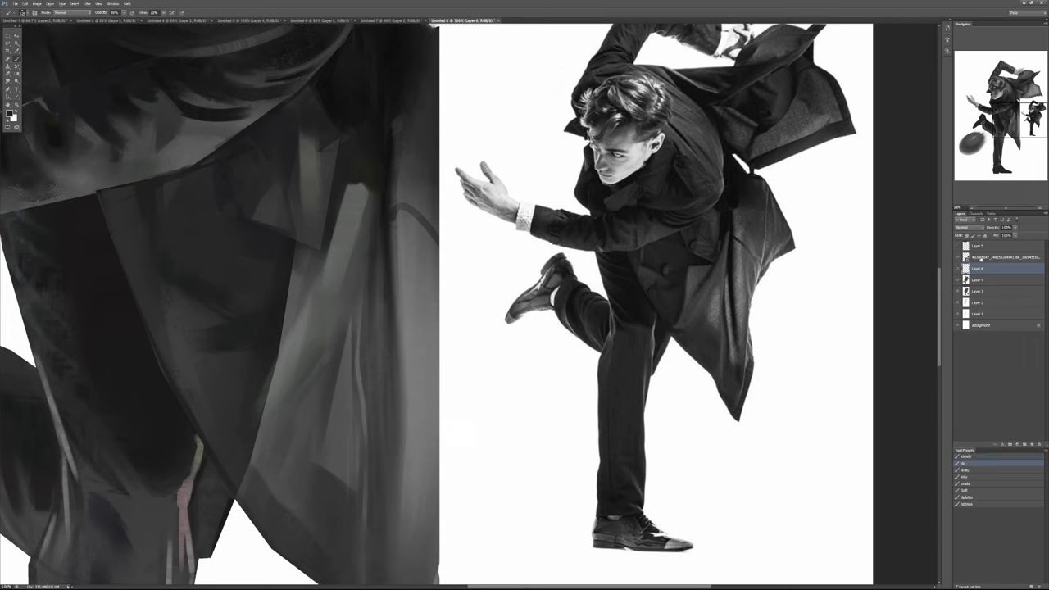
{"action": "left_click_drag", "start_coordinate": [991, 273], "coordinate": [984, 255]}
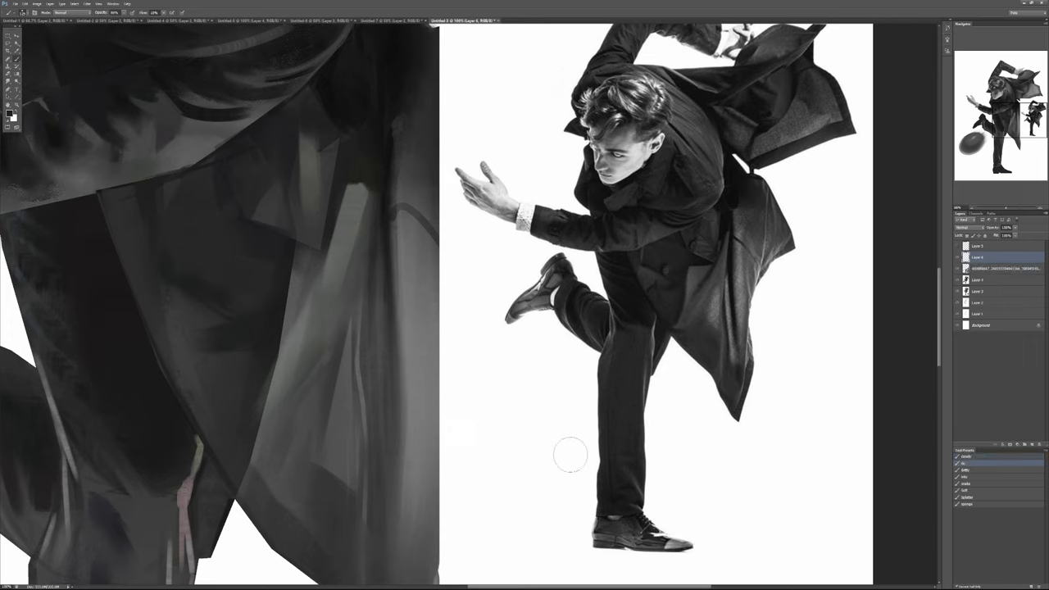
Paint a shaded demonstration form with overlapping dark and light grey strokes on the white area below the reference figure's raised leg.
{"action": "left_click_drag", "start_coordinate": [569, 445], "coordinate": [533, 408]}
{"action": "key", "text": "0"}
{"action": "mouse_move", "coordinate": [565, 375]}
{"action": "left_mouse_down"}
{"action": "mouse_move", "coordinate": [492, 466]}
{"action": "mouse_move", "coordinate": [526, 419]}
{"action": "mouse_move", "coordinate": [481, 447]}
{"action": "mouse_move", "coordinate": [509, 441]}
{"action": "mouse_move", "coordinate": [496, 410]}
{"action": "mouse_move", "coordinate": [541, 401]}
{"action": "mouse_move", "coordinate": [501, 395]}
{"action": "mouse_move", "coordinate": [546, 394]}
{"action": "mouse_move", "coordinate": [553, 370]}
{"action": "mouse_move", "coordinate": [515, 423]}
{"action": "mouse_move", "coordinate": [557, 376]}
{"action": "left_mouse_up"}
{"action": "key", "text": "ctrl+z"}
{"action": "key", "text": "5"}
{"action": "left_click", "coordinate": [534, 382], "text": "alt"}
{"action": "left_click", "coordinate": [506, 435], "text": "alt"}
{"action": "left_click", "coordinate": [512, 416], "text": "alt"}
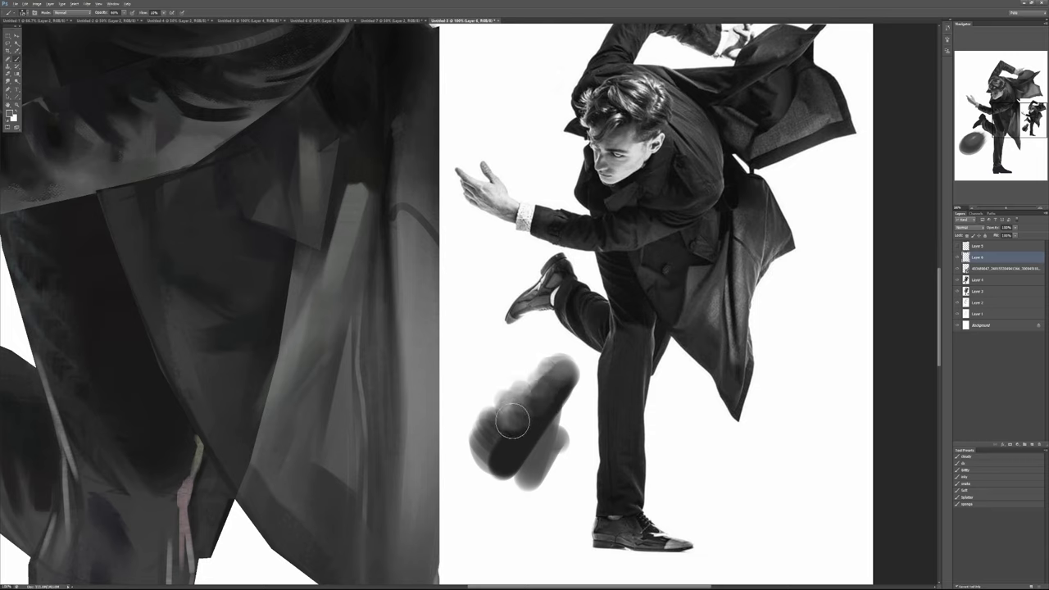
{"action": "mouse_move", "coordinate": [515, 422]}
{"action": "left_mouse_down"}
{"action": "mouse_move", "coordinate": [559, 375]}
{"action": "mouse_move", "coordinate": [526, 393]}
{"action": "mouse_move", "coordinate": [557, 369]}
{"action": "left_mouse_up"}
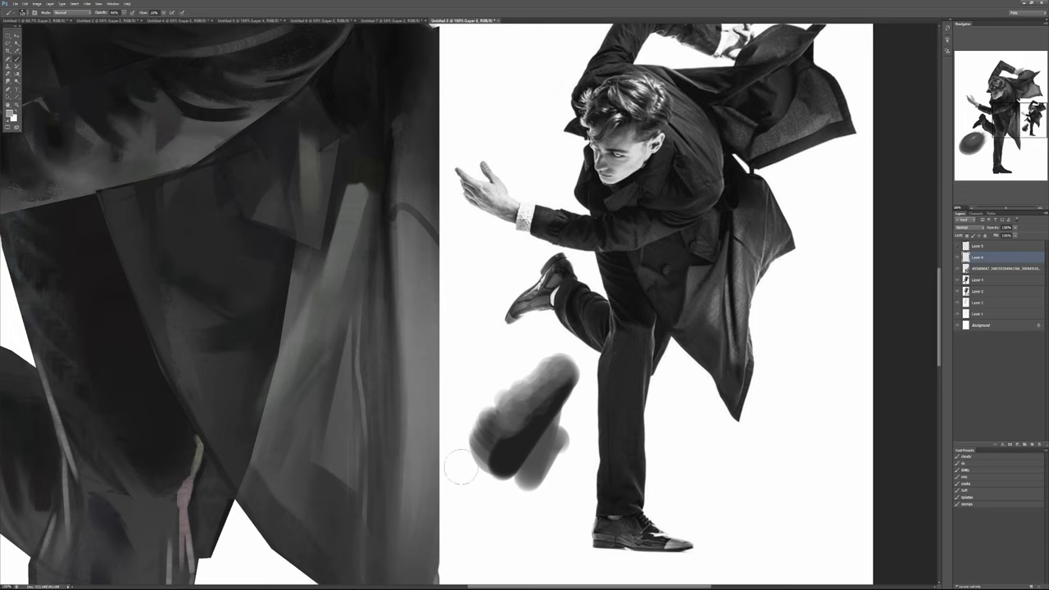
Paint over the hanging folds of the painted coat with sampled dark grey at 40% opacity, and reset the colours to black and white.
{"action": "left_click", "coordinate": [253, 477], "text": "alt"}
{"action": "key", "text": "3"}
{"action": "left_click", "coordinate": [256, 475], "text": "alt"}
{"action": "key", "text": "4"}
{"action": "mouse_move", "coordinate": [290, 259]}
{"action": "left_mouse_down"}
{"action": "mouse_move", "coordinate": [254, 465]}
{"action": "mouse_move", "coordinate": [292, 265]}
{"action": "mouse_move", "coordinate": [305, 257]}
{"action": "mouse_move", "coordinate": [291, 326]}
{"action": "left_mouse_up"}
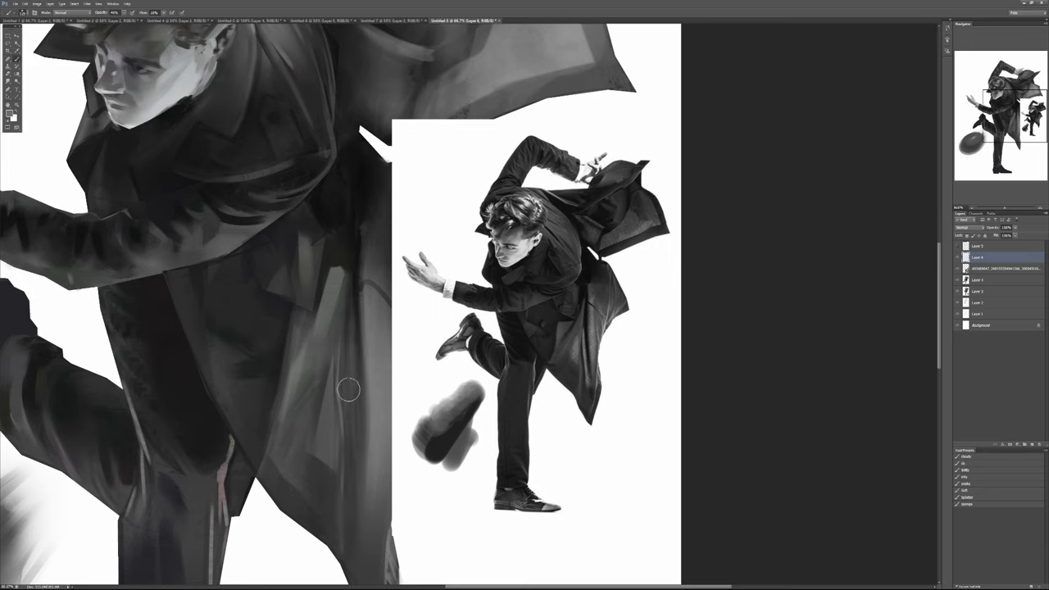
{"action": "key", "text": "d"}
{"action": "key", "text": "3"}
{"action": "left_click_drag", "start_coordinate": [359, 438], "coordinate": [320, 418]}
{"action": "key", "text": "1"}
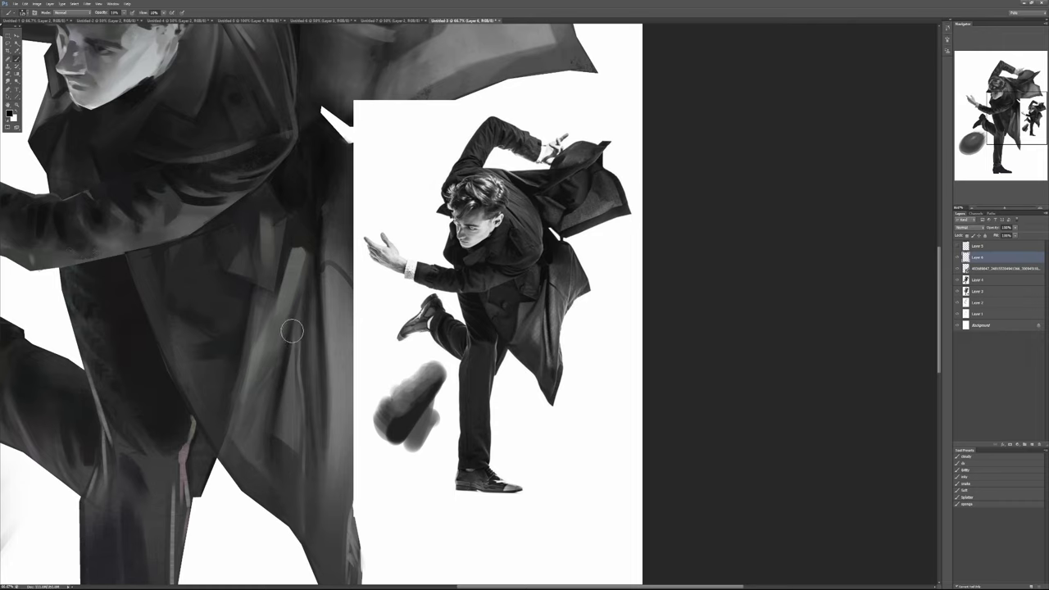
Illustrate the coat fold's U-shaped cross-section as a black curve beside the coat tail in the reference photo, undoing the white trial mark.
{"action": "left_click", "coordinate": [561, 322], "text": "ctrl"}
{"action": "left_click", "coordinate": [561, 322], "text": "ctrl"}
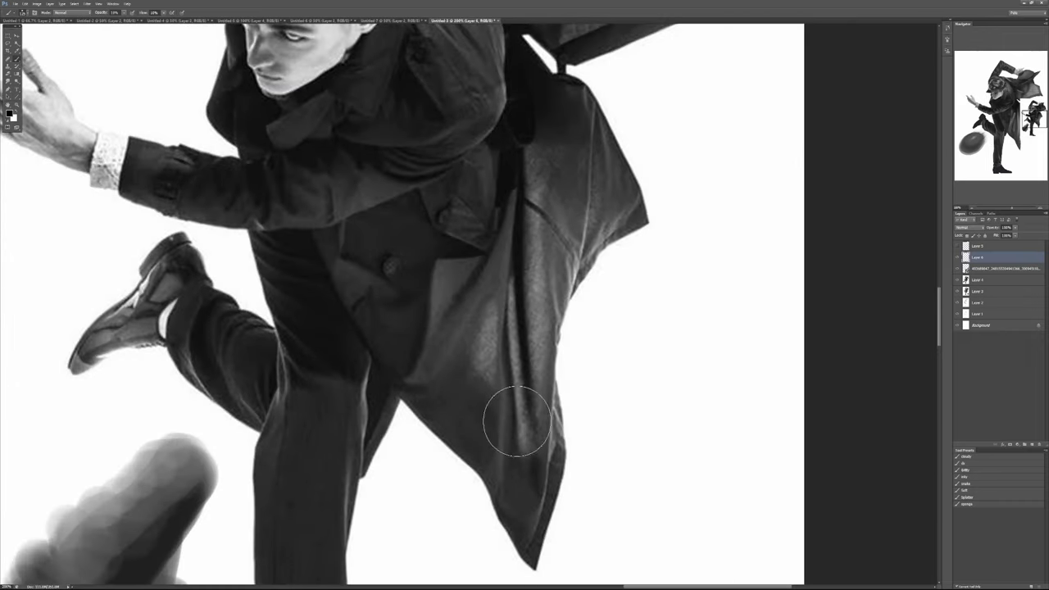
{"action": "left_click_drag", "start_coordinate": [340, 437], "coordinate": [468, 383]}
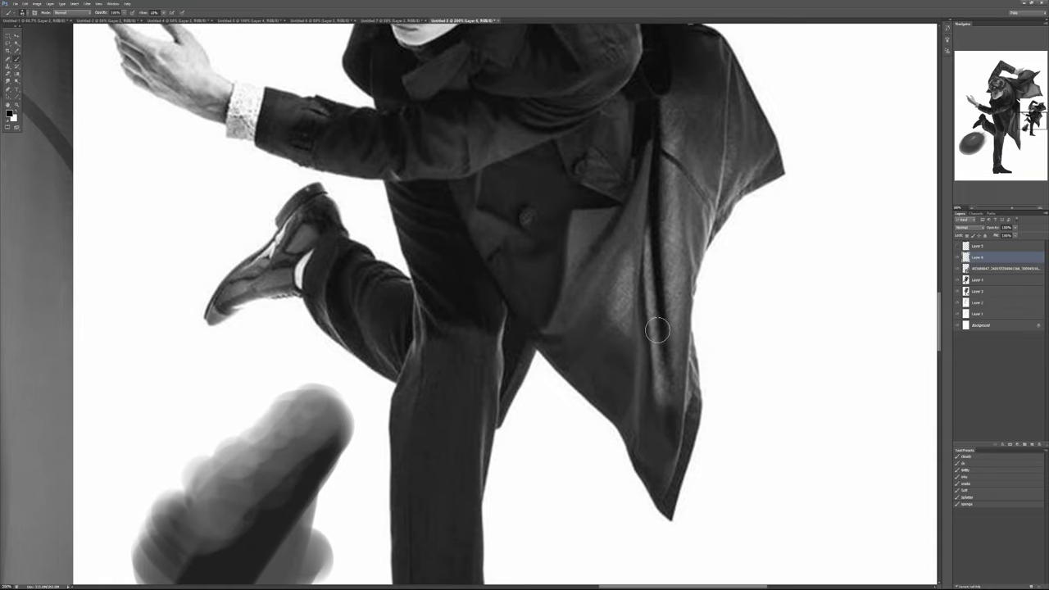
{"action": "key", "text": "x"}
{"action": "mouse_move", "coordinate": [638, 297]}
{"action": "left_mouse_down"}
{"action": "mouse_move", "coordinate": [655, 328]}
{"action": "mouse_move", "coordinate": [660, 289]}
{"action": "left_mouse_up"}
{"action": "key", "text": "ctrl+z"}
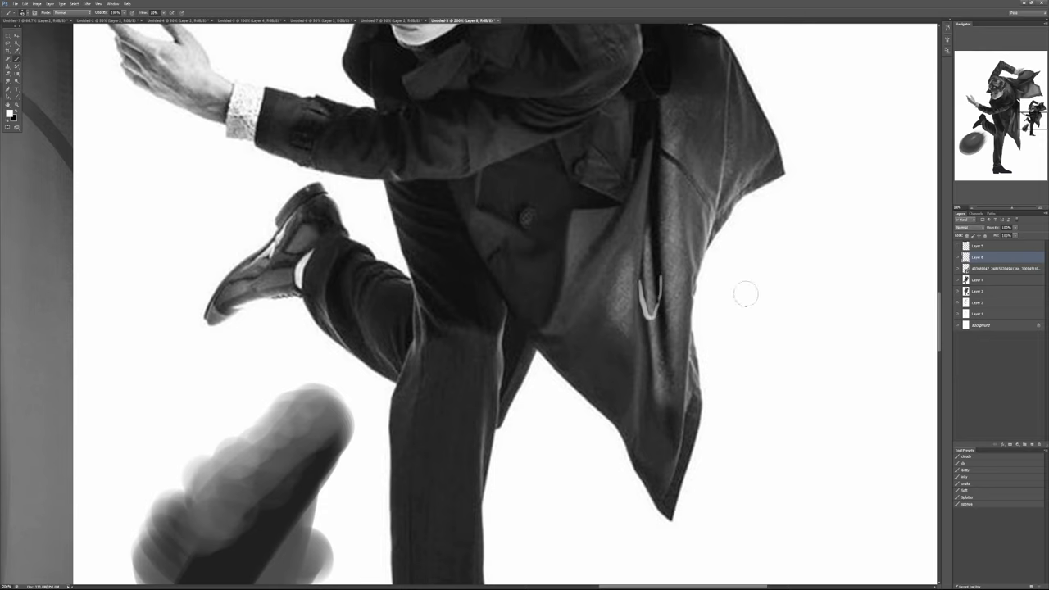
{"action": "key", "text": "ctrl+z"}
{"action": "key", "text": "x"}
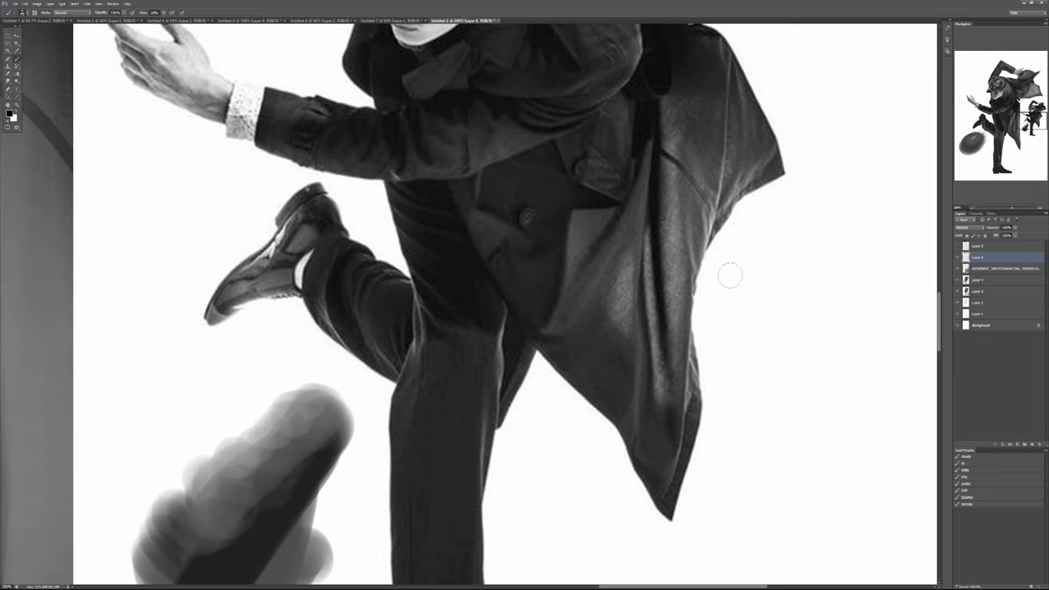
{"action": "mouse_move", "coordinate": [732, 264]}
{"action": "left_mouse_down"}
{"action": "mouse_move", "coordinate": [742, 261]}
{"action": "mouse_move", "coordinate": [757, 321]}
{"action": "mouse_move", "coordinate": [828, 305]}
{"action": "mouse_move", "coordinate": [878, 232]}
{"action": "left_mouse_up"}
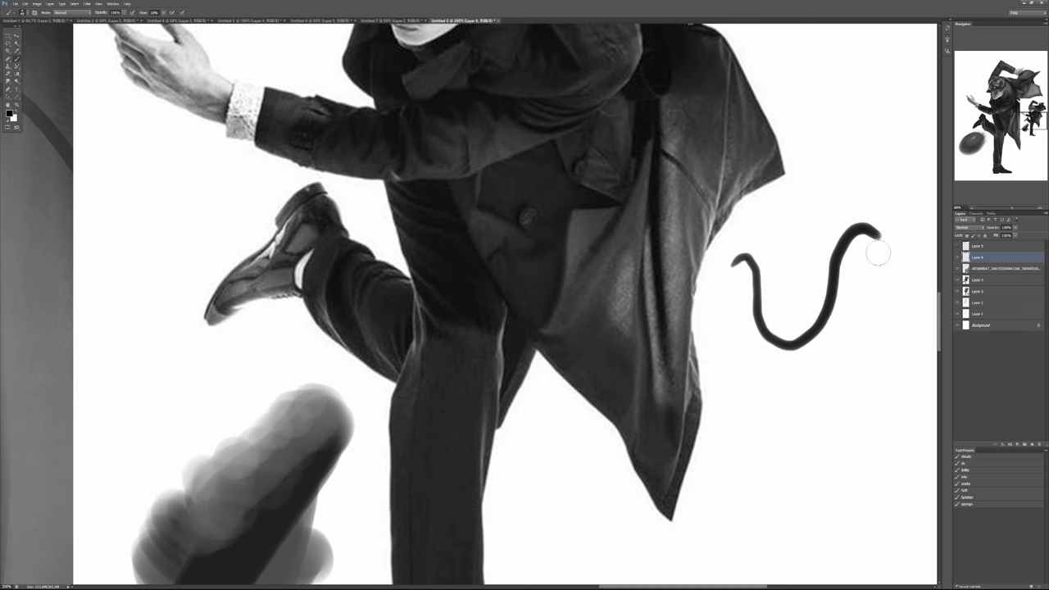
Darken the long vertical fold shadows on the lower part of the painted coat with sampled dark greys at 40% opacity.
{"action": "left_click_drag", "start_coordinate": [449, 404], "coordinate": [561, 353]}
{"action": "left_click", "coordinate": [561, 354], "text": "alt"}
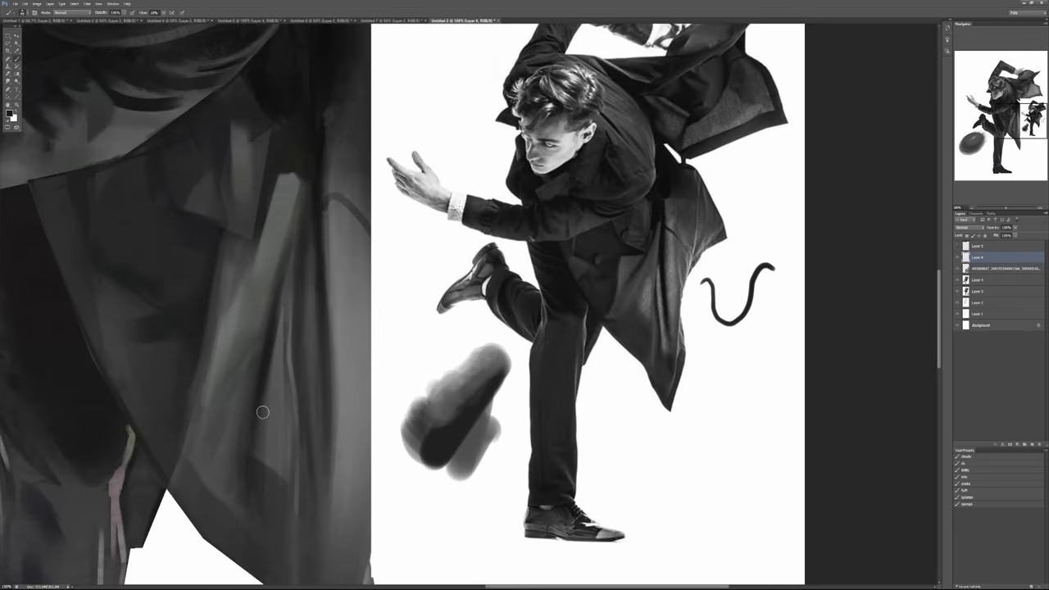
{"action": "key", "text": "4"}
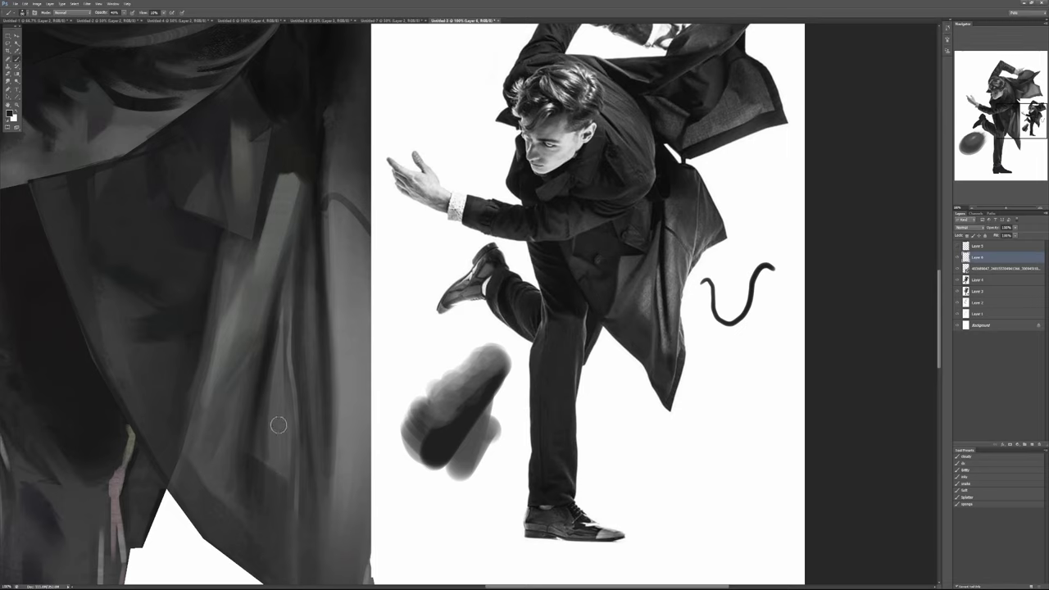
{"action": "left_click_drag", "start_coordinate": [284, 326], "coordinate": [264, 457]}
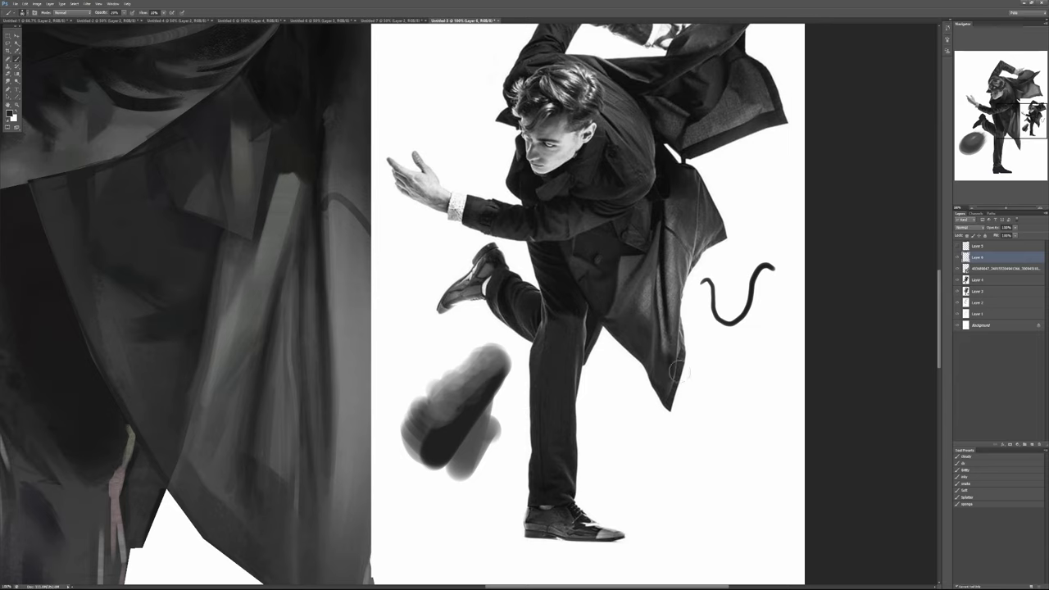
{"action": "left_click", "coordinate": [325, 349], "text": "alt"}
{"action": "key", "text": "4"}
{"action": "left_click_drag", "start_coordinate": [296, 289], "coordinate": [292, 457]}
{"action": "left_click_drag", "start_coordinate": [300, 309], "coordinate": [289, 464]}
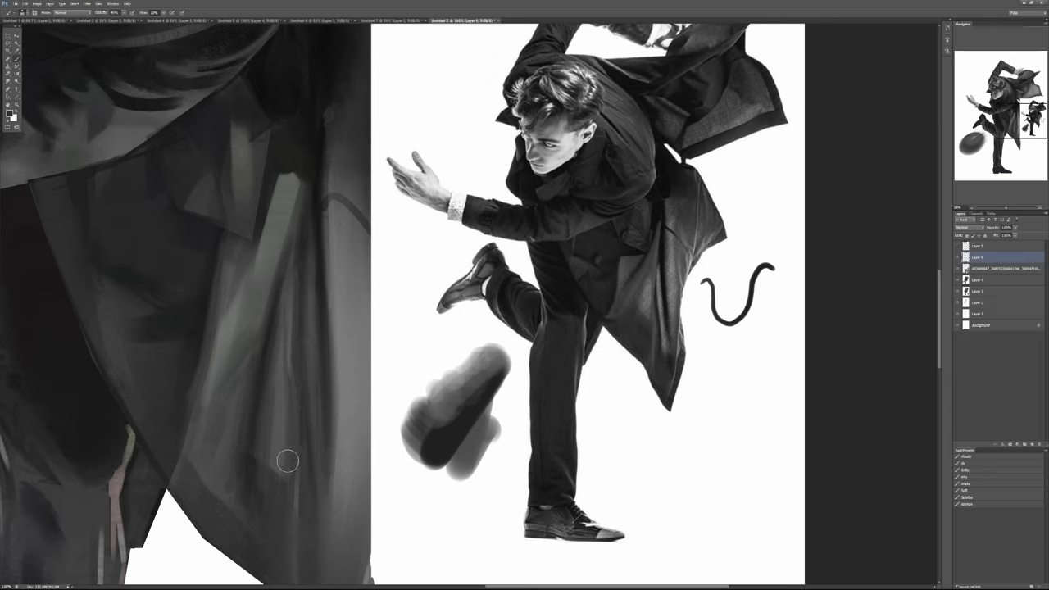
{"action": "mouse_move", "coordinate": [306, 281]}
{"action": "left_mouse_down"}
{"action": "mouse_move", "coordinate": [298, 395]}
{"action": "mouse_move", "coordinate": [300, 374]}
{"action": "mouse_move", "coordinate": [280, 442]}
{"action": "left_mouse_up"}
Blend the transitions between the fold shadows and highlights on the painted coat with sampled greys at 20% opacity.
{"action": "left_click", "coordinate": [263, 446], "text": "alt"}
{"action": "key", "text": "2"}
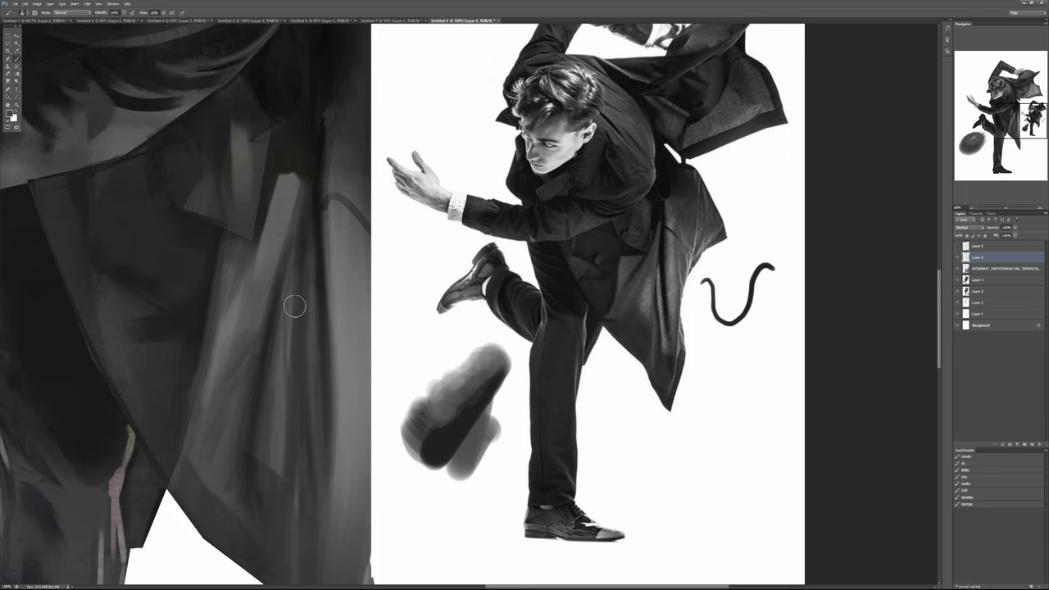
{"action": "mouse_move", "coordinate": [295, 307]}
{"action": "left_mouse_down"}
{"action": "mouse_move", "coordinate": [284, 438]}
{"action": "mouse_move", "coordinate": [294, 288]}
{"action": "mouse_move", "coordinate": [282, 486]}
{"action": "left_mouse_up"}
{"action": "left_click", "coordinate": [281, 382], "text": "alt"}
{"action": "left_click_drag", "start_coordinate": [290, 286], "coordinate": [280, 451]}
{"action": "left_click_drag", "start_coordinate": [288, 294], "coordinate": [276, 470]}
{"action": "mouse_move", "coordinate": [272, 352]}
{"action": "left_mouse_down"}
{"action": "mouse_move", "coordinate": [286, 312]}
{"action": "mouse_move", "coordinate": [272, 445]}
{"action": "mouse_move", "coordinate": [293, 263]}
{"action": "mouse_move", "coordinate": [272, 452]}
{"action": "mouse_move", "coordinate": [280, 357]}
{"action": "mouse_move", "coordinate": [290, 370]}
{"action": "mouse_move", "coordinate": [292, 330]}
{"action": "mouse_move", "coordinate": [285, 452]}
{"action": "mouse_move", "coordinate": [278, 425]}
{"action": "mouse_move", "coordinate": [270, 451]}
{"action": "mouse_move", "coordinate": [283, 291]}
{"action": "mouse_move", "coordinate": [263, 438]}
{"action": "left_mouse_up"}
{"action": "mouse_move", "coordinate": [255, 402]}
{"action": "left_mouse_down"}
{"action": "mouse_move", "coordinate": [269, 443]}
{"action": "mouse_move", "coordinate": [263, 488]}
{"action": "mouse_move", "coordinate": [274, 300]}
{"action": "mouse_move", "coordinate": [236, 424]}
{"action": "mouse_move", "coordinate": [291, 241]}
{"action": "mouse_move", "coordinate": [217, 355]}
{"action": "mouse_move", "coordinate": [217, 446]}
{"action": "mouse_move", "coordinate": [239, 496]}
{"action": "mouse_move", "coordinate": [266, 381]}
{"action": "mouse_move", "coordinate": [275, 381]}
{"action": "mouse_move", "coordinate": [260, 329]}
{"action": "mouse_move", "coordinate": [245, 336]}
{"action": "mouse_move", "coordinate": [262, 300]}
{"action": "mouse_move", "coordinate": [233, 384]}
{"action": "mouse_move", "coordinate": [253, 360]}
{"action": "mouse_move", "coordinate": [247, 388]}
{"action": "left_mouse_up"}
{"action": "left_click", "coordinate": [268, 430], "text": "alt"}
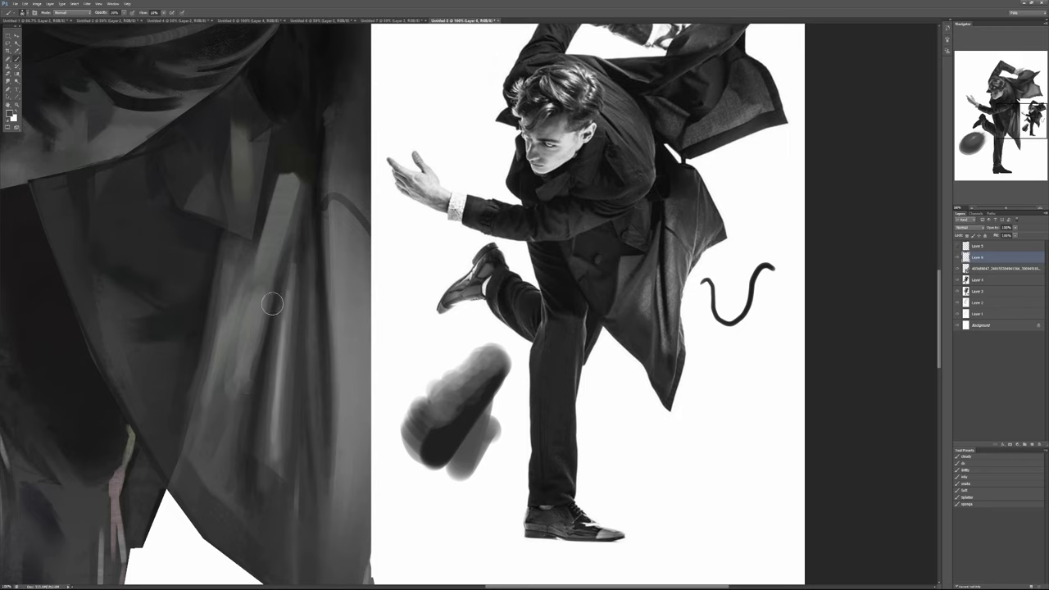
Soften the blunt upper end of the coat's light strip with sampled greys at 40% opacity and refine the highlight along the fold.
{"action": "mouse_move", "coordinate": [272, 305]}
{"action": "left_mouse_down"}
{"action": "mouse_move", "coordinate": [251, 375]}
{"action": "mouse_move", "coordinate": [243, 363]}
{"action": "mouse_move", "coordinate": [227, 402]}
{"action": "mouse_move", "coordinate": [229, 390]}
{"action": "mouse_move", "coordinate": [236, 415]}
{"action": "mouse_move", "coordinate": [266, 308]}
{"action": "mouse_move", "coordinate": [238, 417]}
{"action": "mouse_move", "coordinate": [208, 423]}
{"action": "mouse_move", "coordinate": [255, 337]}
{"action": "mouse_move", "coordinate": [283, 218]}
{"action": "mouse_move", "coordinate": [276, 233]}
{"action": "left_mouse_up"}
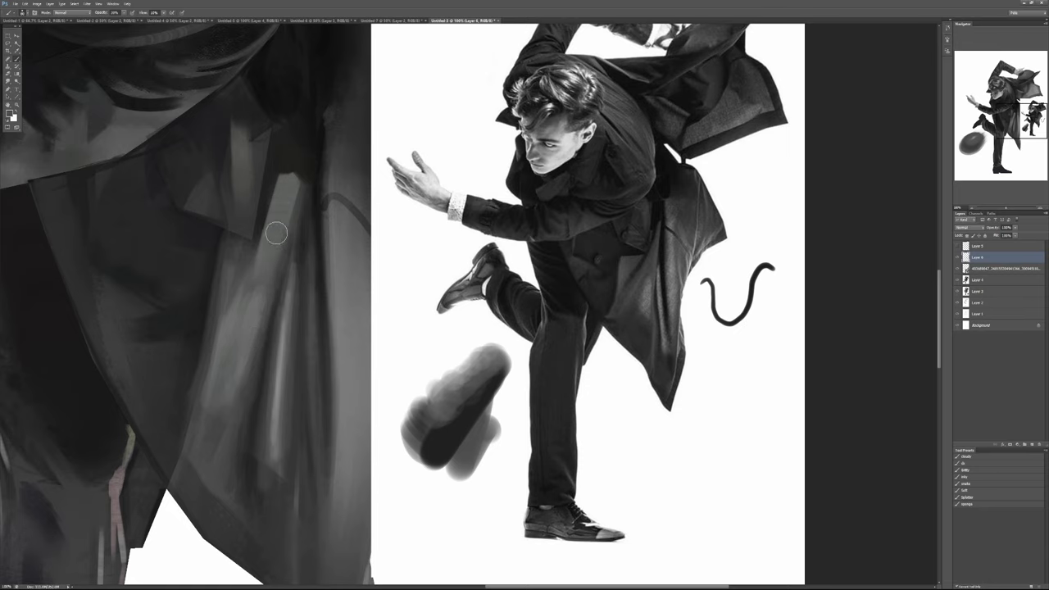
{"action": "left_click", "coordinate": [249, 255], "text": "alt"}
{"action": "key", "text": "4"}
{"action": "mouse_move", "coordinate": [271, 222]}
{"action": "left_mouse_down"}
{"action": "mouse_move", "coordinate": [259, 257]}
{"action": "mouse_move", "coordinate": [285, 168]}
{"action": "mouse_move", "coordinate": [280, 250]}
{"action": "mouse_move", "coordinate": [296, 170]}
{"action": "mouse_move", "coordinate": [271, 227]}
{"action": "left_mouse_up"}
{"action": "left_click", "coordinate": [251, 285], "text": "alt"}
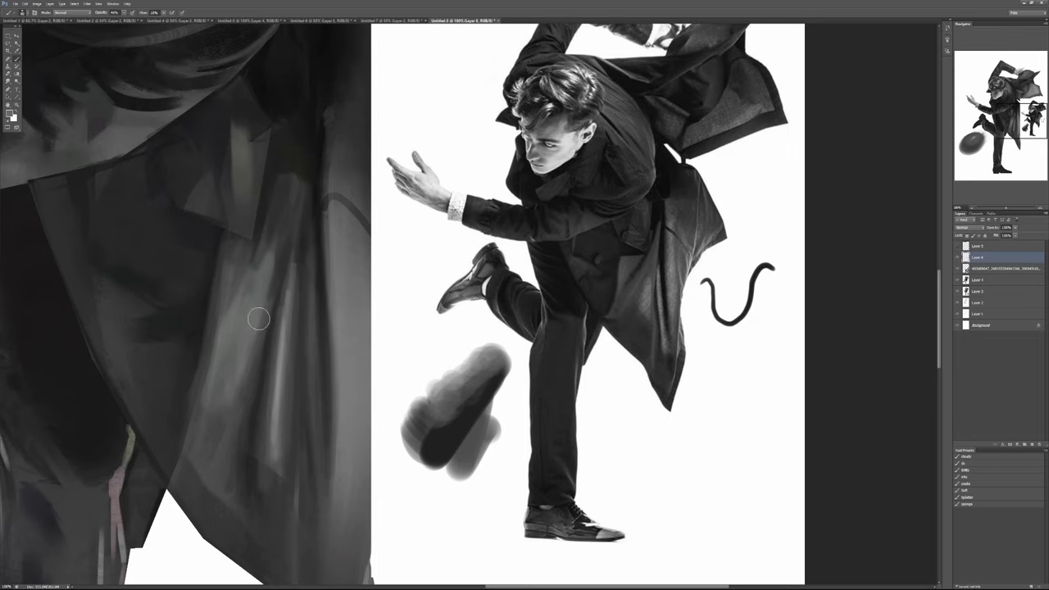
{"action": "scroll", "coordinate": [259, 311], "scroll_direction": "down", "scroll_amount": 1}
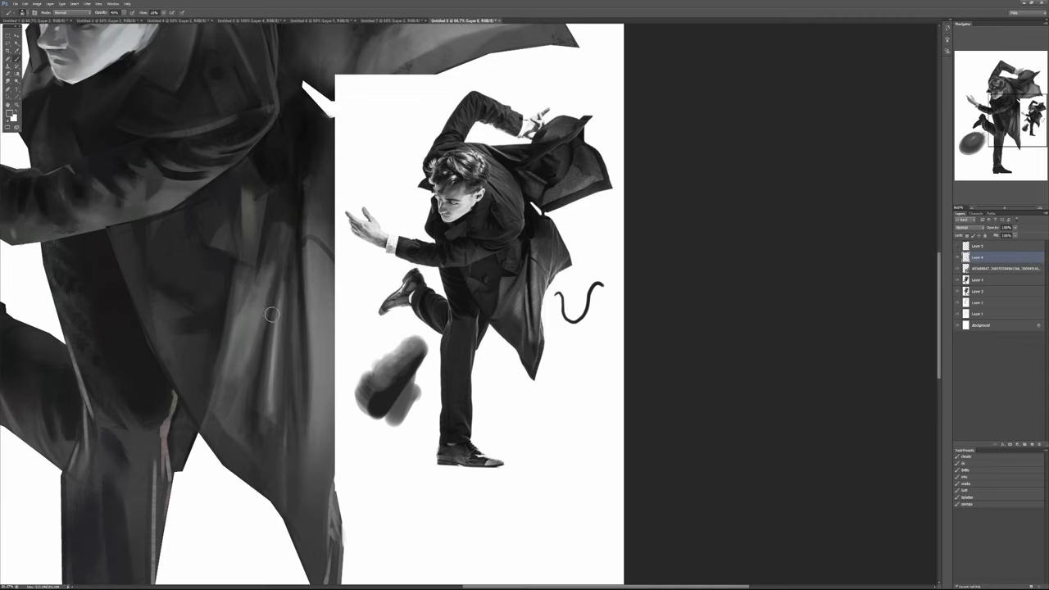
{"action": "mouse_move", "coordinate": [270, 316]}
{"action": "left_mouse_down"}
{"action": "mouse_move", "coordinate": [272, 377]}
{"action": "mouse_move", "coordinate": [280, 317]}
{"action": "mouse_move", "coordinate": [267, 414]}
{"action": "mouse_move", "coordinate": [278, 308]}
{"action": "mouse_move", "coordinate": [266, 428]}
{"action": "left_mouse_up"}
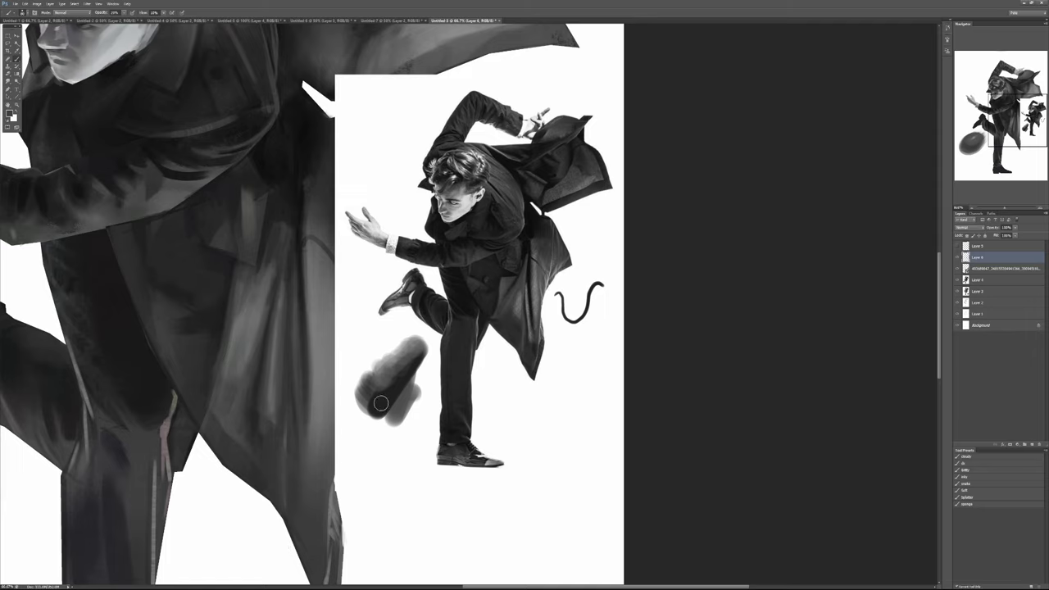
Compare the coat folds before and after by toggling the visibility of the paint-over layer.
{"action": "left_click", "coordinate": [958, 258]}
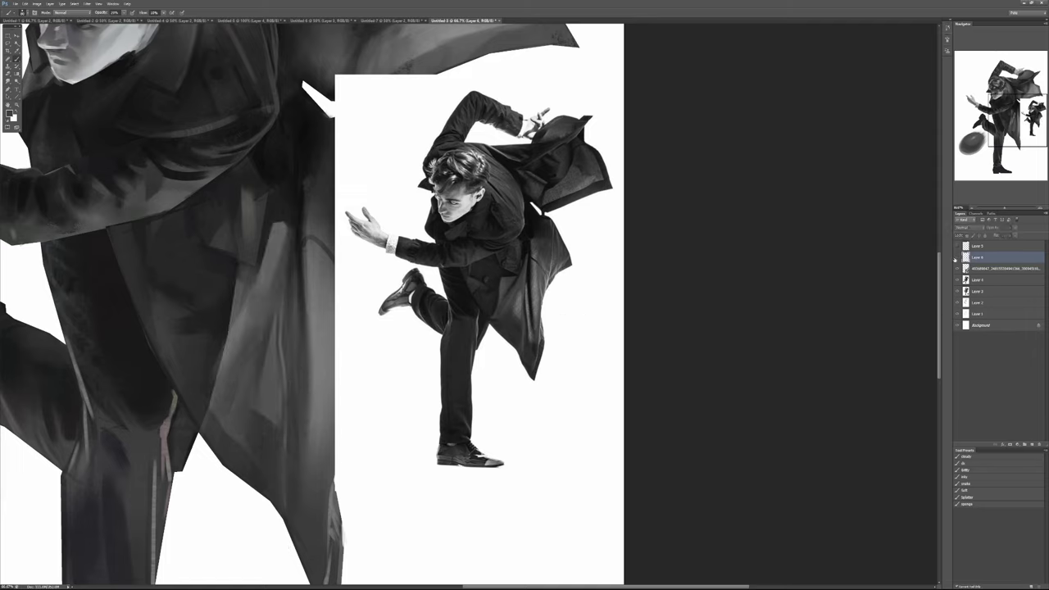
{"action": "left_click", "coordinate": [957, 258]}
{"action": "left_click", "coordinate": [957, 258]}
{"action": "left_click", "coordinate": [957, 259]}
{"action": "left_click", "coordinate": [957, 258]}
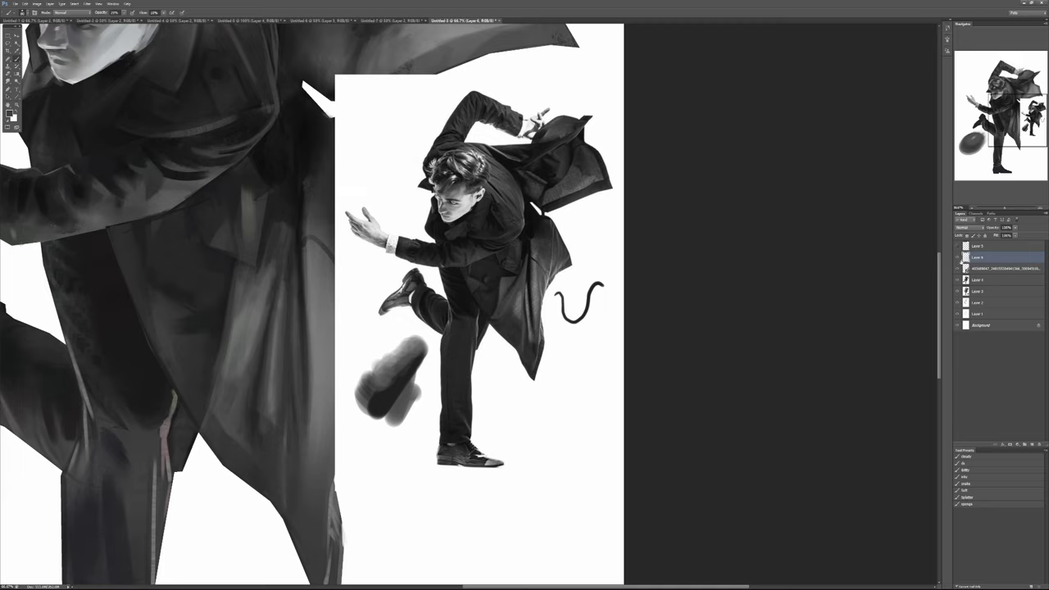
Erase the demonstration form and the black fold curve around the reference figure with an enlarged Eraser.
{"action": "key", "text": "e"}
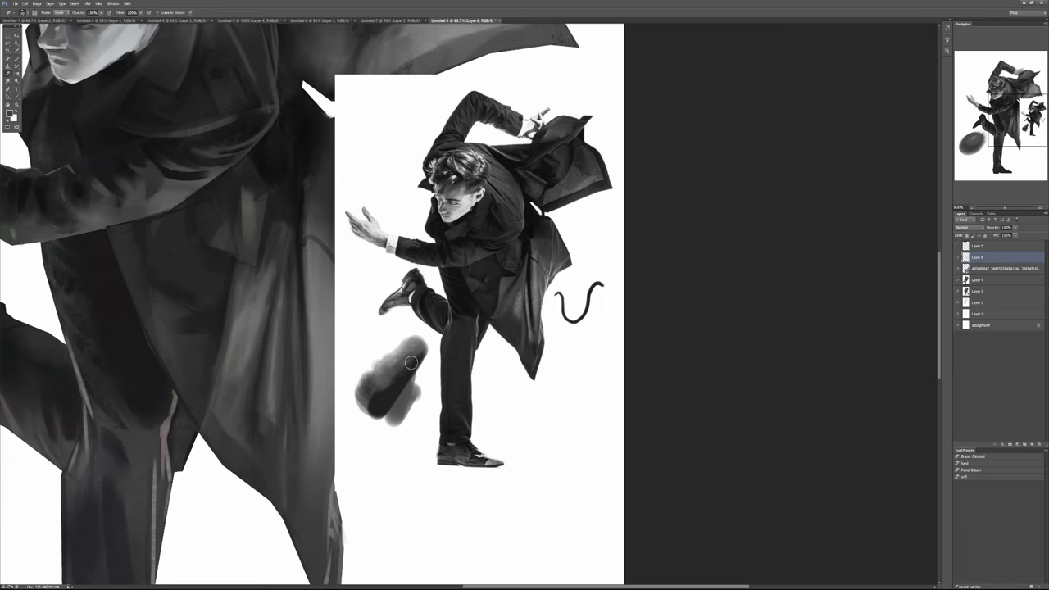
{"action": "key", "text": "bracketright"}
{"action": "key", "text": "bracketright"}
{"action": "key", "text": "bracketright"}
{"action": "key", "text": "bracketright"}
{"action": "key", "text": "bracketright"}
{"action": "key", "text": "bracketright"}
{"action": "key", "text": "bracketright"}
{"action": "key", "text": "bracketright"}
{"action": "key", "text": "bracketright"}
{"action": "mouse_move", "coordinate": [388, 389]}
{"action": "left_mouse_down"}
{"action": "mouse_move", "coordinate": [385, 379]}
{"action": "mouse_move", "coordinate": [418, 359]}
{"action": "left_mouse_up"}
{"action": "left_click_drag", "start_coordinate": [537, 301], "coordinate": [605, 289]}
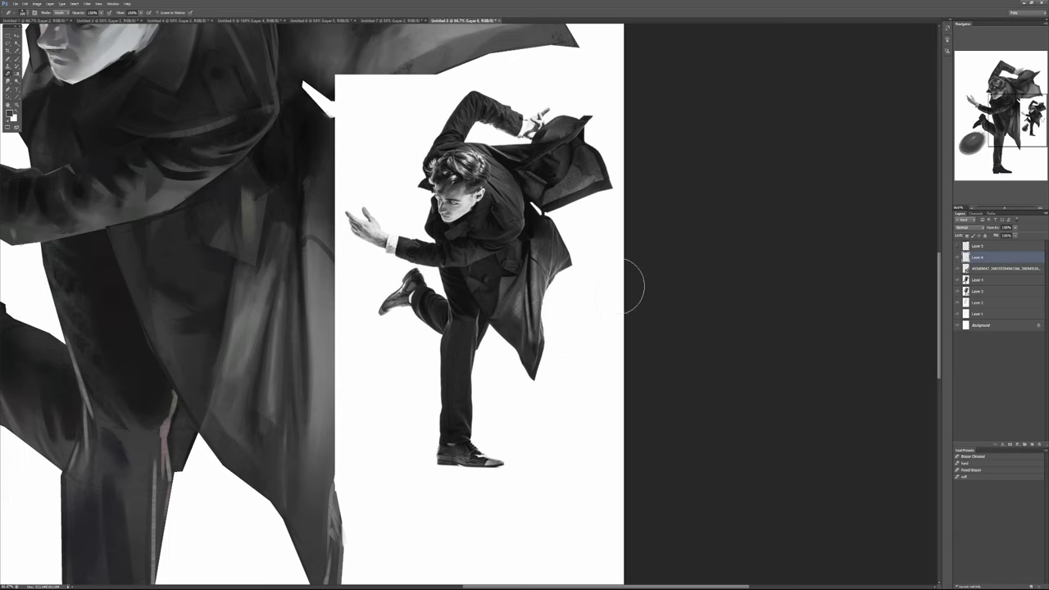
Check the painting with the reference photo hidden, show the photo again, and move it to the figure's front side, over the raised leg.
{"action": "left_click", "coordinate": [474, 347], "text": "alt"}
{"action": "left_click_drag", "start_coordinate": [457, 364], "coordinate": [601, 389]}
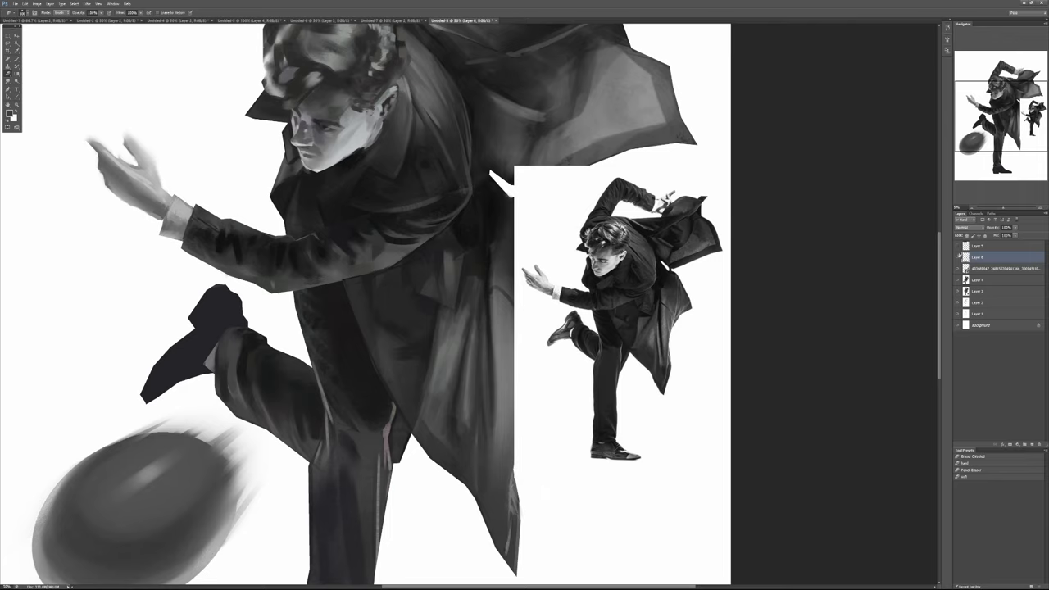
{"action": "left_click", "coordinate": [958, 269]}
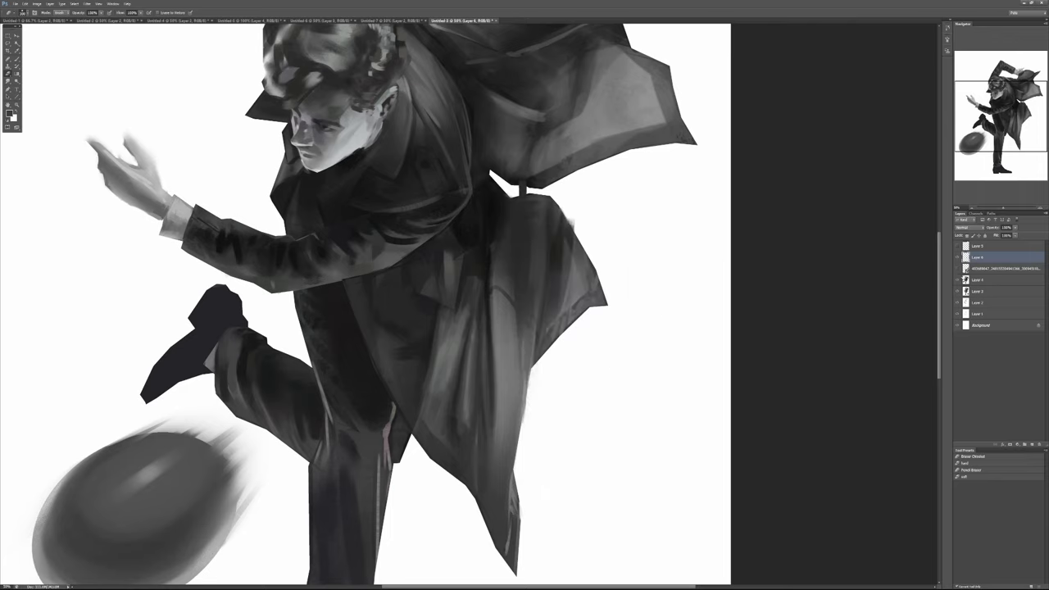
{"action": "left_click", "coordinate": [957, 268]}
{"action": "left_click", "coordinate": [985, 270]}
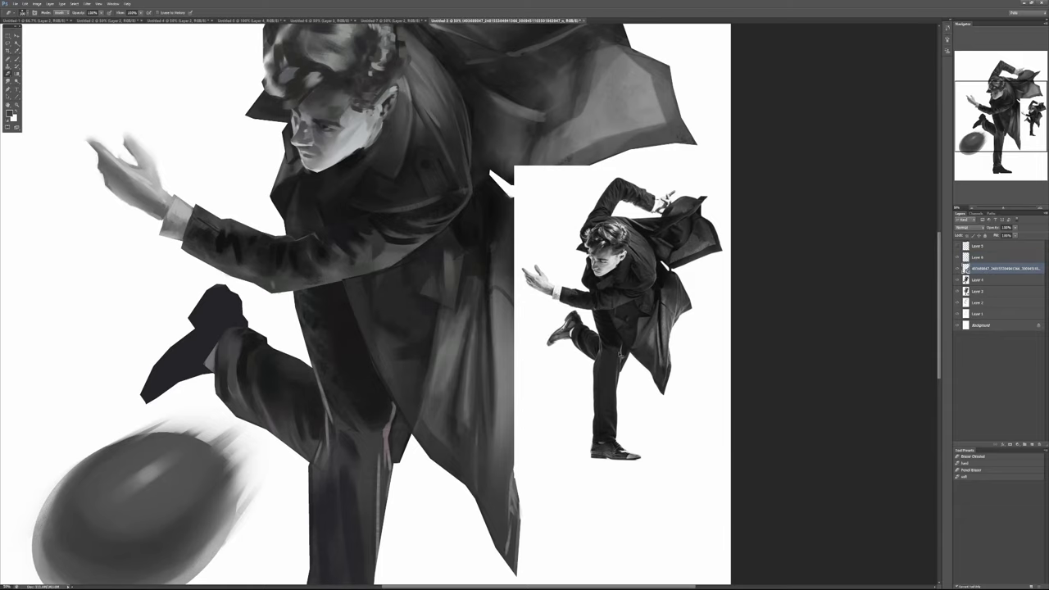
{"action": "left_click_drag", "start_coordinate": [617, 361], "coordinate": [237, 354]}
Examine the coat tail's folds in the repositioned reference photo up close and alongside the painted coat.
{"action": "scroll", "coordinate": [293, 343], "scroll_direction": "up", "scroll_amount": 2}
{"action": "scroll", "coordinate": [286, 325], "scroll_direction": "up", "scroll_amount": 2}
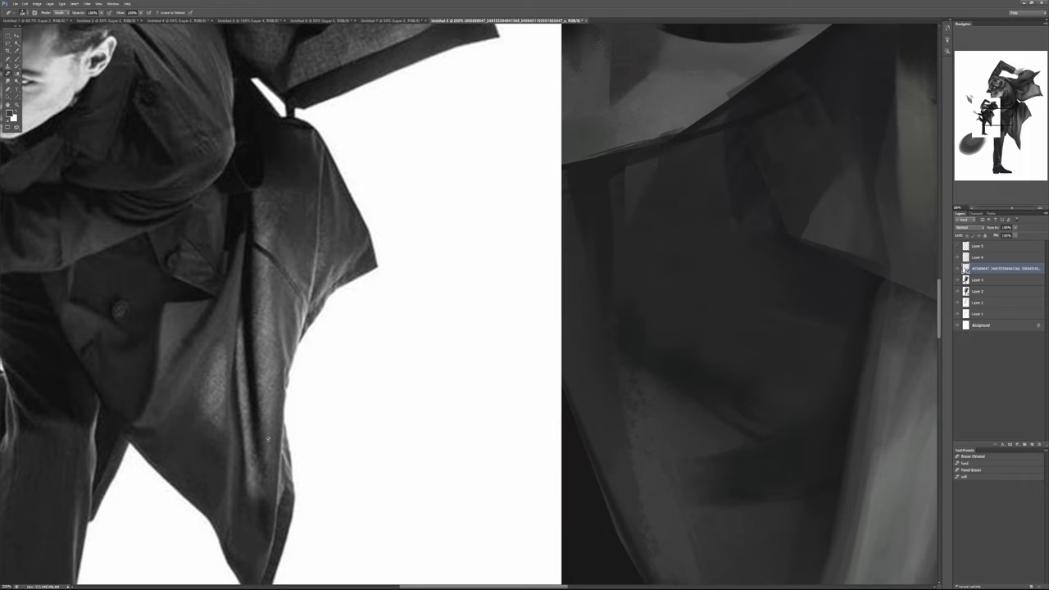
{"action": "scroll", "coordinate": [284, 401], "scroll_direction": "down", "scroll_amount": 2}
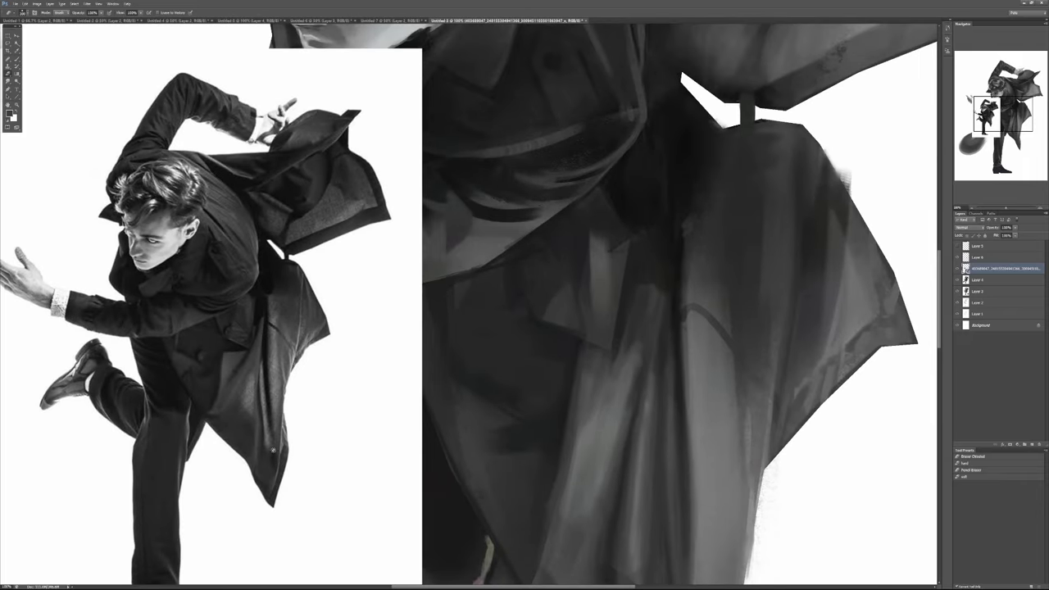
{"action": "left_click_drag", "start_coordinate": [275, 407], "coordinate": [321, 397]}
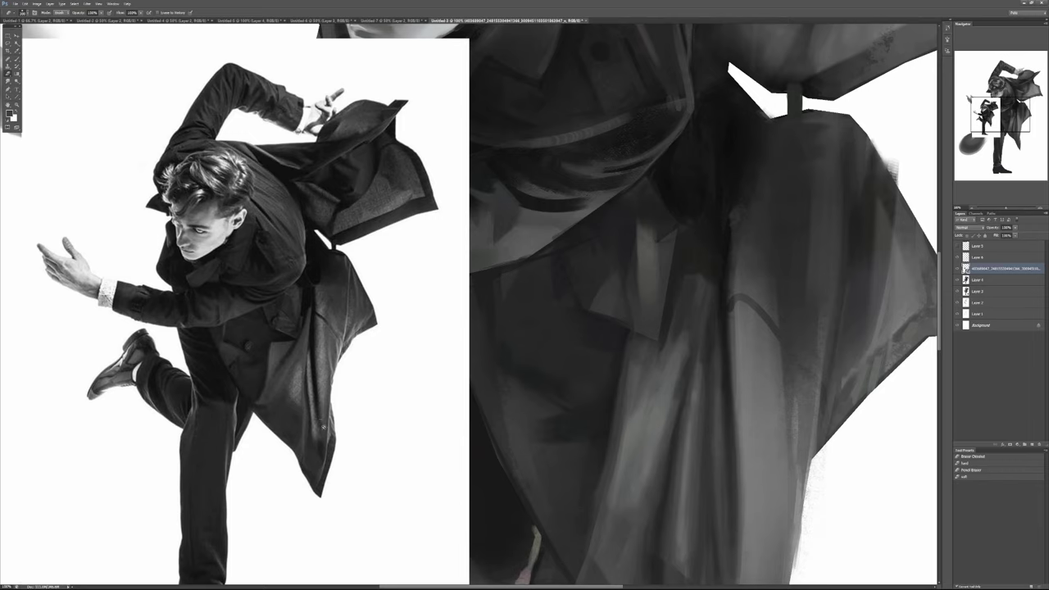
{"action": "scroll", "coordinate": [325, 398], "scroll_direction": "up", "scroll_amount": 3}
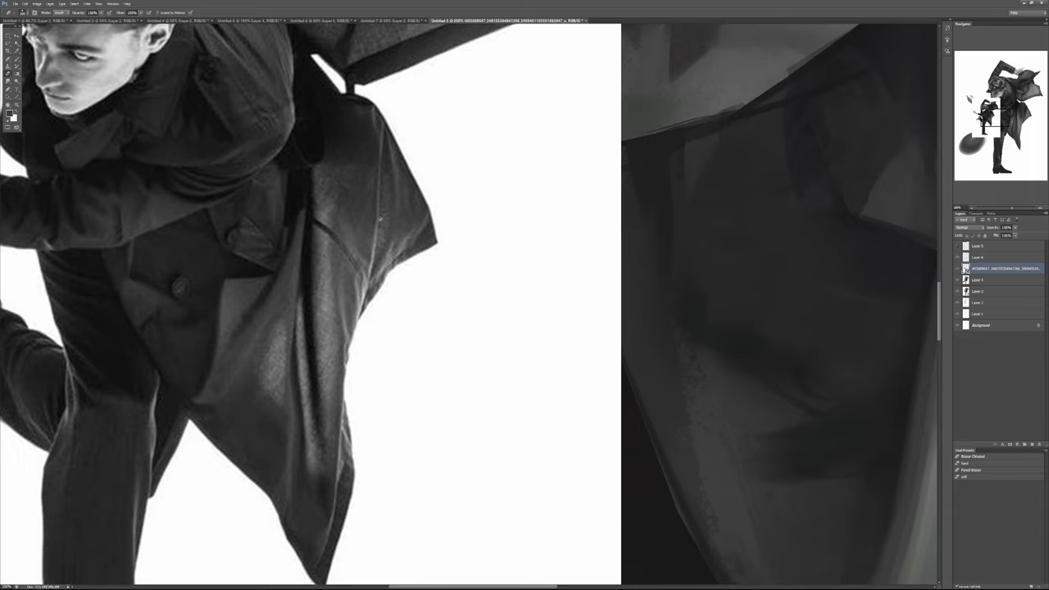
{"action": "key", "text": "ctrl+minus"}
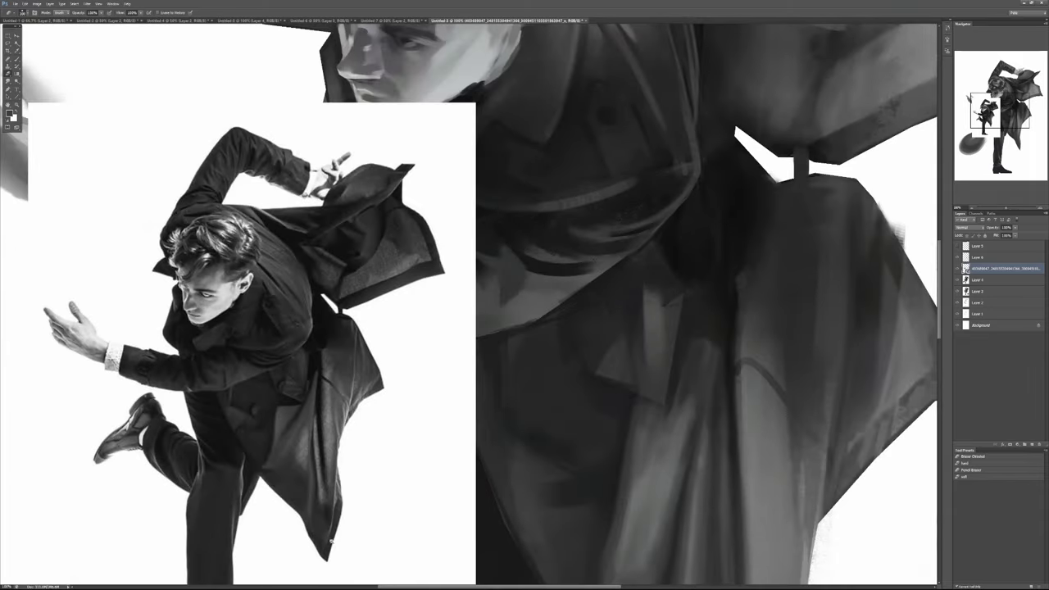
Make the paint-over layer active, hide the reference photo and view the whole painted figure.
{"action": "key", "text": "ctrl+minus"}
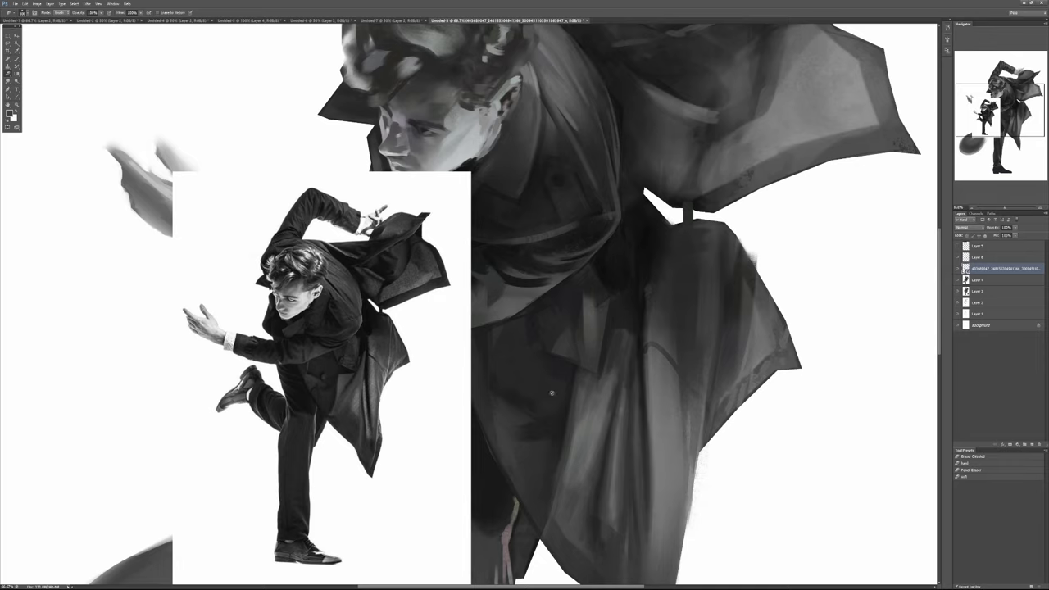
{"action": "left_click", "coordinate": [992, 258]}
{"action": "left_click", "coordinate": [957, 268]}
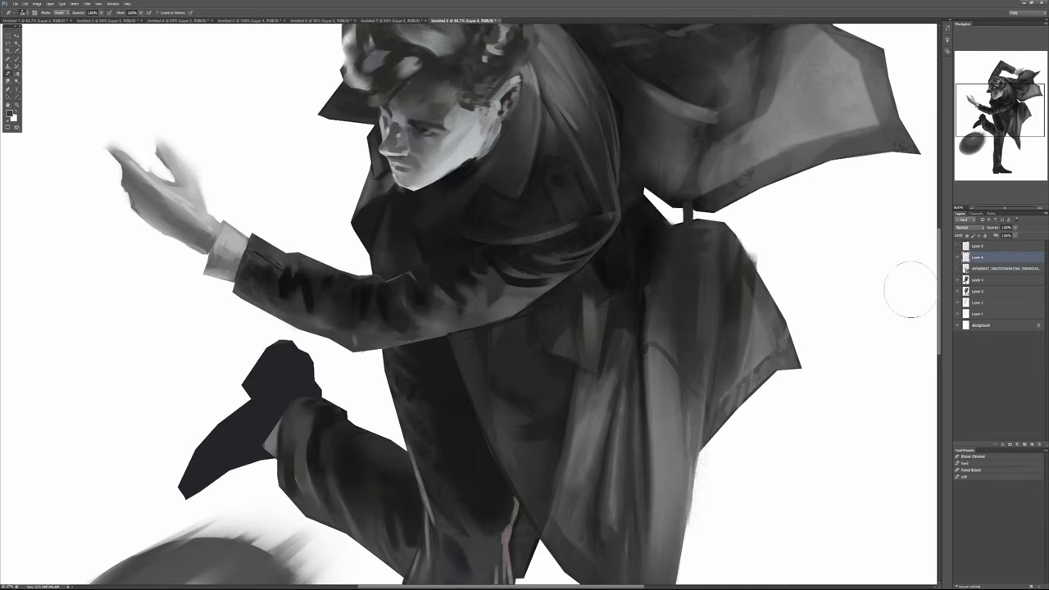
{"action": "scroll", "coordinate": [734, 376], "scroll_direction": "down", "scroll_amount": 2}
{"action": "key", "text": "ctrl+minus"}
{"action": "key", "text": "ctrl+minus"}
{"action": "key", "text": "ctrl+minus"}
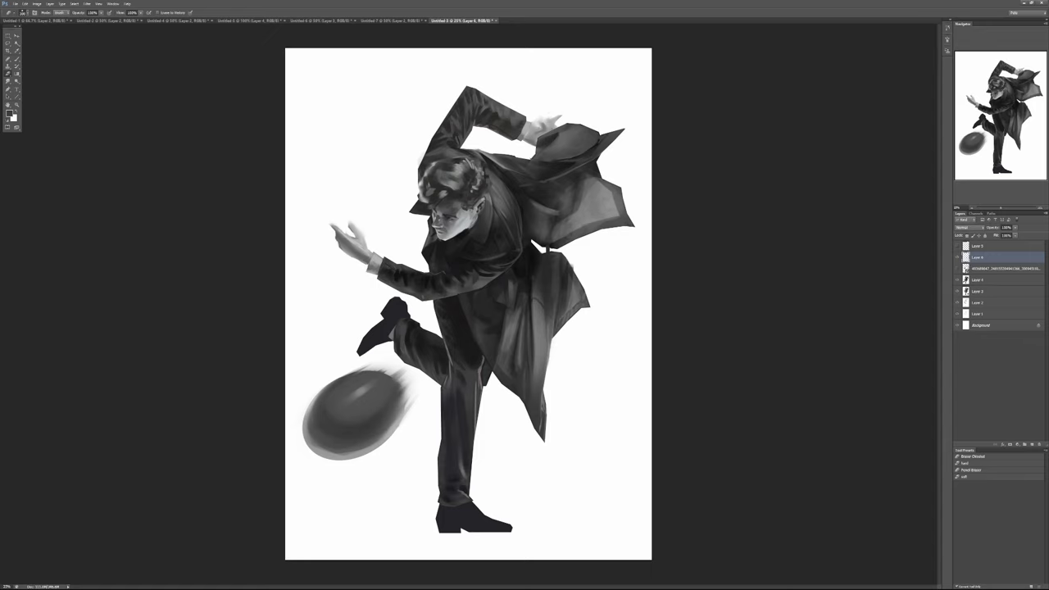
Compare the finished figure with its earlier sketch stage by toggling the visibility of the main painted layer.
{"action": "left_click", "coordinate": [957, 281]}
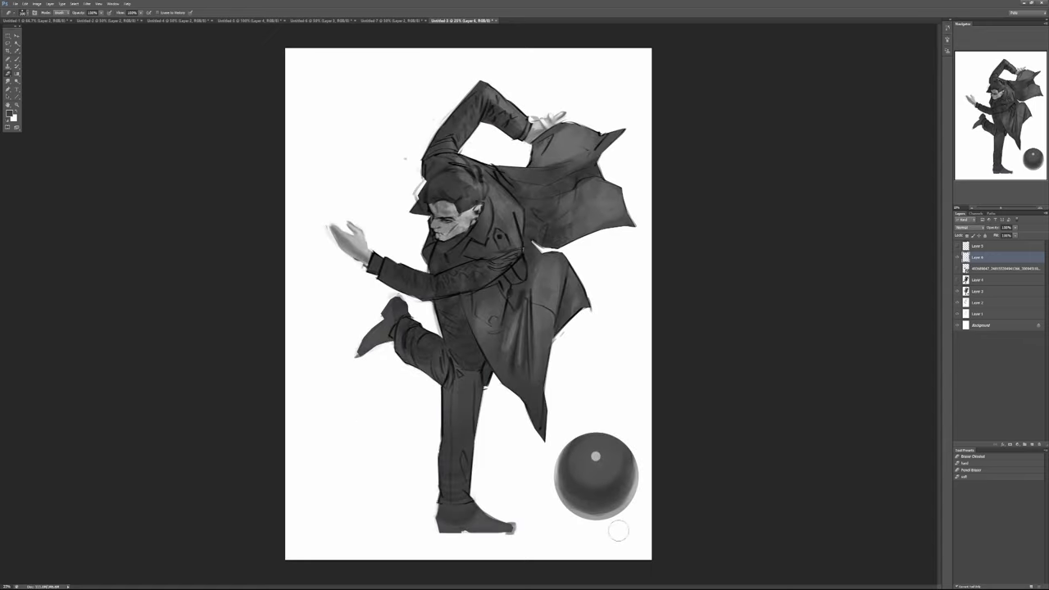
{"action": "left_click", "coordinate": [955, 279]}
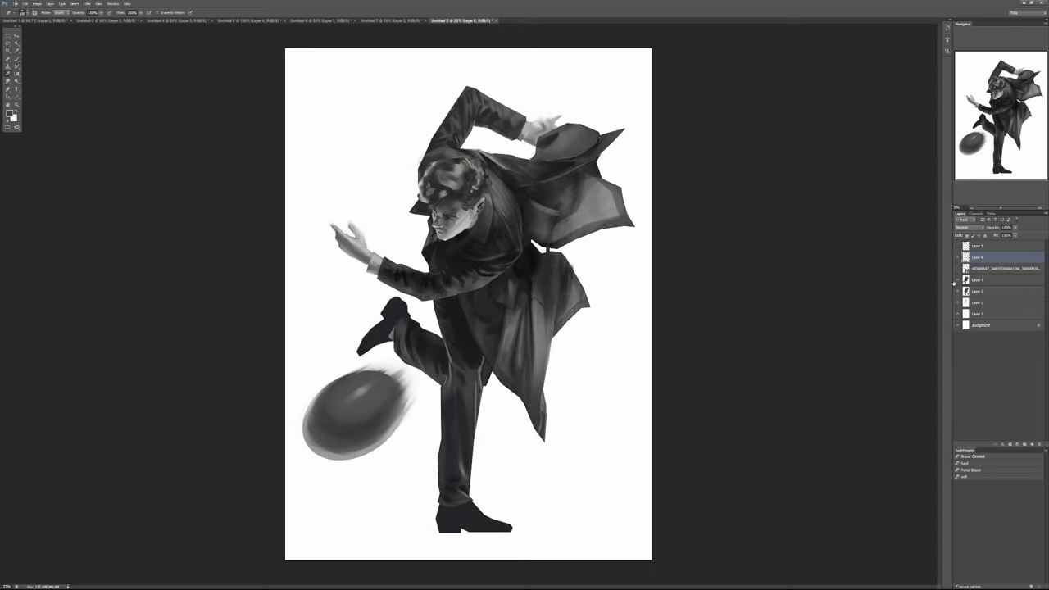
{"action": "left_click", "coordinate": [956, 280]}
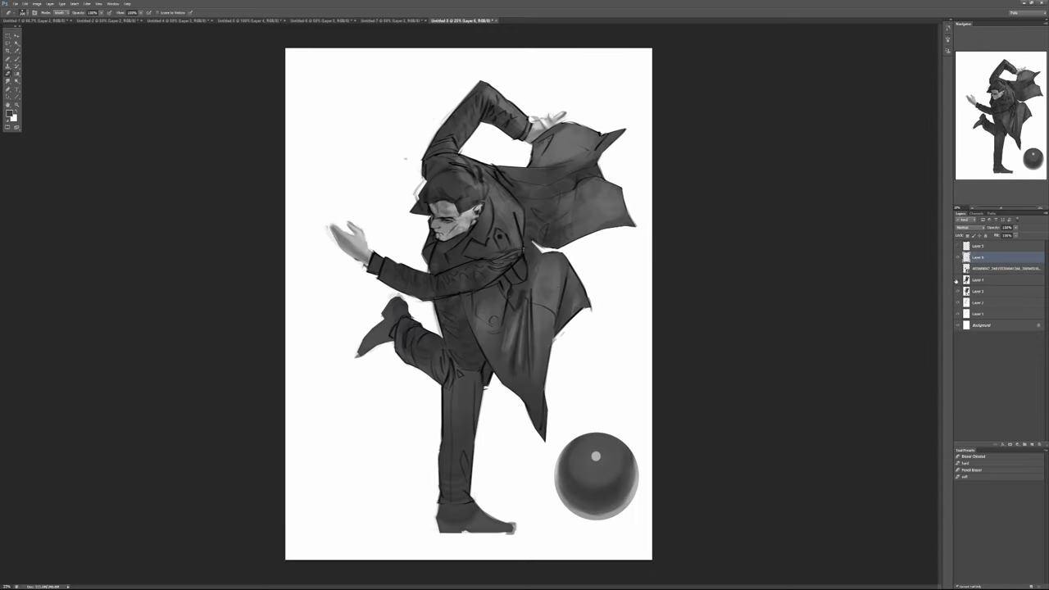
{"action": "left_click", "coordinate": [956, 280]}
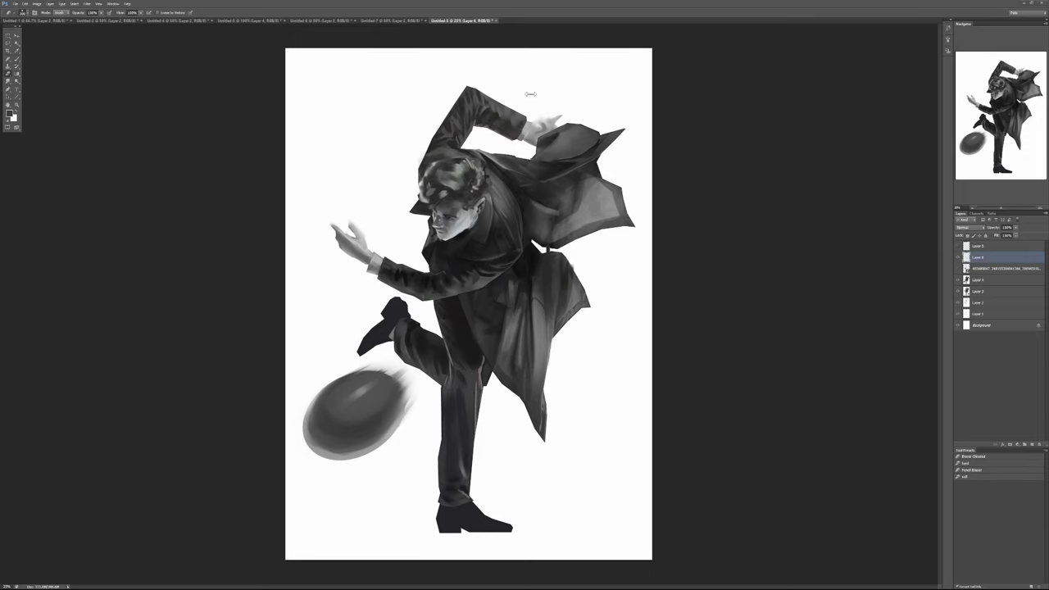
Close the reviewed painting without saving, and add a new layer above the figure layer in the next painting.
{"action": "left_click", "coordinate": [496, 20]}
{"action": "left_click", "coordinate": [531, 215]}
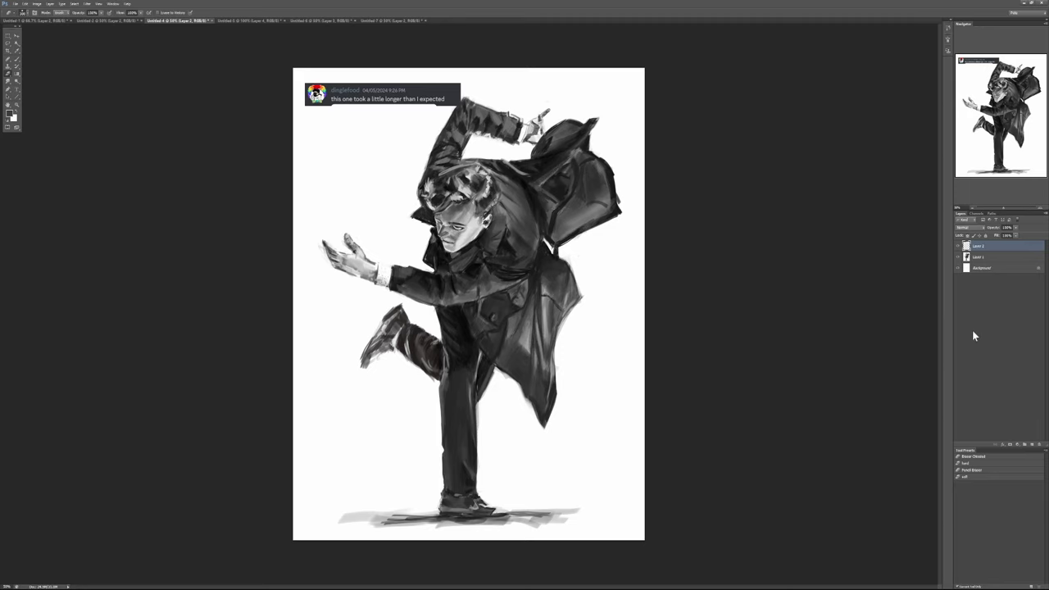
{"action": "left_click", "coordinate": [980, 257]}
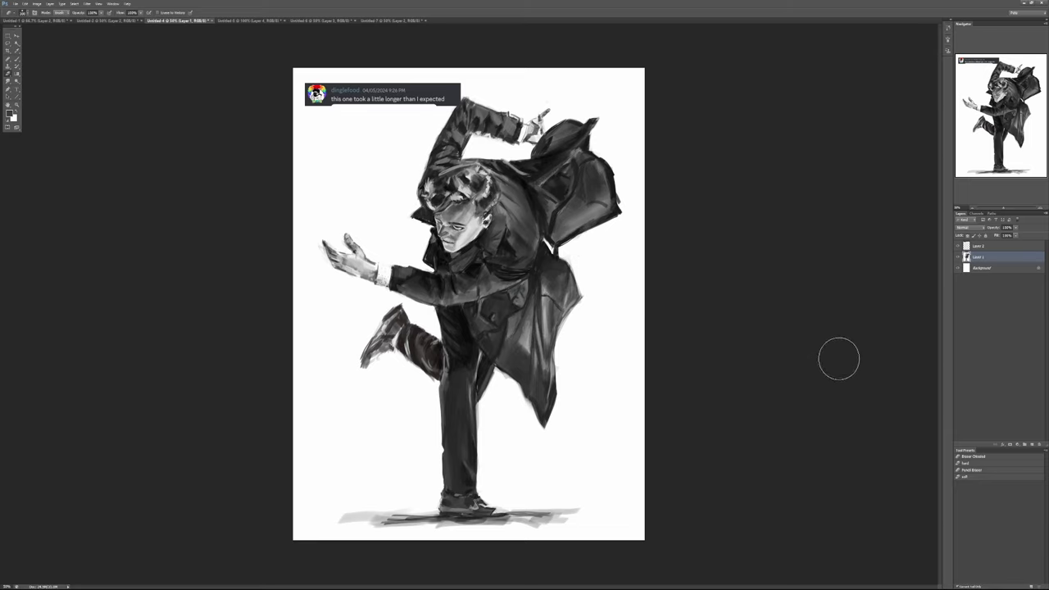
{"action": "left_click", "coordinate": [1033, 445]}
Compare the painted head and shoulders with the reference photo in the photo viewer, enlarged beside the canvas, and return to the painting.
{"action": "scroll", "coordinate": [473, 234], "scroll_direction": "up", "scroll_amount": 1}
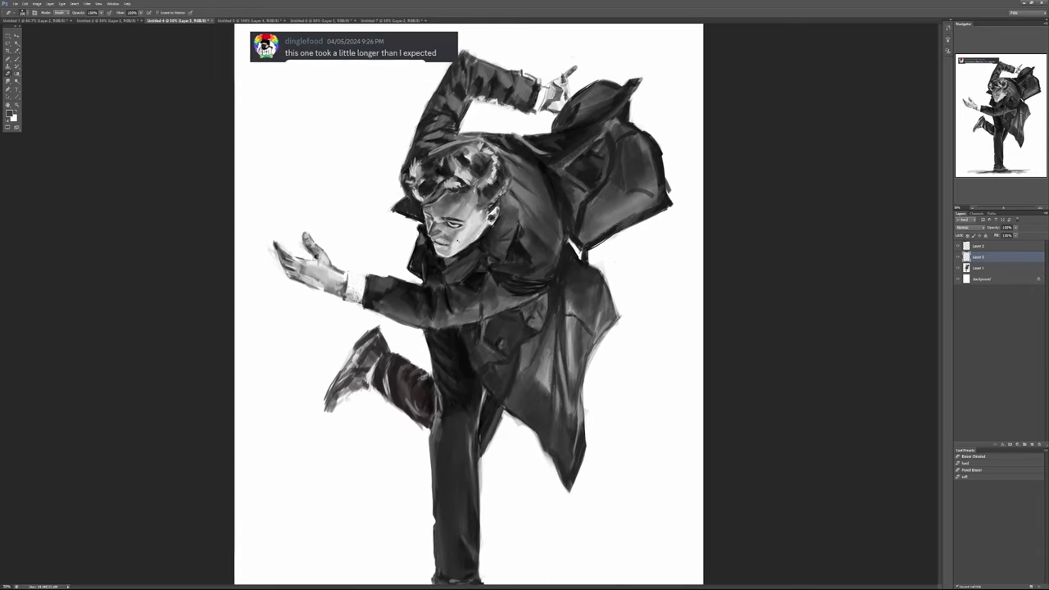
{"action": "scroll", "coordinate": [455, 250], "scroll_direction": "up", "scroll_amount": 1}
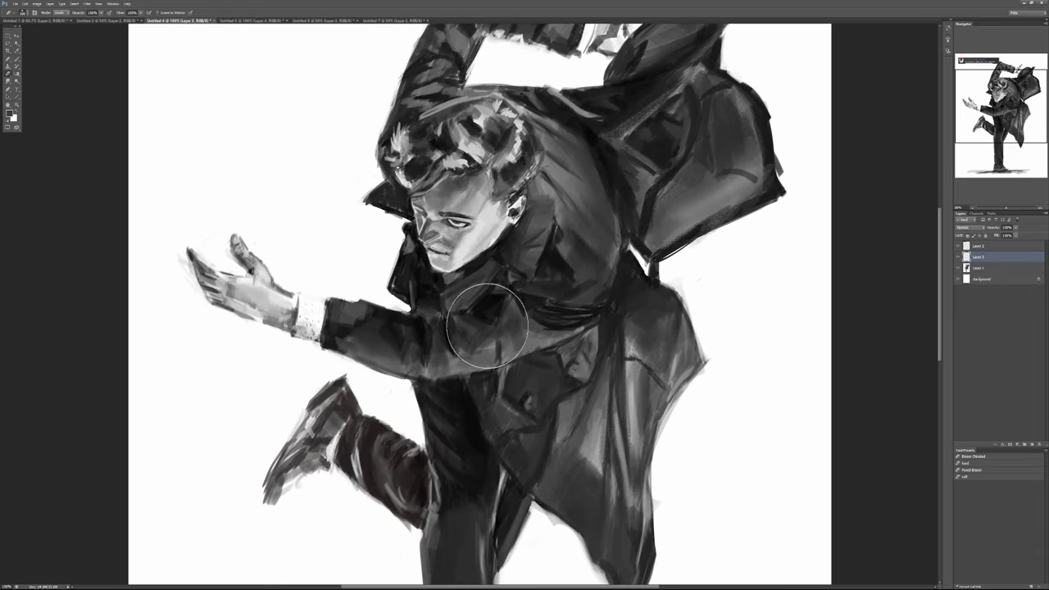
{"action": "left_click_drag", "start_coordinate": [487, 325], "coordinate": [457, 373]}
{"action": "left_click", "coordinate": [1039, 42]}
{"action": "scroll", "coordinate": [712, 267], "scroll_direction": "up", "scroll_amount": 7}
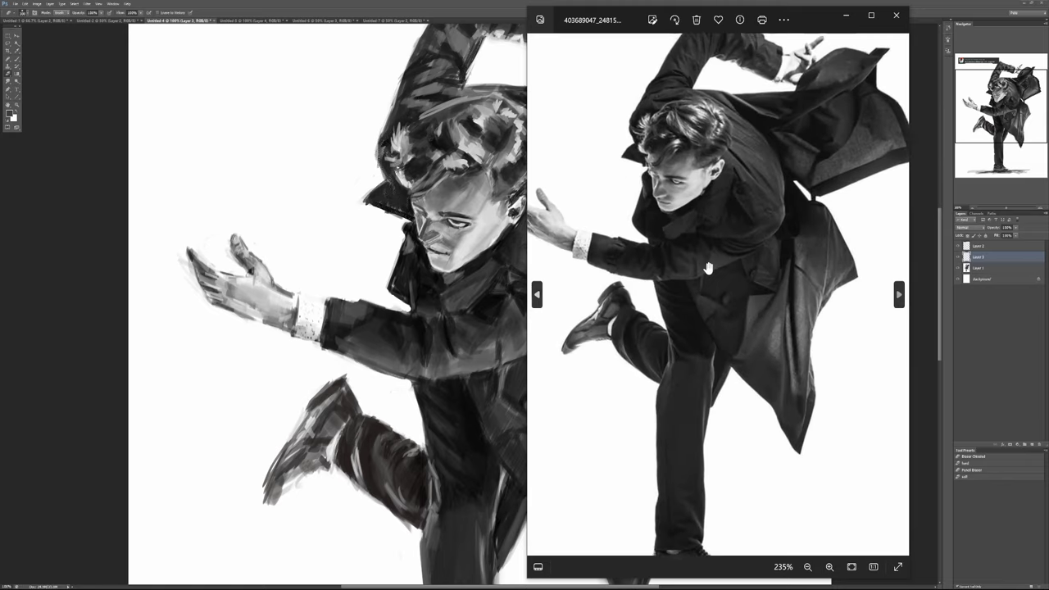
{"action": "scroll", "coordinate": [683, 202], "scroll_direction": "up", "scroll_amount": 2}
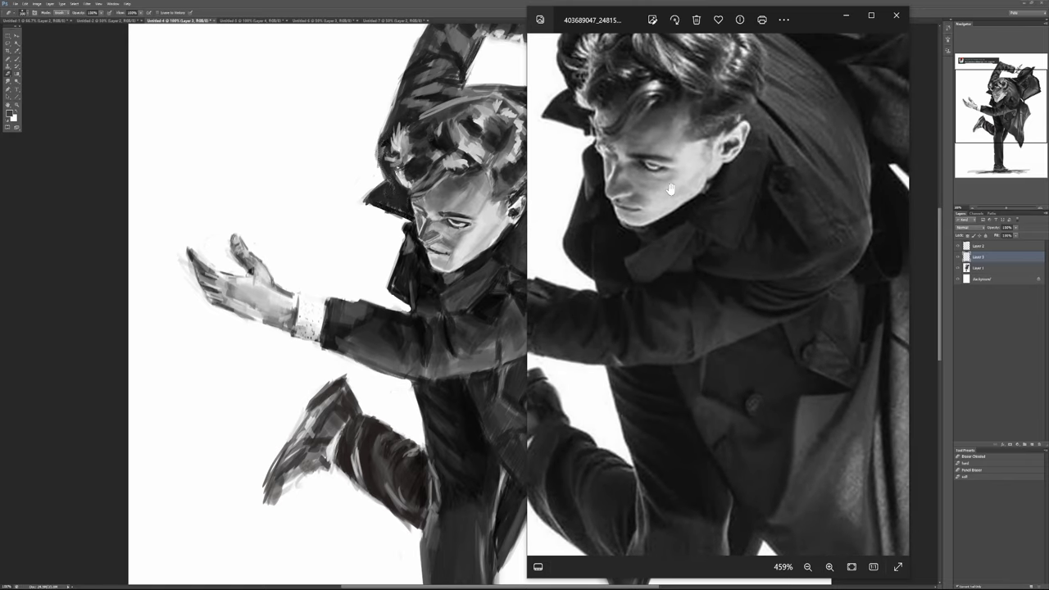
{"action": "left_click_drag", "start_coordinate": [587, 22], "coordinate": [648, 42]}
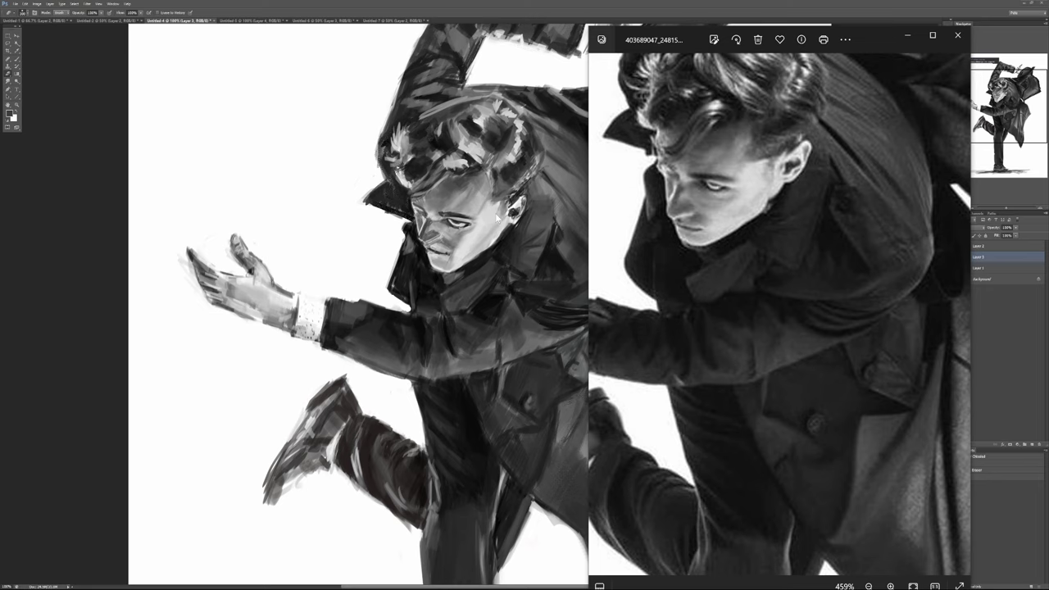
{"action": "left_click_drag", "start_coordinate": [774, 142], "coordinate": [790, 240]}
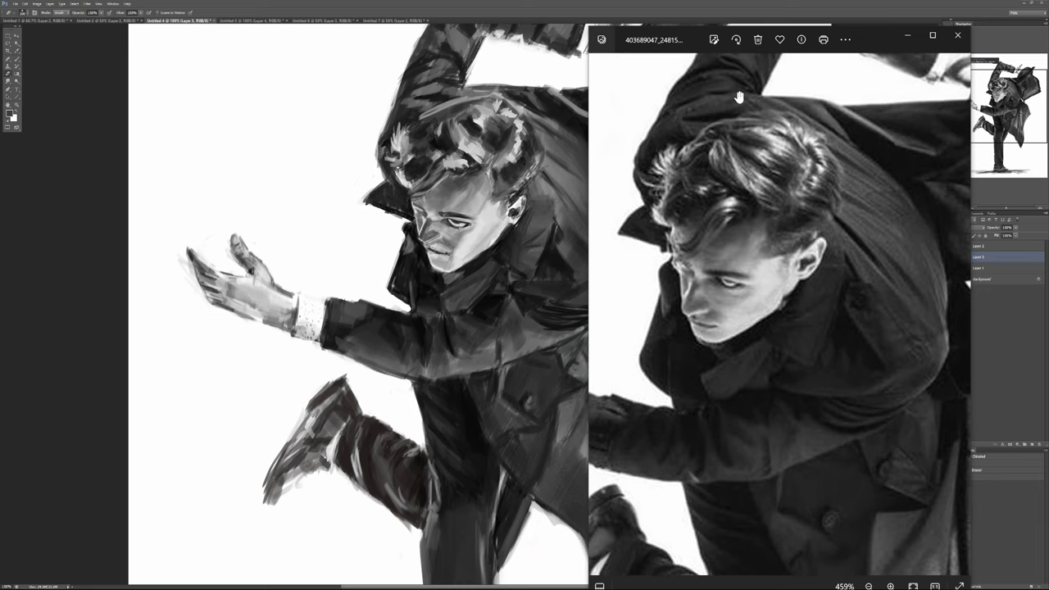
{"action": "left_click_drag", "start_coordinate": [664, 40], "coordinate": [1047, 47]}
{"action": "key", "text": "alt+Tab"}
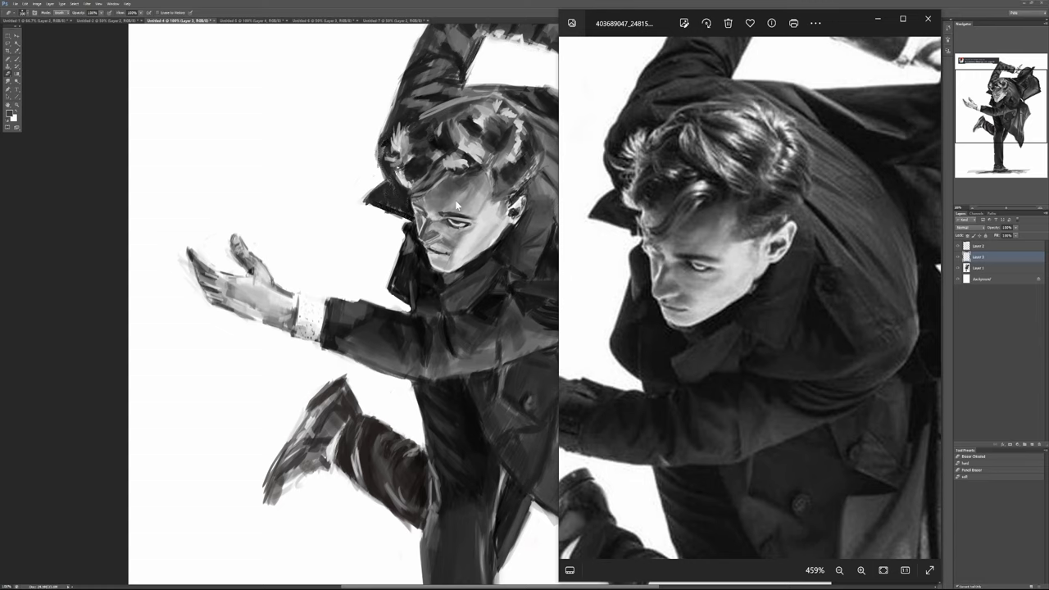
{"action": "left_click", "coordinate": [456, 117]}
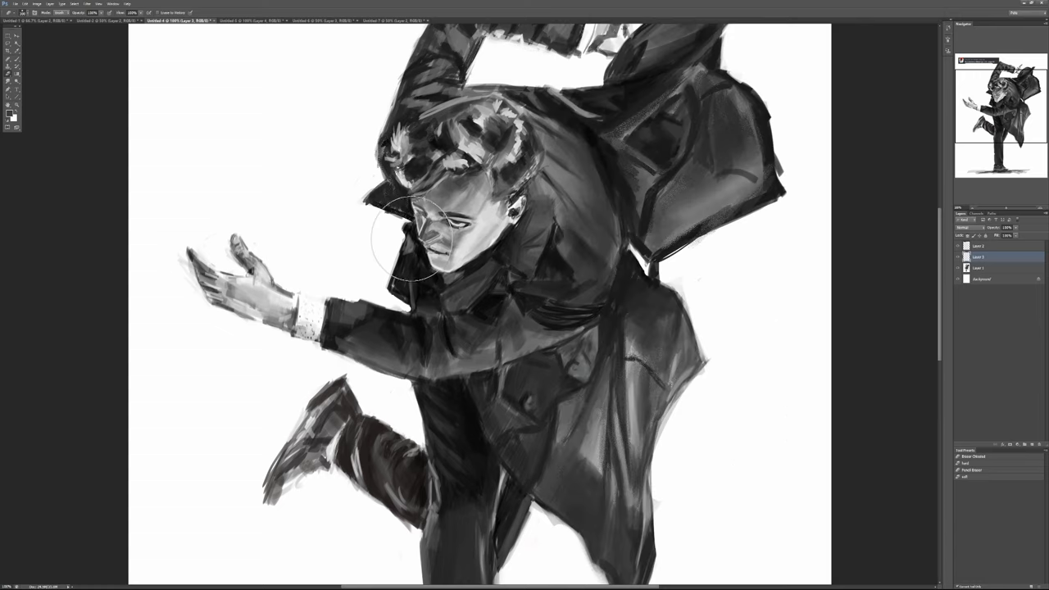
Try strokes on the coat collar below the jaw with a much smaller white Brush, raising its opacity to 100%.
{"action": "key", "text": "bracketleft"}
{"action": "key", "text": "bracketleft"}
{"action": "key", "text": "bracketleft"}
{"action": "key", "text": "bracketleft"}
{"action": "key", "text": "bracketleft"}
{"action": "key", "text": "bracketleft"}
{"action": "key", "text": "bracketleft"}
{"action": "key", "text": "x"}
{"action": "key", "text": "b"}
{"action": "key", "text": "z"}
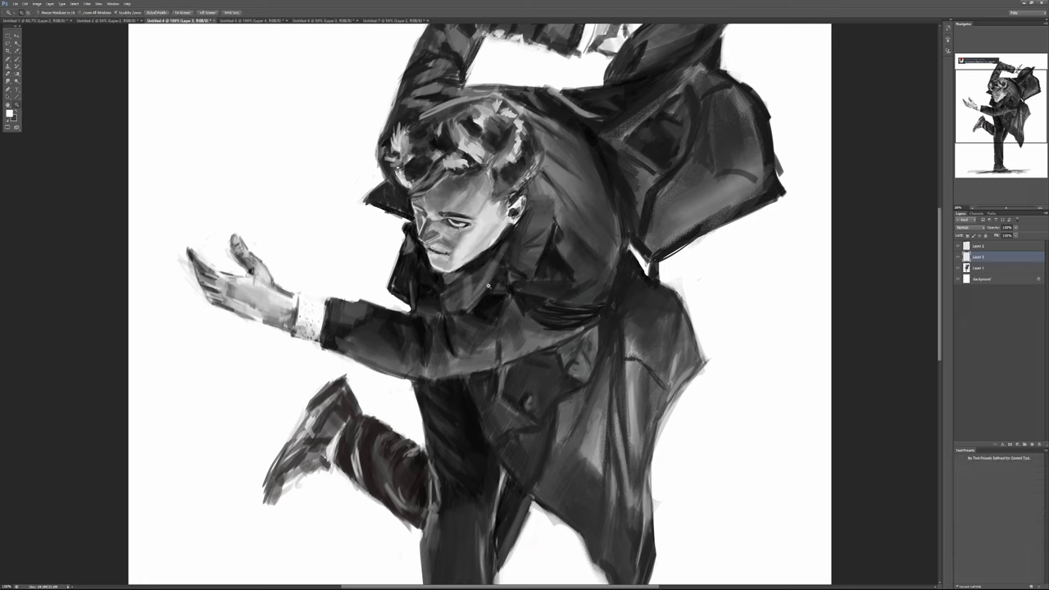
{"action": "key", "text": "b"}
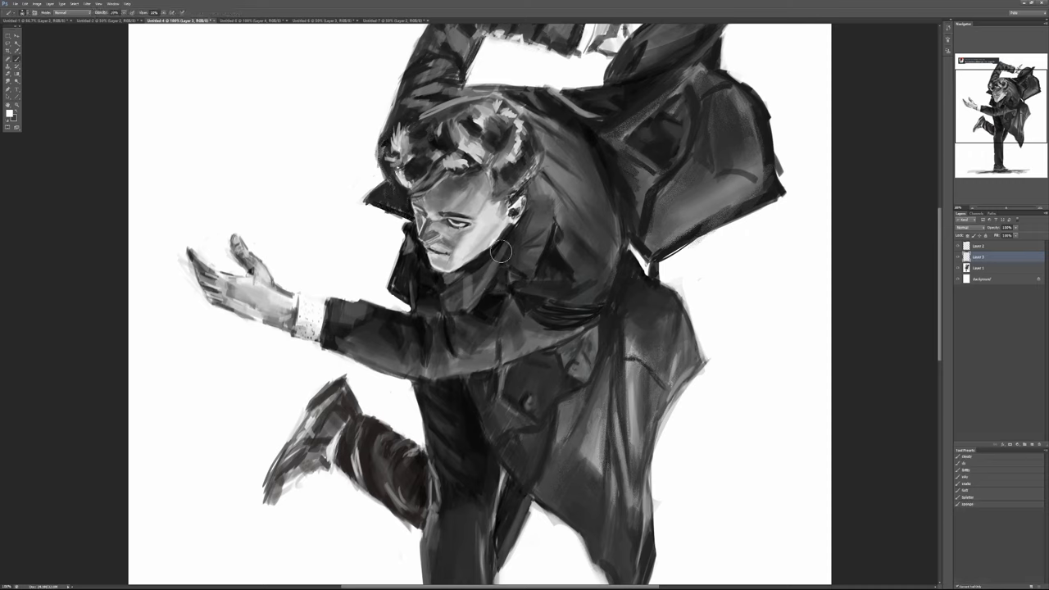
{"action": "mouse_move", "coordinate": [502, 252]}
{"action": "left_mouse_down"}
{"action": "mouse_move", "coordinate": [484, 278]}
{"action": "mouse_move", "coordinate": [513, 270]}
{"action": "left_mouse_up"}
{"action": "left_click_drag", "start_coordinate": [476, 262], "coordinate": [493, 274]}
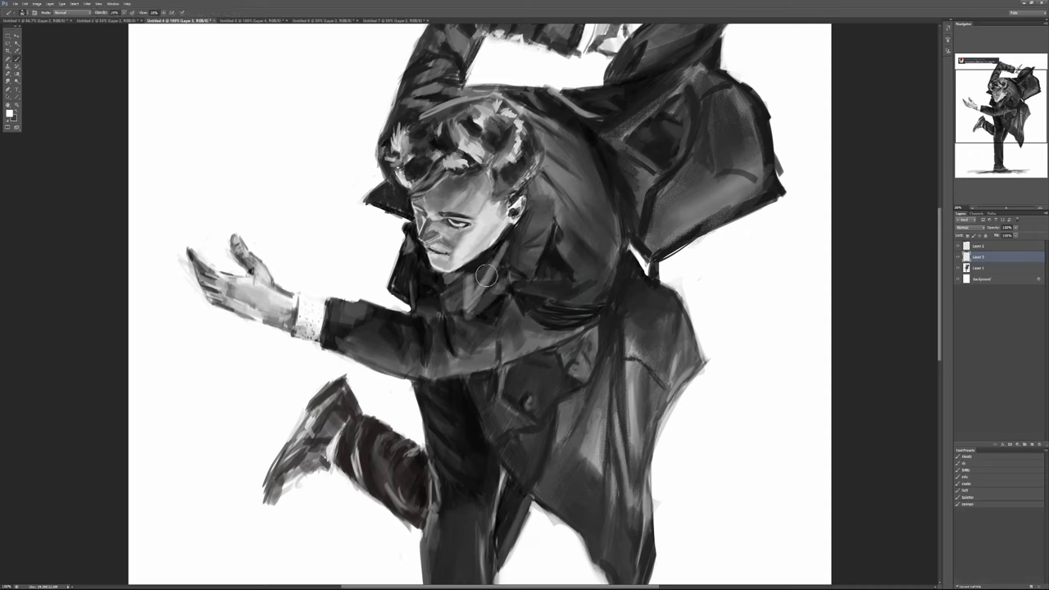
{"action": "key", "text": "0"}
{"action": "mouse_move", "coordinate": [504, 247]}
{"action": "left_mouse_down"}
{"action": "mouse_move", "coordinate": [467, 310]}
{"action": "mouse_move", "coordinate": [465, 286]}
{"action": "mouse_move", "coordinate": [507, 275]}
{"action": "left_mouse_up"}
{"action": "key", "text": "ctrl+z"}
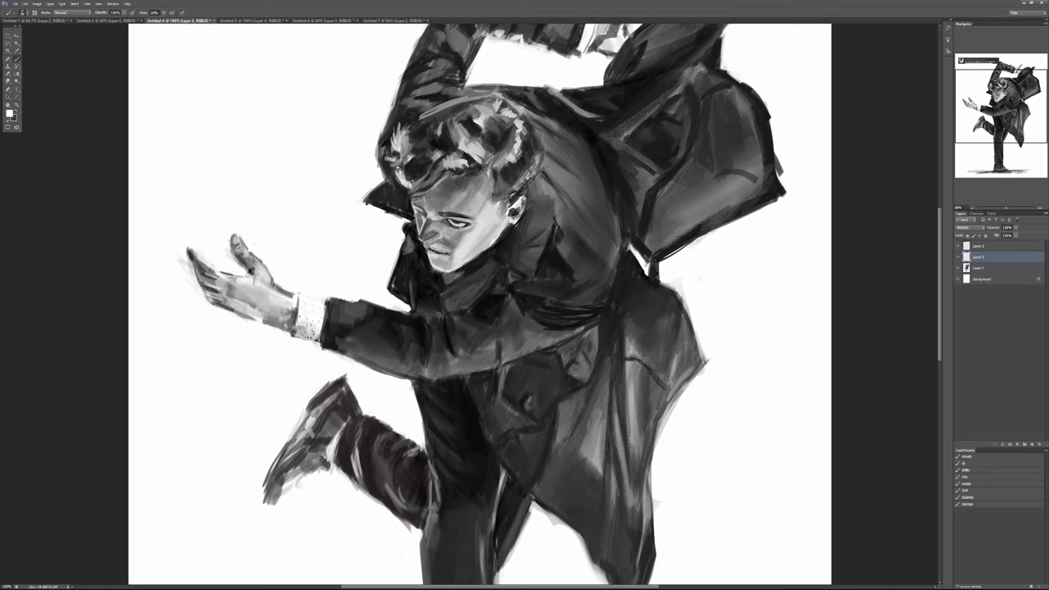
Try sketching black construction lines over the head, with a centre line up the face and a line across the forehead.
{"action": "key", "text": "x"}
{"action": "left_click_drag", "start_coordinate": [441, 274], "coordinate": [432, 200]}
{"action": "key", "text": "ctrl+z"}
{"action": "mouse_move", "coordinate": [434, 269]}
{"action": "left_mouse_down"}
{"action": "mouse_move", "coordinate": [429, 165]}
{"action": "mouse_move", "coordinate": [436, 139]}
{"action": "mouse_move", "coordinate": [469, 122]}
{"action": "left_mouse_up"}
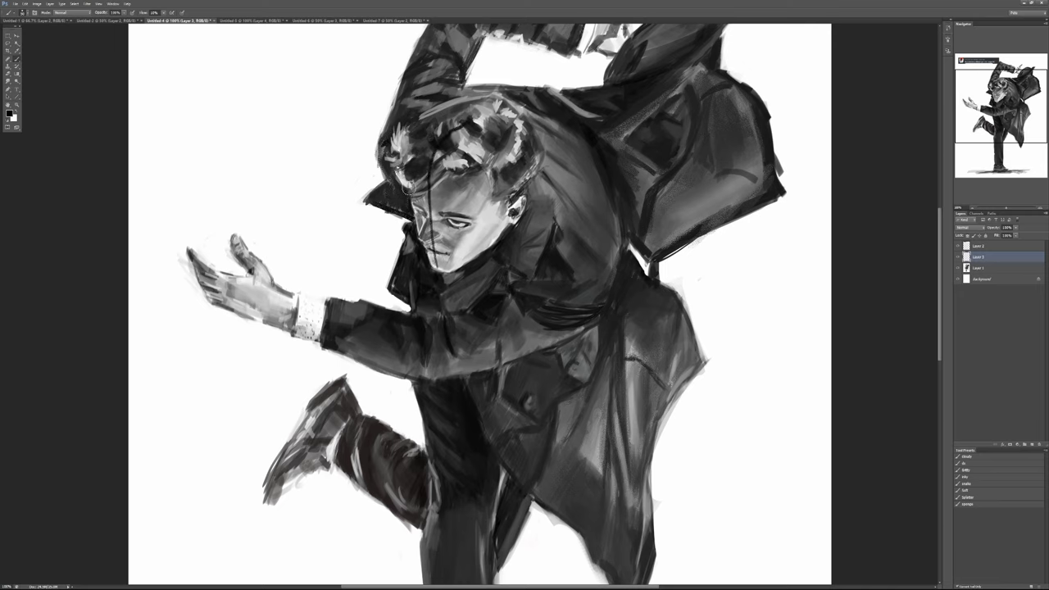
{"action": "mouse_move", "coordinate": [415, 178]}
{"action": "left_mouse_down"}
{"action": "mouse_move", "coordinate": [434, 271]}
{"action": "mouse_move", "coordinate": [457, 264]}
{"action": "mouse_move", "coordinate": [453, 274]}
{"action": "mouse_move", "coordinate": [475, 164]}
{"action": "mouse_move", "coordinate": [513, 147]}
{"action": "mouse_move", "coordinate": [525, 201]}
{"action": "left_mouse_up"}
{"action": "key", "text": "ctrl+alt+z"}
{"action": "key", "text": "ctrl+alt+z"}
{"action": "key", "text": "ctrl+alt+z"}
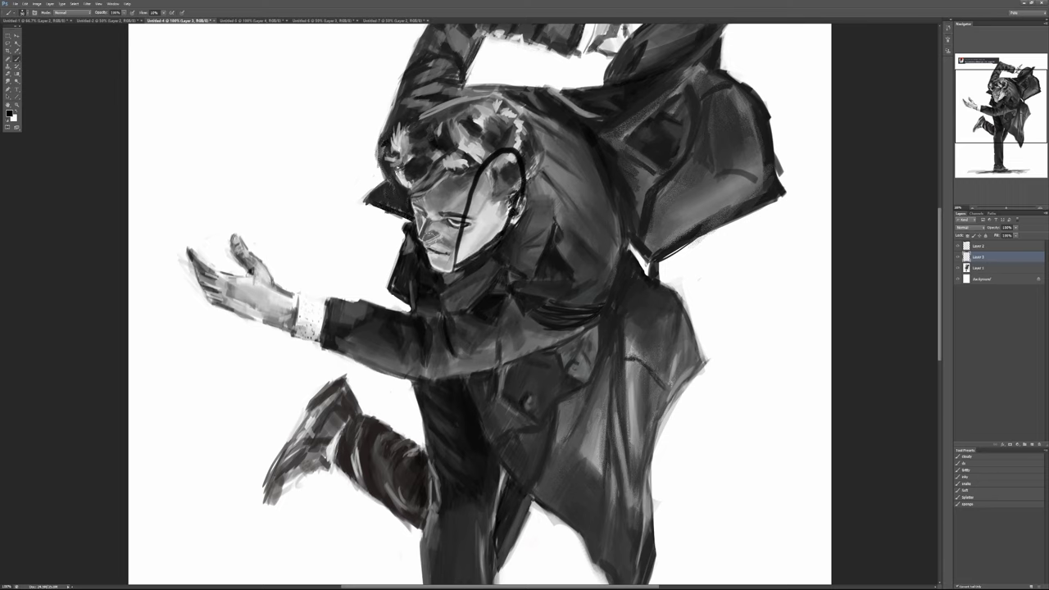
Try black head-construction curves around the skull and side of the face with an arrow pointing forward, and undo them.
{"action": "left_click_drag", "start_coordinate": [410, 195], "coordinate": [468, 218]}
{"action": "key", "text": "ctrl+z"}
{"action": "mouse_move", "coordinate": [426, 270]}
{"action": "left_mouse_down"}
{"action": "mouse_move", "coordinate": [406, 187]}
{"action": "mouse_move", "coordinate": [428, 131]}
{"action": "mouse_move", "coordinate": [449, 113]}
{"action": "mouse_move", "coordinate": [417, 140]}
{"action": "mouse_move", "coordinate": [446, 110]}
{"action": "mouse_move", "coordinate": [473, 96]}
{"action": "mouse_move", "coordinate": [529, 161]}
{"action": "left_mouse_up"}
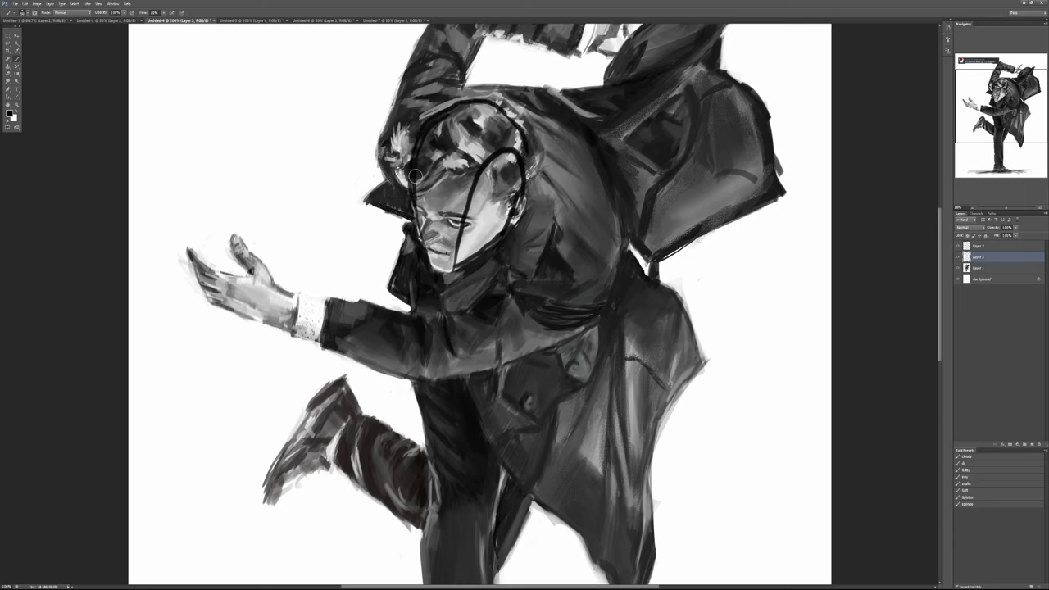
{"action": "mouse_move", "coordinate": [433, 129]}
{"action": "left_mouse_down"}
{"action": "mouse_move", "coordinate": [344, 126]}
{"action": "mouse_move", "coordinate": [367, 168]}
{"action": "left_mouse_up"}
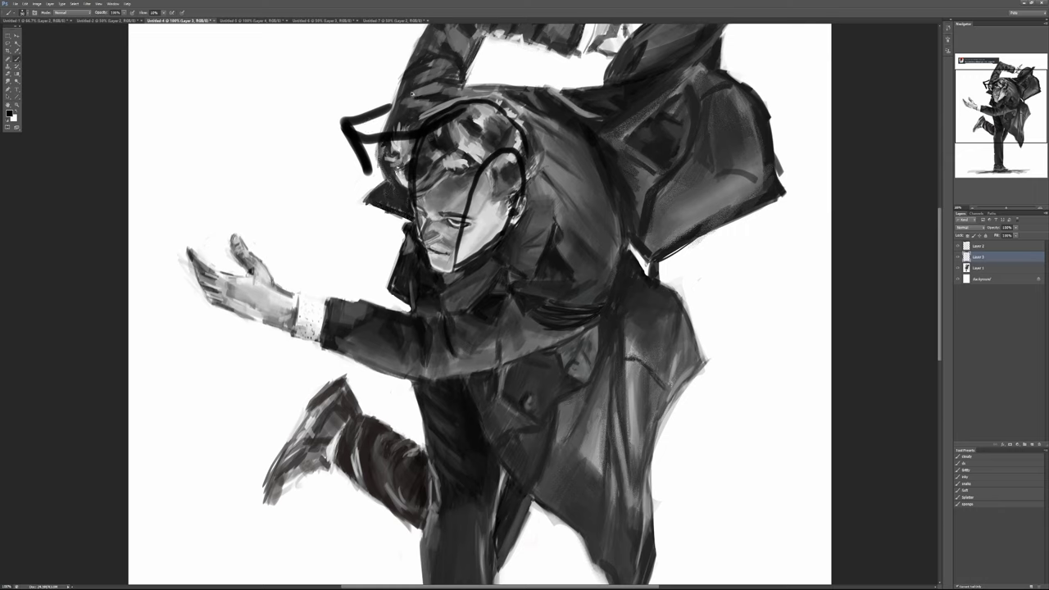
{"action": "key", "text": "ctrl+z"}
{"action": "key", "text": "ctrl+alt+z"}
{"action": "key", "text": "ctrl+alt+z"}
{"action": "key", "text": "ctrl+alt+z"}
{"action": "key", "text": "ctrl+alt+z"}
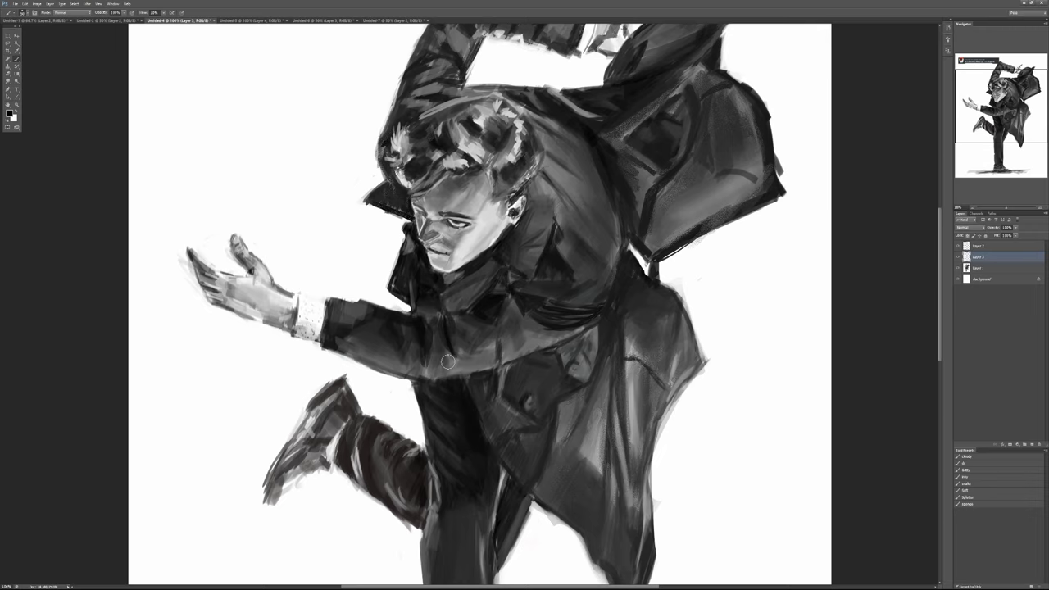
Check the whole figure, close this painting without saving, and move the next painting's document to the end of the open documents.
{"action": "scroll", "coordinate": [554, 406], "scroll_direction": "down", "scroll_amount": 1}
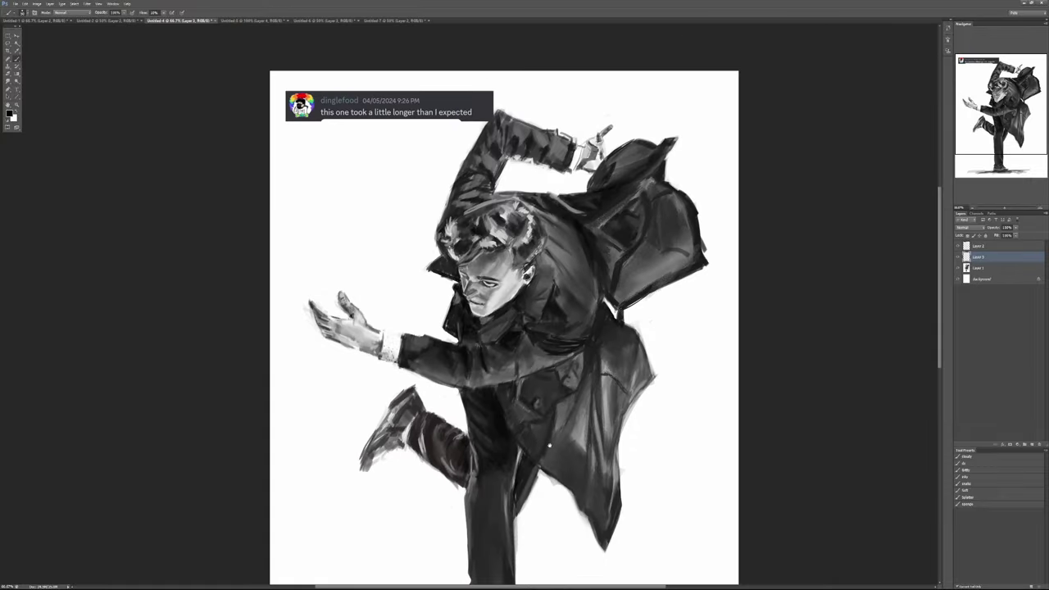
{"action": "left_click_drag", "start_coordinate": [550, 456], "coordinate": [521, 420]}
{"action": "key", "text": "ctrl+minus"}
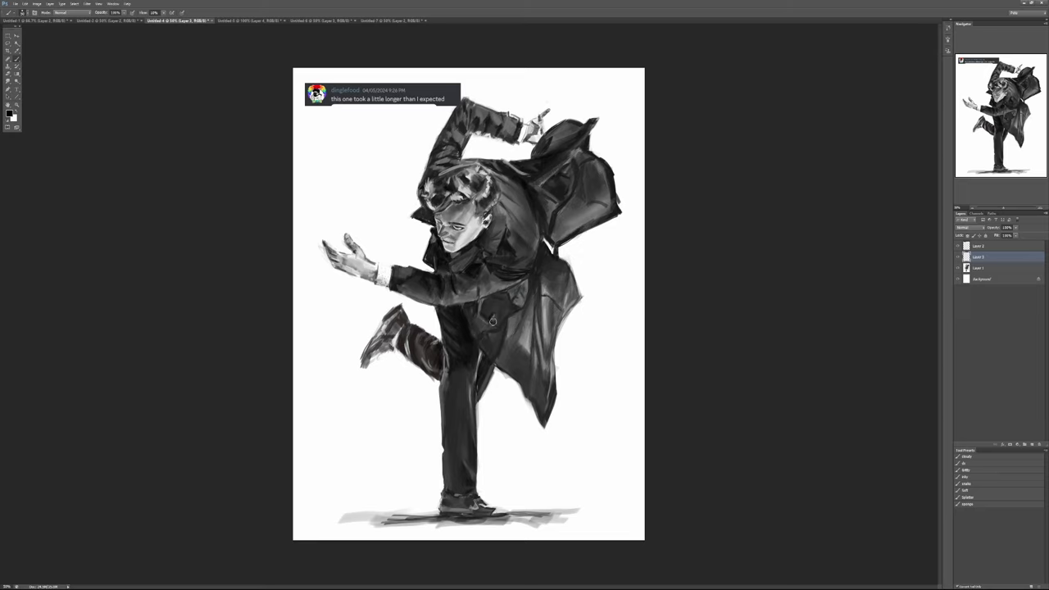
{"action": "left_click", "coordinate": [210, 20]}
{"action": "left_click", "coordinate": [537, 218]}
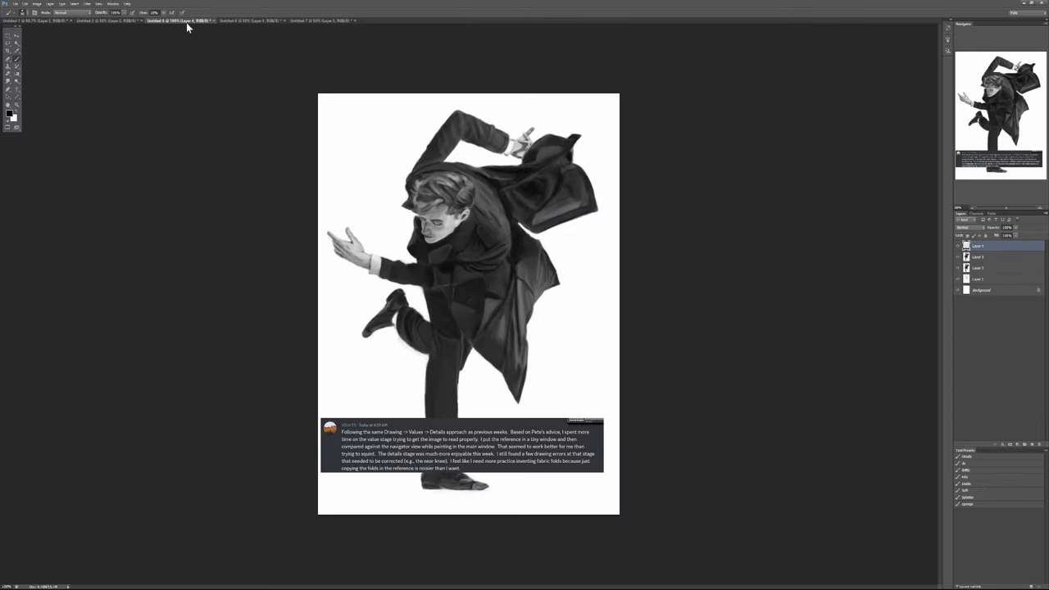
{"action": "left_click_drag", "start_coordinate": [186, 22], "coordinate": [344, 20]}
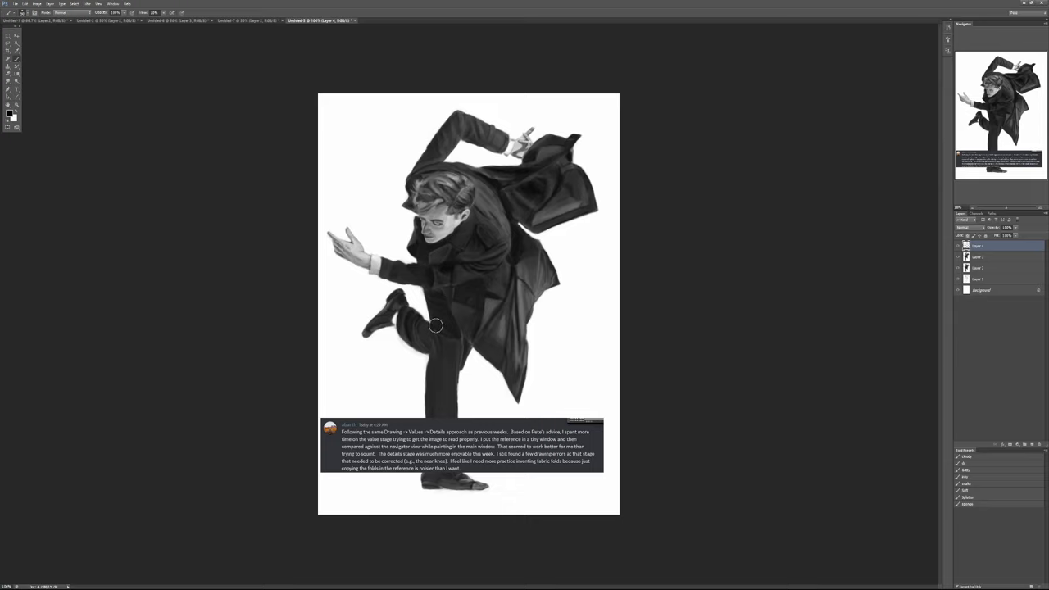
Hide the comment and compare the line drawing, value and detail stages by toggling the visibility of the painted layers.
{"action": "left_click", "coordinate": [959, 246]}
{"action": "left_click", "coordinate": [957, 260]}
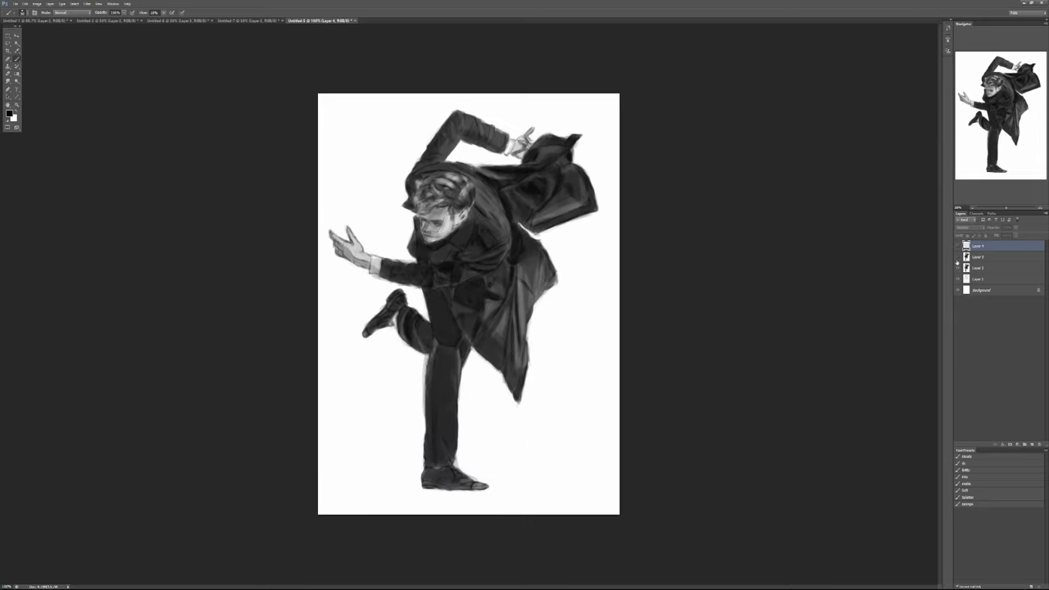
{"action": "left_click", "coordinate": [958, 268]}
{"action": "left_click", "coordinate": [957, 268]}
{"action": "left_click", "coordinate": [960, 269]}
{"action": "left_click", "coordinate": [960, 270]}
{"action": "left_click", "coordinate": [960, 270]}
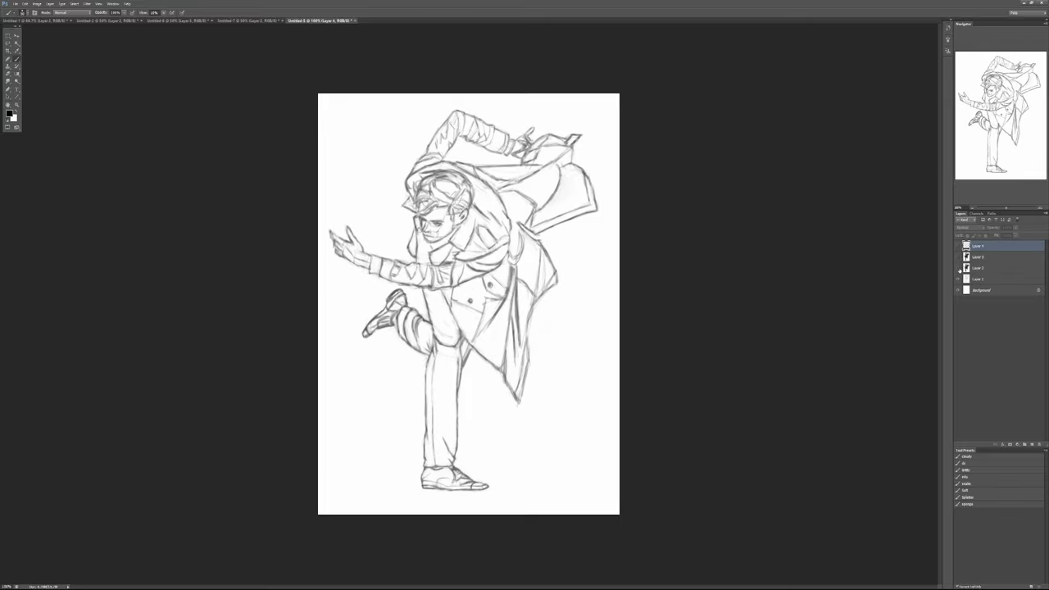
{"action": "left_click", "coordinate": [960, 270]}
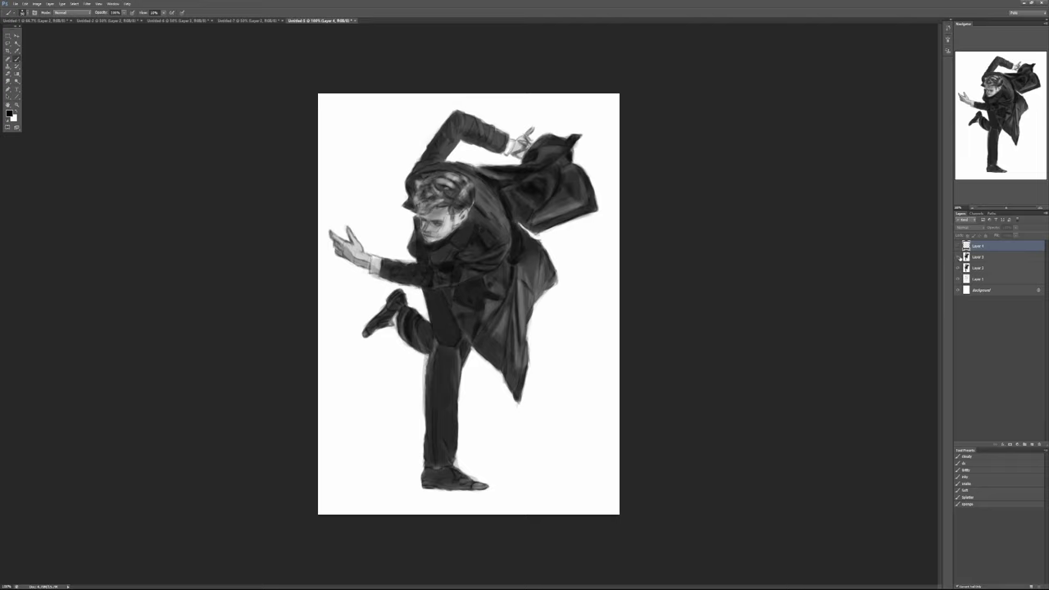
{"action": "left_click", "coordinate": [960, 257]}
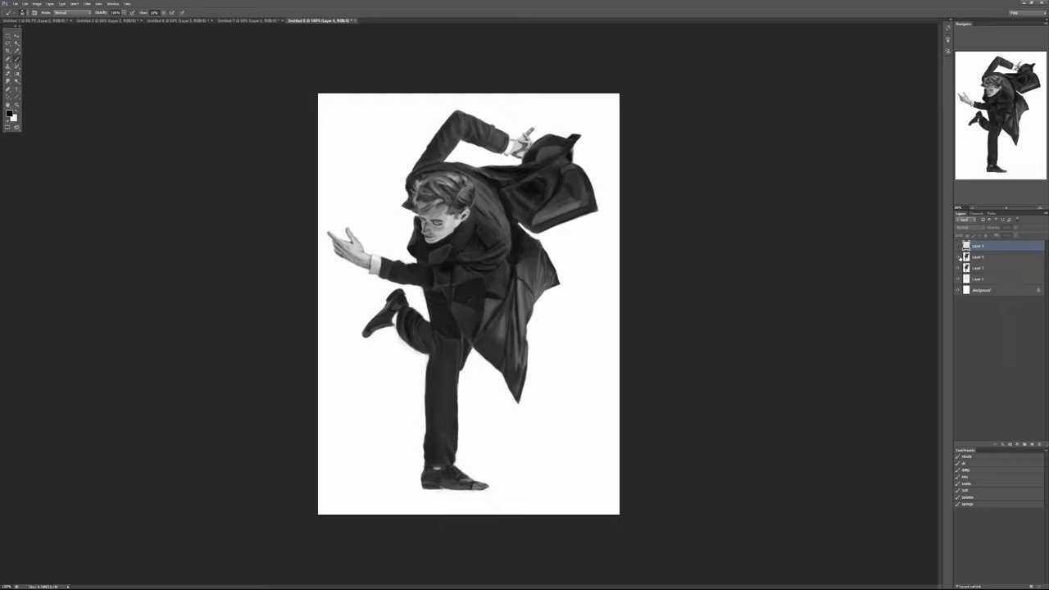
{"action": "left_click", "coordinate": [960, 258]}
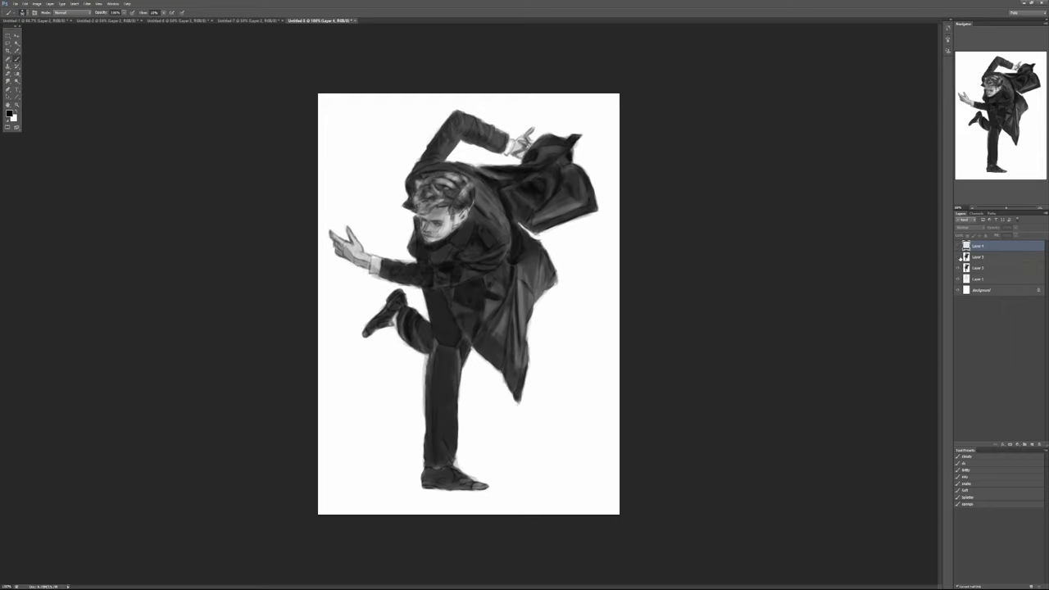
Compare the rough value stage with the detailed stage of the whole figure by toggling the detail layer's visibility.
{"action": "left_click", "coordinate": [960, 257]}
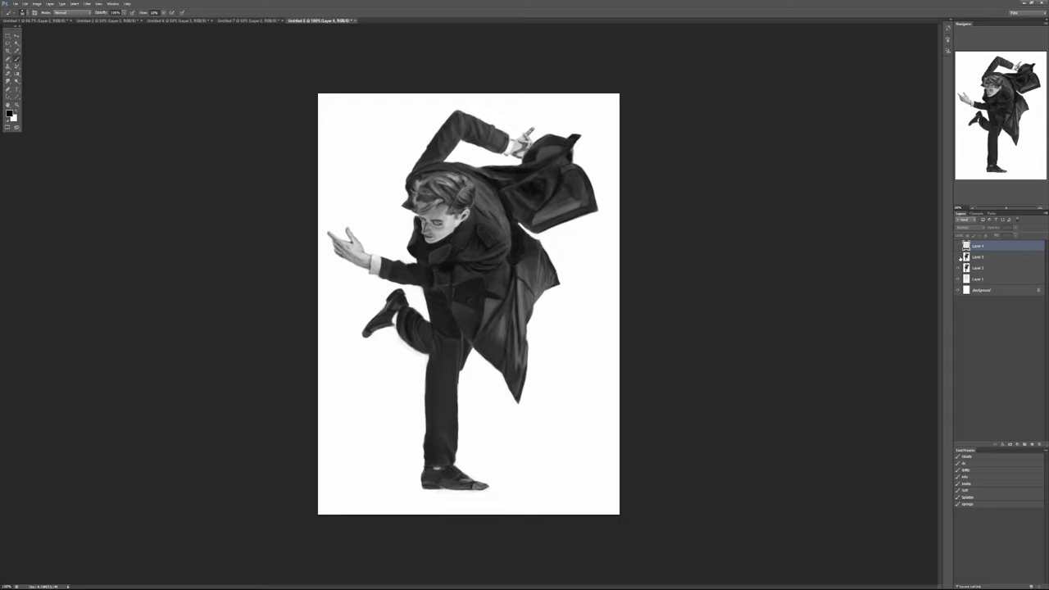
{"action": "left_click", "coordinate": [960, 257]}
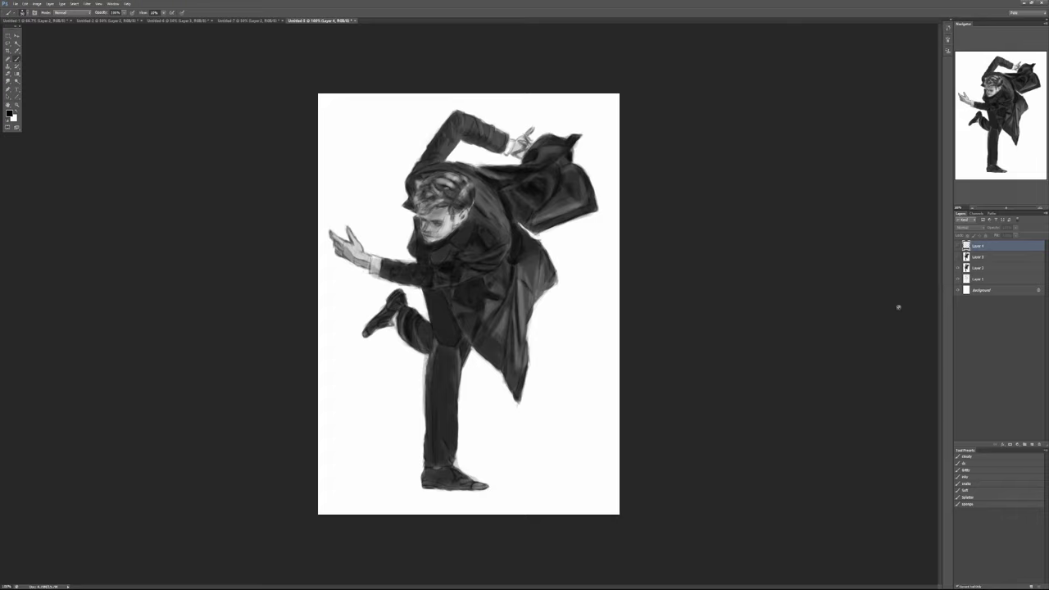
{"action": "left_click", "coordinate": [958, 257]}
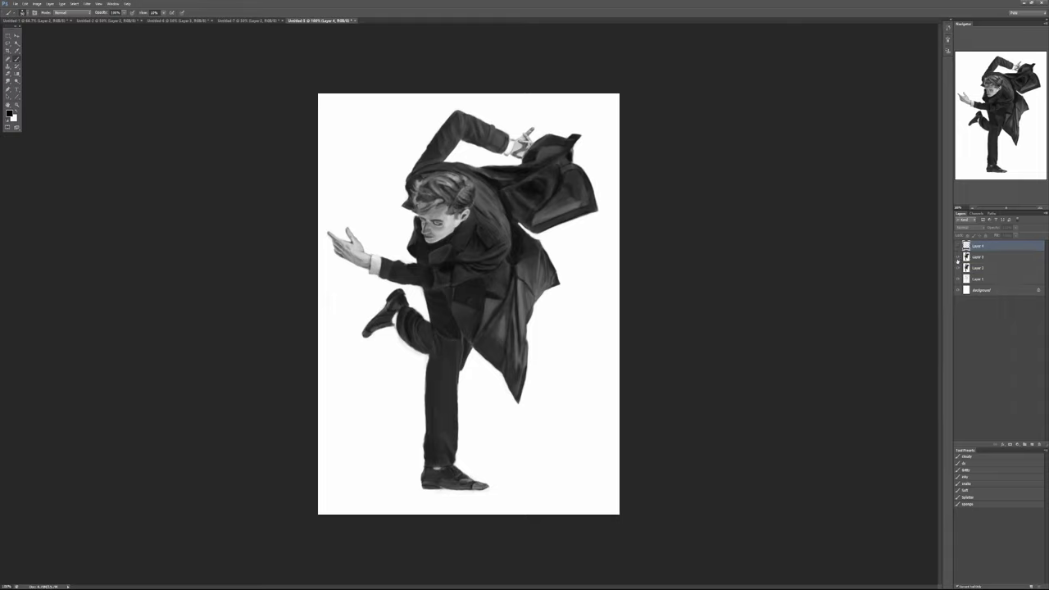
{"action": "left_click", "coordinate": [958, 257]}
{"action": "left_click", "coordinate": [958, 258]}
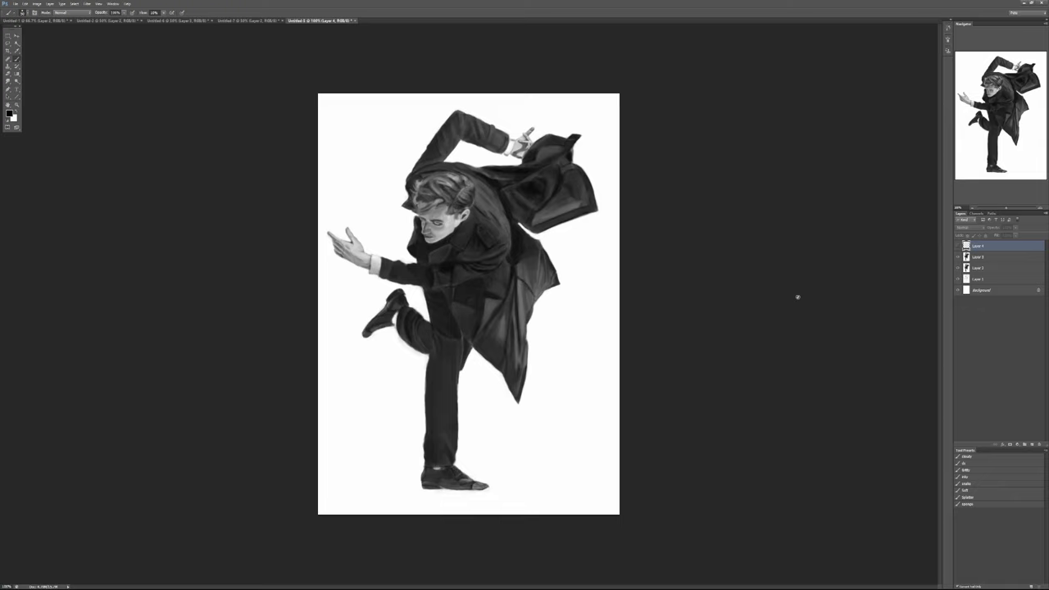
{"action": "left_click", "coordinate": [958, 257]}
{"action": "left_click", "coordinate": [958, 257]}
{"action": "left_click", "coordinate": [958, 257]}
{"action": "left_click", "coordinate": [958, 258]}
{"action": "left_click", "coordinate": [959, 246]}
{"action": "left_click", "coordinate": [960, 257]}
{"action": "left_click", "coordinate": [957, 257]}
{"action": "left_click", "coordinate": [958, 256]}
{"action": "left_click", "coordinate": [958, 257]}
{"action": "left_click", "coordinate": [957, 257]}
Add a new empty layer directly above the detailed painting and reduce the brush size for corrections to the flying coat.
{"action": "scroll", "coordinate": [557, 194], "scroll_direction": "up", "scroll_amount": 6}
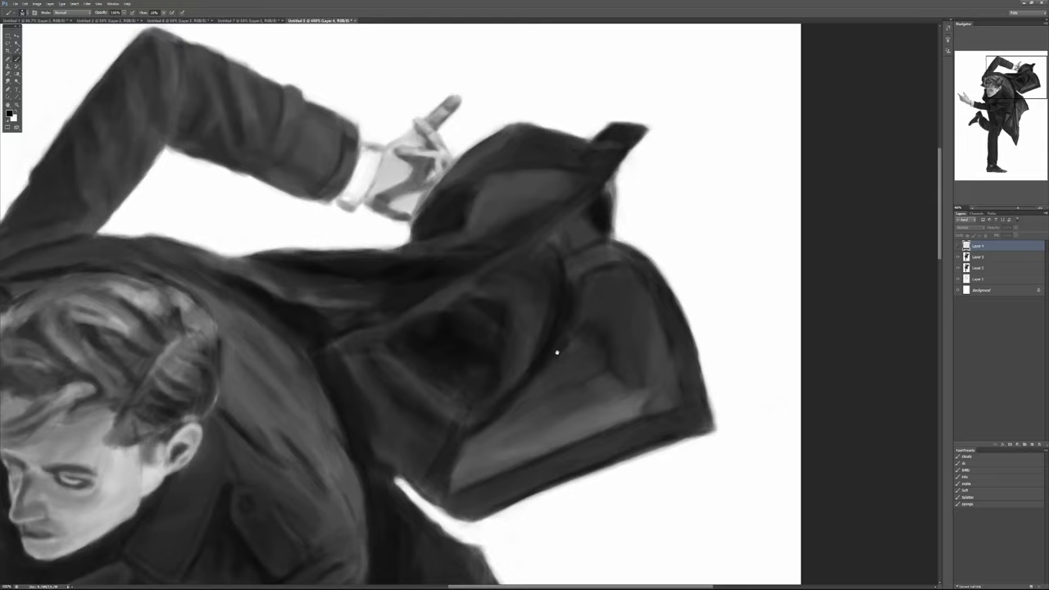
{"action": "left_click_drag", "start_coordinate": [557, 352], "coordinate": [524, 346]}
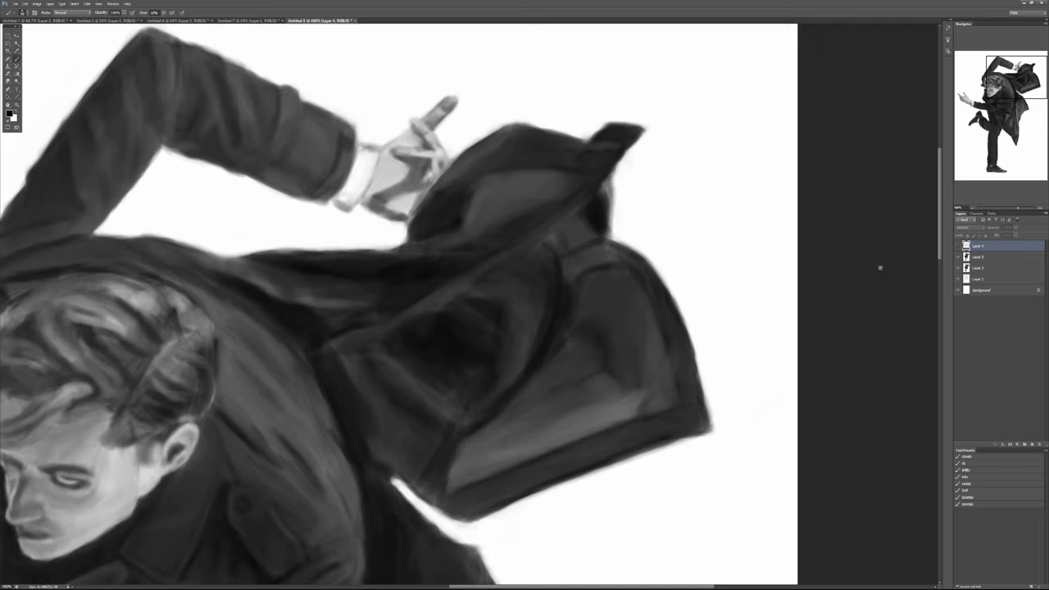
{"action": "left_click", "coordinate": [993, 260]}
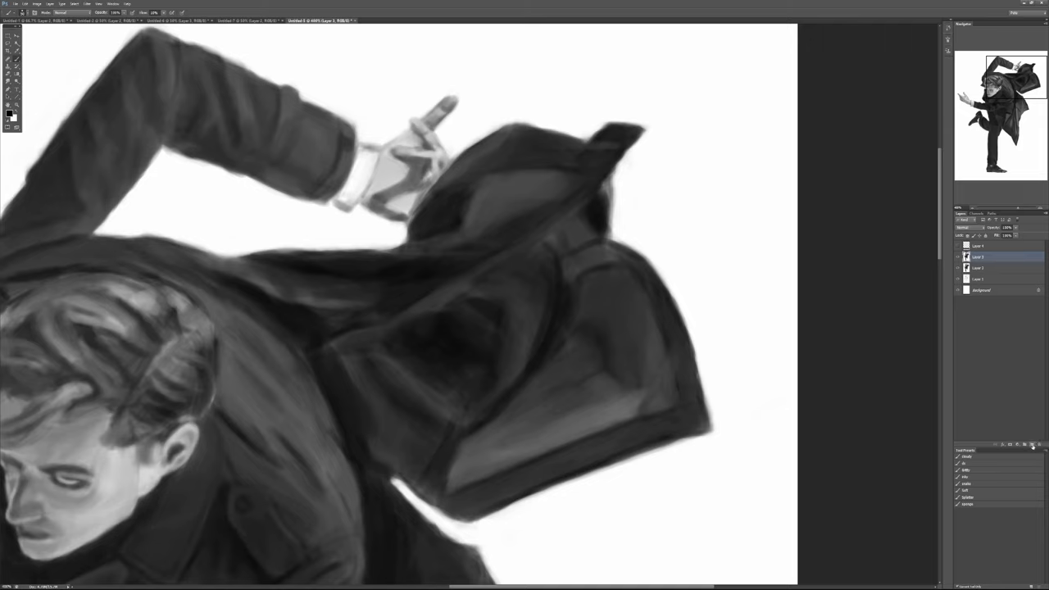
{"action": "left_click", "coordinate": [1033, 445]}
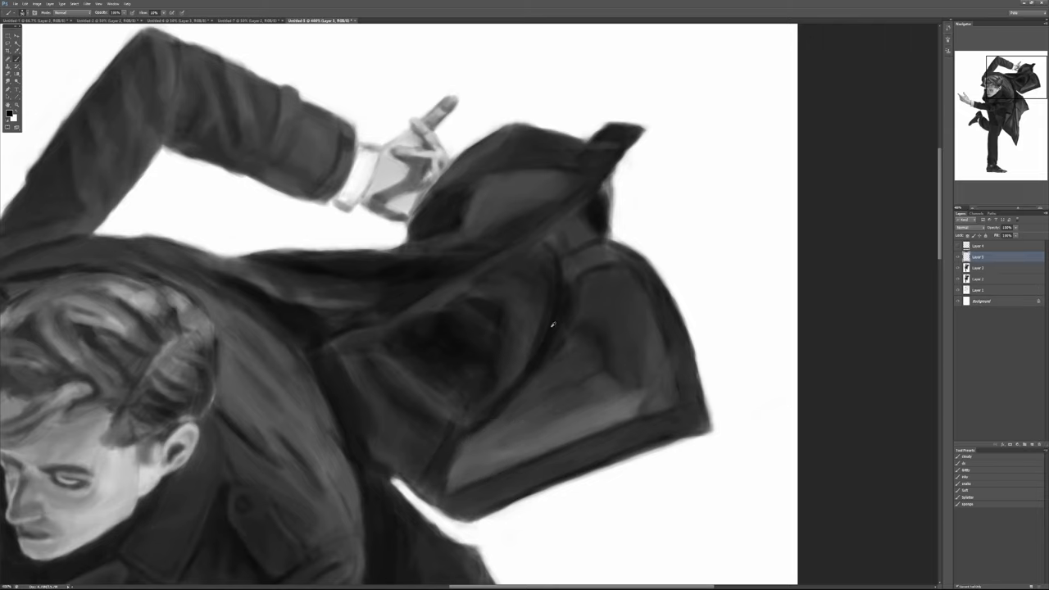
{"action": "mouse_move", "coordinate": [553, 324]}
{"action": "left_mouse_down"}
{"action": "mouse_move", "coordinate": [511, 363]}
{"action": "mouse_move", "coordinate": [501, 405]}
{"action": "left_mouse_up"}
{"action": "key", "text": "["}
{"action": "key", "text": "["}
{"action": "key", "text": "["}
{"action": "key", "text": "["}
{"action": "key", "text": "["}
{"action": "key", "text": "["}
{"action": "key", "text": "["}
{"action": "key", "text": "["}
Hide the detailed painting layer and compare the coat's line drawing with its value stage, leaving the value stage visible.
{"action": "left_click", "coordinate": [958, 268]}
{"action": "left_click", "coordinate": [960, 279]}
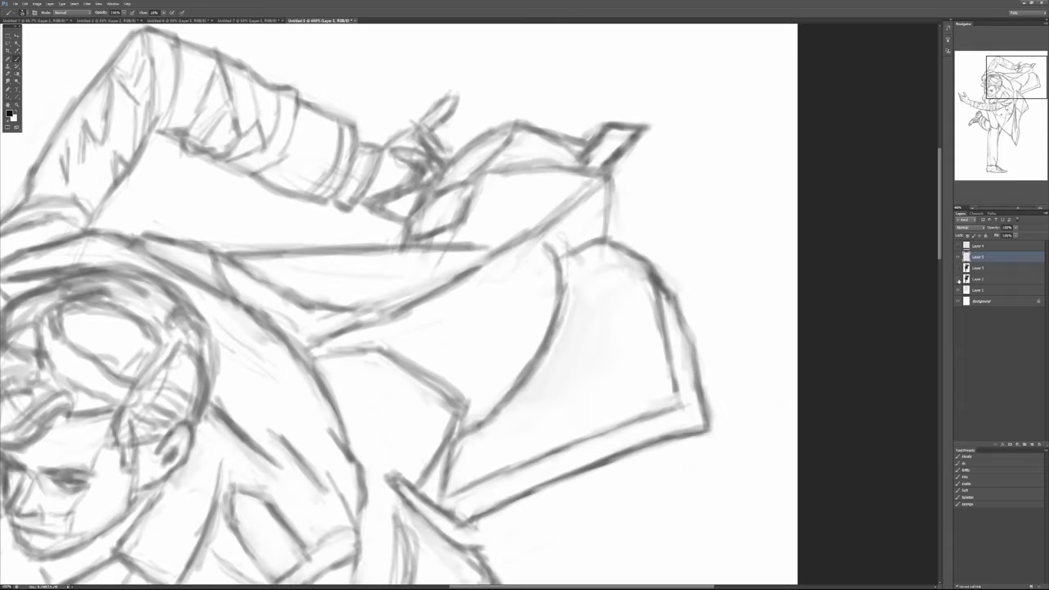
{"action": "left_click", "coordinate": [958, 279]}
{"action": "left_click", "coordinate": [958, 279]}
{"action": "left_click", "coordinate": [957, 280]}
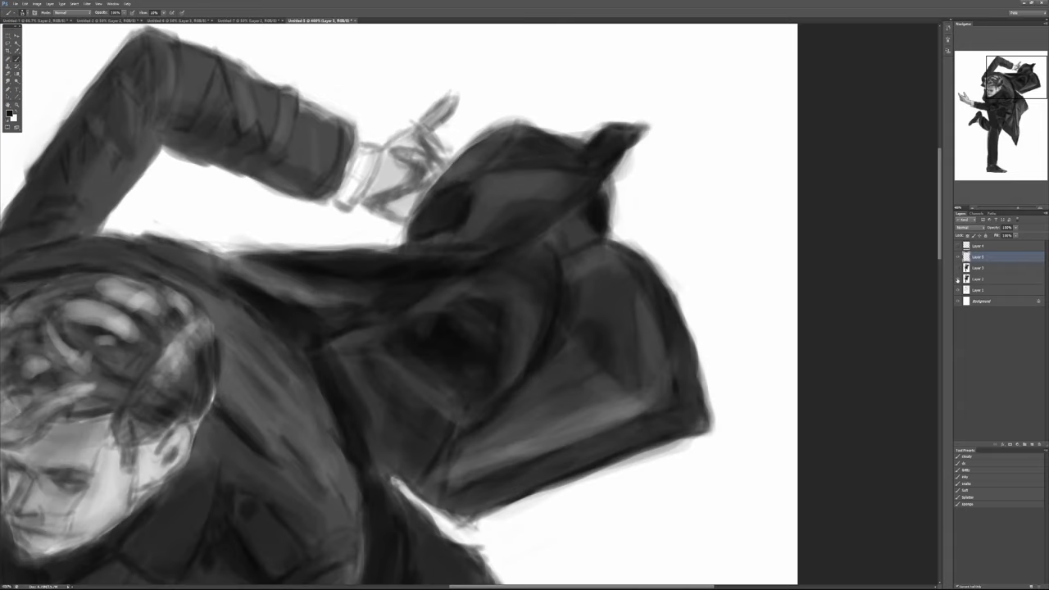
{"action": "left_click", "coordinate": [956, 280]}
{"action": "left_click", "coordinate": [958, 279]}
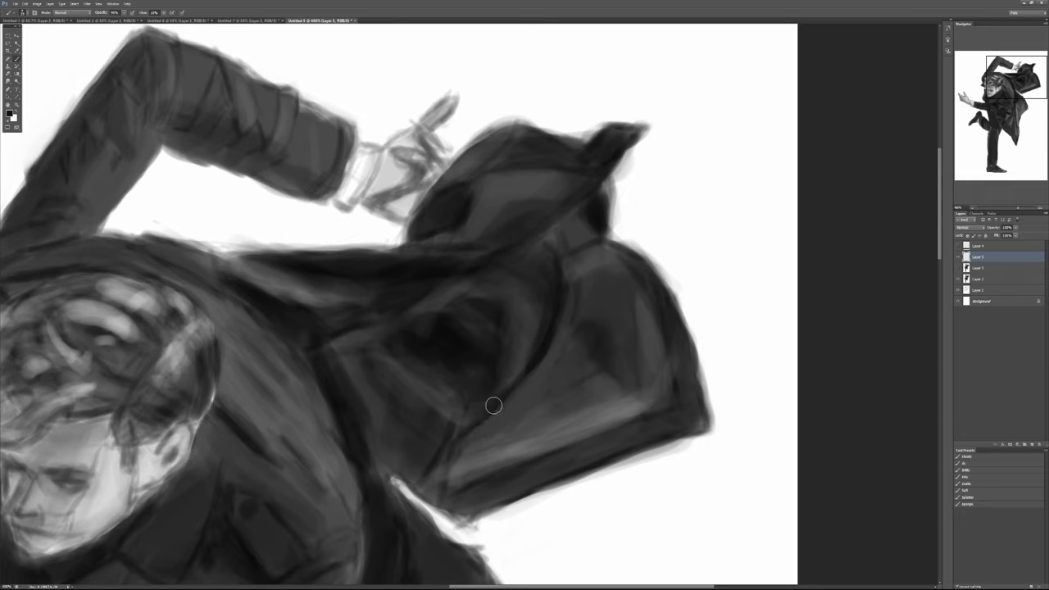
Darken the curved fold edge and the short crease below it on the flying coat, comparing with the correction layer hidden.
{"action": "left_click_drag", "start_coordinate": [449, 484], "coordinate": [453, 440]}
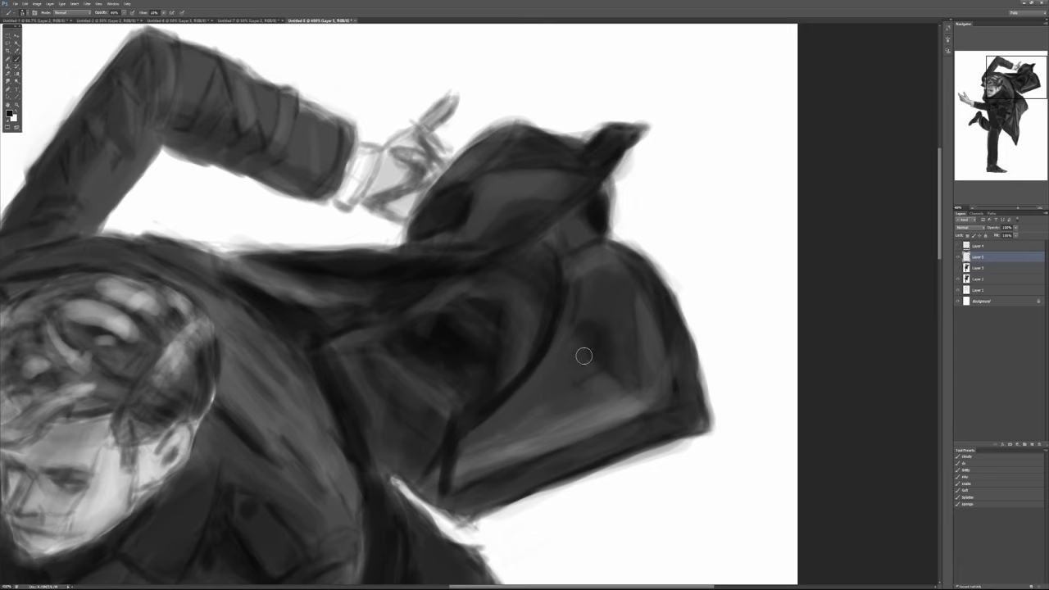
{"action": "left_click", "coordinate": [959, 258]}
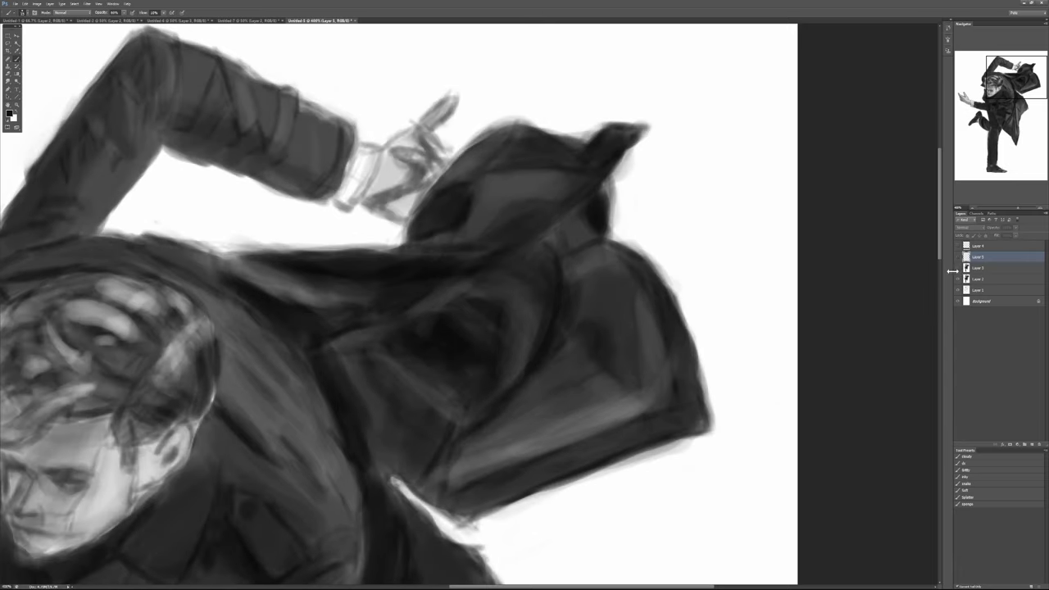
{"action": "left_click", "coordinate": [567, 372]}
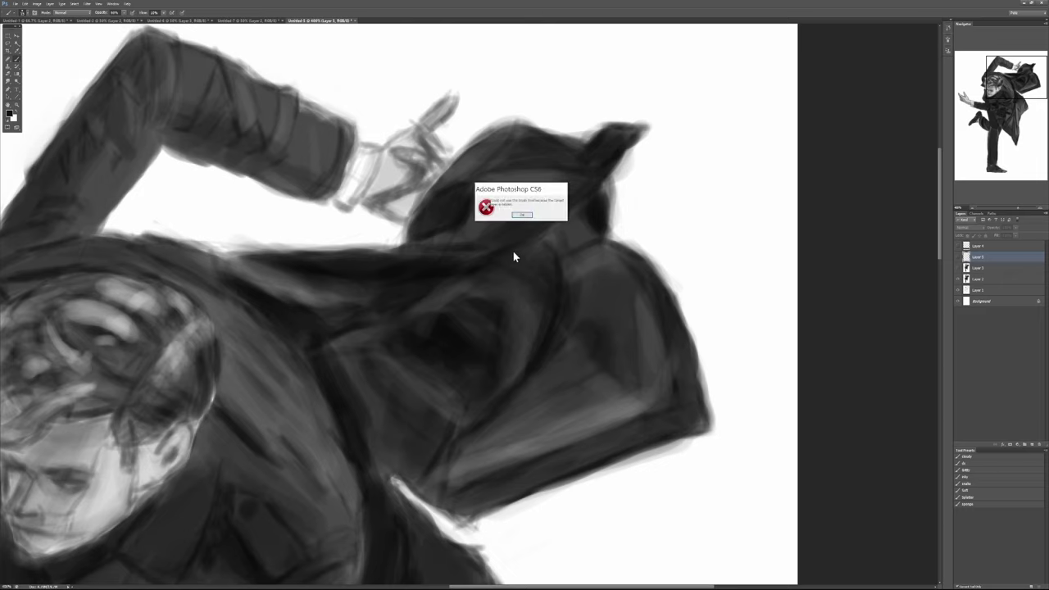
{"action": "left_click", "coordinate": [530, 217]}
{"action": "left_click", "coordinate": [959, 258]}
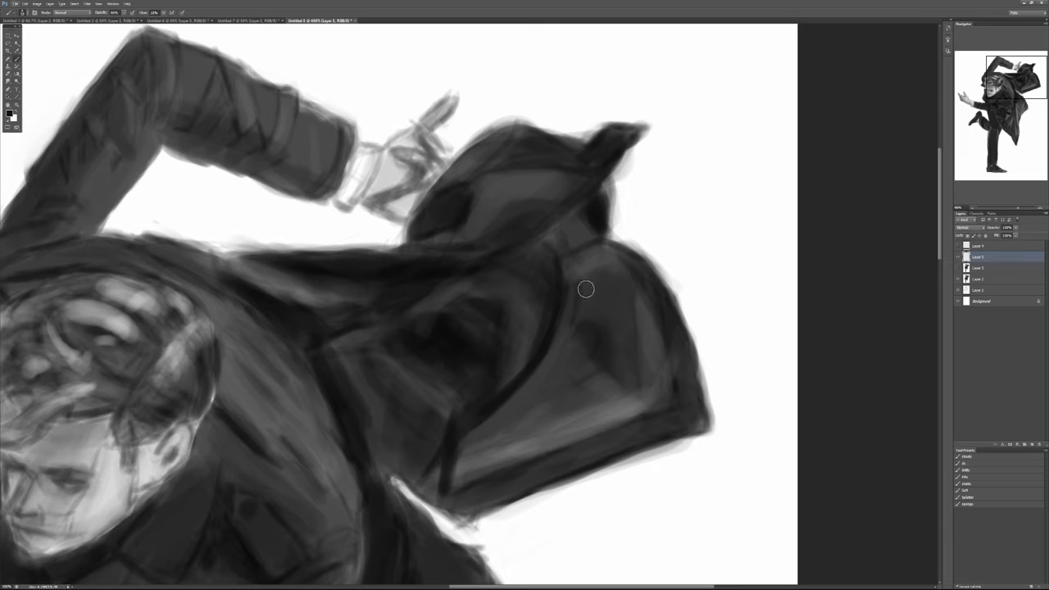
Paint a lighter strip inside the curved coat fold with sampled grey and refine the fold's dark edge.
{"action": "left_click", "coordinate": [616, 412], "text": "alt"}
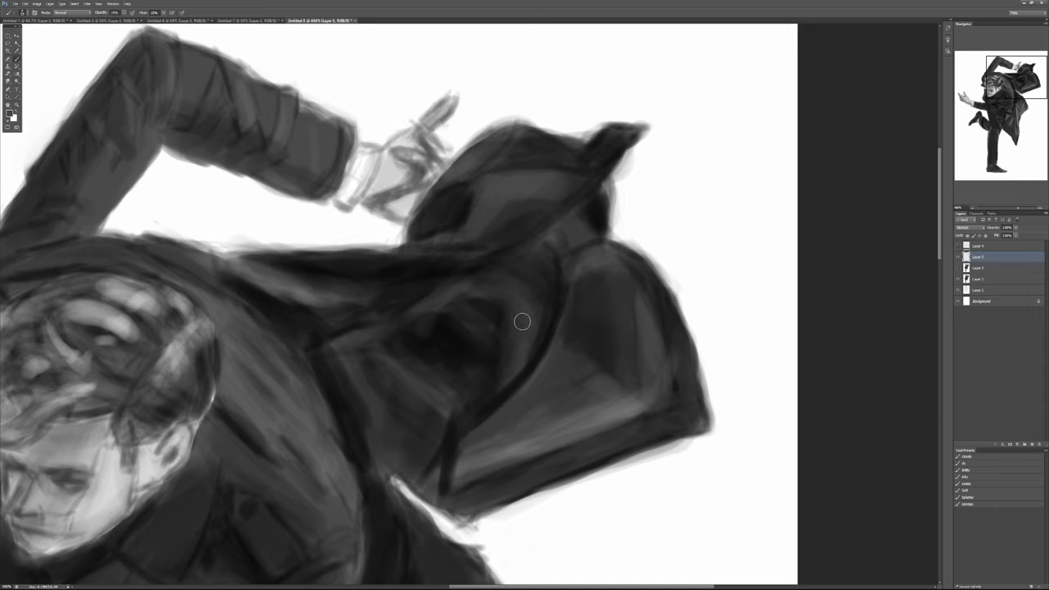
{"action": "mouse_move", "coordinate": [500, 369]}
{"action": "left_mouse_down"}
{"action": "mouse_move", "coordinate": [519, 309]}
{"action": "mouse_move", "coordinate": [512, 364]}
{"action": "left_mouse_up"}
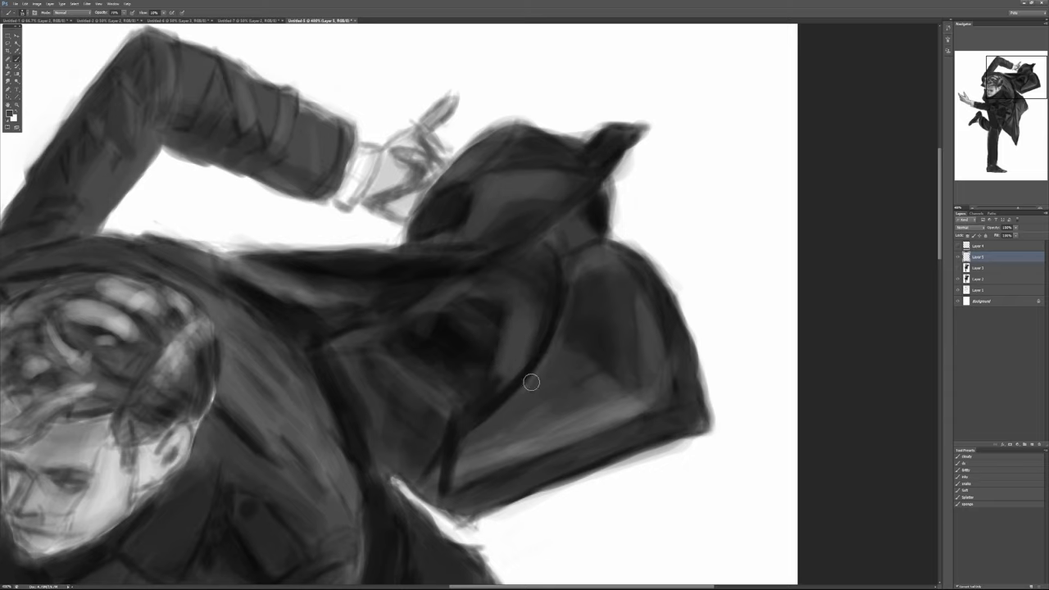
{"action": "left_click_drag", "start_coordinate": [530, 379], "coordinate": [503, 411]}
{"action": "left_click_drag", "start_coordinate": [560, 341], "coordinate": [501, 415]}
Set the brush to 30% opacity and blend sampled greys across the lower part of the coat's lining panel.
{"action": "left_click", "coordinate": [496, 325], "text": "alt"}
{"action": "key", "text": "3"}
{"action": "left_click", "coordinate": [528, 344], "text": "alt"}
{"action": "left_click", "coordinate": [545, 398], "text": "alt"}
{"action": "mouse_move", "coordinate": [577, 405]}
{"action": "left_mouse_down"}
{"action": "mouse_move", "coordinate": [606, 398]}
{"action": "mouse_move", "coordinate": [553, 431]}
{"action": "mouse_move", "coordinate": [627, 399]}
{"action": "mouse_move", "coordinate": [578, 414]}
{"action": "left_mouse_up"}
{"action": "left_click", "coordinate": [591, 418], "text": "alt"}
{"action": "left_click", "coordinate": [592, 420], "text": "alt"}
{"action": "left_click", "coordinate": [611, 402], "text": "alt"}
{"action": "left_click", "coordinate": [612, 402], "text": "alt"}
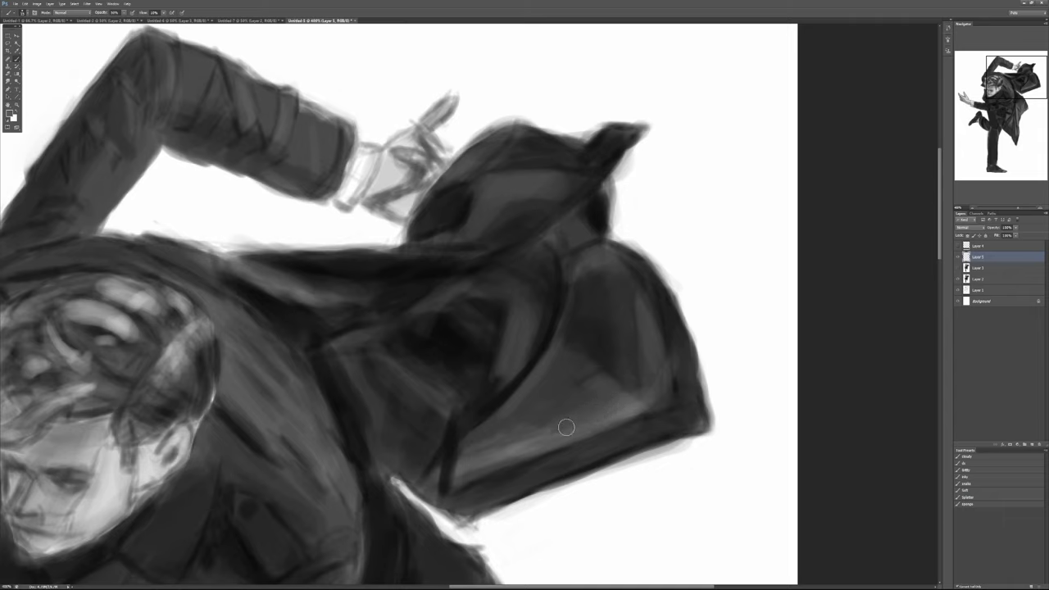
Smooth out the small crease in the lining panel and blend the light area toward its outer edge.
{"action": "left_click", "coordinate": [575, 396], "text": "alt"}
{"action": "left_click_drag", "start_coordinate": [604, 385], "coordinate": [593, 380]}
{"action": "left_click", "coordinate": [620, 397], "text": "alt"}
{"action": "left_click", "coordinate": [616, 367], "text": "alt"}
{"action": "left_click_drag", "start_coordinate": [616, 368], "coordinate": [644, 369]}
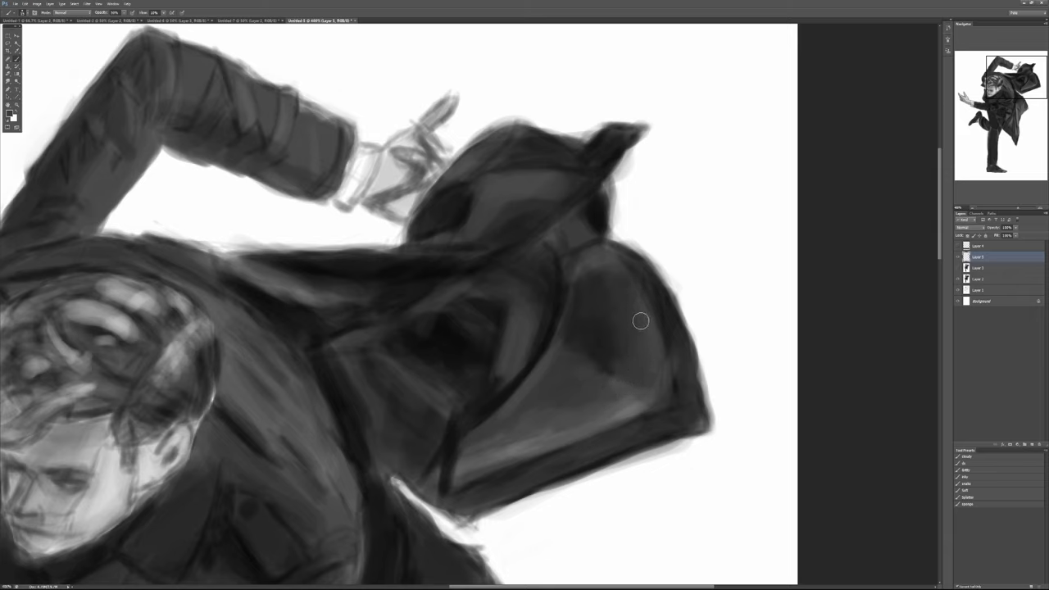
Blend the dark hollow of the lining panel into the surrounding greys up to its upper end.
{"action": "left_click", "coordinate": [604, 368], "text": "alt"}
{"action": "left_click", "coordinate": [612, 370], "text": "alt"}
{"action": "left_click_drag", "start_coordinate": [618, 363], "coordinate": [615, 377]}
{"action": "left_click", "coordinate": [624, 339], "text": "alt"}
{"action": "mouse_move", "coordinate": [596, 262]}
{"action": "left_mouse_down"}
{"action": "mouse_move", "coordinate": [586, 260]}
{"action": "mouse_move", "coordinate": [590, 298]}
{"action": "mouse_move", "coordinate": [599, 287]}
{"action": "mouse_move", "coordinate": [605, 305]}
{"action": "left_mouse_up"}
Try drawing a white arrow at full opacity diagonally down the lining panel to show the fold direction, and undo it.
{"action": "key", "text": "d"}
{"action": "key", "text": "x"}
{"action": "left_click_drag", "start_coordinate": [596, 365], "coordinate": [593, 352]}
{"action": "key", "text": "["}
{"action": "key", "text": "["}
{"action": "key", "text": "["}
{"action": "key", "text": "["}
{"action": "key", "text": "0"}
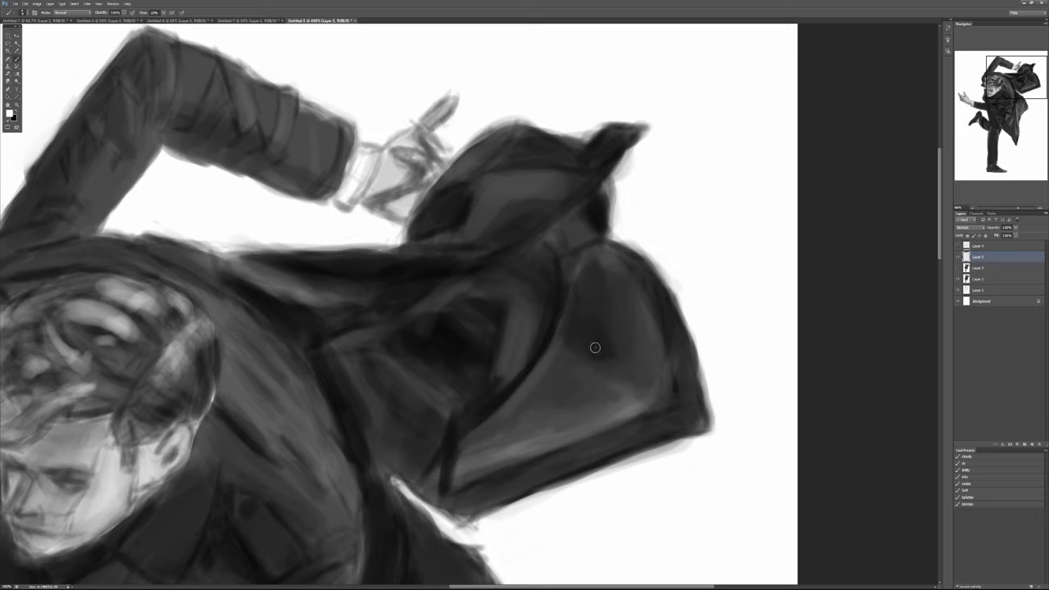
{"action": "left_click_drag", "start_coordinate": [596, 347], "coordinate": [464, 463]}
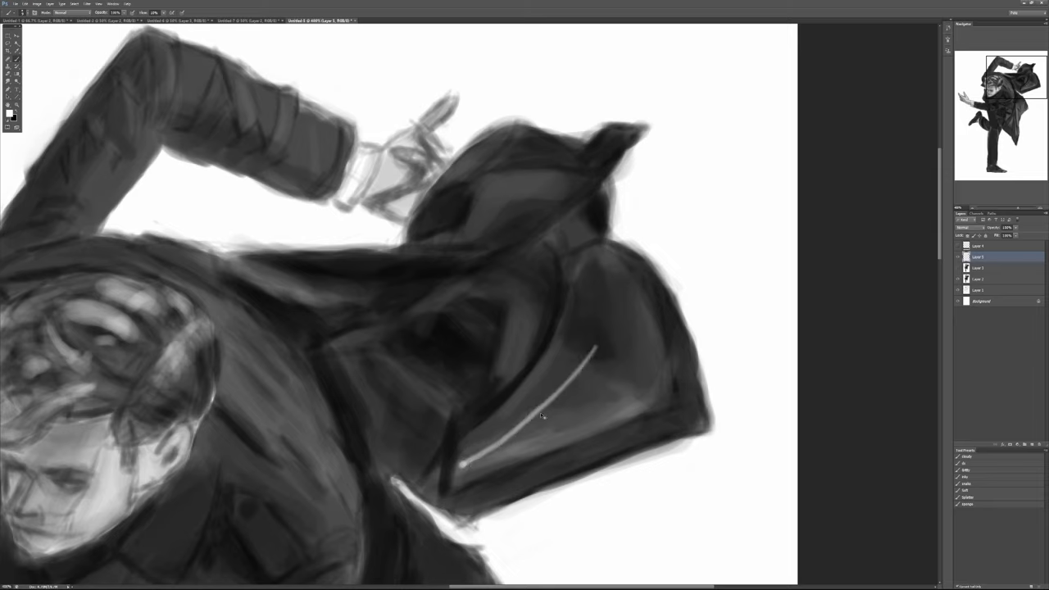
{"action": "key", "text": "ctrl+z"}
{"action": "mouse_move", "coordinate": [599, 347]}
{"action": "left_mouse_down"}
{"action": "mouse_move", "coordinate": [467, 450]}
{"action": "mouse_move", "coordinate": [476, 434]}
{"action": "mouse_move", "coordinate": [502, 452]}
{"action": "left_mouse_up"}
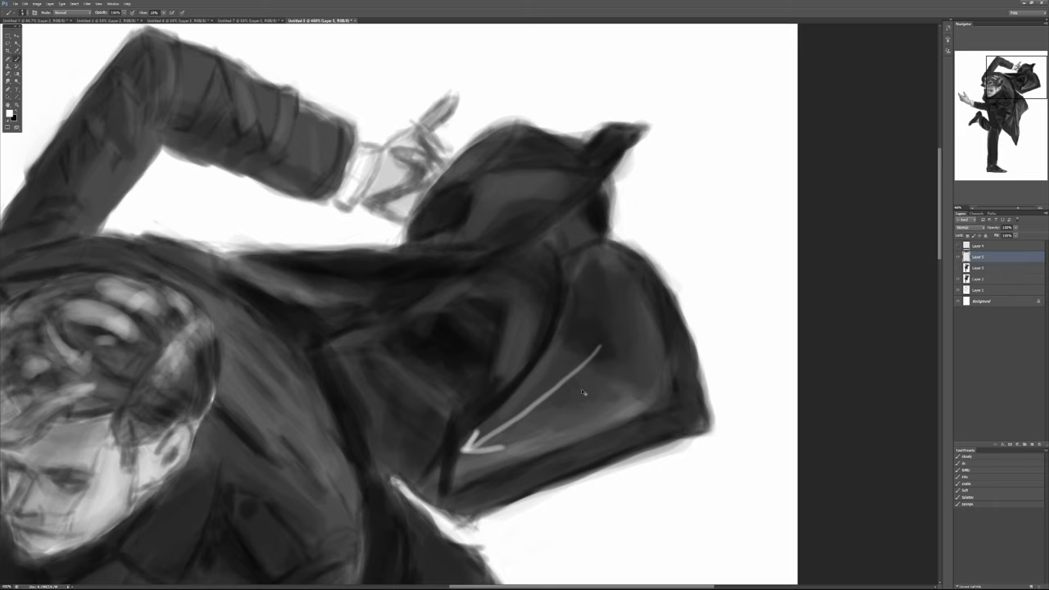
{"action": "key", "text": "ctrl+z"}
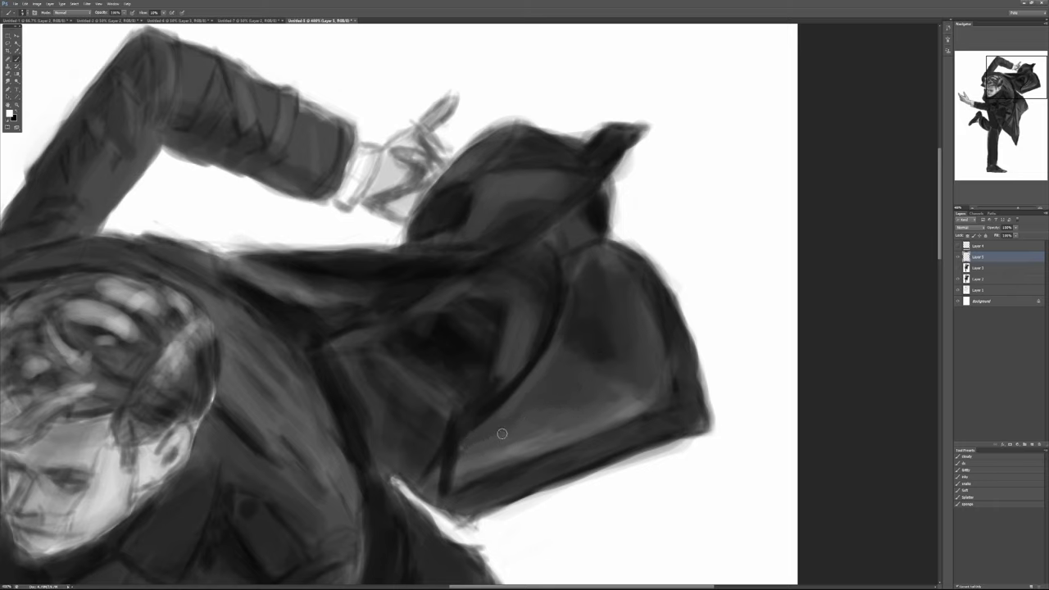
Enlarge the brush, tone down the highlight at the lining panel's lower end and strengthen the dark curved fold edge.
{"action": "key", "text": "]"}
{"action": "key", "text": "]"}
{"action": "key", "text": "]"}
{"action": "key", "text": "]"}
{"action": "key", "text": "]"}
{"action": "key", "text": "]"}
{"action": "mouse_move", "coordinate": [501, 438]}
{"action": "left_mouse_down"}
{"action": "mouse_move", "coordinate": [473, 460]}
{"action": "mouse_move", "coordinate": [513, 412]}
{"action": "mouse_move", "coordinate": [485, 443]}
{"action": "left_mouse_up"}
{"action": "key", "text": "ctrl+z"}
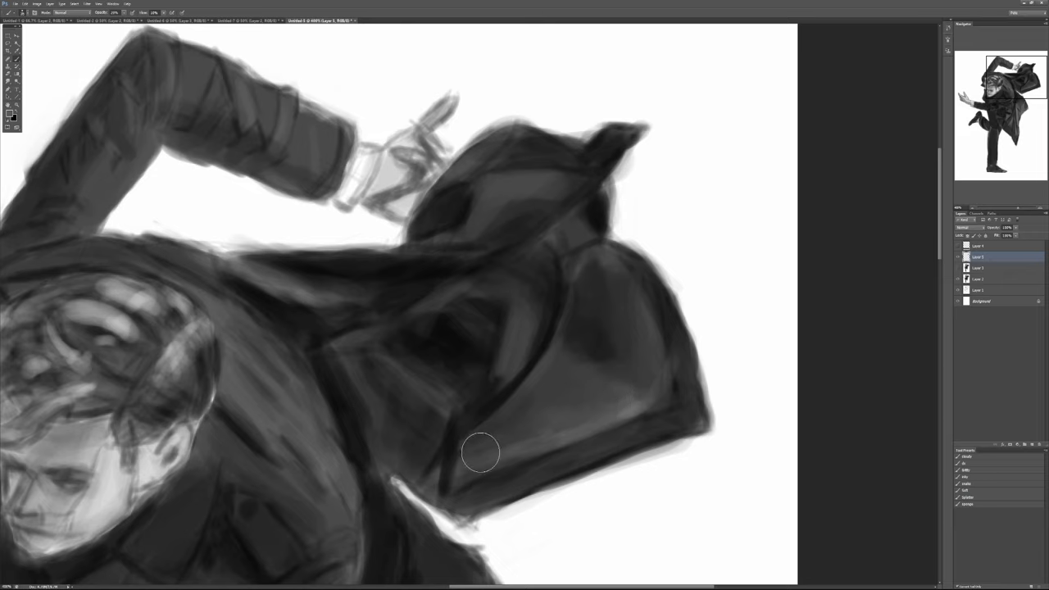
{"action": "key", "text": "x"}
{"action": "key", "text": "x"}
{"action": "key", "text": "x"}
{"action": "left_click_drag", "start_coordinate": [542, 357], "coordinate": [473, 424]}
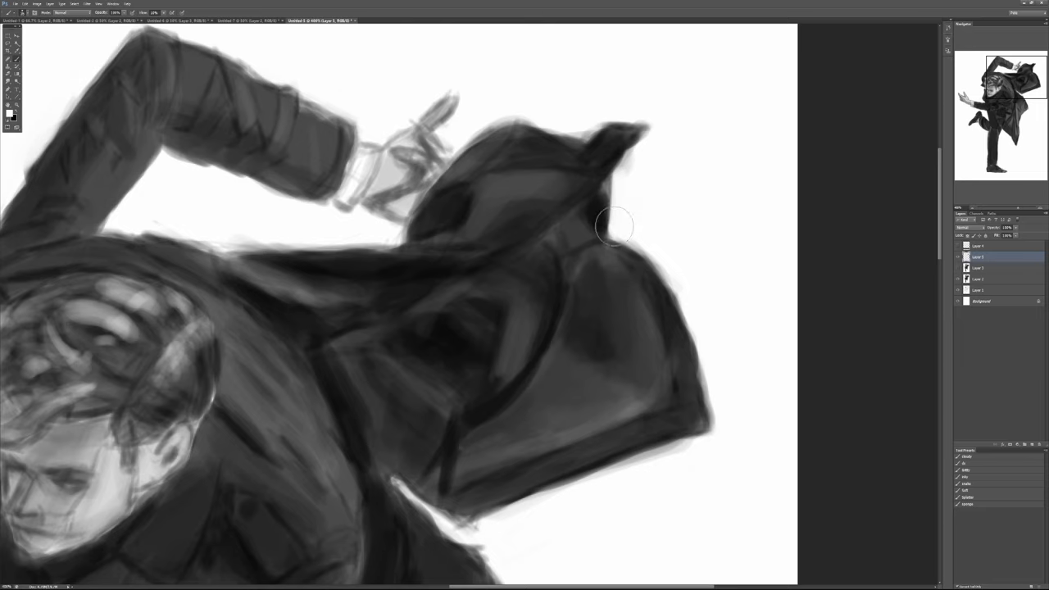
Clean up the background edge around the coat's pointed upper tip with white paint.
{"action": "mouse_move", "coordinate": [626, 171]}
{"action": "left_mouse_down"}
{"action": "mouse_move", "coordinate": [667, 129]}
{"action": "mouse_move", "coordinate": [667, 113]}
{"action": "left_mouse_up"}
{"action": "key", "text": "bracketleft"}
{"action": "key", "text": "bracketleft"}
{"action": "key", "text": "bracketleft"}
{"action": "key", "text": "bracketleft"}
{"action": "key", "text": "bracketleft"}
{"action": "key", "text": "bracketleft"}
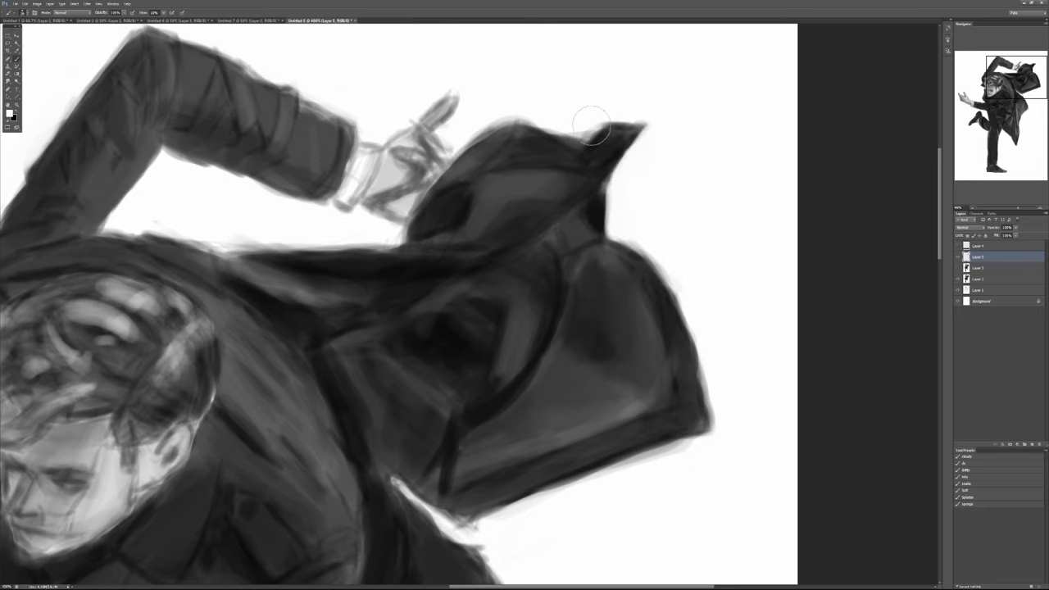
{"action": "mouse_move", "coordinate": [592, 126]}
{"action": "left_mouse_down"}
{"action": "mouse_move", "coordinate": [585, 137]}
{"action": "mouse_move", "coordinate": [594, 126]}
{"action": "left_mouse_up"}
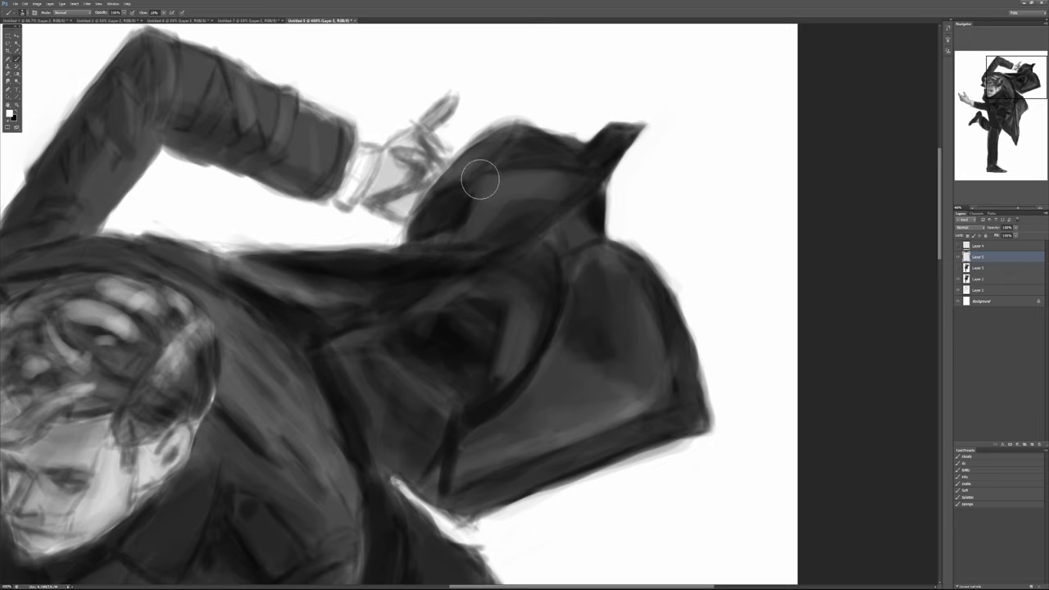
Adjust the brush size and smooth the dark top plane and contour of the coat's upper fold with a sampled grey.
{"action": "key", "text": "bracketleft"}
{"action": "key", "text": "bracketleft"}
{"action": "key", "text": "bracketleft"}
{"action": "key", "text": "bracketleft"}
{"action": "key", "text": "bracketright"}
{"action": "key", "text": "bracketright"}
{"action": "key", "text": "bracketright"}
{"action": "key", "text": "bracketright"}
{"action": "key", "text": "bracketleft"}
{"action": "key", "text": "bracketleft"}
{"action": "key", "text": "bracketleft"}
{"action": "key", "text": "bracketleft"}
{"action": "left_click", "coordinate": [525, 146], "text": "alt"}
{"action": "mouse_move", "coordinate": [532, 150]}
{"action": "left_mouse_down"}
{"action": "mouse_move", "coordinate": [520, 144]}
{"action": "mouse_move", "coordinate": [538, 141]}
{"action": "left_mouse_up"}
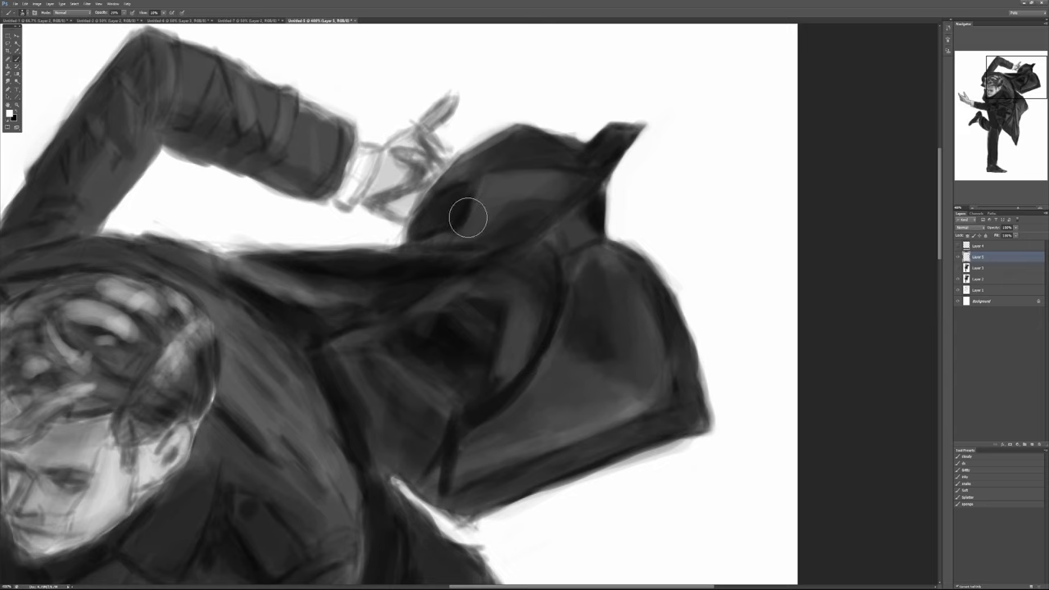
Define the shadow edge inside the coat's upper fold and blend its lit plane with sampled grey.
{"action": "left_click_drag", "start_coordinate": [489, 167], "coordinate": [461, 227]}
{"action": "left_click", "coordinate": [487, 185], "text": "alt"}
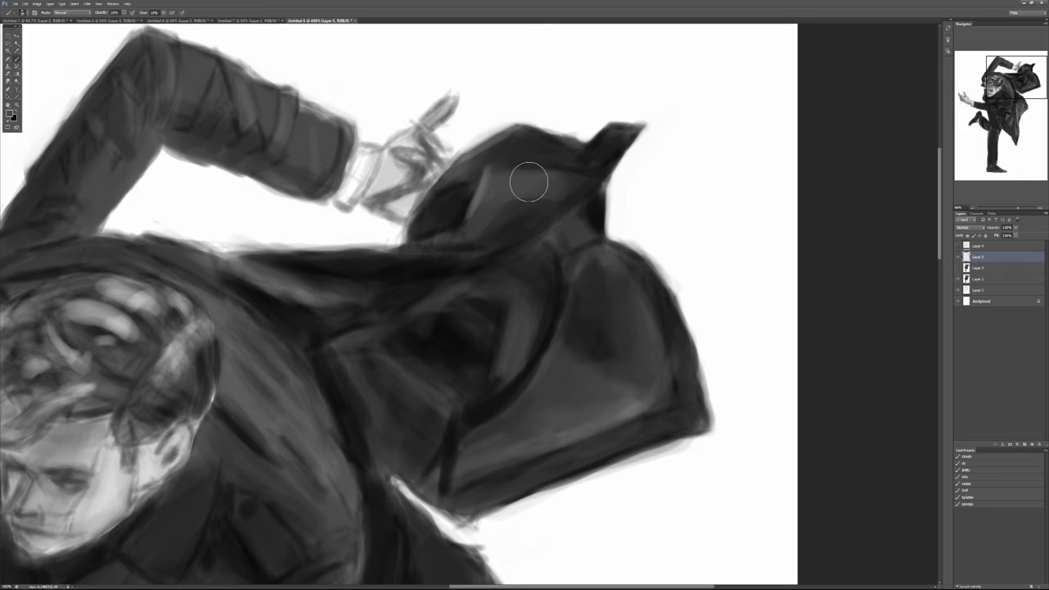
{"action": "left_click_drag", "start_coordinate": [466, 165], "coordinate": [528, 151]}
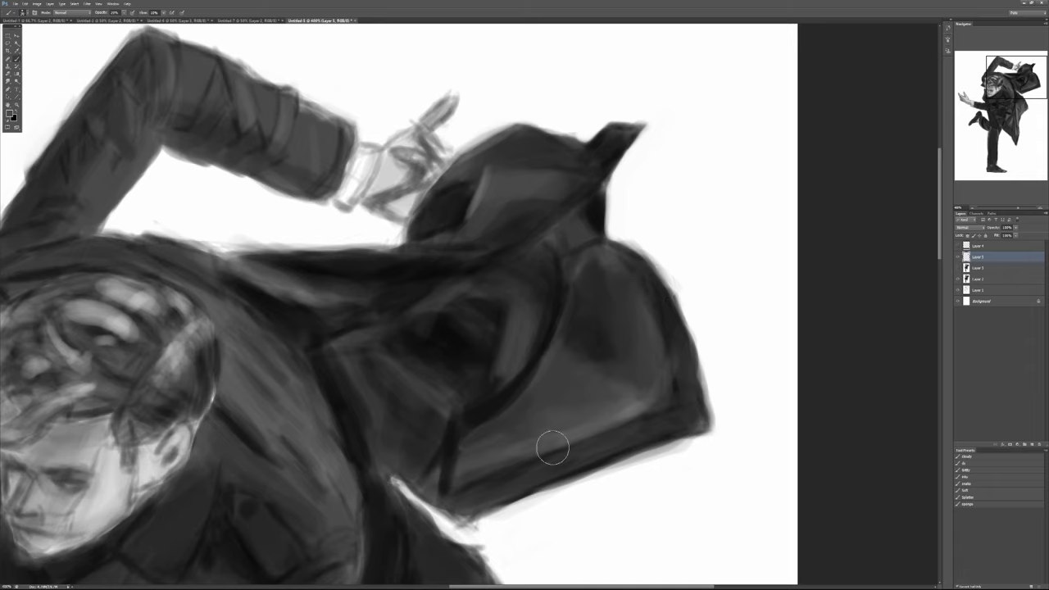
Sharpen the light edge of the lining panel along the coat's lower hem with a smaller brush and sampled grey.
{"action": "key", "text": "bracketleft"}
{"action": "key", "text": "bracketleft"}
{"action": "key", "text": "bracketleft"}
{"action": "key", "text": "bracketleft"}
{"action": "key", "text": "bracketleft"}
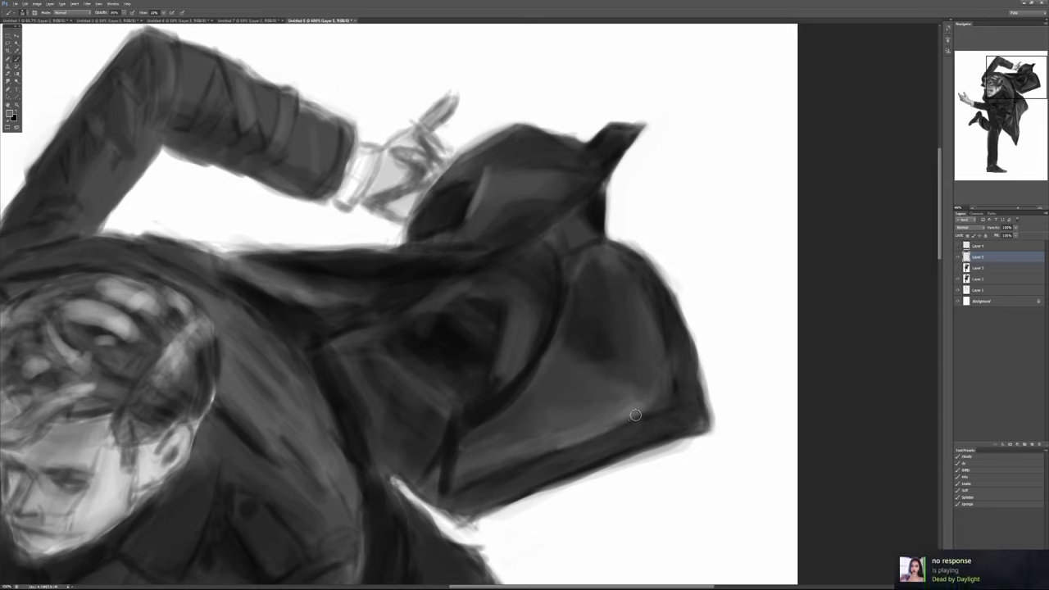
{"action": "key", "text": "bracketright"}
{"action": "left_click", "coordinate": [562, 438], "text": "alt"}
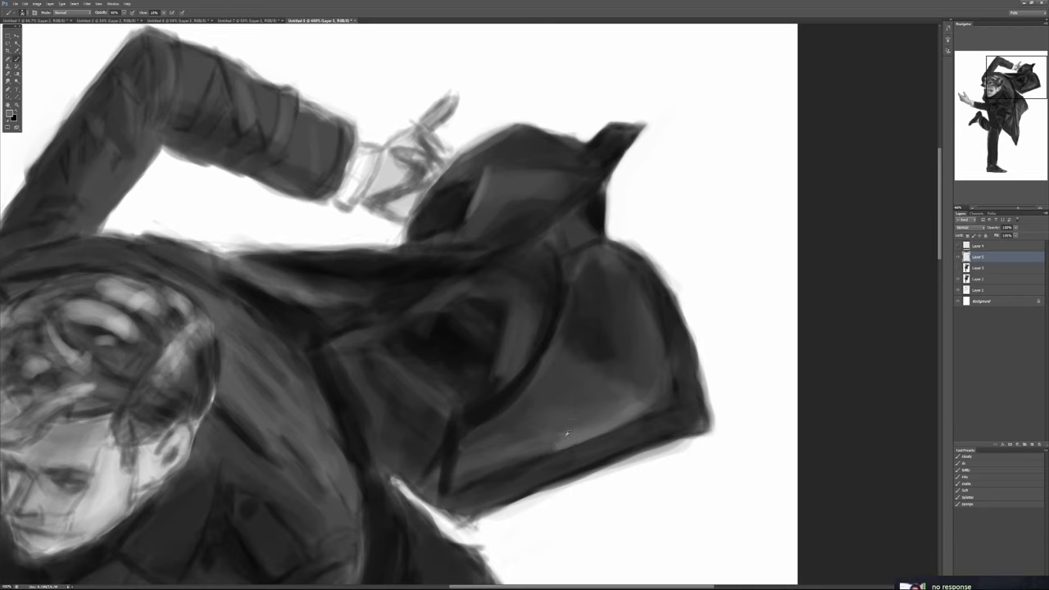
{"action": "left_click_drag", "start_coordinate": [554, 447], "coordinate": [571, 432]}
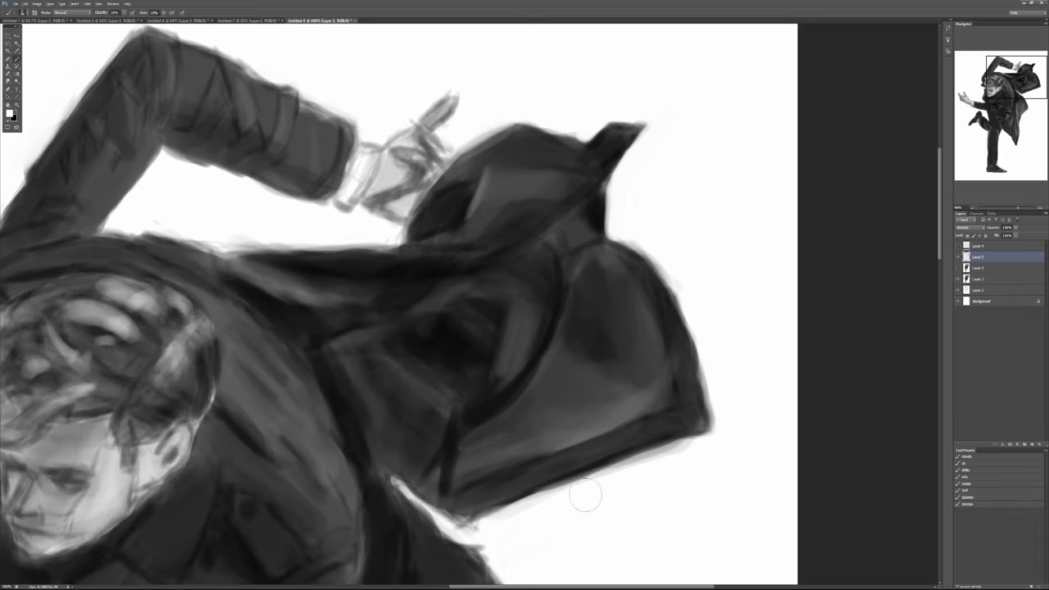
Clean up the outside edge below the coat's lower hem with white paint at 100% opacity.
{"action": "key", "text": "0"}
{"action": "left_click_drag", "start_coordinate": [547, 500], "coordinate": [633, 471]}
{"action": "left_click_drag", "start_coordinate": [520, 513], "coordinate": [666, 465]}
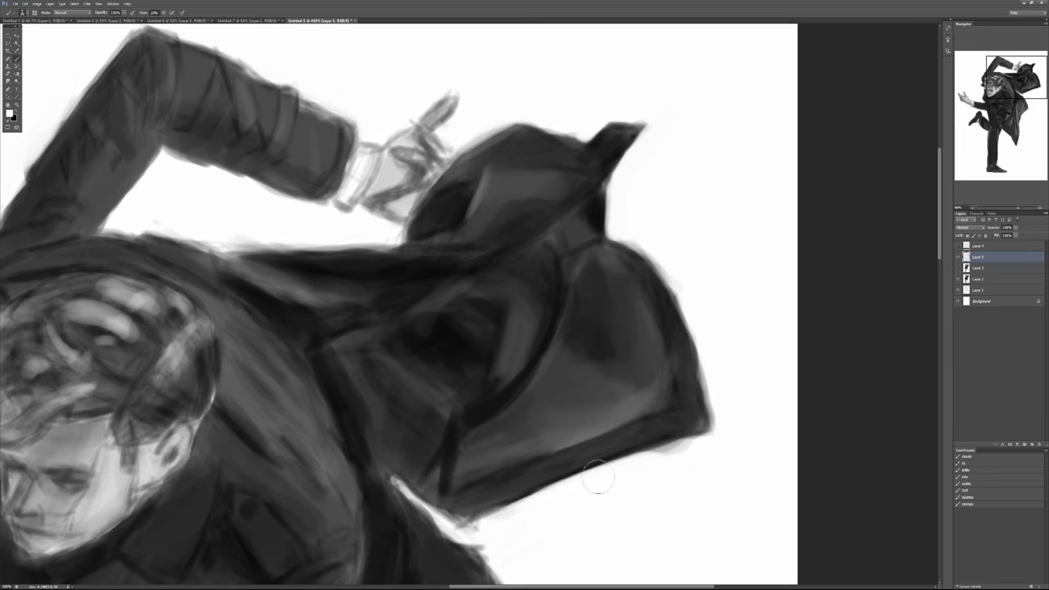
{"action": "left_click_drag", "start_coordinate": [598, 477], "coordinate": [775, 429]}
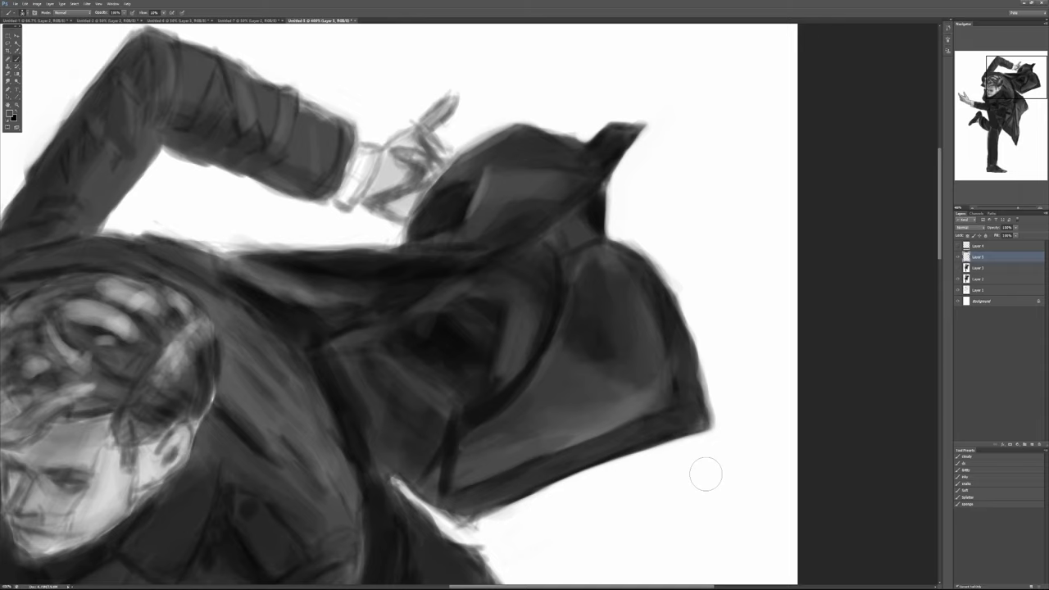
Compare the corrected coat folds with the original painting by repeatedly hiding and showing the correction layer.
{"action": "left_click", "coordinate": [956, 258]}
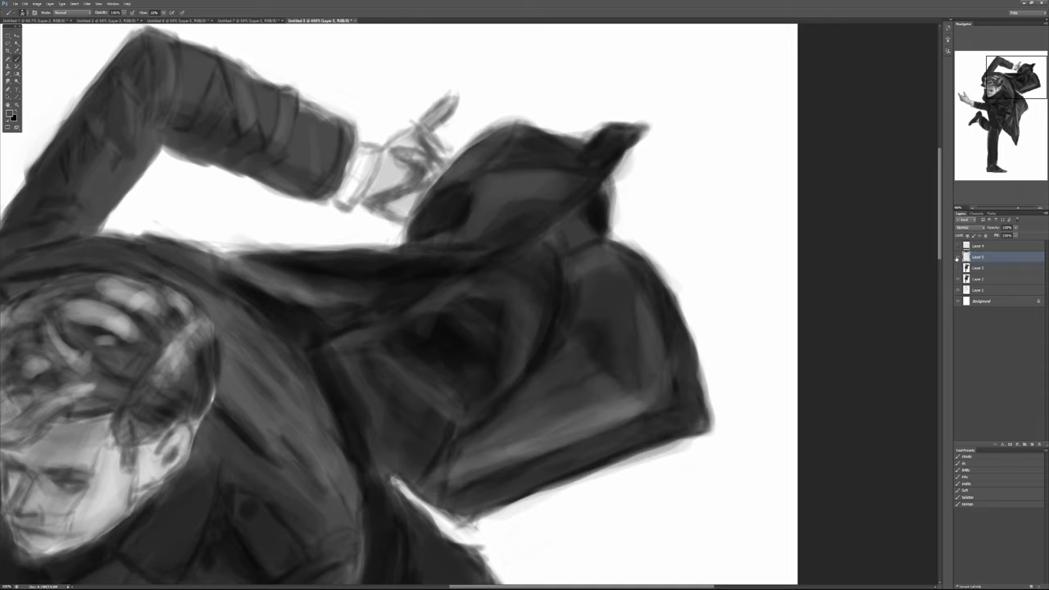
{"action": "left_click", "coordinate": [956, 258]}
{"action": "left_click", "coordinate": [956, 259]}
{"action": "left_click", "coordinate": [956, 257]}
{"action": "left_click", "coordinate": [955, 257]}
{"action": "left_click", "coordinate": [956, 257]}
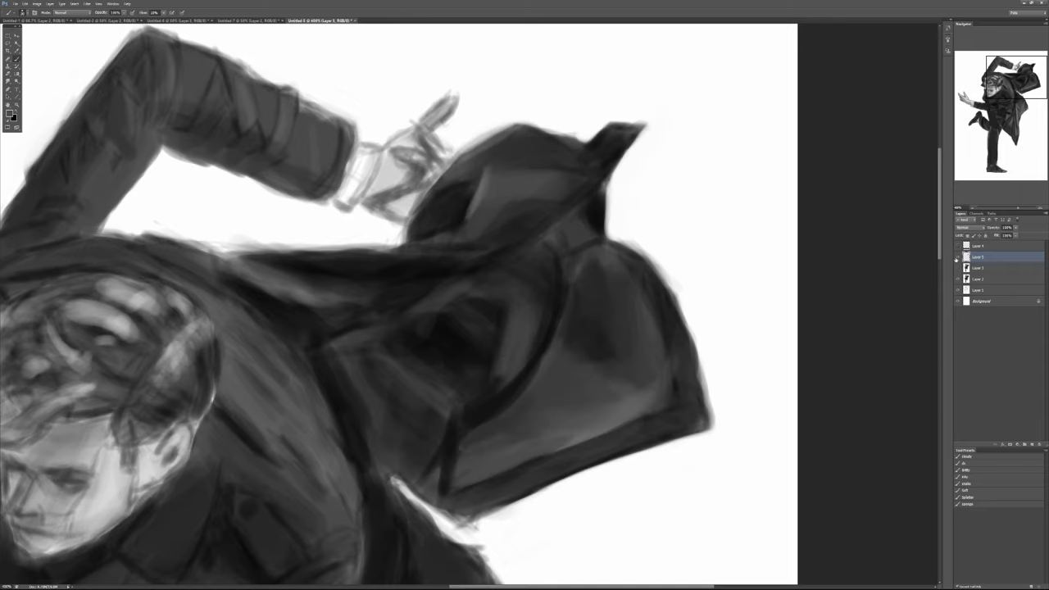
{"action": "left_click", "coordinate": [956, 257]}
{"action": "left_click", "coordinate": [956, 258]}
Show the more finished painting stage and redefine the thin light fold running from the back of the shoulder with a smaller brush.
{"action": "left_click", "coordinate": [959, 268]}
{"action": "left_click_drag", "start_coordinate": [328, 424], "coordinate": [565, 311]}
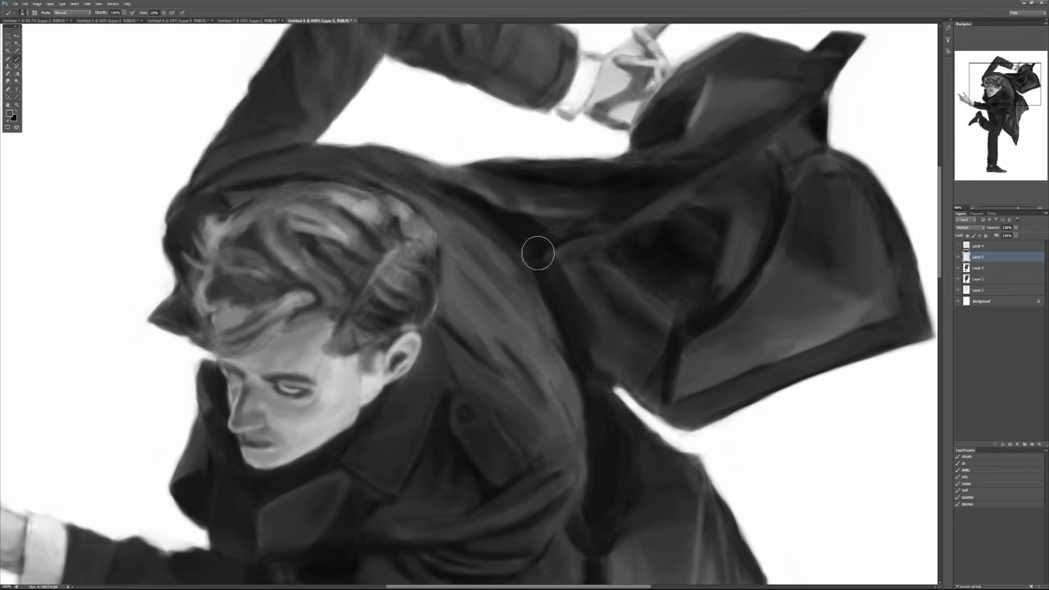
{"action": "left_click_drag", "start_coordinate": [461, 164], "coordinate": [471, 197]}
{"action": "key", "text": "["}
{"action": "key", "text": "["}
{"action": "mouse_move", "coordinate": [458, 172]}
{"action": "left_mouse_down"}
{"action": "mouse_move", "coordinate": [706, 260]}
{"action": "mouse_move", "coordinate": [591, 262]}
{"action": "mouse_move", "coordinate": [551, 282]}
{"action": "mouse_move", "coordinate": [574, 265]}
{"action": "mouse_move", "coordinate": [550, 183]}
{"action": "mouse_move", "coordinate": [513, 202]}
{"action": "mouse_move", "coordinate": [523, 201]}
{"action": "mouse_move", "coordinate": [420, 166]}
{"action": "mouse_move", "coordinate": [509, 201]}
{"action": "left_mouse_up"}
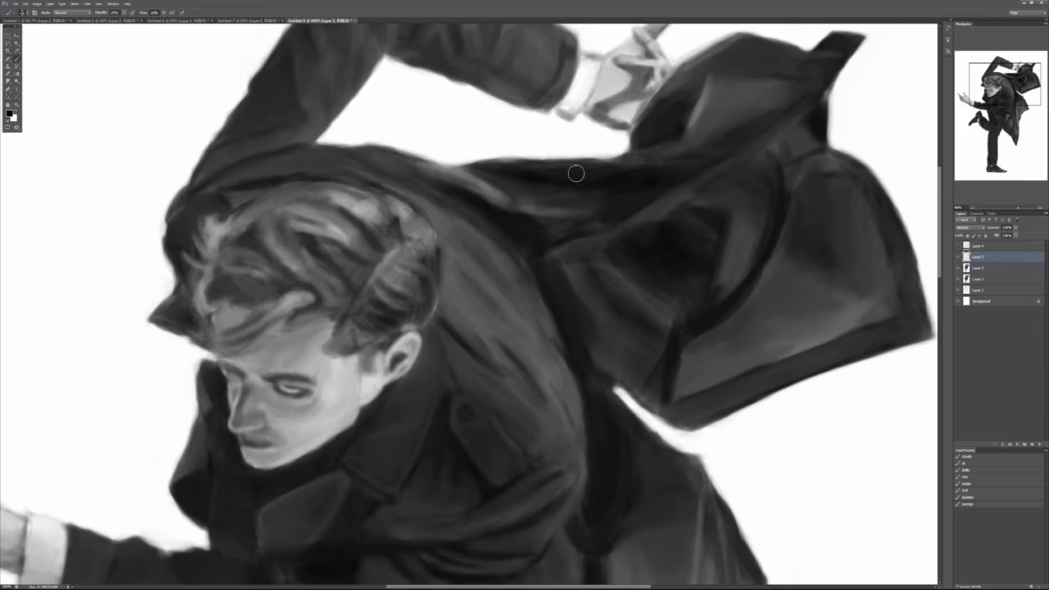
Fill the shadow shape between the shoulder and the flying coat with black paint at 100% opacity.
{"action": "mouse_move", "coordinate": [492, 169]}
{"action": "left_mouse_down"}
{"action": "mouse_move", "coordinate": [704, 159]}
{"action": "mouse_move", "coordinate": [622, 190]}
{"action": "mouse_move", "coordinate": [531, 184]}
{"action": "mouse_move", "coordinate": [536, 168]}
{"action": "mouse_move", "coordinate": [583, 191]}
{"action": "mouse_move", "coordinate": [481, 170]}
{"action": "left_mouse_up"}
{"action": "key", "text": "ctrl+z"}
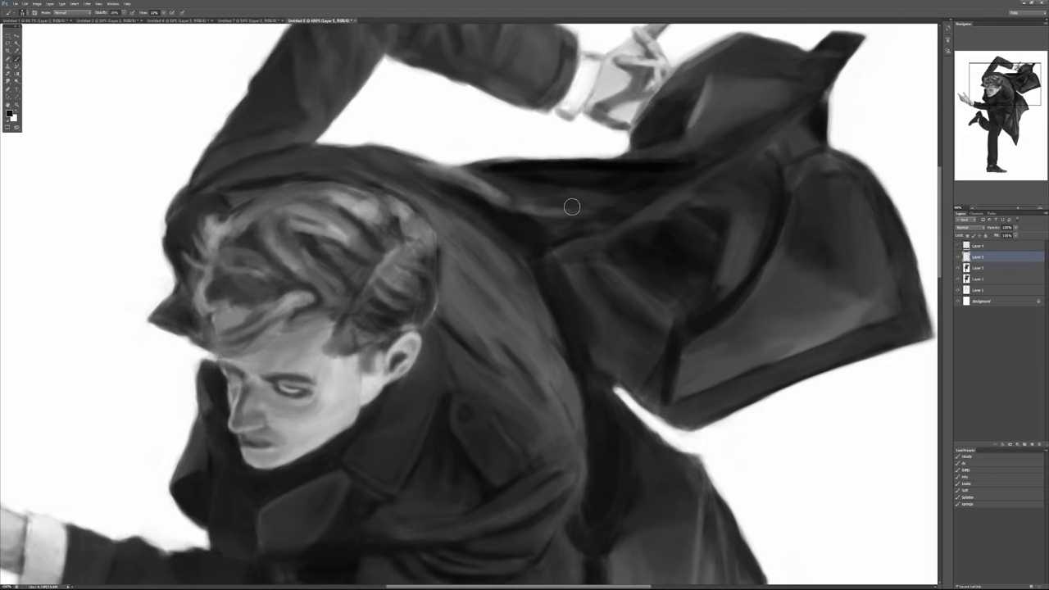
{"action": "mouse_move", "coordinate": [508, 175]}
{"action": "left_mouse_down"}
{"action": "mouse_move", "coordinate": [614, 207]}
{"action": "mouse_move", "coordinate": [614, 190]}
{"action": "mouse_move", "coordinate": [696, 169]}
{"action": "mouse_move", "coordinate": [622, 189]}
{"action": "mouse_move", "coordinate": [520, 183]}
{"action": "mouse_move", "coordinate": [615, 212]}
{"action": "mouse_move", "coordinate": [525, 189]}
{"action": "mouse_move", "coordinate": [593, 207]}
{"action": "left_mouse_up"}
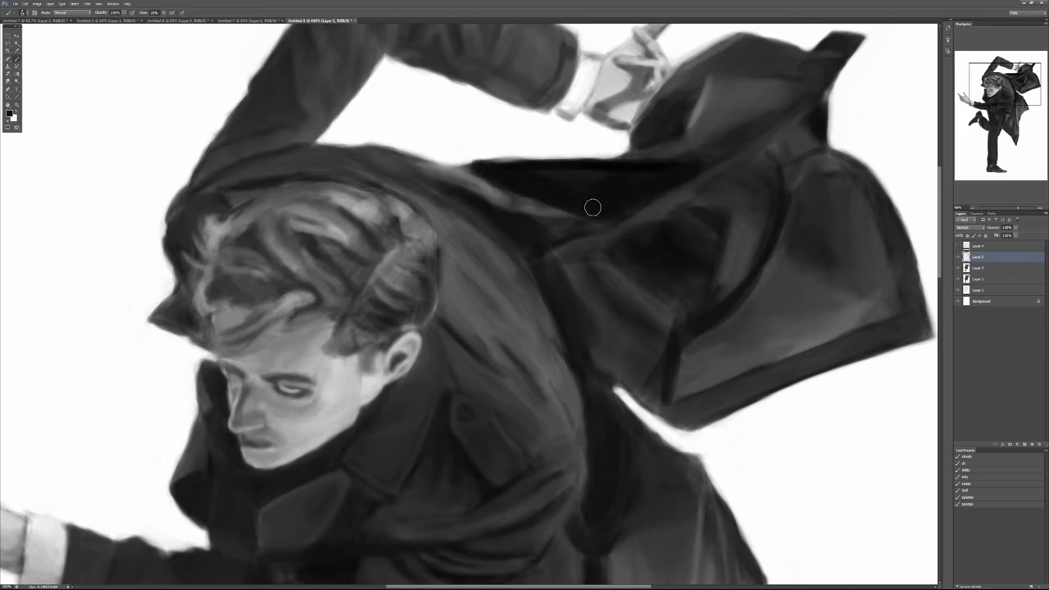
Outline the lower edges of the black shadow shape with white guide strokes and undo them.
{"action": "key", "text": "x"}
{"action": "left_click_drag", "start_coordinate": [463, 168], "coordinate": [599, 226]}
{"action": "left_click", "coordinate": [719, 172], "text": "shift"}
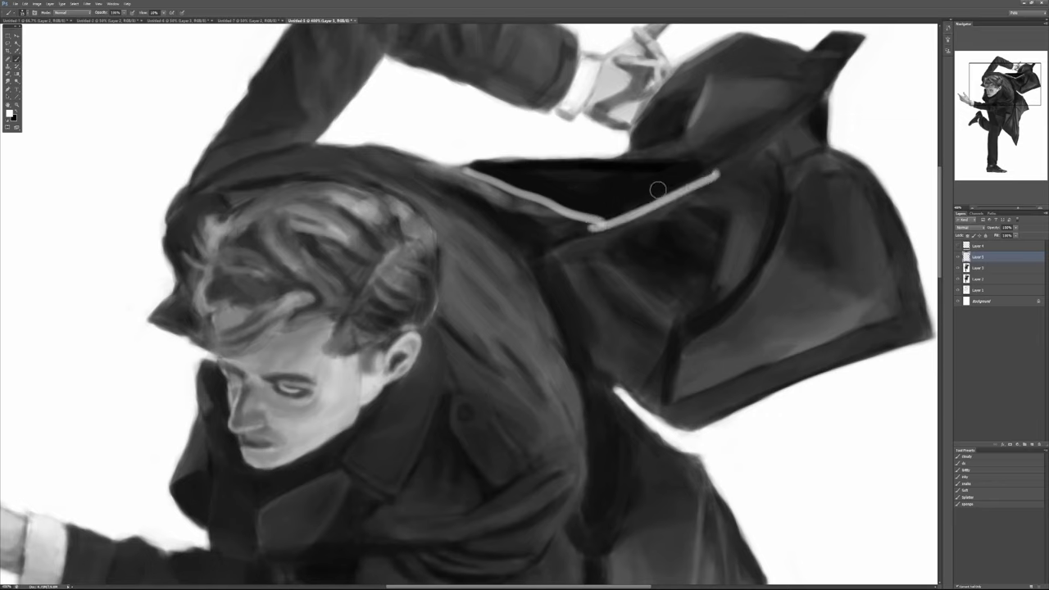
{"action": "left_click_drag", "start_coordinate": [463, 168], "coordinate": [754, 173]}
{"action": "key", "text": "ctrl+alt+z"}
{"action": "key", "text": "ctrl+alt+z"}
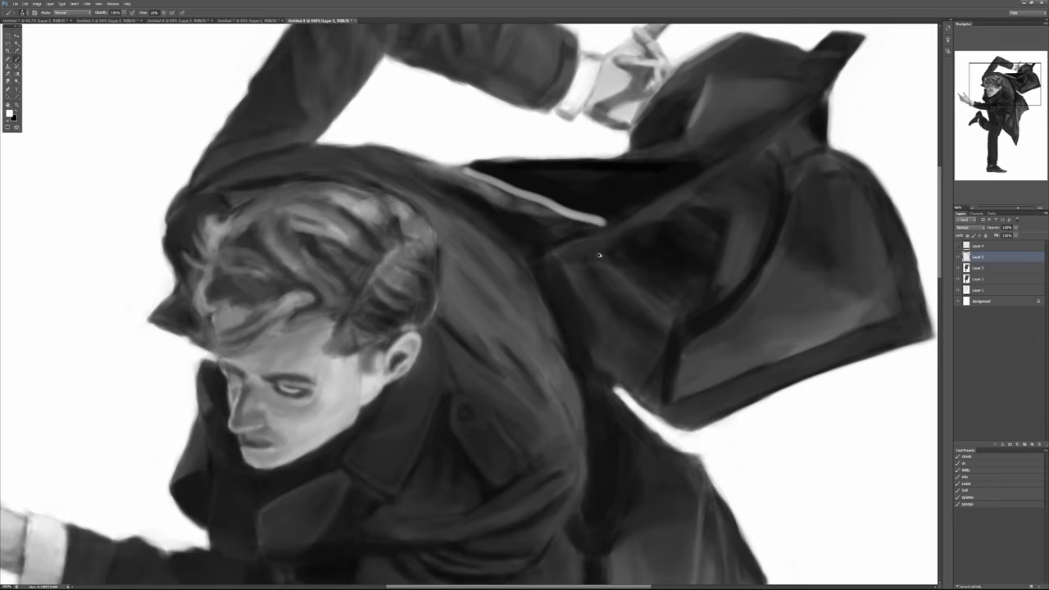
{"action": "key", "text": "ctrl+alt+z"}
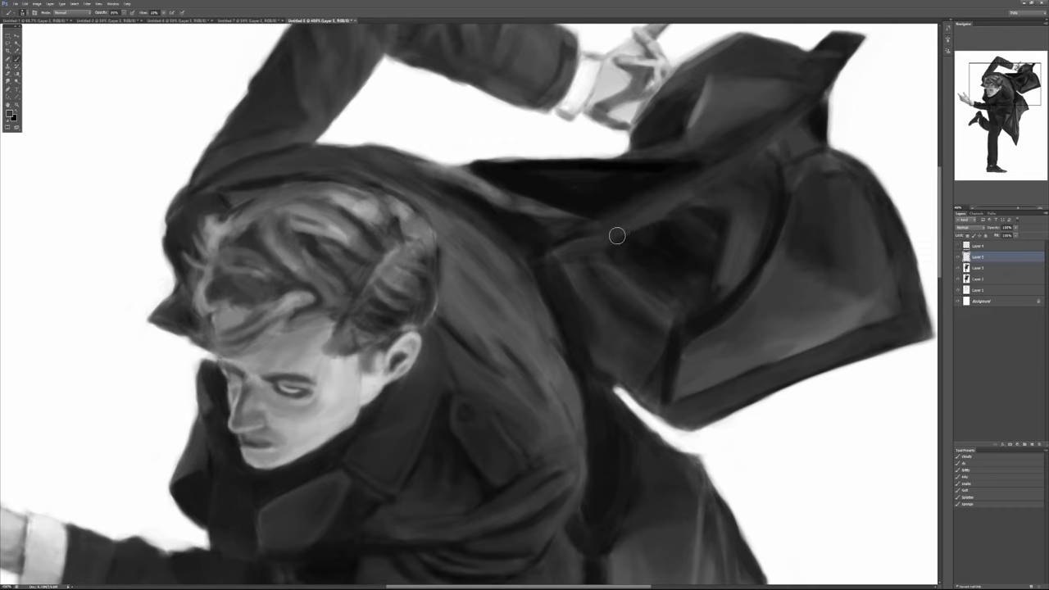
Restate the diagonal grey band below the black shadow shape with sampled greys and a smaller brush.
{"action": "mouse_move", "coordinate": [769, 149]}
{"action": "left_mouse_down"}
{"action": "mouse_move", "coordinate": [619, 236]}
{"action": "mouse_move", "coordinate": [767, 148]}
{"action": "mouse_move", "coordinate": [632, 230]}
{"action": "mouse_move", "coordinate": [765, 153]}
{"action": "mouse_move", "coordinate": [683, 198]}
{"action": "left_mouse_up"}
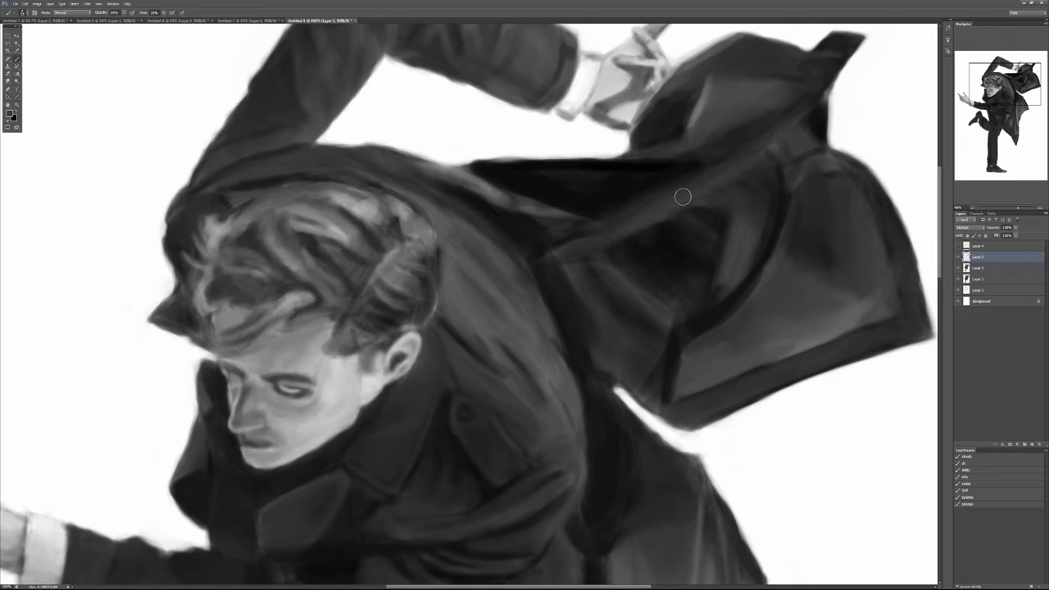
{"action": "left_click", "coordinate": [650, 198], "text": "alt"}
{"action": "key", "text": "bracketleft"}
{"action": "key", "text": "bracketleft"}
{"action": "key", "text": "bracketleft"}
{"action": "left_click", "coordinate": [757, 147], "text": "alt"}
{"action": "left_click_drag", "start_coordinate": [756, 150], "coordinate": [687, 188]}
Soften the planes inside the coat's inner fold and the lower lining panel with a sampled lighter grey.
{"action": "left_click", "coordinate": [704, 111], "text": "alt"}
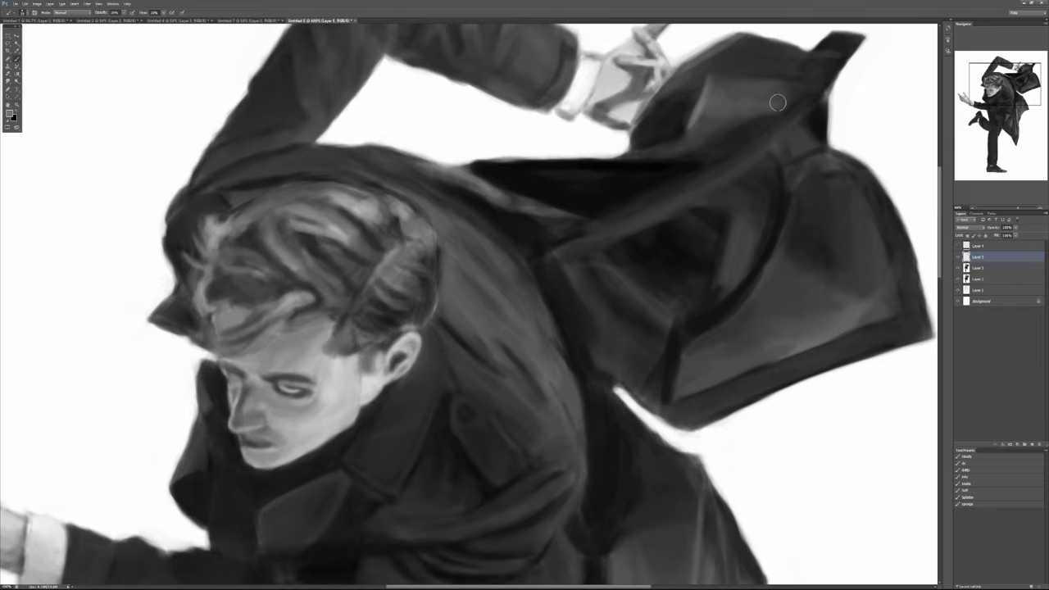
{"action": "left_click_drag", "start_coordinate": [669, 220], "coordinate": [620, 236]}
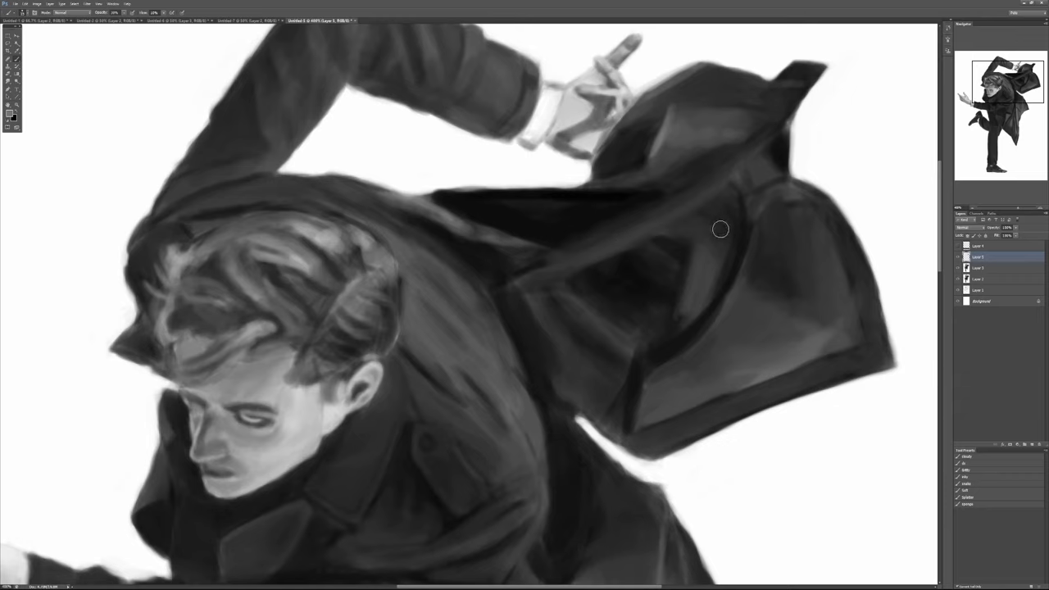
{"action": "left_click_drag", "start_coordinate": [681, 291], "coordinate": [672, 336]}
{"action": "mouse_move", "coordinate": [761, 295]}
{"action": "left_mouse_down"}
{"action": "mouse_move", "coordinate": [780, 302]}
{"action": "mouse_move", "coordinate": [754, 293]}
{"action": "mouse_move", "coordinate": [769, 296]}
{"action": "left_mouse_up"}
{"action": "key", "text": "ctrl+z"}
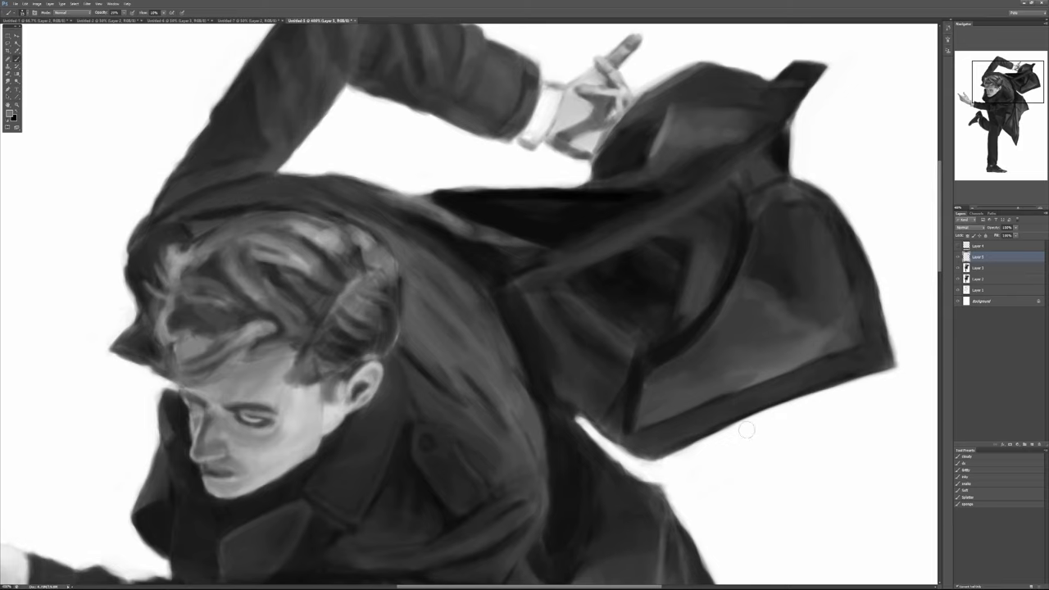
Enlarge the brush and compare the coat before and after the corrections by toggling layer visibility.
{"action": "key", "text": "bracketright"}
{"action": "key", "text": "bracketright"}
{"action": "key", "text": "bracketright"}
{"action": "left_click", "coordinate": [958, 268]}
{"action": "left_click", "coordinate": [958, 268]}
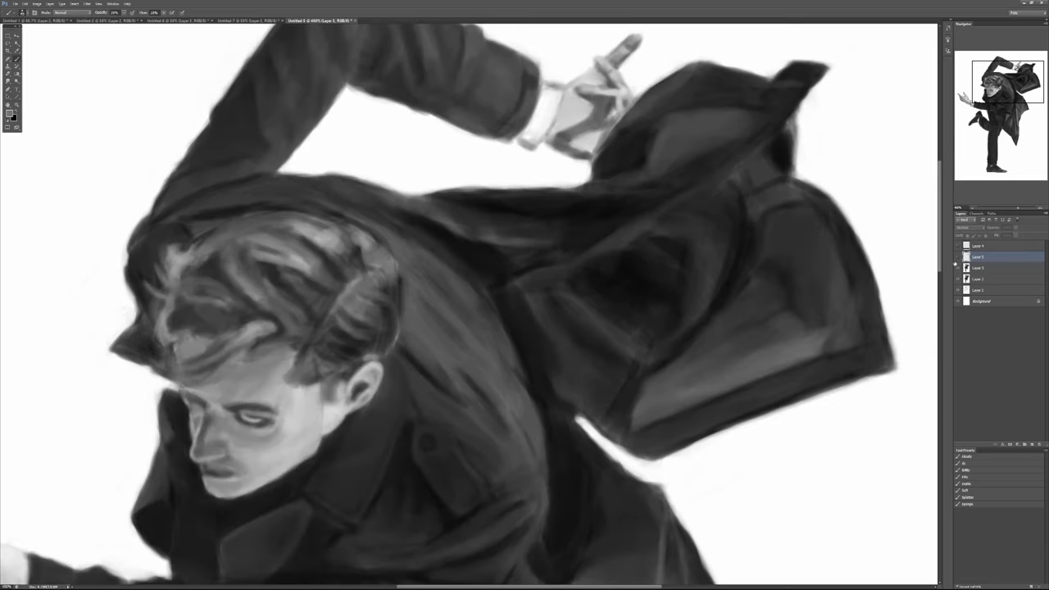
{"action": "left_click", "coordinate": [958, 258]}
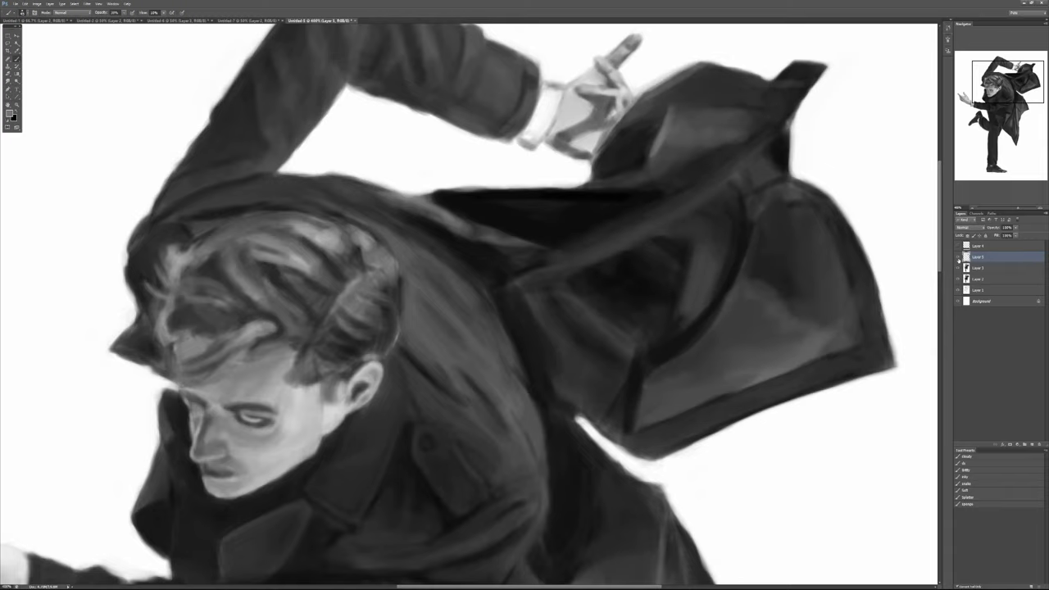
Lighten the inner fold, lining and lower hem of the coat with broad grey strokes, undoing the last stroke.
{"action": "mouse_move", "coordinate": [805, 330]}
{"action": "left_mouse_down"}
{"action": "mouse_move", "coordinate": [645, 404]}
{"action": "mouse_move", "coordinate": [613, 400]}
{"action": "mouse_move", "coordinate": [636, 313]}
{"action": "mouse_move", "coordinate": [602, 297]}
{"action": "mouse_move", "coordinate": [549, 332]}
{"action": "left_mouse_up"}
{"action": "mouse_move", "coordinate": [673, 352]}
{"action": "left_mouse_down"}
{"action": "mouse_move", "coordinate": [645, 352]}
{"action": "mouse_move", "coordinate": [606, 374]}
{"action": "mouse_move", "coordinate": [762, 339]}
{"action": "mouse_move", "coordinate": [766, 365]}
{"action": "mouse_move", "coordinate": [663, 409]}
{"action": "mouse_move", "coordinate": [821, 351]}
{"action": "mouse_move", "coordinate": [697, 411]}
{"action": "mouse_move", "coordinate": [845, 321]}
{"action": "mouse_move", "coordinate": [835, 311]}
{"action": "mouse_move", "coordinate": [801, 323]}
{"action": "mouse_move", "coordinate": [764, 373]}
{"action": "mouse_move", "coordinate": [672, 396]}
{"action": "mouse_move", "coordinate": [786, 368]}
{"action": "mouse_move", "coordinate": [828, 293]}
{"action": "mouse_move", "coordinate": [839, 297]}
{"action": "mouse_move", "coordinate": [710, 246]}
{"action": "mouse_move", "coordinate": [742, 188]}
{"action": "mouse_move", "coordinate": [713, 166]}
{"action": "mouse_move", "coordinate": [722, 144]}
{"action": "mouse_move", "coordinate": [532, 224]}
{"action": "mouse_move", "coordinate": [499, 225]}
{"action": "left_mouse_up"}
{"action": "key", "text": "x"}
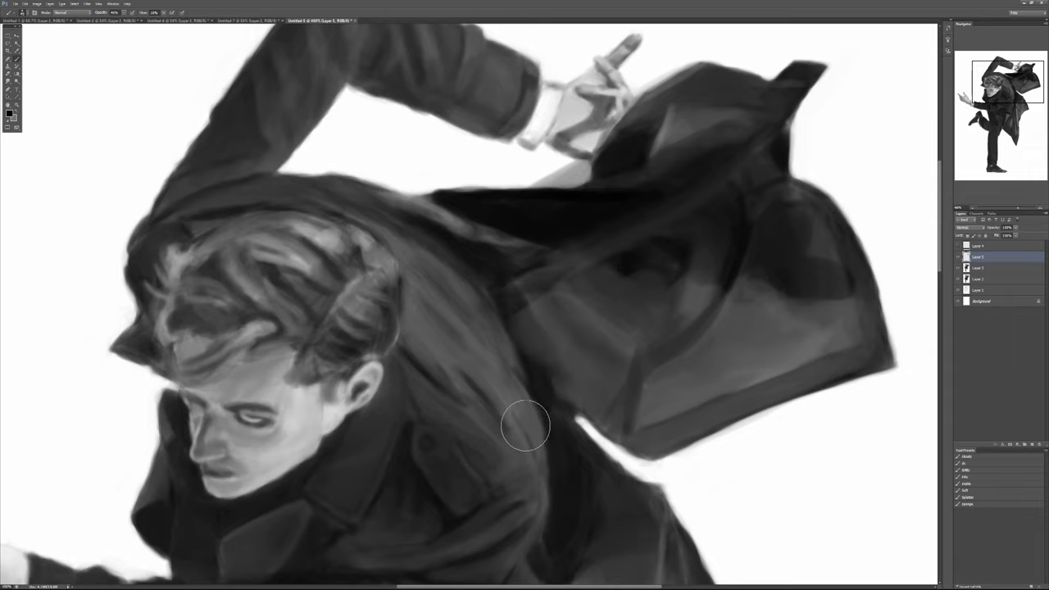
{"action": "key", "text": "ctrl+z"}
Darken the diagonal band between the upper and inner coat folds with black and soften the surrounding planes with grey.
{"action": "mouse_move", "coordinate": [768, 126]}
{"action": "left_mouse_down"}
{"action": "mouse_move", "coordinate": [728, 191]}
{"action": "mouse_move", "coordinate": [550, 243]}
{"action": "left_mouse_up"}
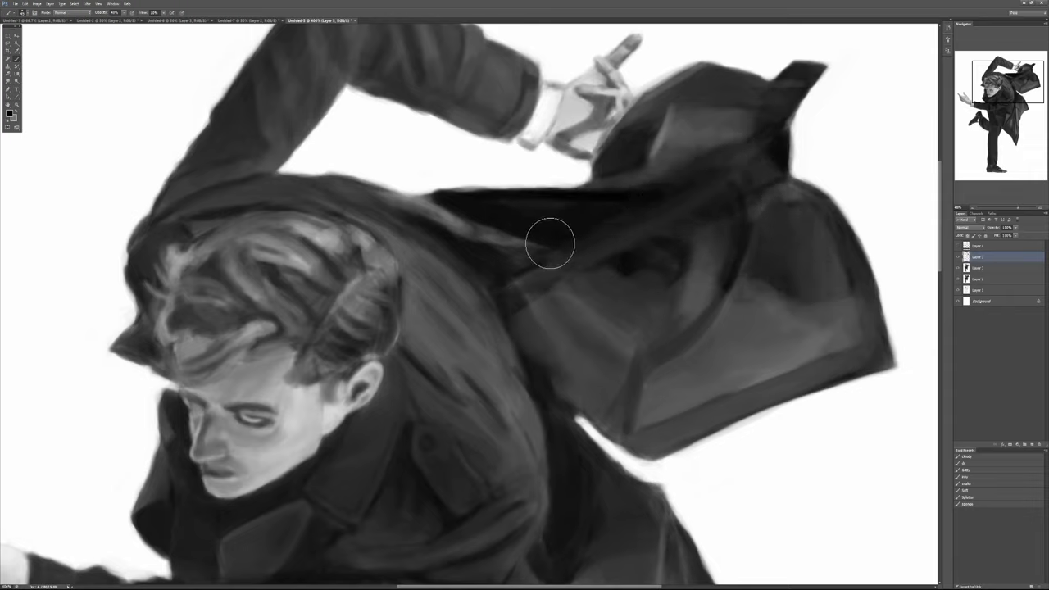
{"action": "left_click_drag", "start_coordinate": [709, 238], "coordinate": [813, 214]}
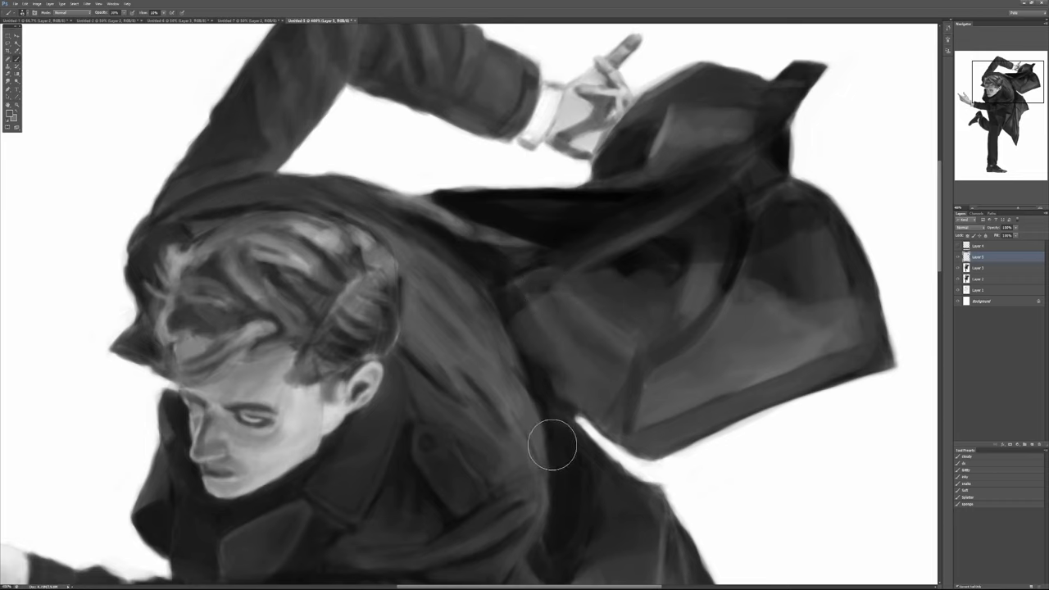
{"action": "left_click_drag", "start_coordinate": [619, 242], "coordinate": [573, 270]}
{"action": "left_click", "coordinate": [592, 250], "text": "alt"}
Hide the correction layer to compare the whole figure, and close the document without saving.
{"action": "key", "text": "ctrl+minus"}
{"action": "key", "text": "ctrl+minus"}
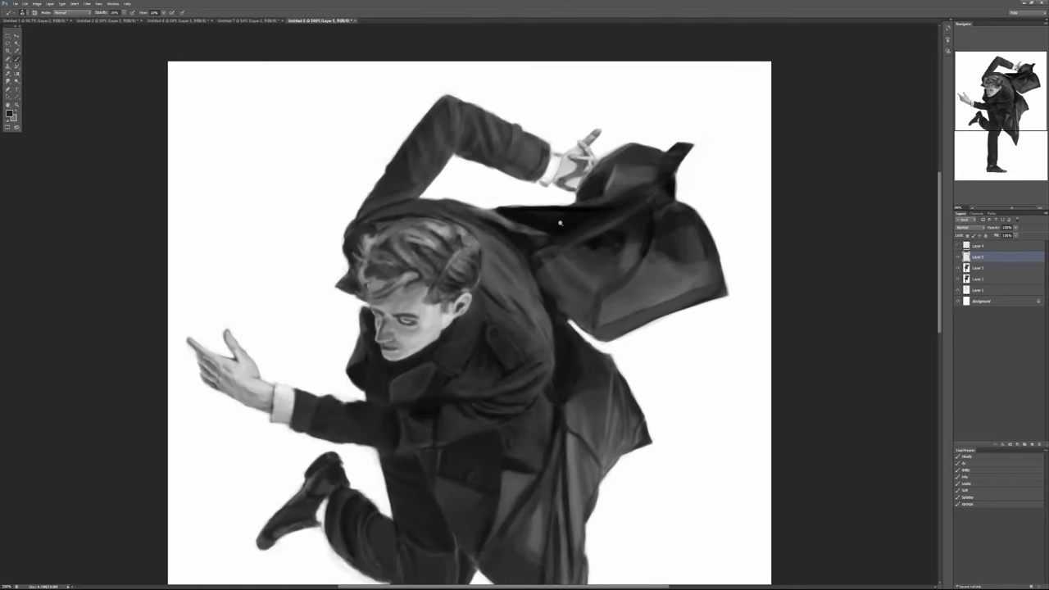
{"action": "left_click", "coordinate": [960, 257]}
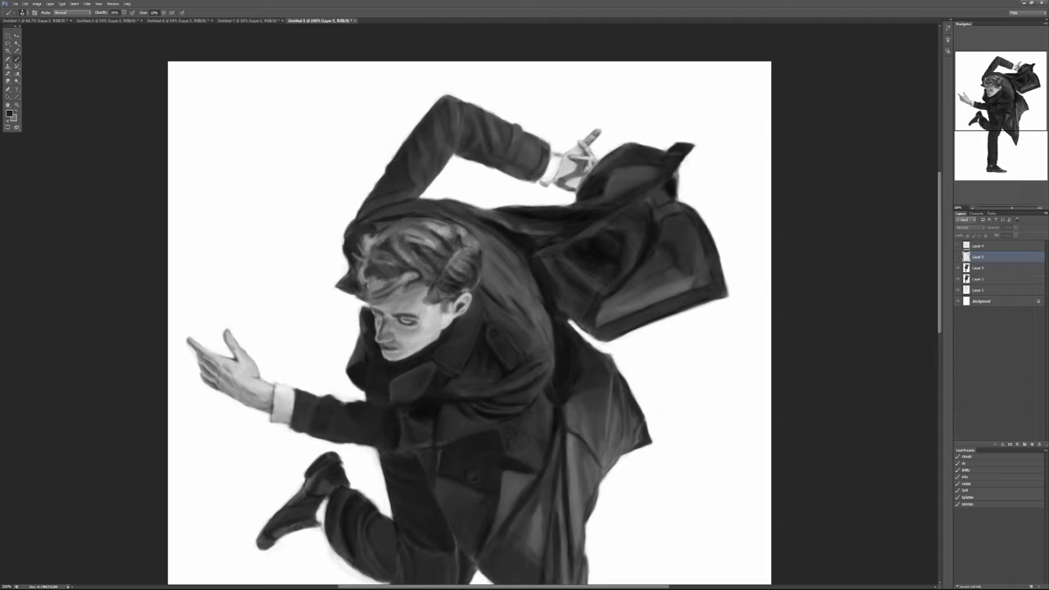
{"action": "left_click", "coordinate": [354, 20]}
{"action": "left_click", "coordinate": [527, 216]}
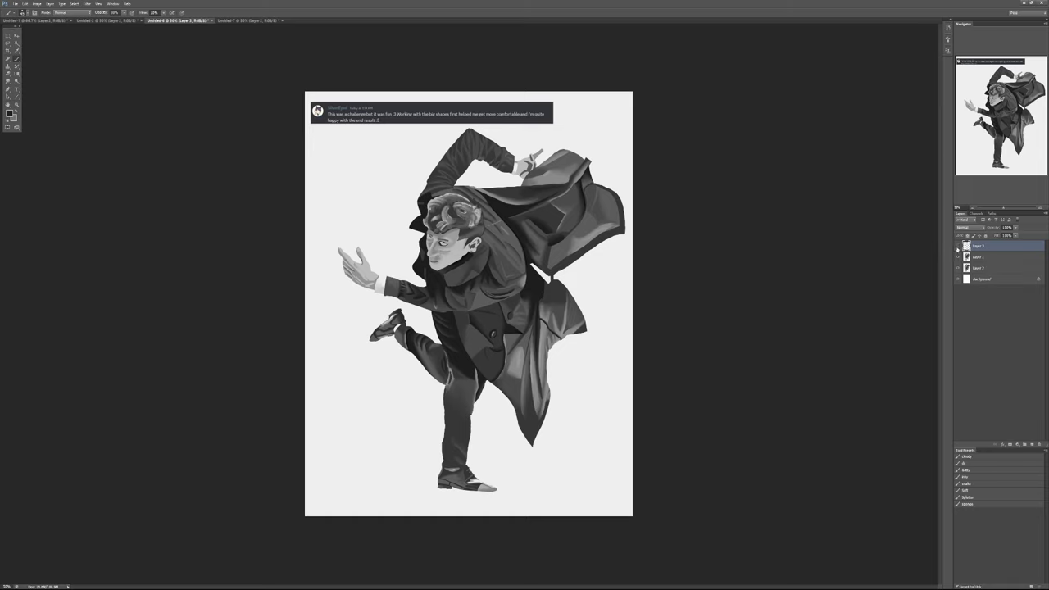
Hide the comment and finished painting layers to reveal the flat block-in, and add a new layer above the block-in.
{"action": "left_click", "coordinate": [958, 246]}
{"action": "left_click", "coordinate": [958, 247]}
{"action": "left_click", "coordinate": [959, 247]}
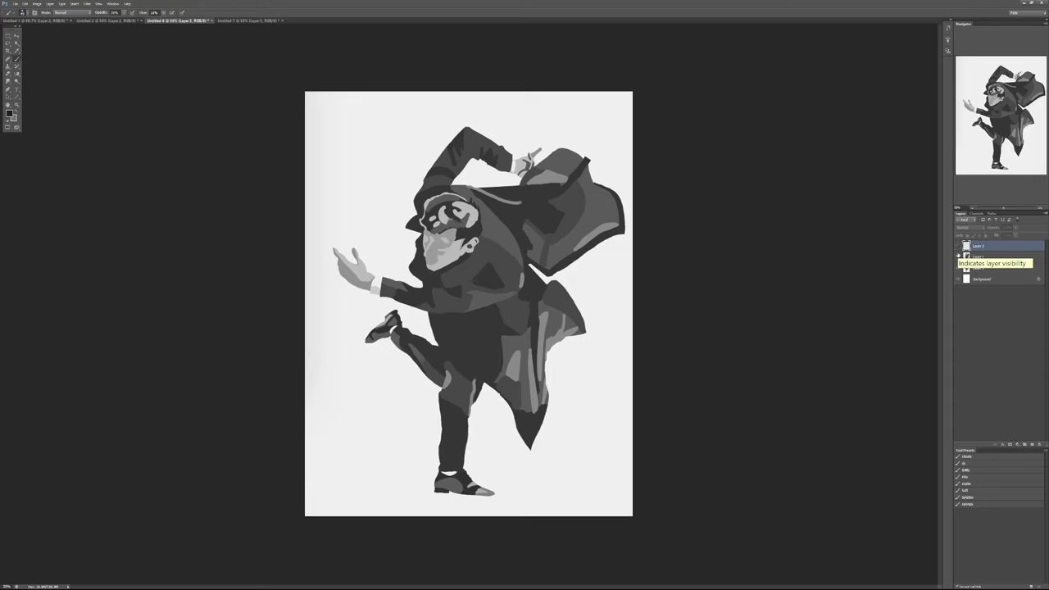
{"action": "left_click", "coordinate": [958, 258]}
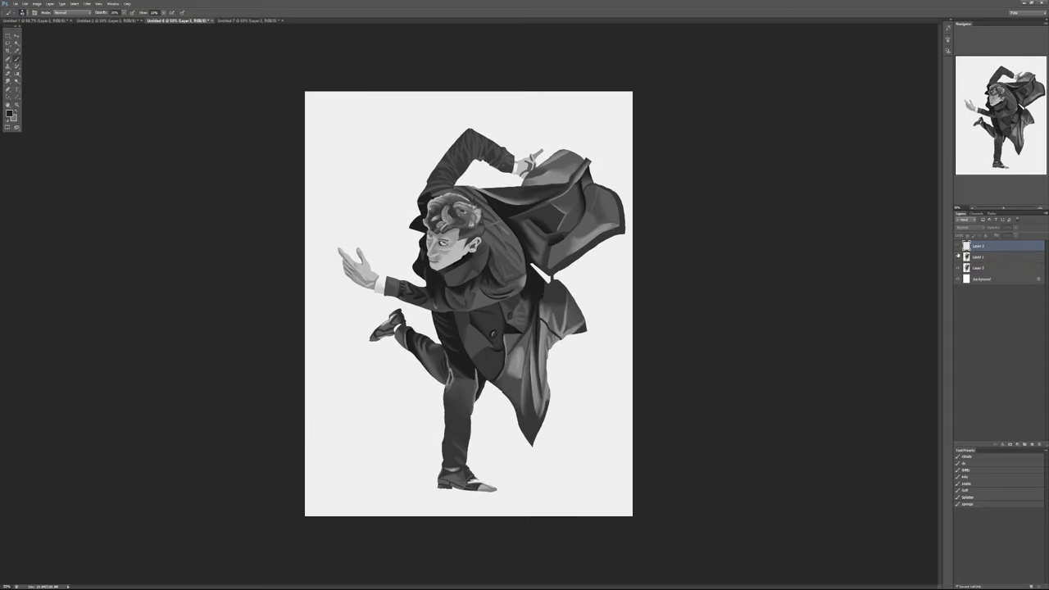
{"action": "left_click", "coordinate": [958, 257]}
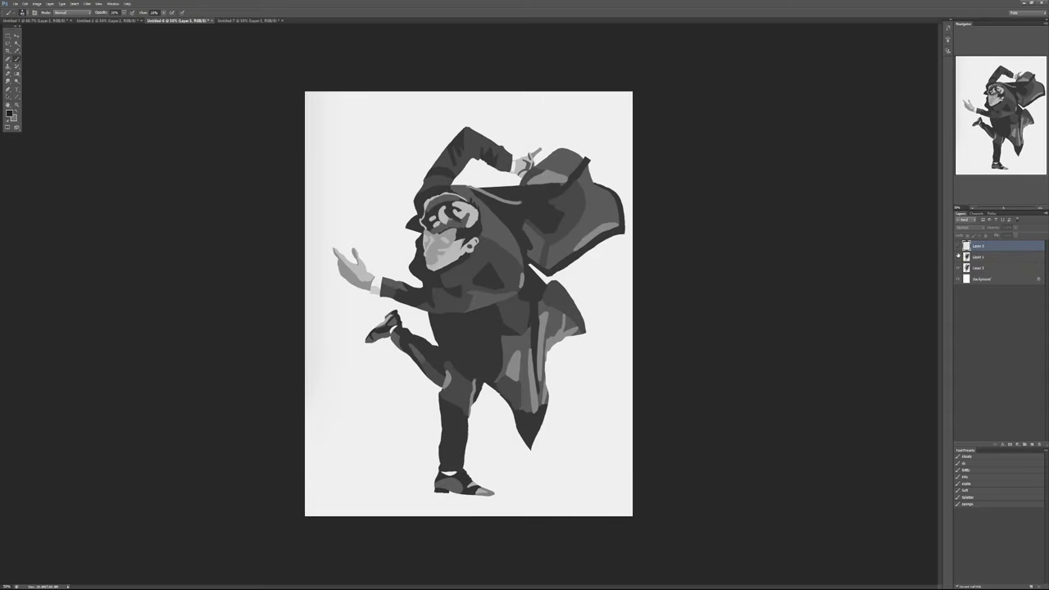
{"action": "left_click", "coordinate": [984, 268]}
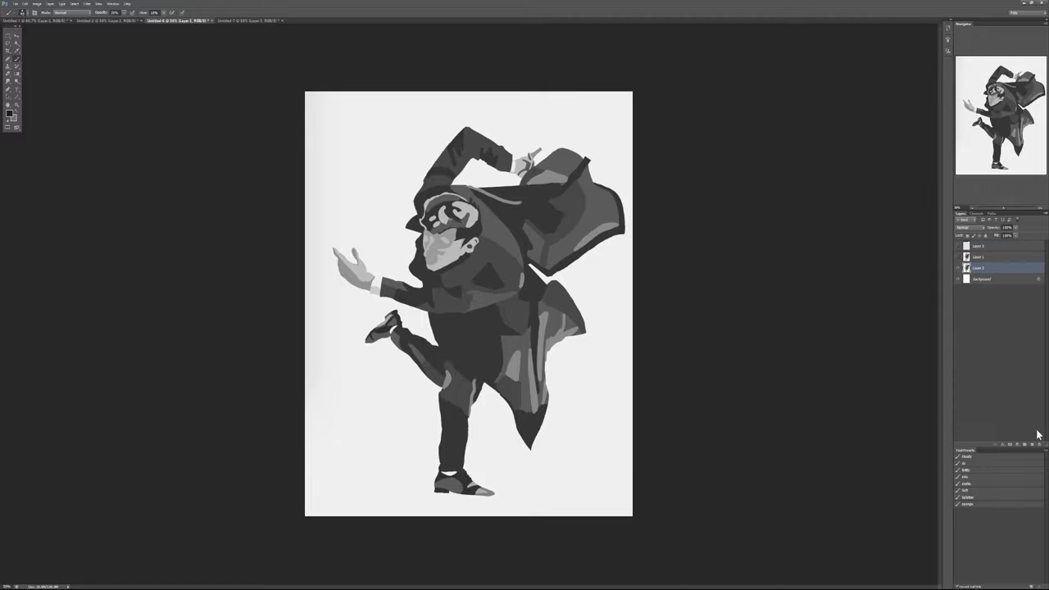
{"action": "left_click", "coordinate": [1032, 444]}
Examine the flat value shapes of the block-in up close and briefly check the artist's comment layer.
{"action": "scroll", "coordinate": [498, 319], "scroll_direction": "up", "scroll_amount": 1}
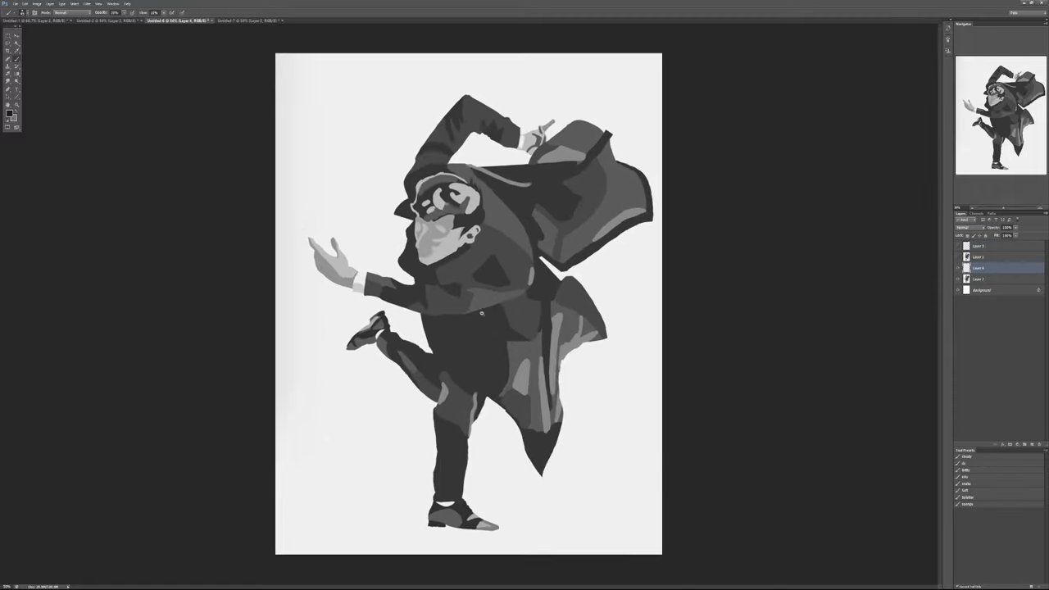
{"action": "scroll", "coordinate": [597, 227], "scroll_direction": "up", "scroll_amount": 2}
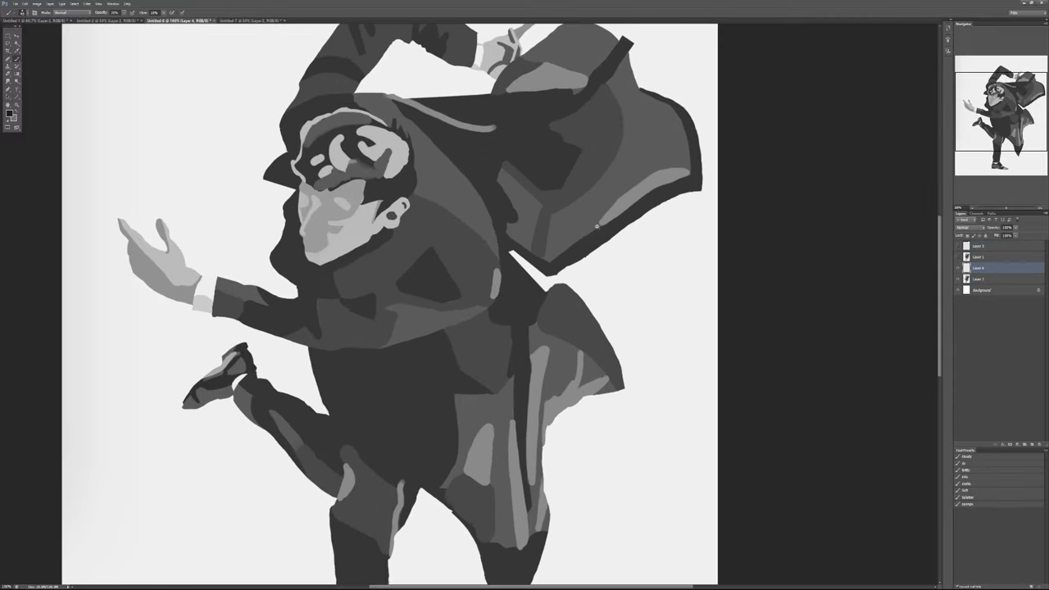
{"action": "left_click_drag", "start_coordinate": [576, 262], "coordinate": [643, 270]}
{"action": "scroll", "coordinate": [646, 399], "scroll_direction": "down", "scroll_amount": 1}
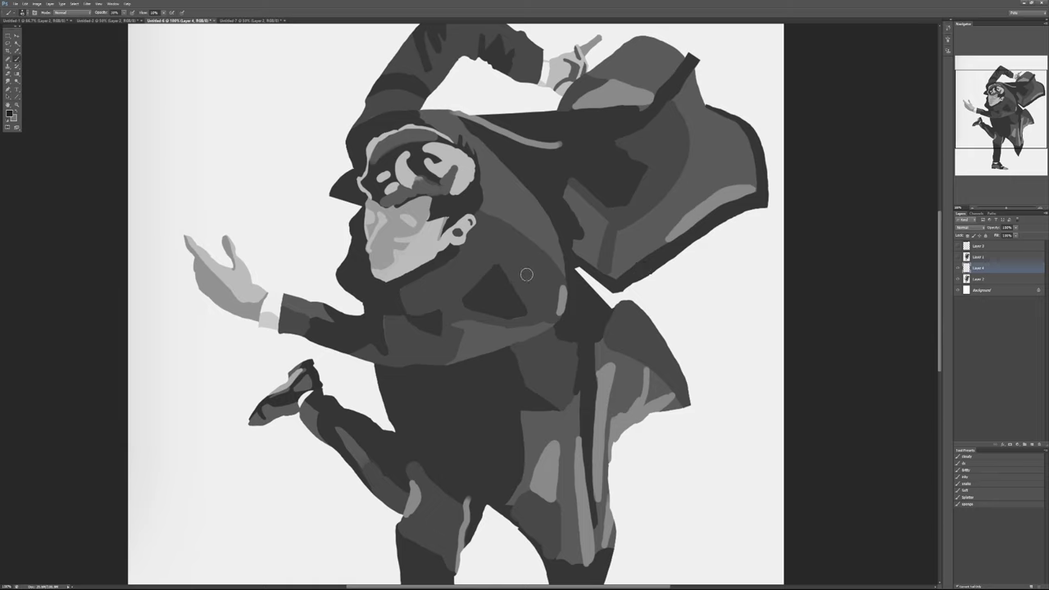
{"action": "left_click", "coordinate": [958, 247]}
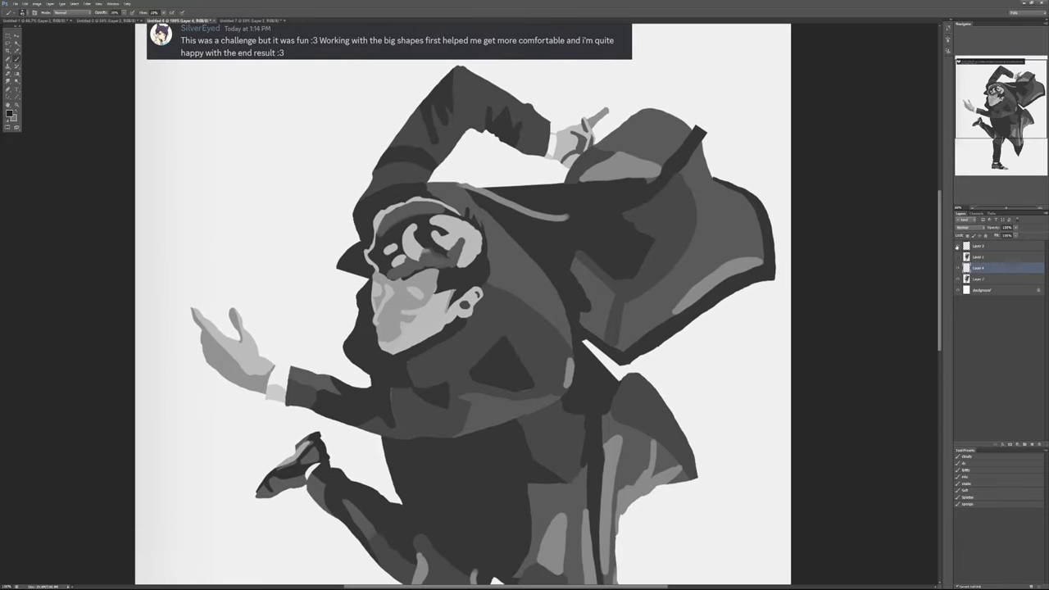
{"action": "left_click", "coordinate": [958, 247]}
{"action": "left_click", "coordinate": [563, 345], "text": "alt"}
{"action": "left_click_drag", "start_coordinate": [576, 418], "coordinate": [568, 304]}
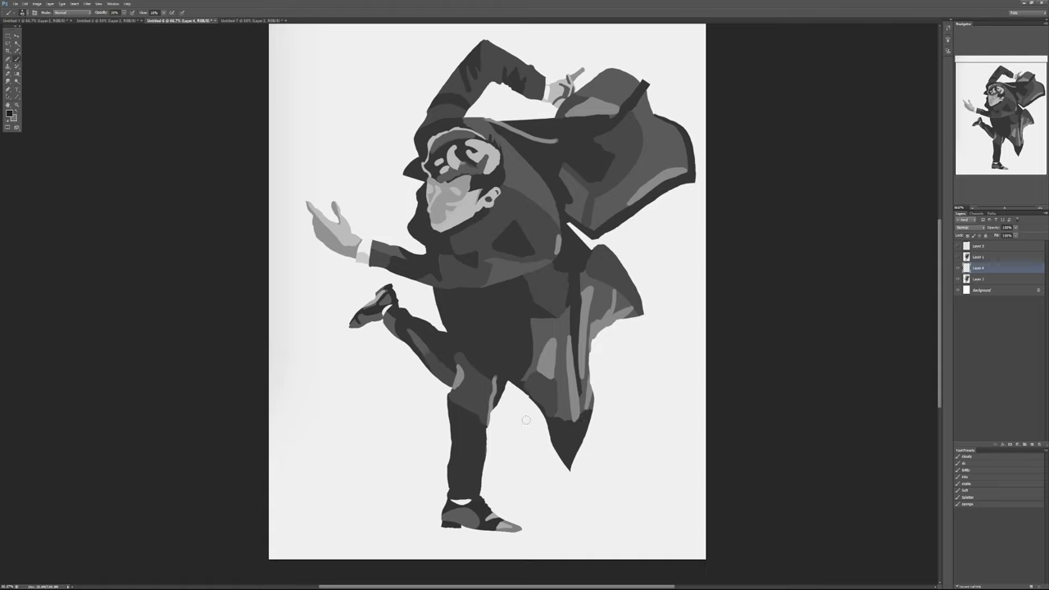
Block in the darkest shapes of the torso and flying coat with black at 100% opacity, and undo the strokes.
{"action": "key", "text": "d"}
{"action": "key", "text": "x"}
{"action": "key", "text": "x"}
{"action": "key", "text": "0"}
{"action": "mouse_move", "coordinate": [440, 292]}
{"action": "left_mouse_down"}
{"action": "mouse_move", "coordinate": [521, 279]}
{"action": "mouse_move", "coordinate": [528, 371]}
{"action": "mouse_move", "coordinate": [483, 376]}
{"action": "mouse_move", "coordinate": [436, 309]}
{"action": "mouse_move", "coordinate": [455, 305]}
{"action": "mouse_move", "coordinate": [466, 333]}
{"action": "mouse_move", "coordinate": [513, 342]}
{"action": "mouse_move", "coordinate": [525, 319]}
{"action": "left_mouse_up"}
{"action": "mouse_move", "coordinate": [504, 127]}
{"action": "left_mouse_down"}
{"action": "mouse_move", "coordinate": [564, 198]}
{"action": "mouse_move", "coordinate": [612, 175]}
{"action": "mouse_move", "coordinate": [583, 147]}
{"action": "mouse_move", "coordinate": [639, 95]}
{"action": "mouse_move", "coordinate": [550, 133]}
{"action": "mouse_move", "coordinate": [523, 127]}
{"action": "mouse_move", "coordinate": [568, 148]}
{"action": "mouse_move", "coordinate": [595, 188]}
{"action": "left_mouse_up"}
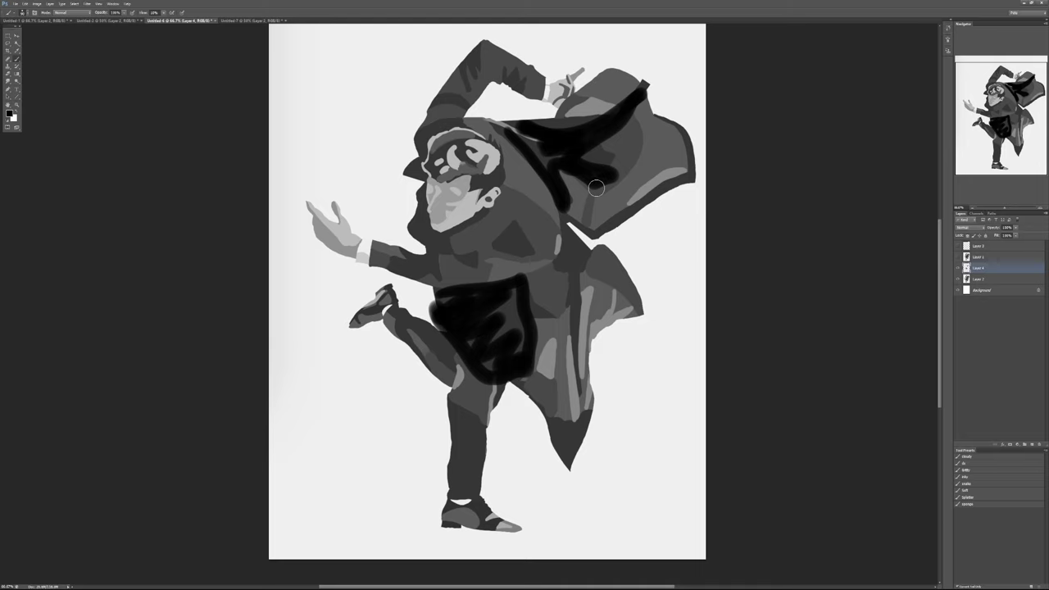
{"action": "key", "text": "ctrl+alt+z"}
{"action": "key", "text": "ctrl+alt+z"}
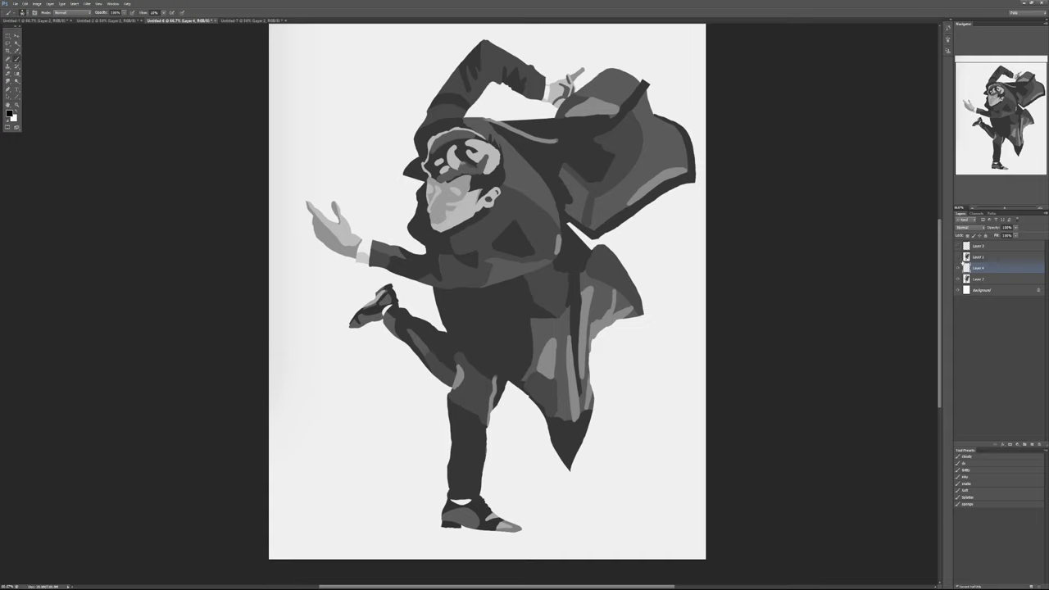
Compare the flat block-in with the finished painting by toggling the finished layer's visibility.
{"action": "left_click", "coordinate": [959, 256]}
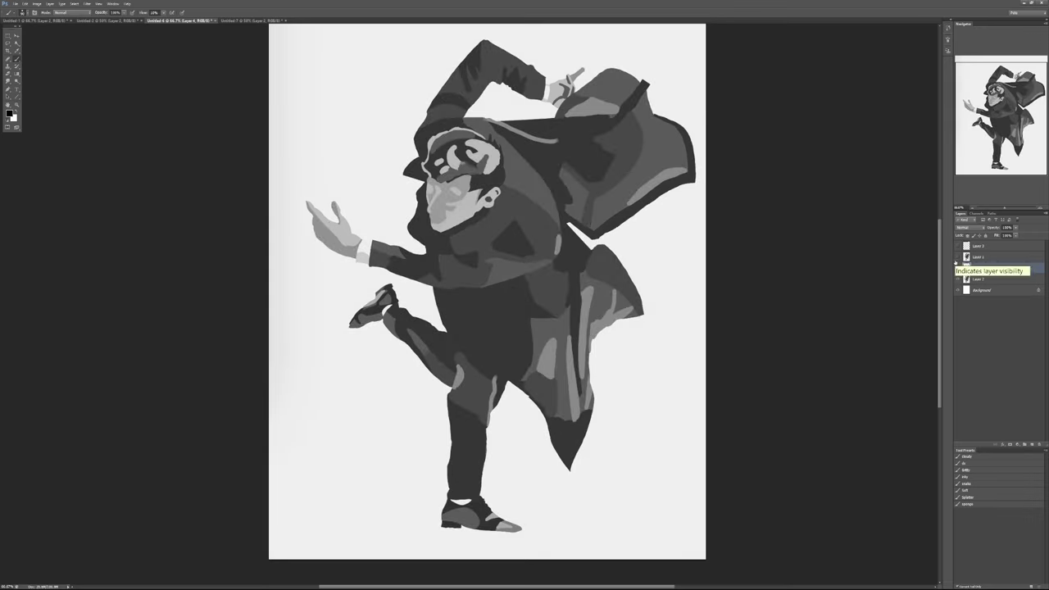
{"action": "left_click", "coordinate": [956, 263]}
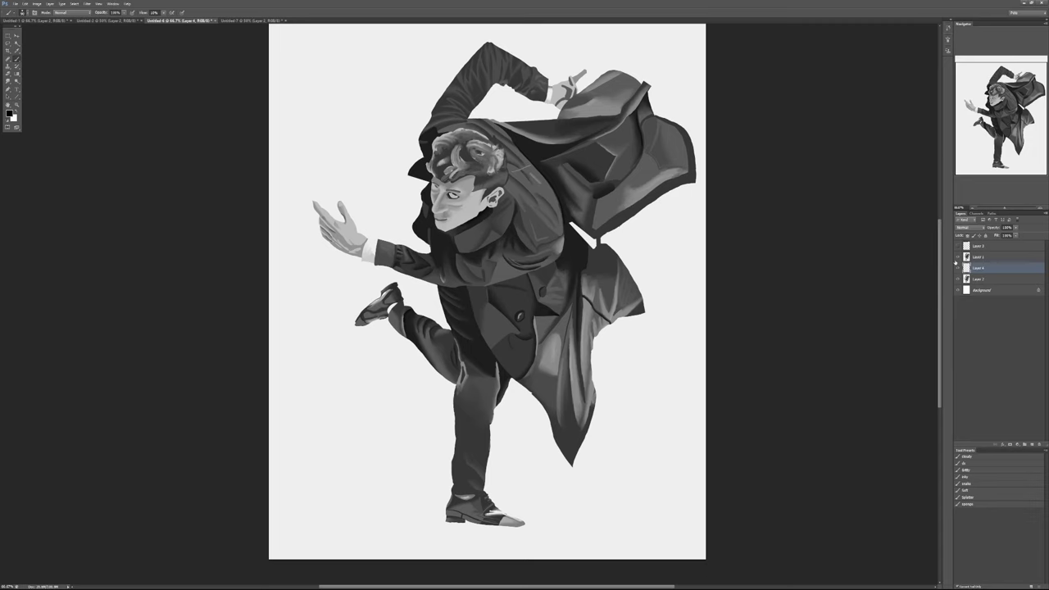
{"action": "left_click", "coordinate": [956, 263]}
{"action": "left_click", "coordinate": [956, 263]}
Close the reviewed painting without saving its changes and hide the comment layer of the next figure painting.
{"action": "left_click", "coordinate": [213, 19]}
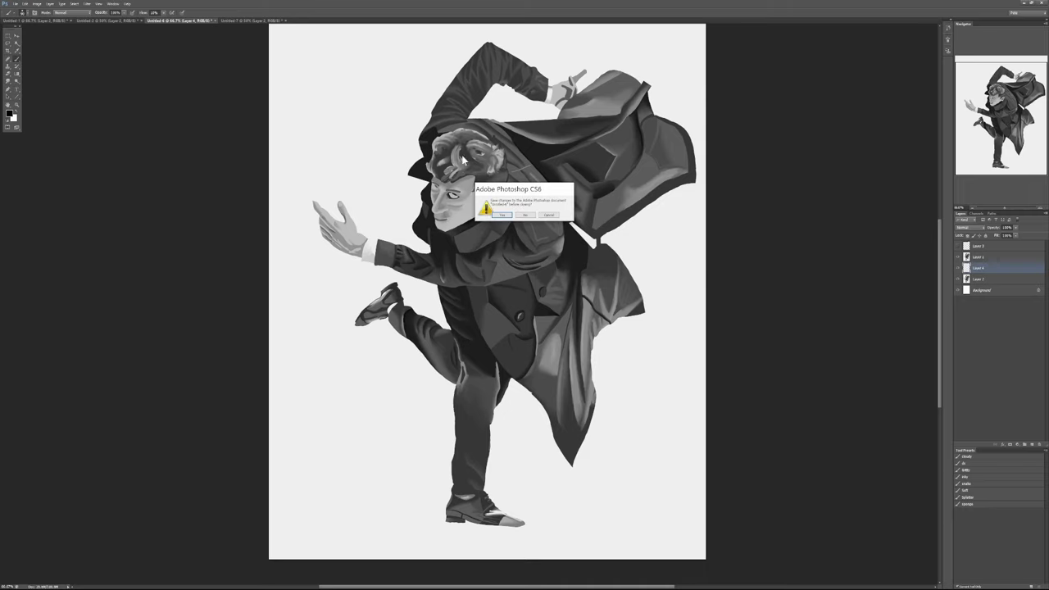
{"action": "left_click", "coordinate": [525, 214]}
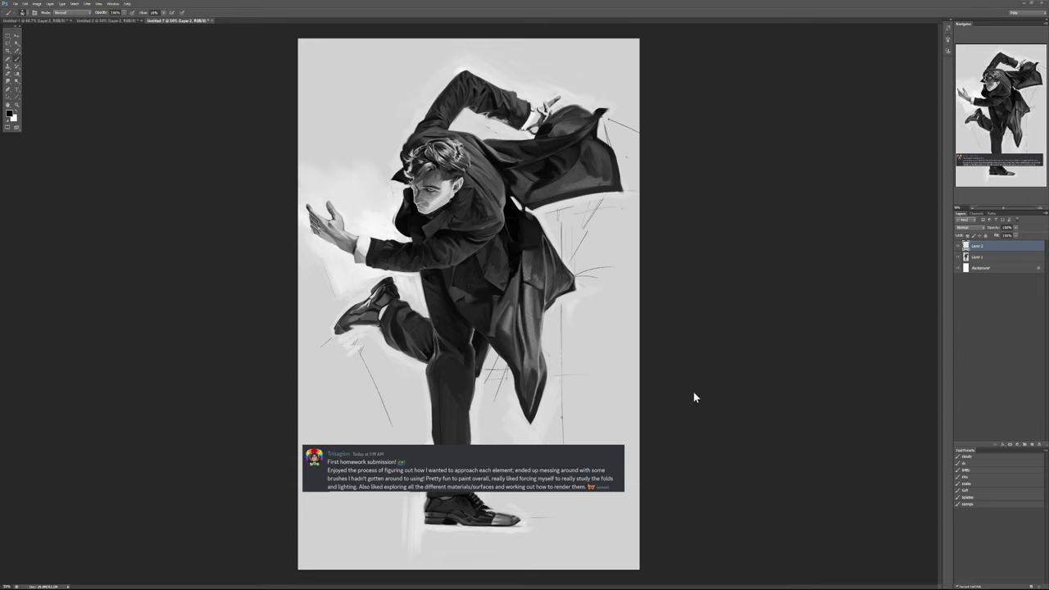
{"action": "left_click", "coordinate": [957, 246]}
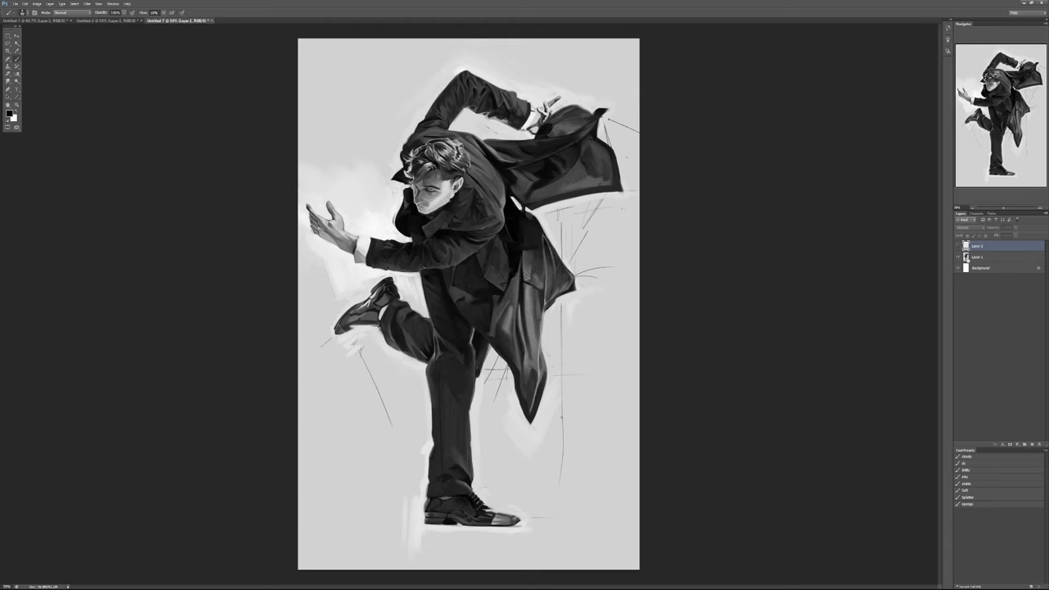
Add a new layer above the figure painting layer and briefly check the artist's comment layer.
{"action": "left_click", "coordinate": [972, 259]}
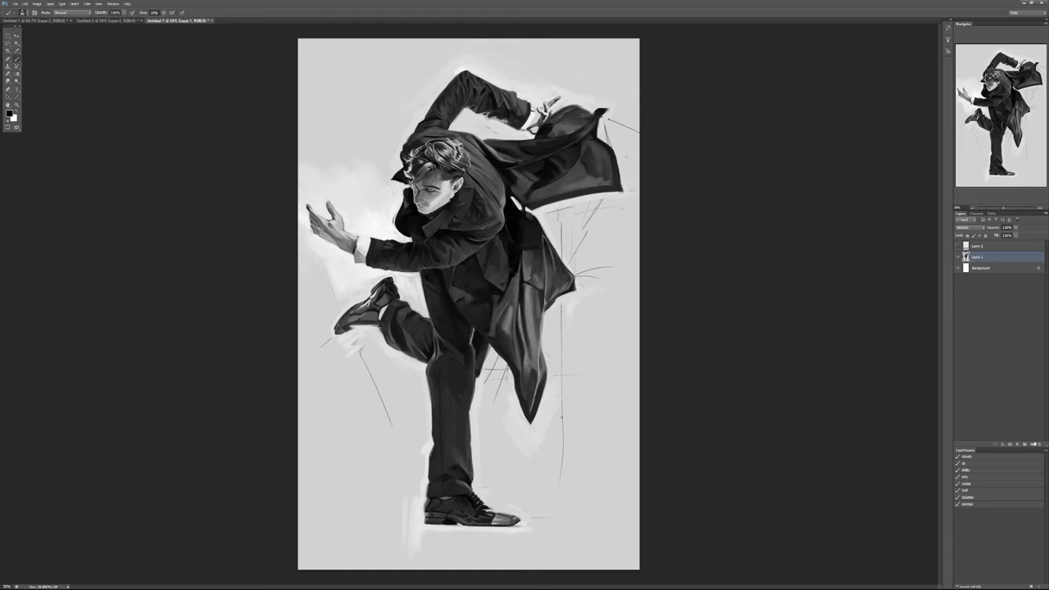
{"action": "left_click", "coordinate": [1033, 444]}
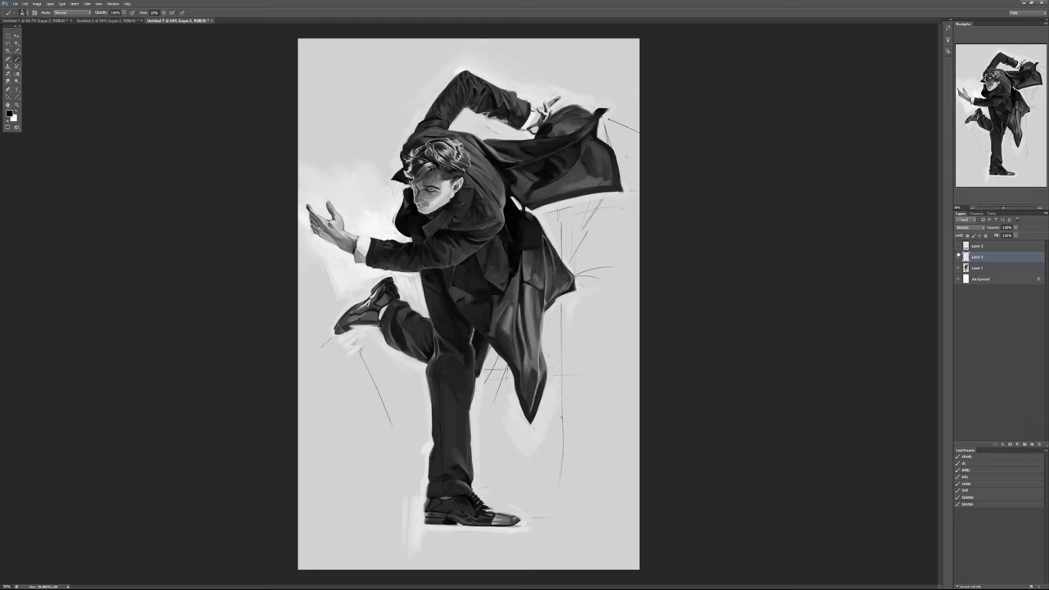
{"action": "left_click", "coordinate": [956, 247]}
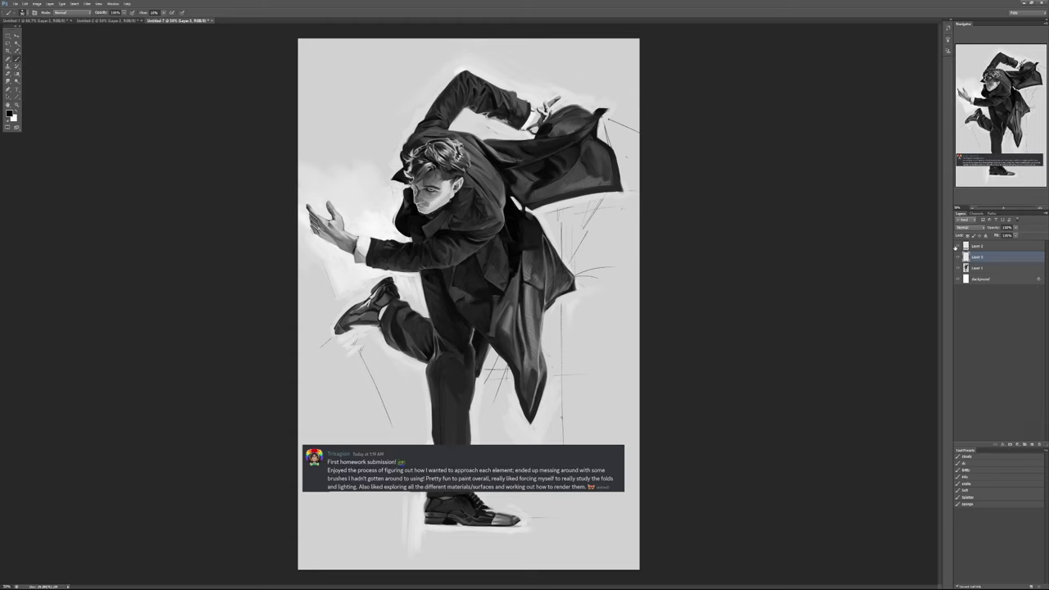
{"action": "left_click", "coordinate": [955, 247]}
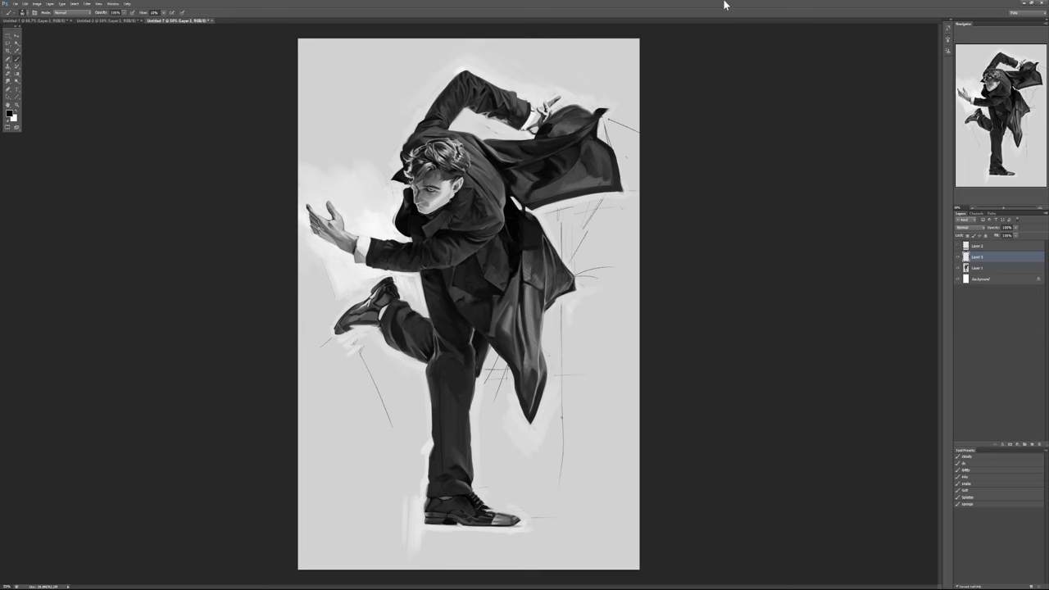
Examine the whole figure up close, from the planted shoe and trouser leg to the torso, flying coat and head.
{"action": "scroll", "coordinate": [517, 382], "scroll_direction": "up", "scroll_amount": 1}
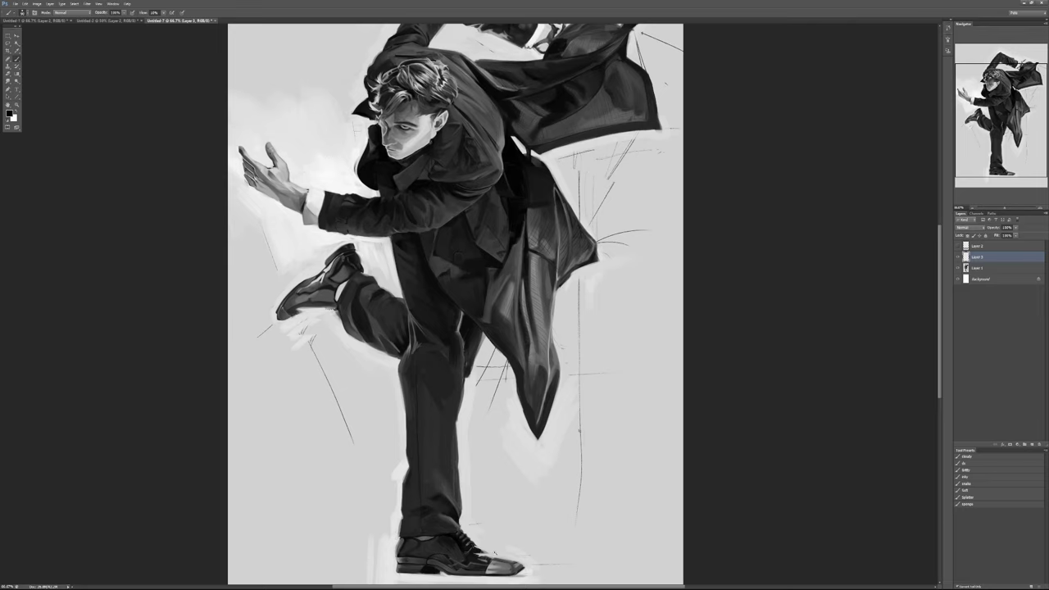
{"action": "left_click", "coordinate": [495, 554], "text": "ctrl"}
{"action": "left_click", "coordinate": [484, 544], "text": "ctrl"}
{"action": "left_click_drag", "start_coordinate": [483, 535], "coordinate": [503, 333]}
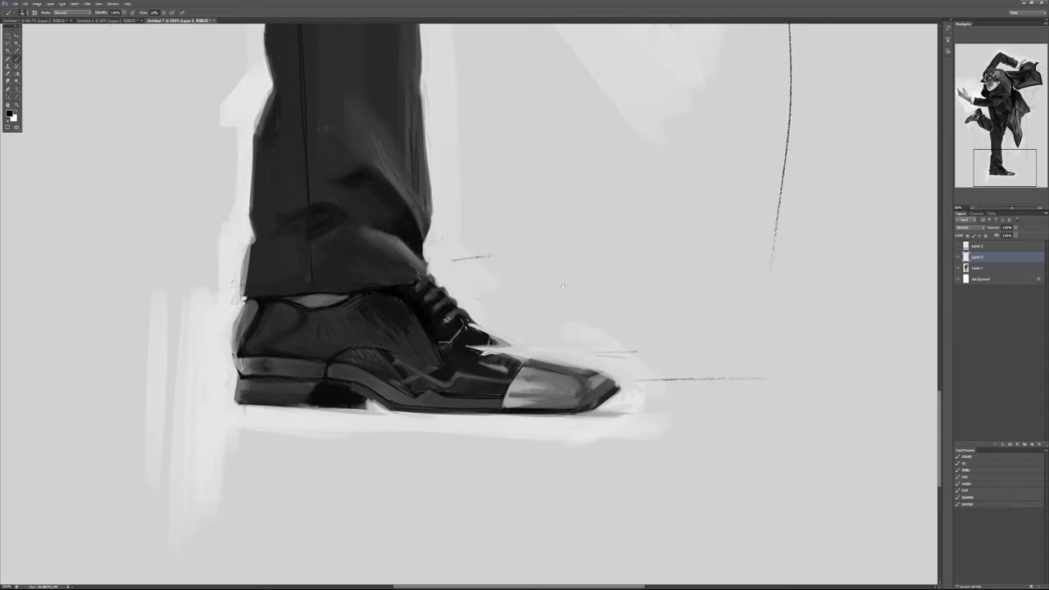
{"action": "scroll", "coordinate": [554, 278], "scroll_direction": "down", "scroll_amount": 1}
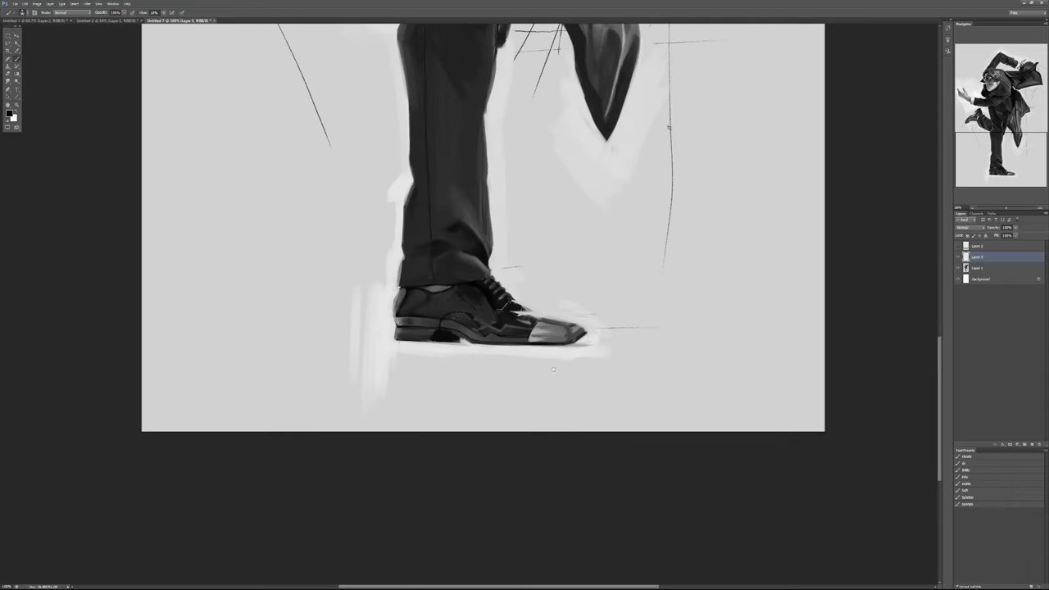
{"action": "scroll", "coordinate": [552, 353], "scroll_direction": "up", "scroll_amount": 3}
{"action": "scroll", "coordinate": [528, 223], "scroll_direction": "up", "scroll_amount": 7}
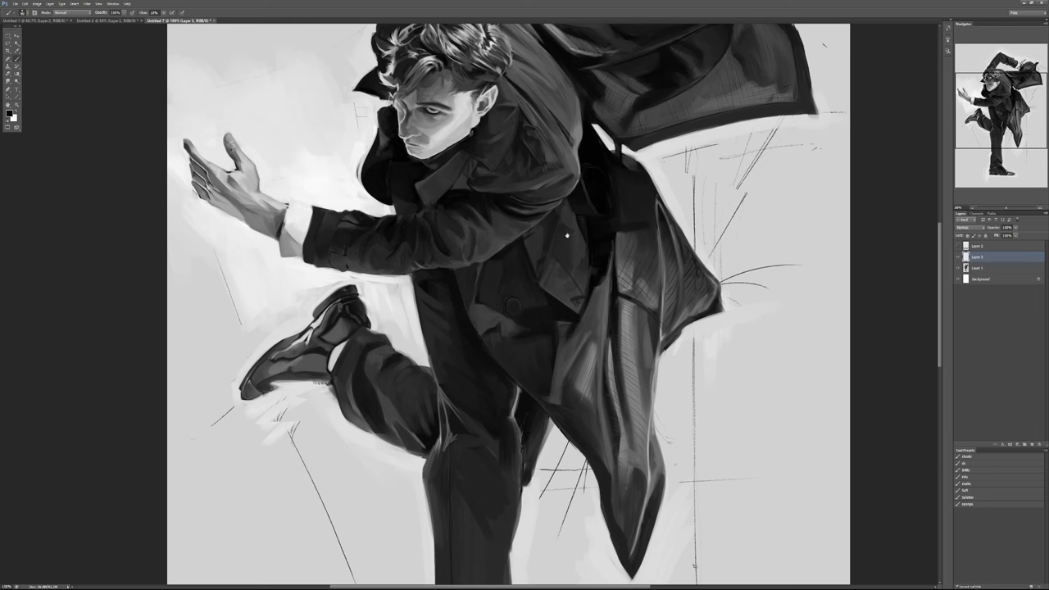
{"action": "scroll", "coordinate": [608, 289], "scroll_direction": "up", "scroll_amount": 4}
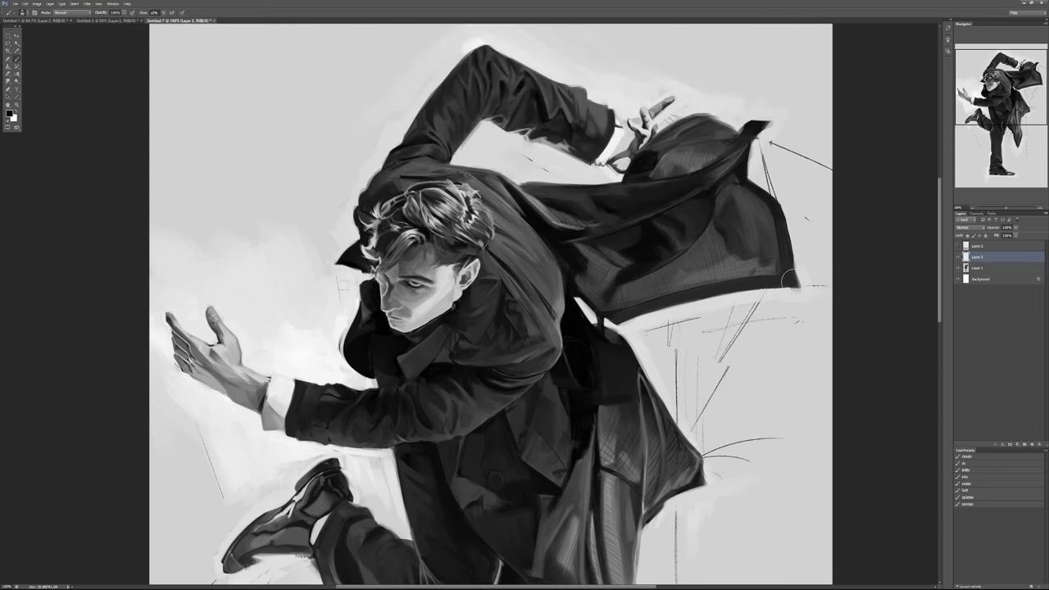
{"action": "scroll", "coordinate": [631, 292], "scroll_direction": "up", "scroll_amount": 1}
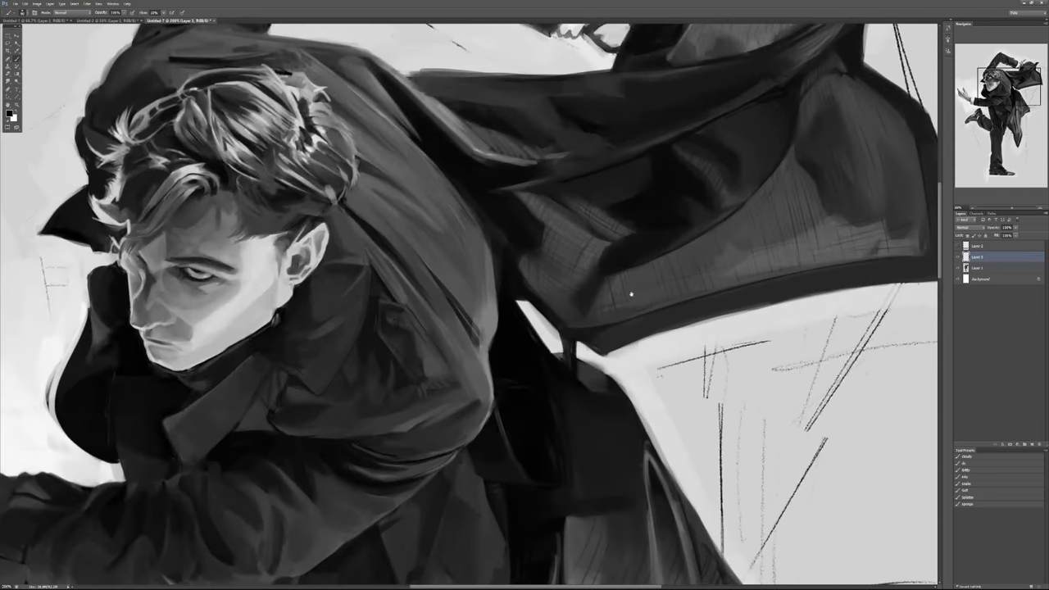
{"action": "left_click_drag", "start_coordinate": [426, 309], "coordinate": [719, 332]}
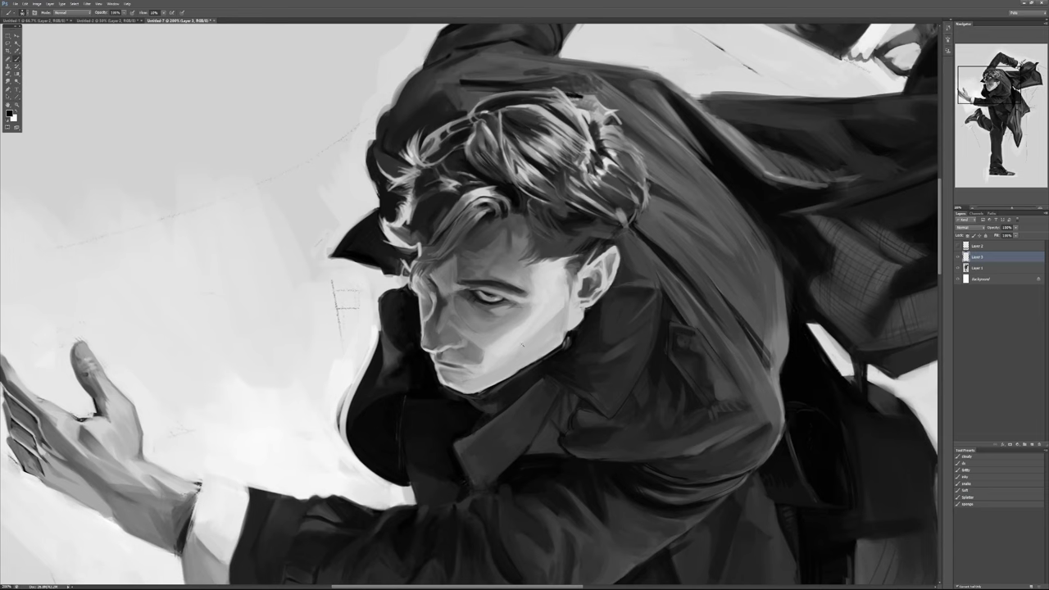
Examine the value planes and edges of the face, ear and coat collar up close.
{"action": "scroll", "coordinate": [521, 344], "scroll_direction": "up", "scroll_amount": 1}
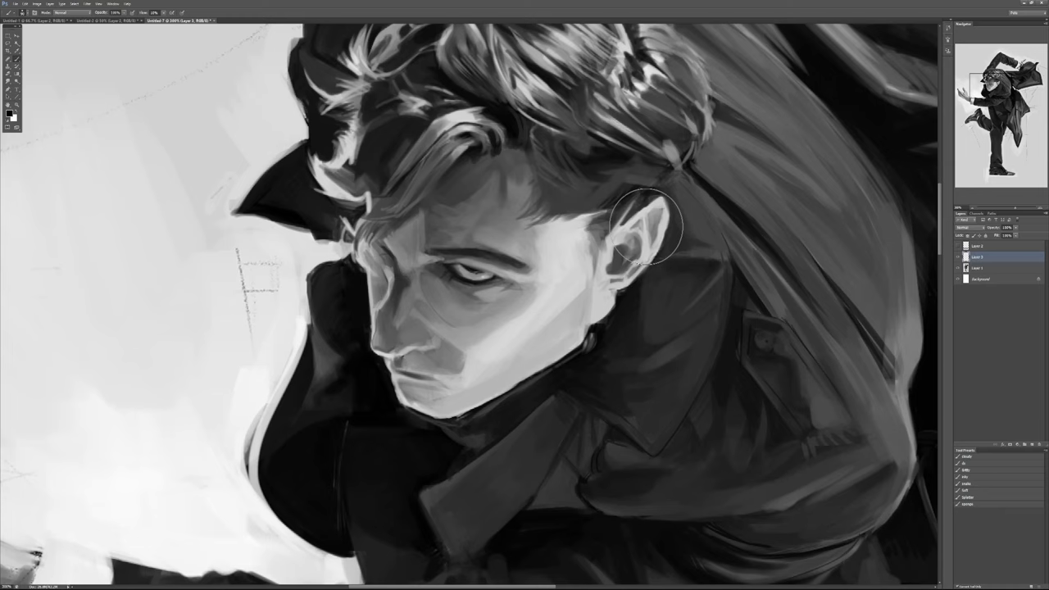
{"action": "scroll", "coordinate": [460, 286], "scroll_direction": "up", "scroll_amount": 1}
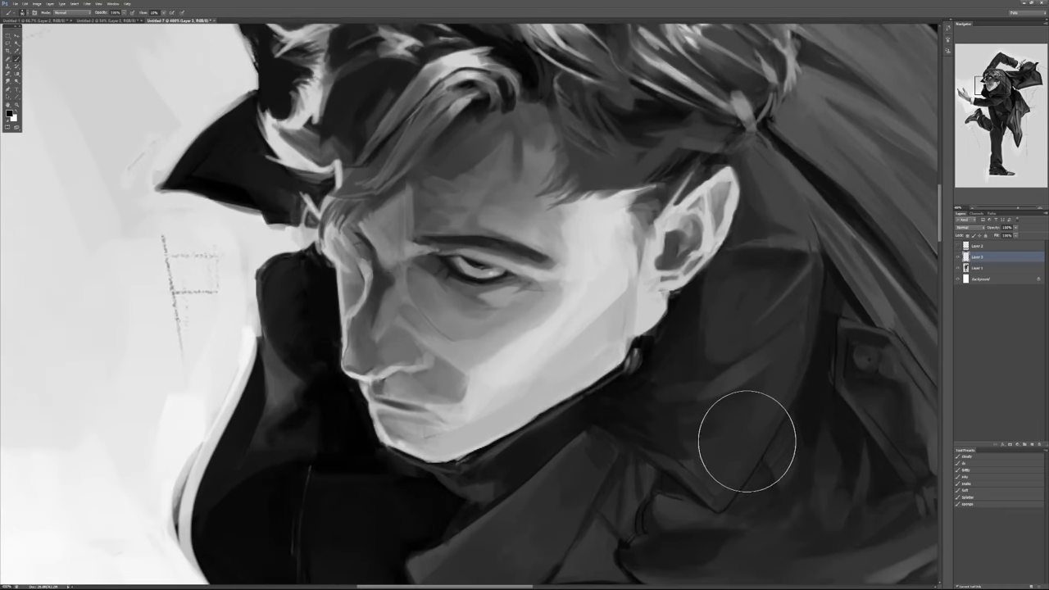
{"action": "mouse_move", "coordinate": [610, 316]}
{"action": "left_mouse_down"}
{"action": "mouse_move", "coordinate": [571, 400]}
{"action": "mouse_move", "coordinate": [537, 434]}
{"action": "left_mouse_up"}
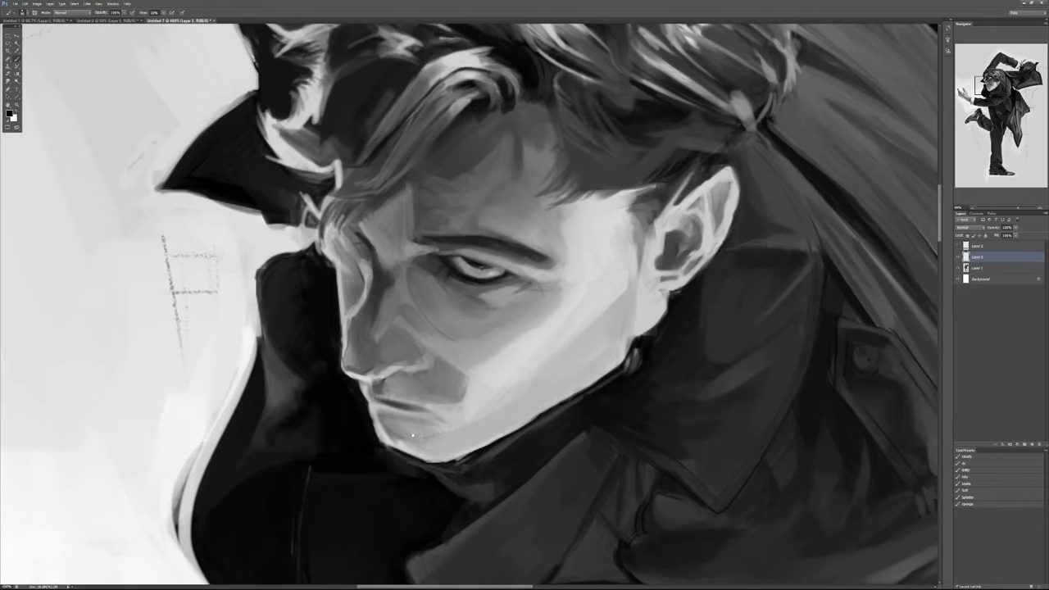
{"action": "scroll", "coordinate": [412, 436], "scroll_direction": "right", "scroll_amount": 3}
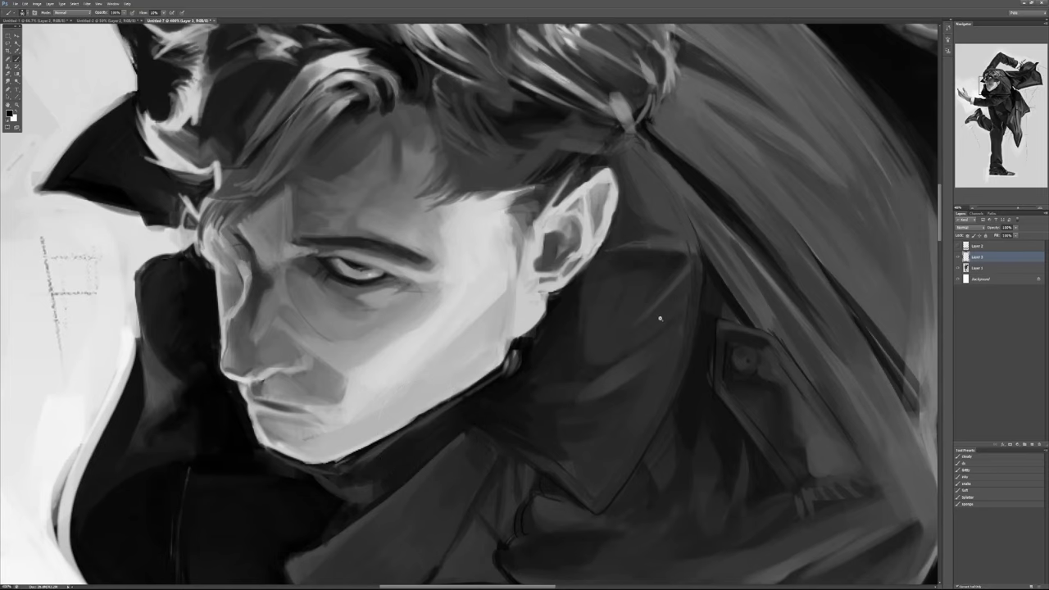
{"action": "scroll", "coordinate": [660, 318], "scroll_direction": "down", "scroll_amount": 2}
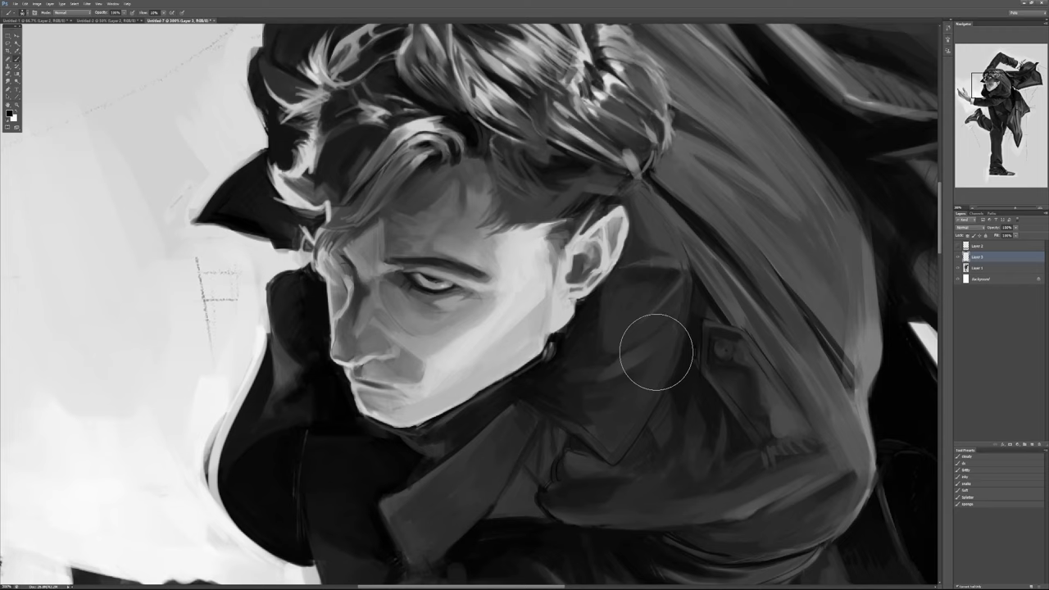
{"action": "left_click_drag", "start_coordinate": [656, 352], "coordinate": [634, 363]}
{"action": "scroll", "coordinate": [394, 315], "scroll_direction": "up", "scroll_amount": 1}
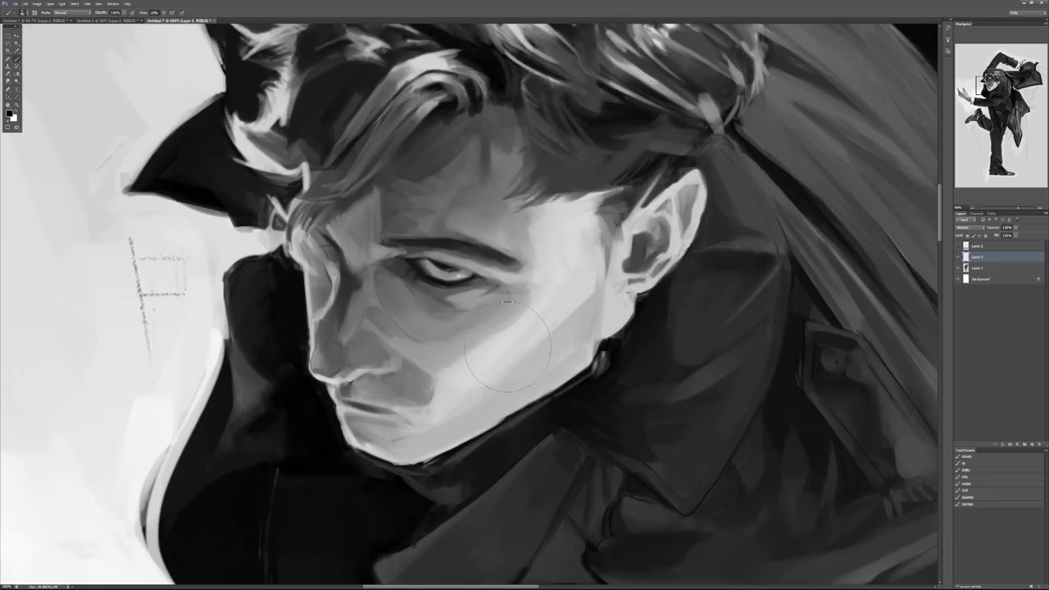
Darken the inner eye corner and soften the line beneath the eye with sampled face tones at 40% opacity.
{"action": "key", "text": "bracketleft"}
{"action": "key", "text": "bracketleft"}
{"action": "key", "text": "bracketleft"}
{"action": "key", "text": "bracketleft"}
{"action": "key", "text": "bracketleft"}
{"action": "key", "text": "bracketleft"}
{"action": "key", "text": "bracketleft"}
{"action": "key", "text": "bracketleft"}
{"action": "key", "text": "bracketleft"}
{"action": "key", "text": "bracketleft"}
{"action": "key", "text": "bracketleft"}
{"action": "key", "text": "x"}
{"action": "key", "text": "x"}
{"action": "left_click", "coordinate": [379, 280], "text": "alt"}
{"action": "key", "text": "]"}
{"action": "key", "text": "]"}
{"action": "key", "text": "]"}
{"action": "key", "text": "]"}
{"action": "key", "text": "]"}
{"action": "key", "text": "]"}
{"action": "key", "text": "]"}
{"action": "key", "text": "4"}
{"action": "left_click", "coordinate": [383, 284], "text": "alt"}
{"action": "left_click", "coordinate": [401, 318], "text": "alt"}
{"action": "left_click", "coordinate": [376, 280], "text": "alt"}
{"action": "left_click_drag", "start_coordinate": [387, 309], "coordinate": [418, 341]}
{"action": "mouse_move", "coordinate": [463, 250]}
{"action": "left_mouse_down"}
{"action": "mouse_move", "coordinate": [424, 400]}
{"action": "mouse_move", "coordinate": [505, 300]}
{"action": "left_mouse_up"}
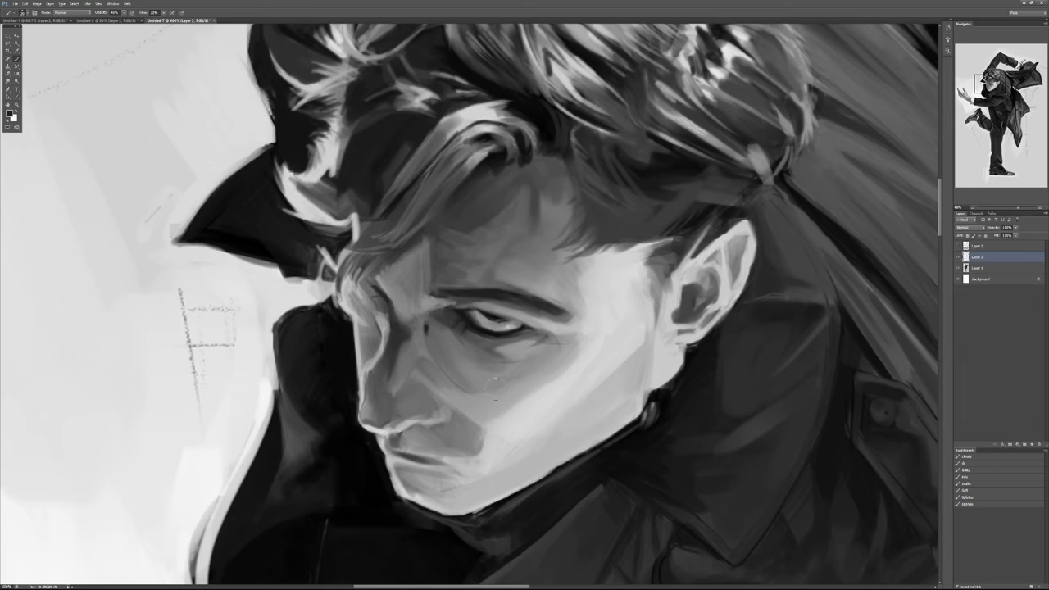
Examine the plaid texture of the flying coat and the fold rendering across the shoulder and back.
{"action": "scroll", "coordinate": [545, 340], "scroll_direction": "down", "scroll_amount": 3}
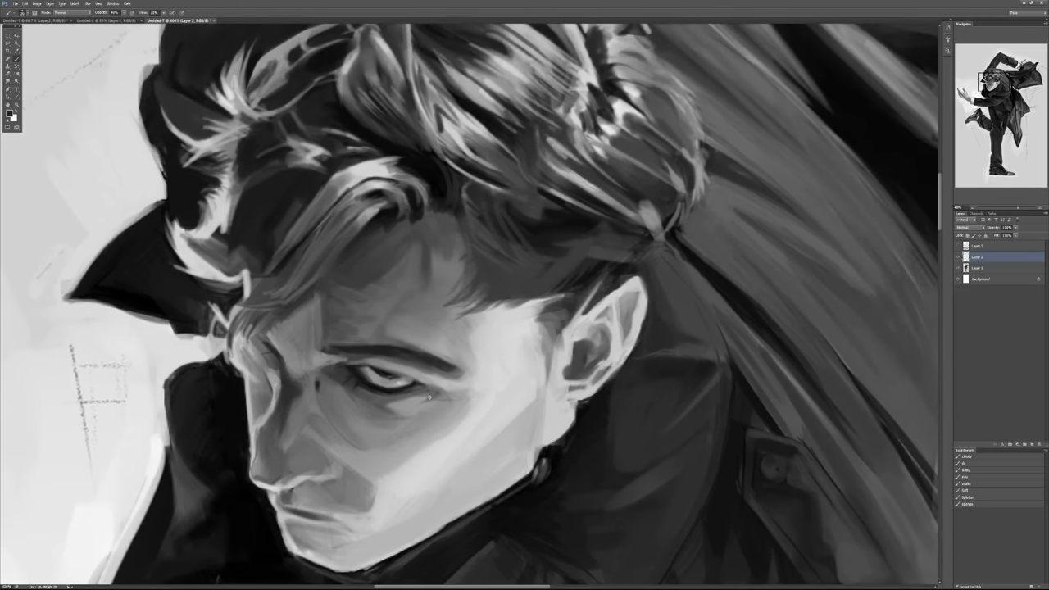
{"action": "scroll", "coordinate": [555, 344], "scroll_direction": "down", "scroll_amount": 2}
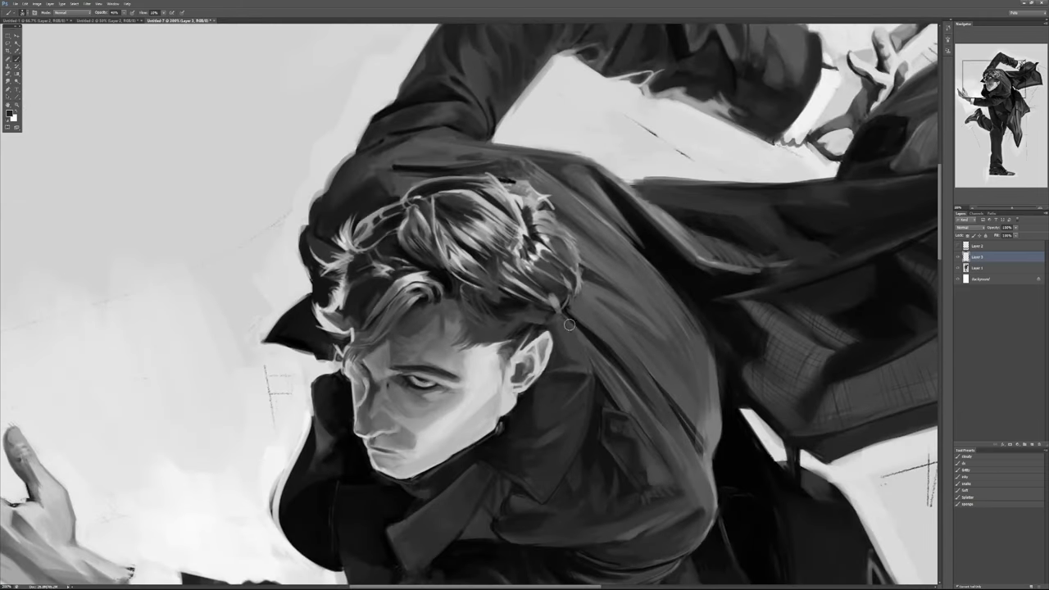
{"action": "scroll", "coordinate": [778, 317], "scroll_direction": "up", "scroll_amount": 4}
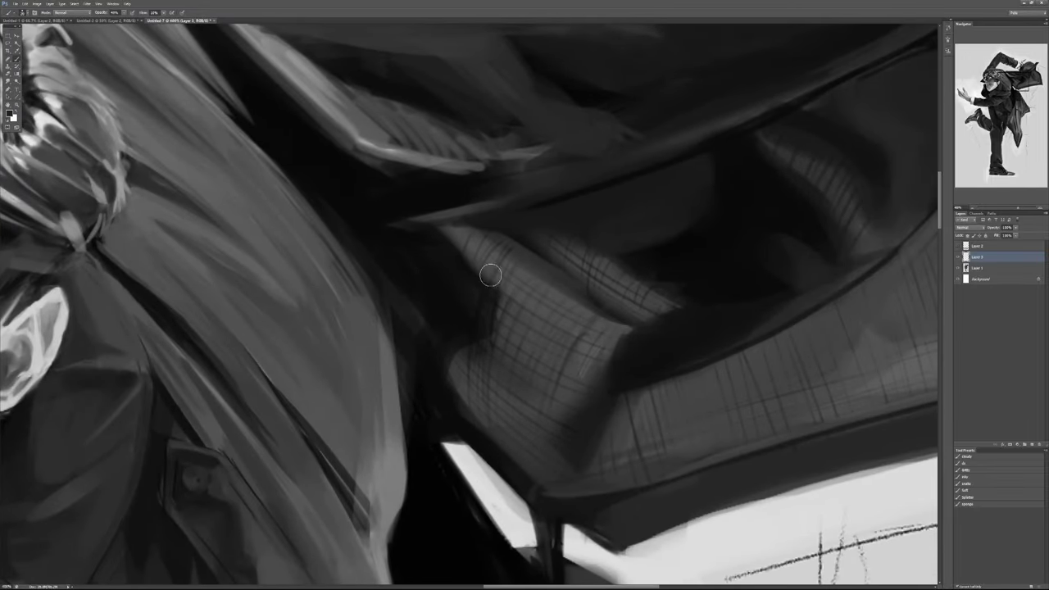
{"action": "left_click_drag", "start_coordinate": [698, 391], "coordinate": [466, 368]}
{"action": "mouse_move", "coordinate": [712, 213]}
{"action": "left_mouse_down"}
{"action": "mouse_move", "coordinate": [686, 332]}
{"action": "mouse_move", "coordinate": [563, 443]}
{"action": "mouse_move", "coordinate": [577, 461]}
{"action": "mouse_move", "coordinate": [391, 461]}
{"action": "mouse_move", "coordinate": [571, 410]}
{"action": "mouse_move", "coordinate": [434, 429]}
{"action": "mouse_move", "coordinate": [614, 344]}
{"action": "left_mouse_up"}
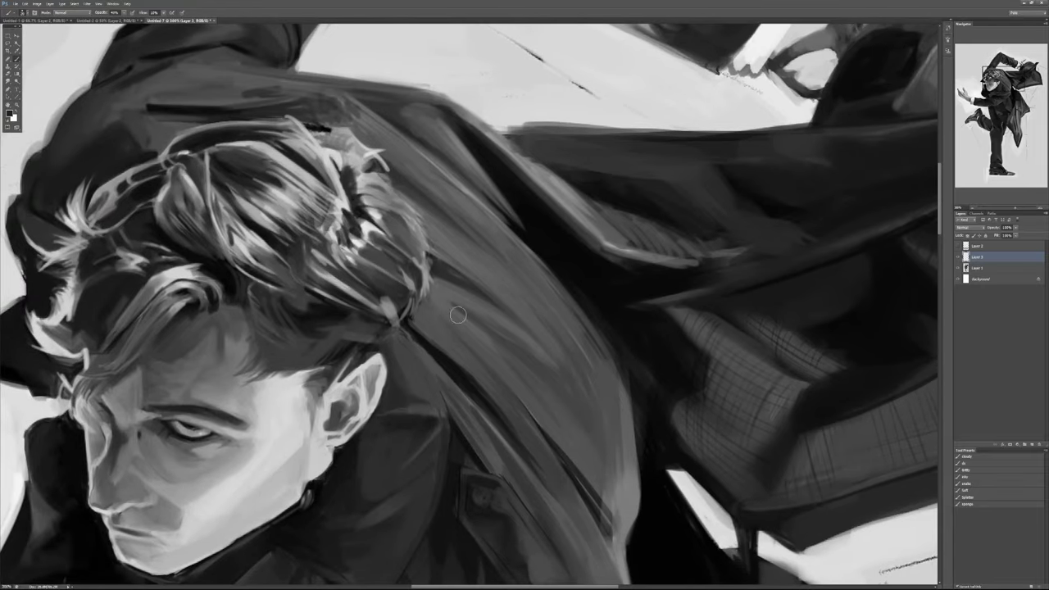
{"action": "left_click", "coordinate": [524, 334], "text": "ctrl"}
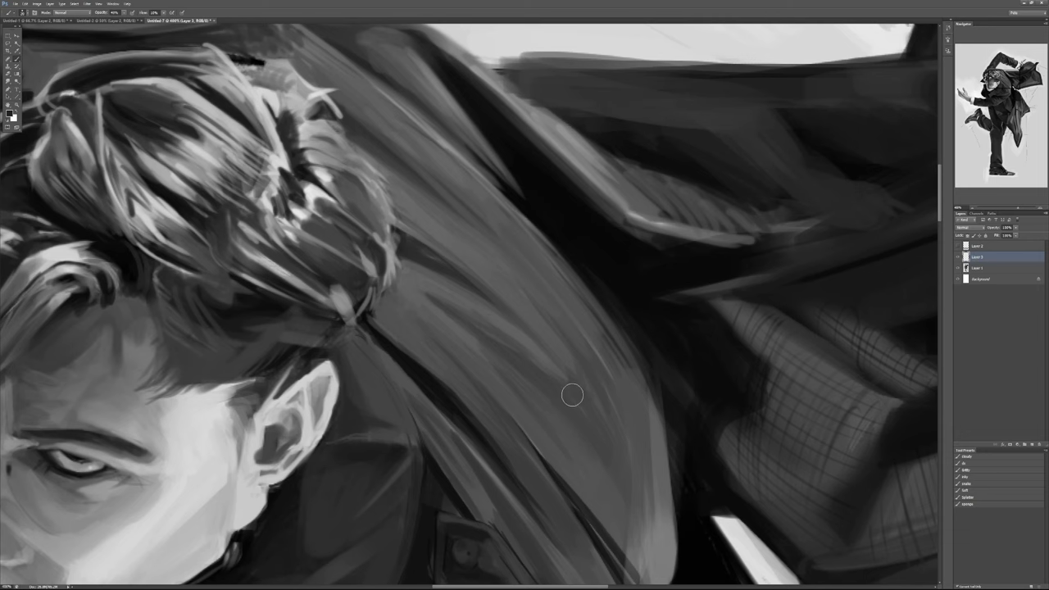
{"action": "mouse_move", "coordinate": [614, 440]}
{"action": "left_mouse_down"}
{"action": "mouse_move", "coordinate": [732, 263]}
{"action": "mouse_move", "coordinate": [637, 413]}
{"action": "left_mouse_up"}
{"action": "scroll", "coordinate": [727, 284], "scroll_direction": "down", "scroll_amount": 1}
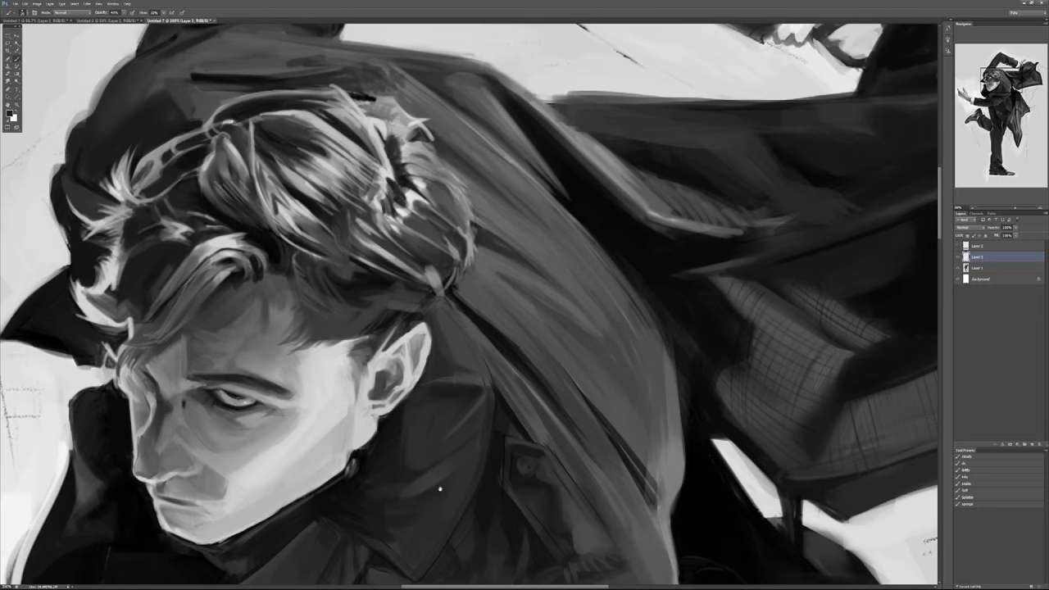
{"action": "mouse_move", "coordinate": [443, 484]}
{"action": "left_mouse_down"}
{"action": "mouse_move", "coordinate": [534, 429]}
{"action": "mouse_move", "coordinate": [517, 450]}
{"action": "mouse_move", "coordinate": [534, 429]}
{"action": "mouse_move", "coordinate": [545, 435]}
{"action": "left_mouse_up"}
{"action": "left_click_drag", "start_coordinate": [559, 386], "coordinate": [474, 492]}
Compare the head with the raised arm and coat from a wider view, and inspect the face again.
{"action": "left_click", "coordinate": [530, 441], "text": "alt"}
{"action": "left_click", "coordinate": [544, 435], "text": "alt"}
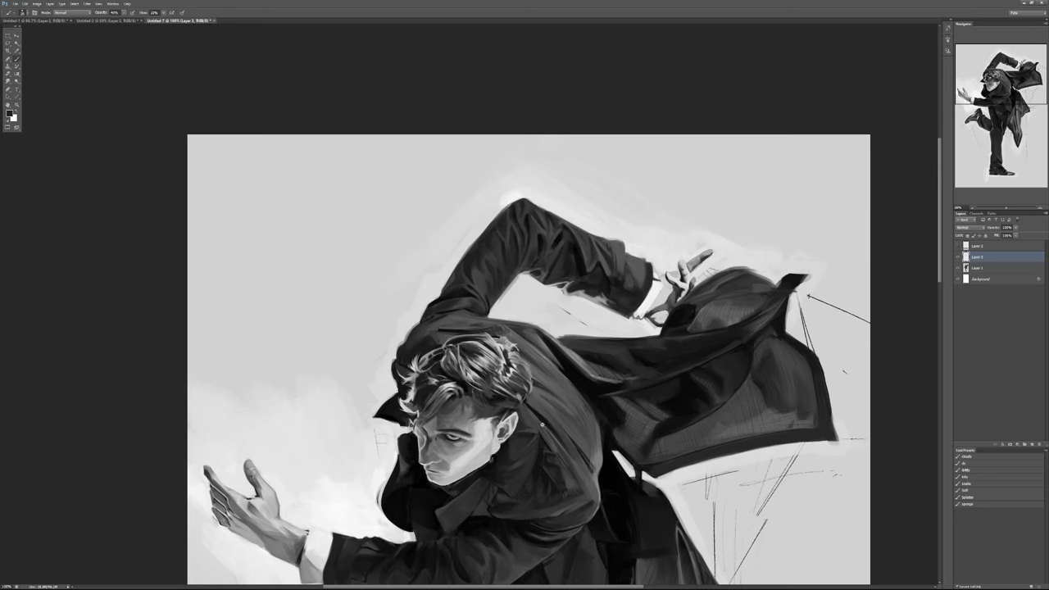
{"action": "scroll", "coordinate": [542, 424], "scroll_direction": "up", "scroll_amount": 1}
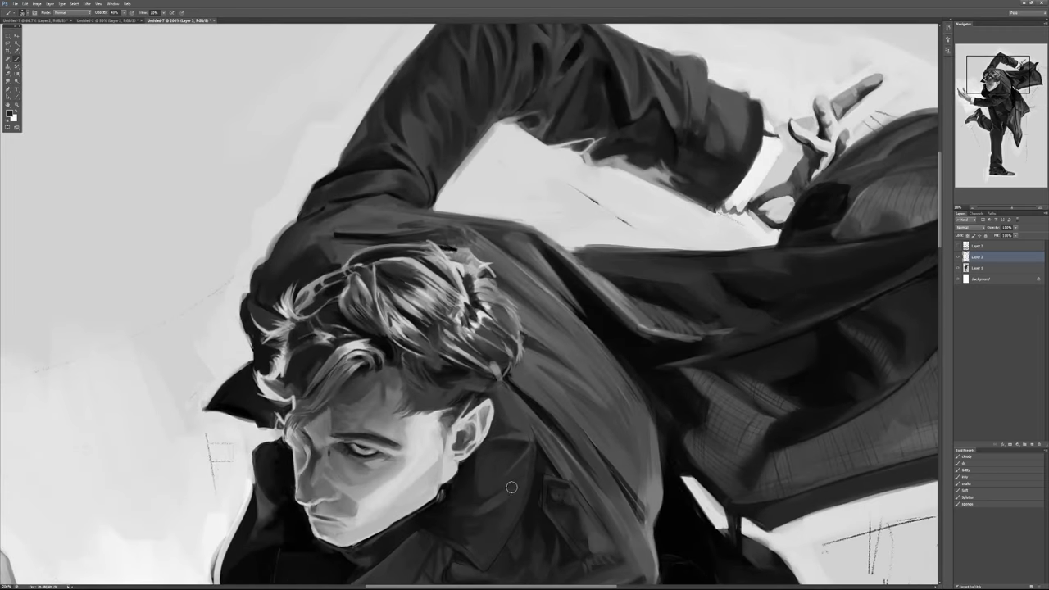
{"action": "scroll", "coordinate": [348, 482], "scroll_direction": "up", "scroll_amount": 1}
{"action": "scroll", "coordinate": [347, 482], "scroll_direction": "up", "scroll_amount": 1}
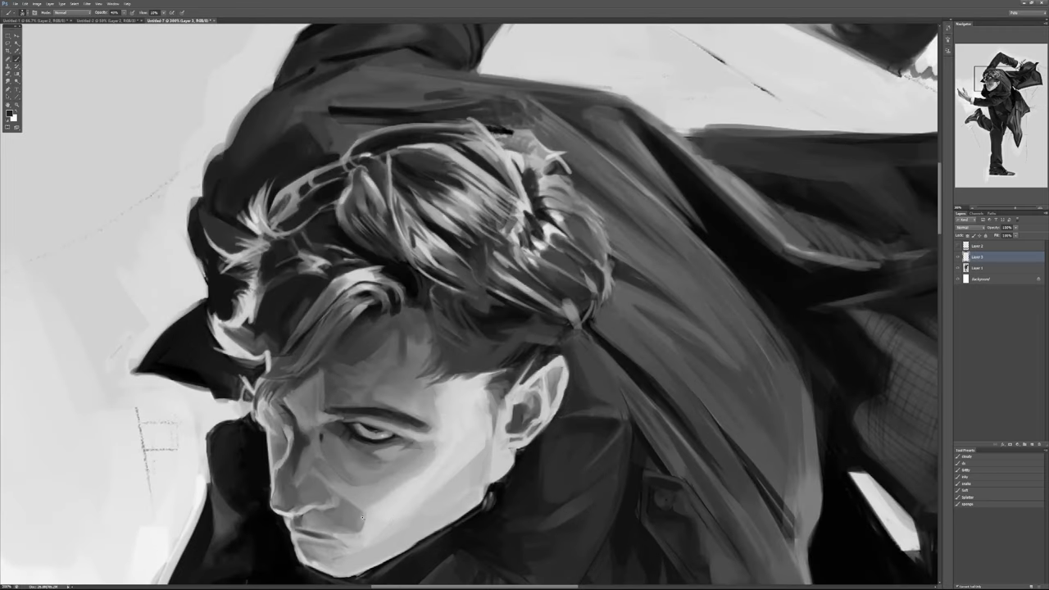
{"action": "left_click_drag", "start_coordinate": [366, 523], "coordinate": [474, 355]}
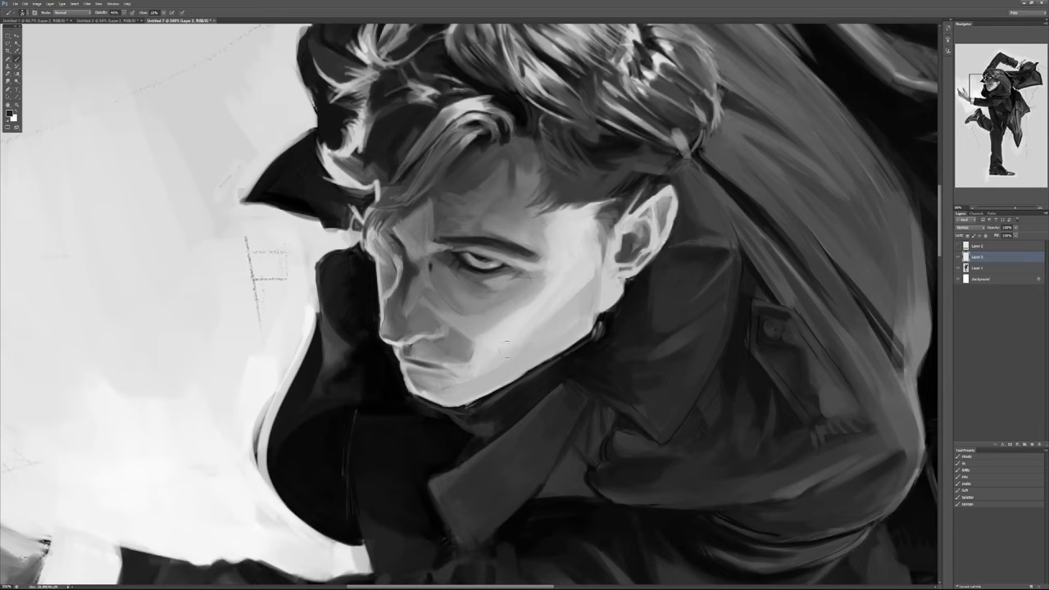
Reset the painting colours to black and white, set the brush opacity to 100%, and inspect the collar and sleeve folds.
{"action": "left_click", "coordinate": [524, 283], "text": "ctrl"}
{"action": "key", "text": "d"}
{"action": "key", "text": "x"}
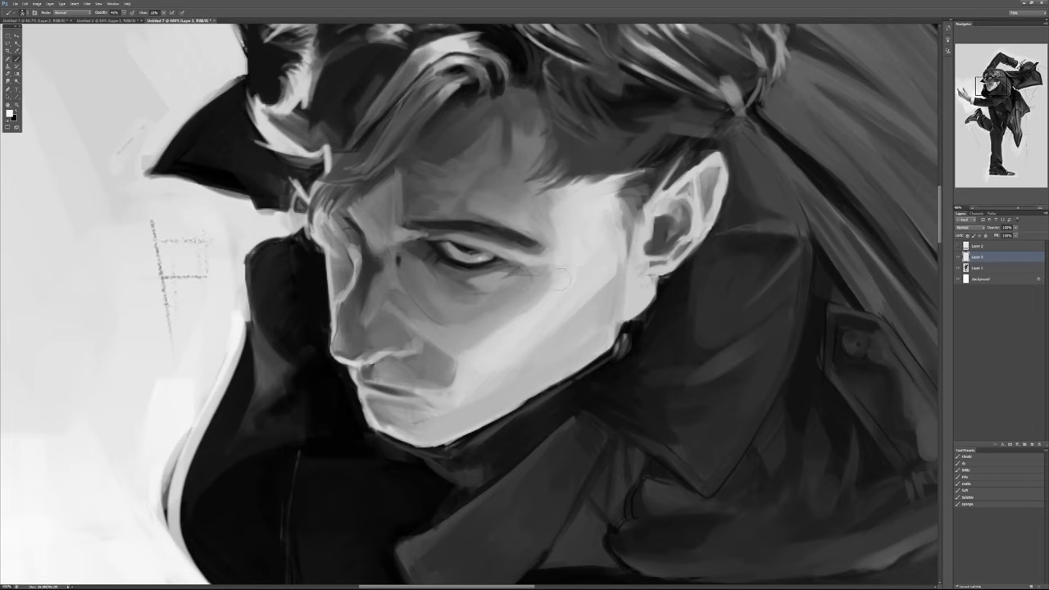
{"action": "key", "text": "x"}
{"action": "left_click_drag", "start_coordinate": [686, 503], "coordinate": [569, 304]}
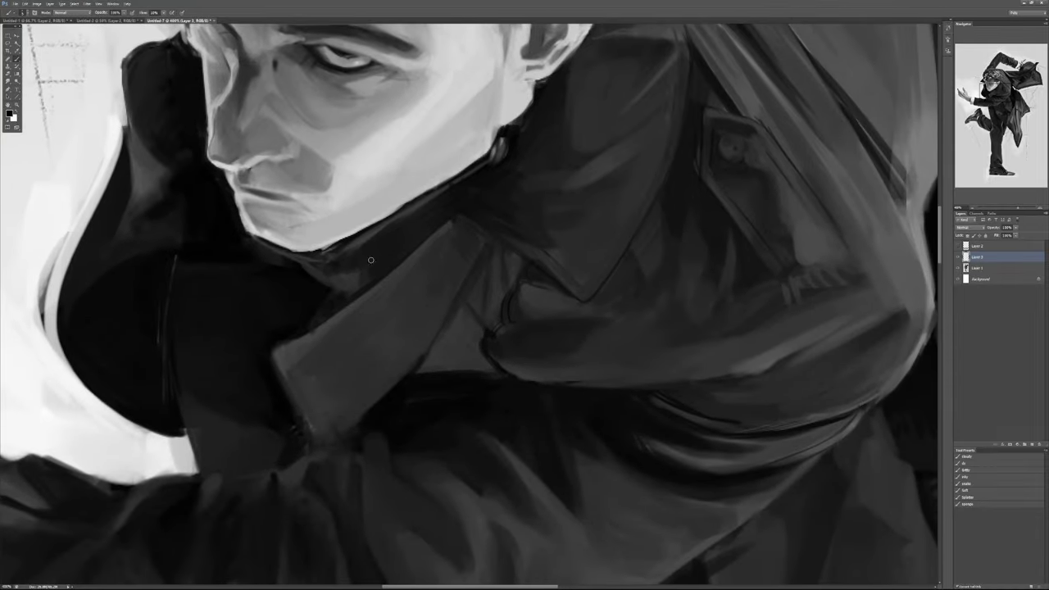
{"action": "left_click_drag", "start_coordinate": [498, 311], "coordinate": [539, 176]}
{"action": "scroll", "coordinate": [539, 218], "scroll_direction": "down", "scroll_amount": 1}
{"action": "left_click_drag", "start_coordinate": [539, 220], "coordinate": [535, 389]}
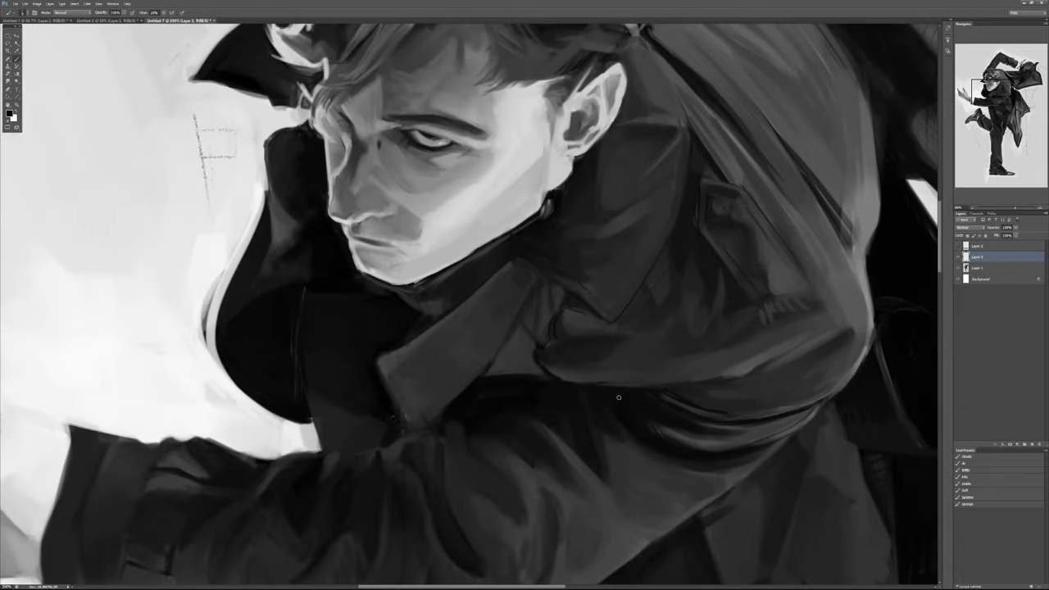
Examine the painted figure's face, coat folds, raised arm, legs and shoes, both close up and as a whole.
{"action": "left_click_drag", "start_coordinate": [673, 271], "coordinate": [523, 473]}
{"action": "scroll", "coordinate": [586, 419], "scroll_direction": "down", "scroll_amount": 2}
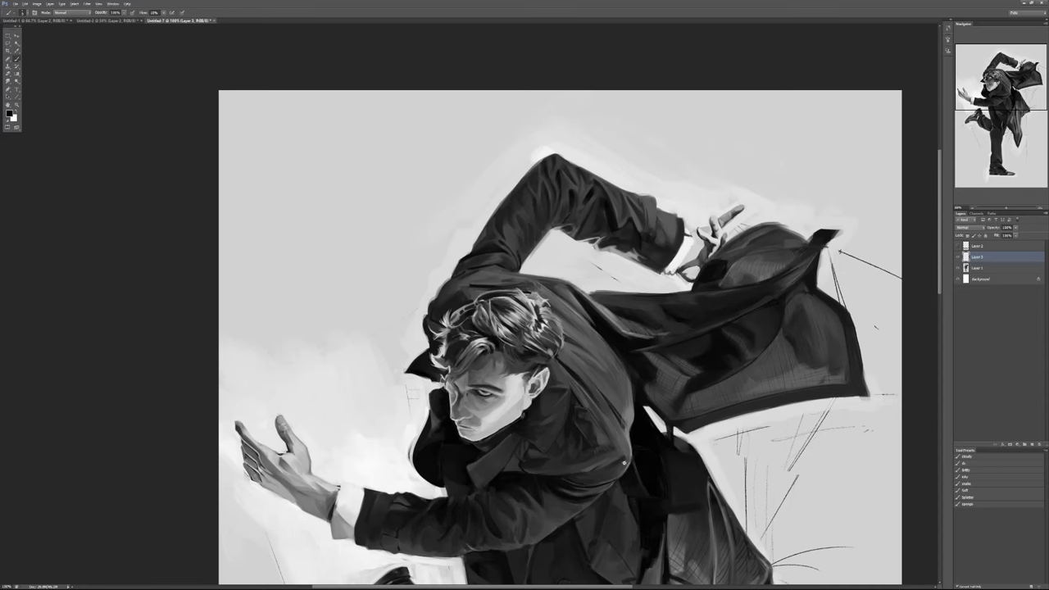
{"action": "scroll", "coordinate": [624, 463], "scroll_direction": "down", "scroll_amount": 1}
{"action": "left_click_drag", "start_coordinate": [624, 500], "coordinate": [609, 309]}
{"action": "left_click_drag", "start_coordinate": [600, 450], "coordinate": [589, 338]}
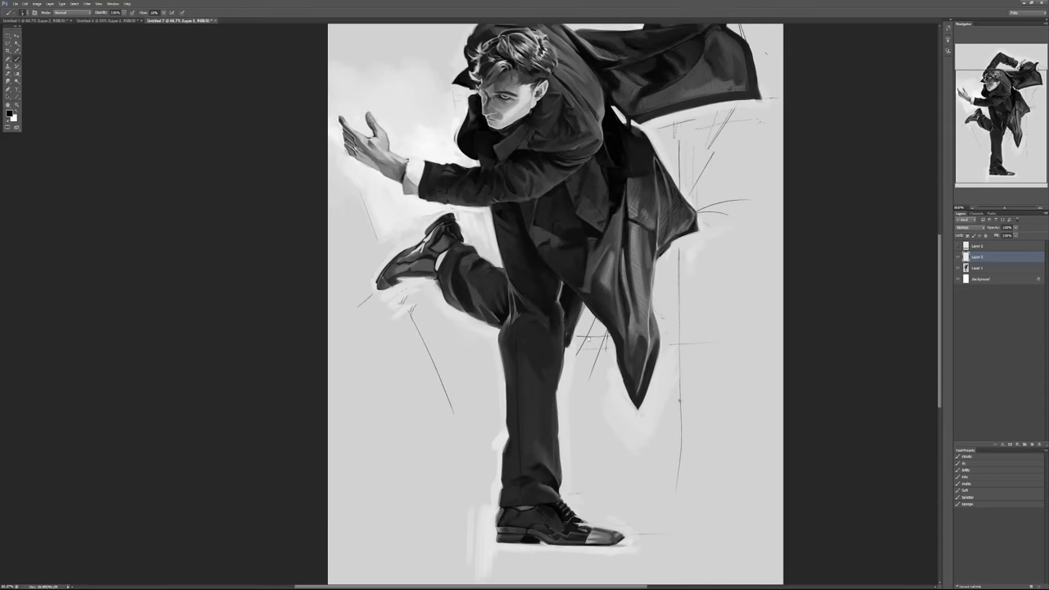
{"action": "scroll", "coordinate": [588, 340], "scroll_direction": "up", "scroll_amount": 3}
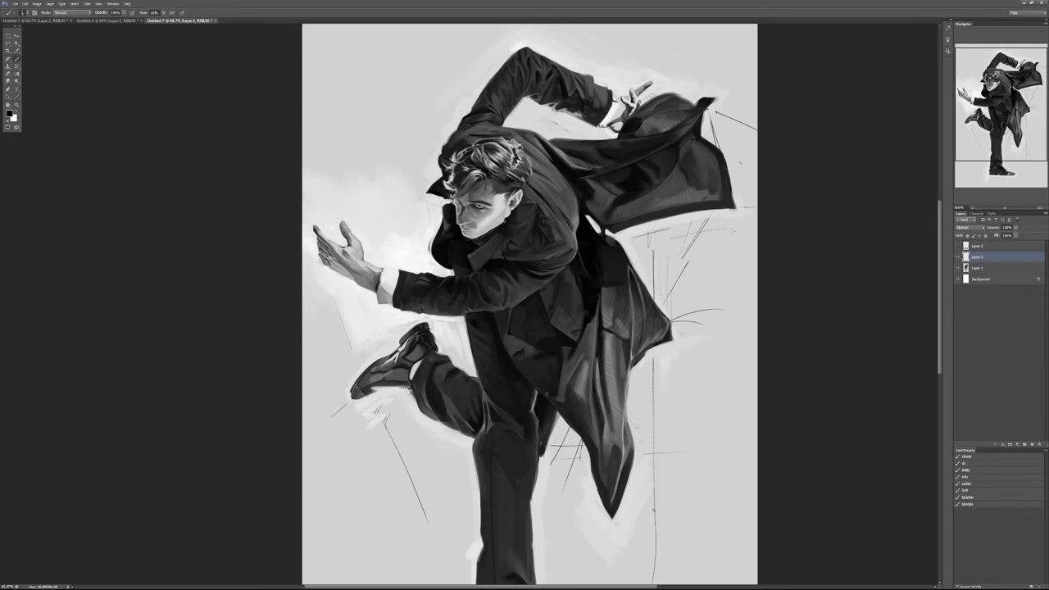
{"action": "left_click_drag", "start_coordinate": [547, 395], "coordinate": [545, 216]}
{"action": "left_click_drag", "start_coordinate": [502, 382], "coordinate": [488, 495]}
{"action": "key", "text": "ctrl+minus"}
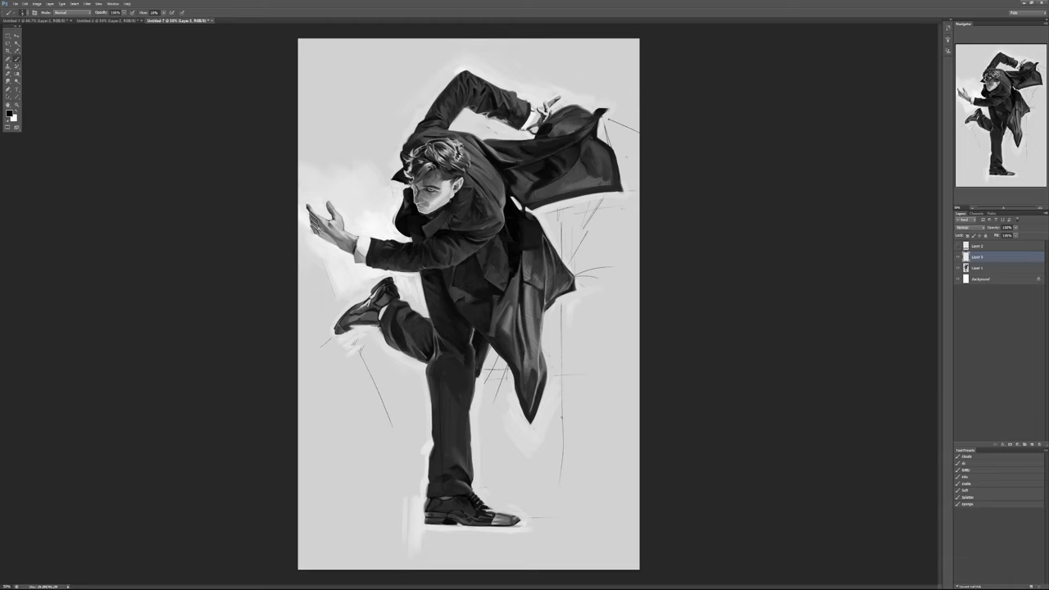
Close the current figure painting document and bring up the first open document.
{"action": "left_click", "coordinate": [211, 20]}
{"action": "left_click", "coordinate": [524, 214]}
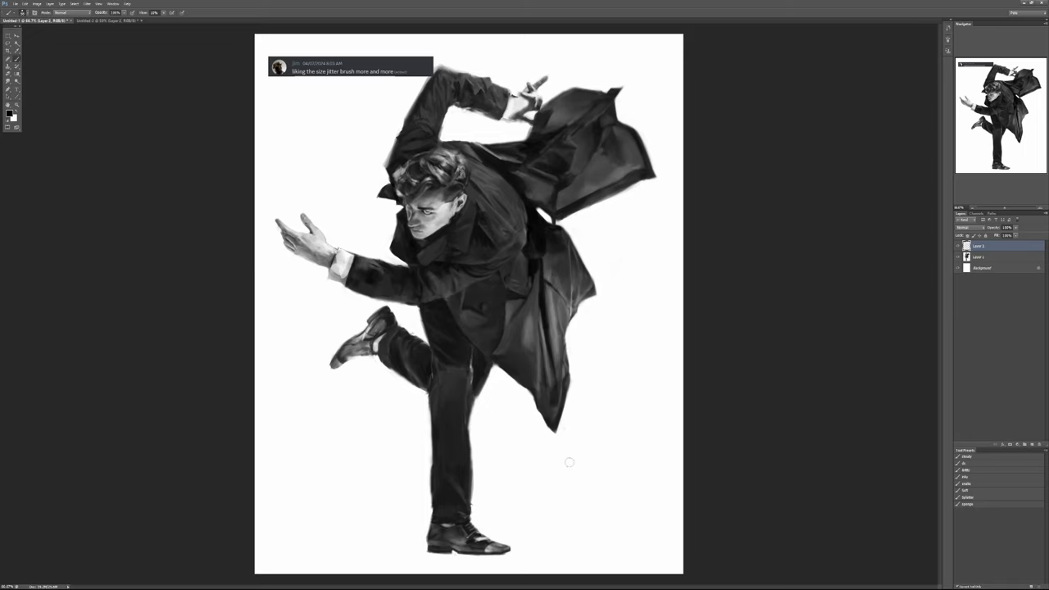
Test black brush strokes of varying thickness on the white area beside the standing leg, undoing each one.
{"action": "mouse_move", "coordinate": [554, 492]}
{"action": "left_mouse_down"}
{"action": "mouse_move", "coordinate": [606, 459]}
{"action": "mouse_move", "coordinate": [642, 492]}
{"action": "left_mouse_up"}
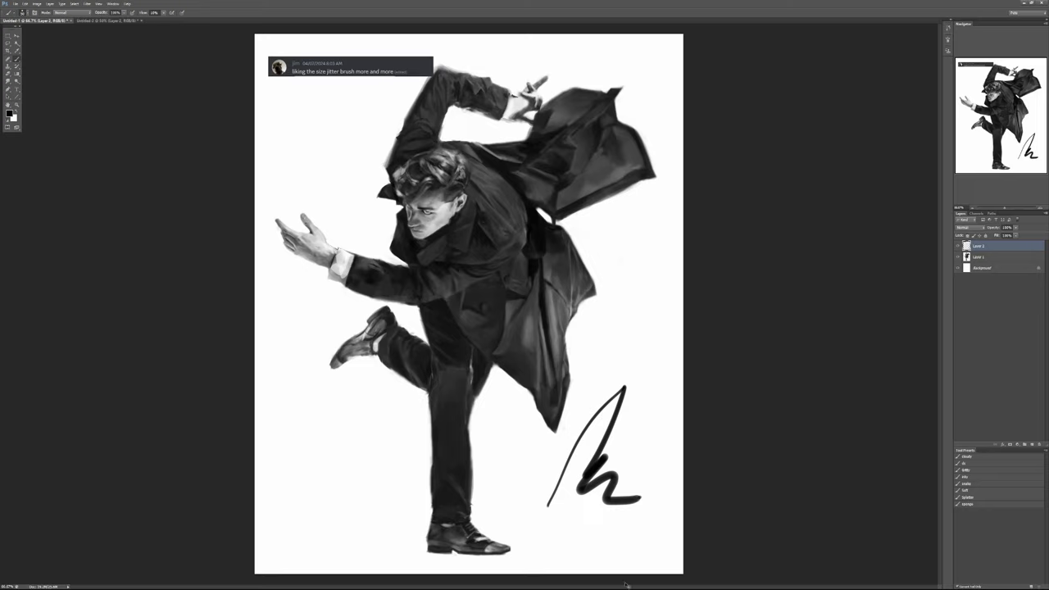
{"action": "key", "text": "ctrl+z"}
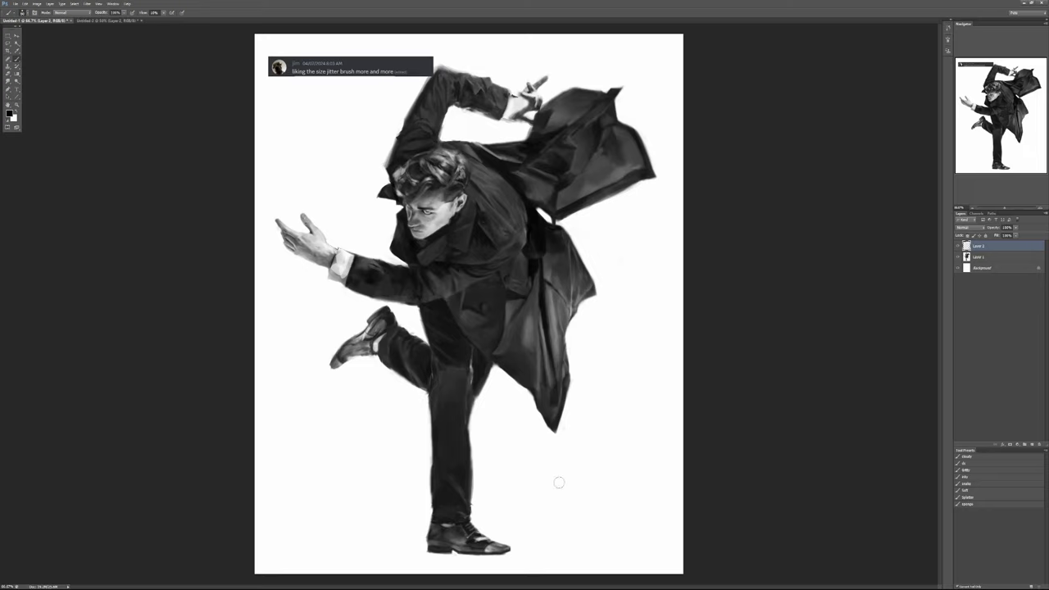
{"action": "mouse_move", "coordinate": [556, 479]}
{"action": "left_mouse_down"}
{"action": "mouse_move", "coordinate": [594, 433]}
{"action": "mouse_move", "coordinate": [582, 469]}
{"action": "mouse_move", "coordinate": [601, 486]}
{"action": "mouse_move", "coordinate": [660, 509]}
{"action": "left_mouse_up"}
{"action": "key", "text": "ctrl+z"}
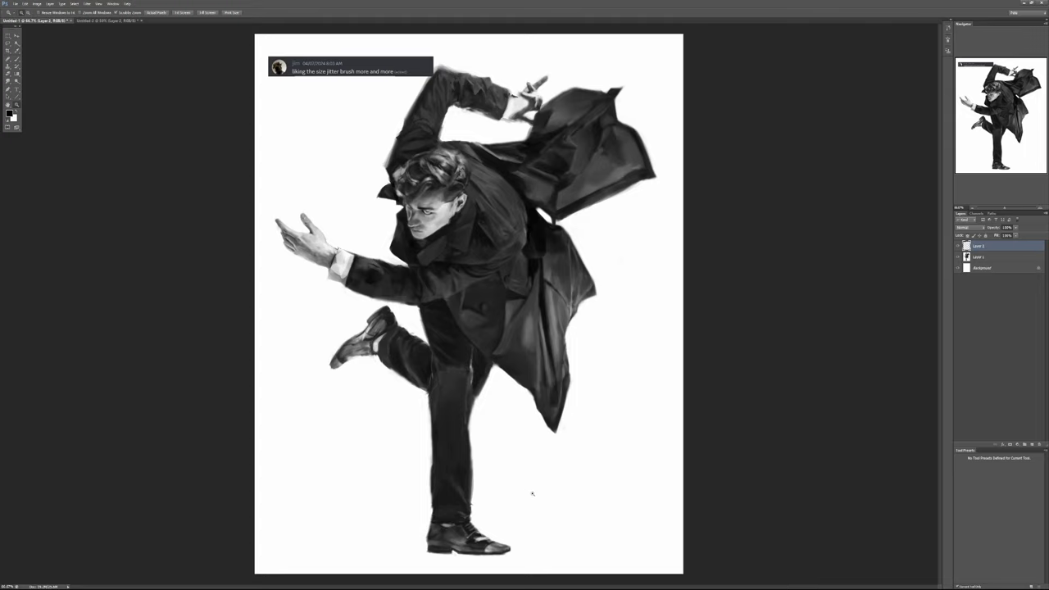
{"action": "mouse_move", "coordinate": [527, 490]}
{"action": "left_mouse_down"}
{"action": "mouse_move", "coordinate": [549, 459]}
{"action": "mouse_move", "coordinate": [608, 424]}
{"action": "mouse_move", "coordinate": [530, 511]}
{"action": "mouse_move", "coordinate": [615, 471]}
{"action": "mouse_move", "coordinate": [577, 508]}
{"action": "mouse_move", "coordinate": [628, 500]}
{"action": "mouse_move", "coordinate": [641, 535]}
{"action": "left_mouse_up"}
{"action": "key", "text": "ctrl+z"}
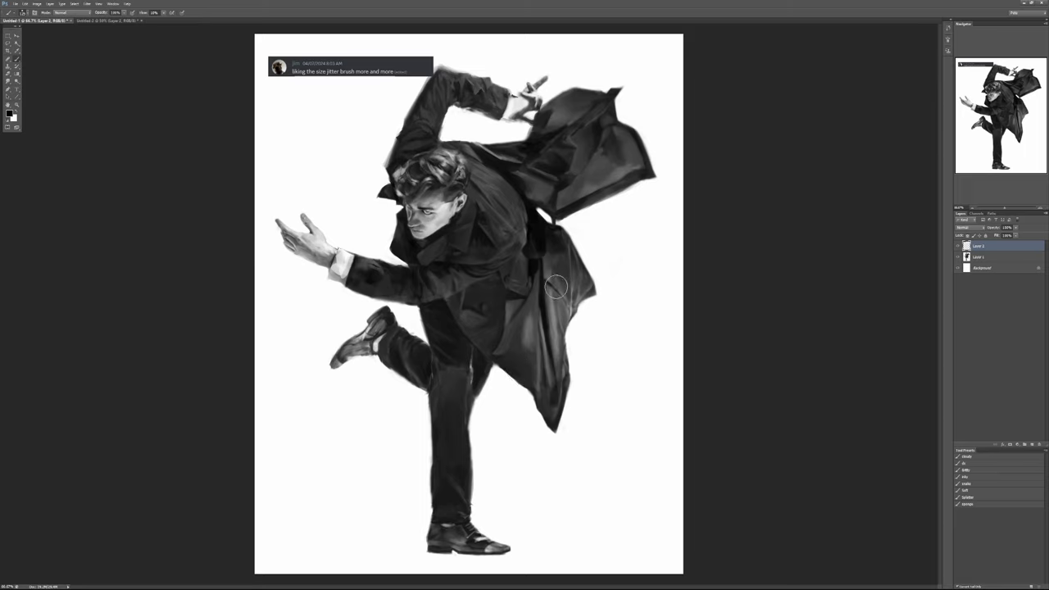
{"action": "left_click_drag", "start_coordinate": [605, 354], "coordinate": [633, 403]}
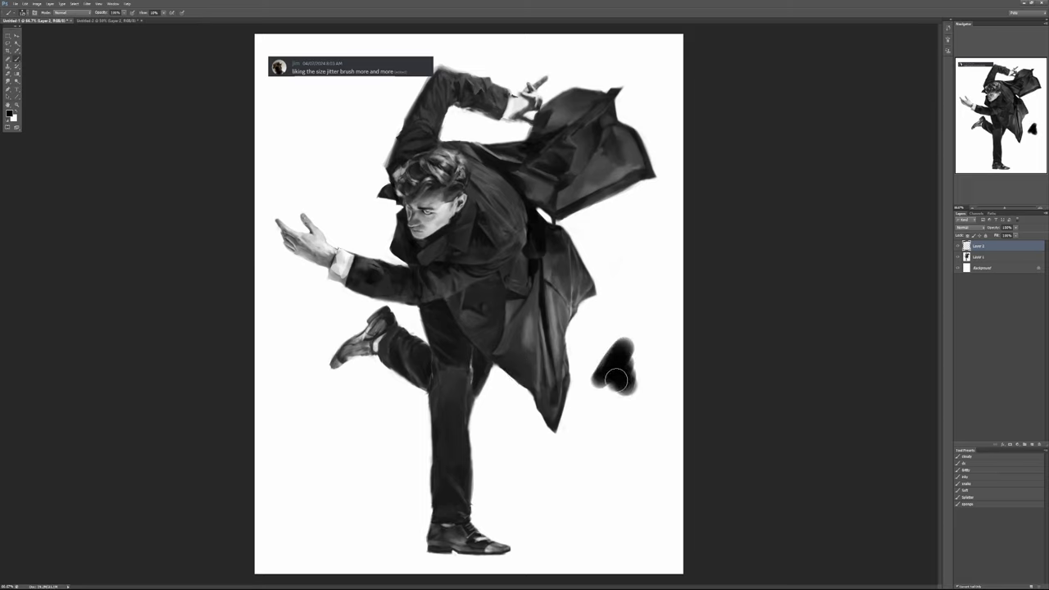
{"action": "key", "text": "ctrl+z"}
{"action": "mouse_move", "coordinate": [566, 485]}
{"action": "left_mouse_down"}
{"action": "mouse_move", "coordinate": [586, 428]}
{"action": "mouse_move", "coordinate": [616, 397]}
{"action": "mouse_move", "coordinate": [645, 390]}
{"action": "left_mouse_up"}
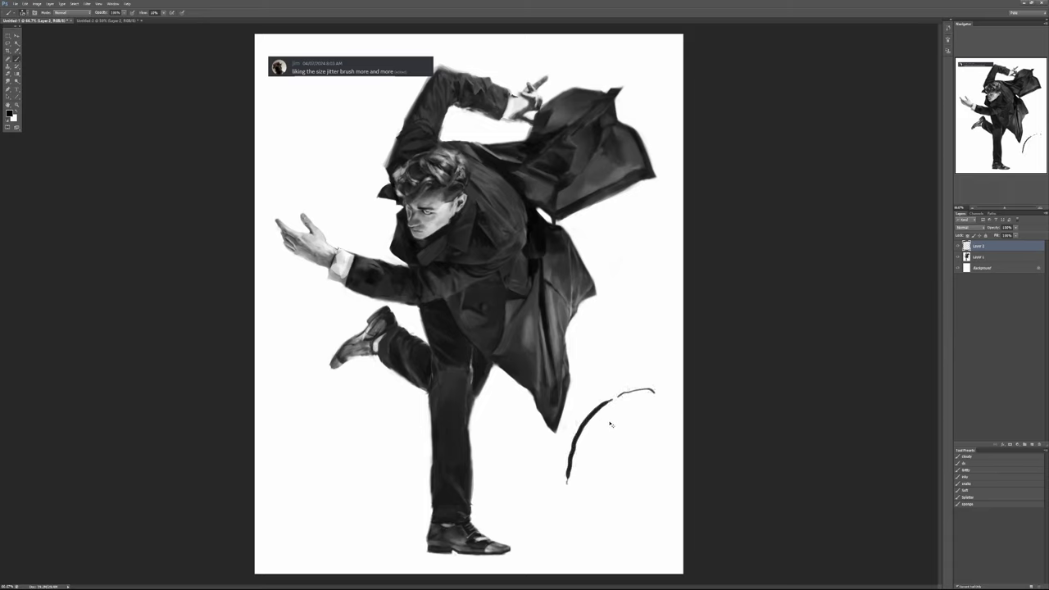
{"action": "key", "text": "ctrl+z"}
{"action": "mouse_move", "coordinate": [575, 486]}
{"action": "left_mouse_down"}
{"action": "mouse_move", "coordinate": [589, 465]}
{"action": "mouse_move", "coordinate": [587, 479]}
{"action": "mouse_move", "coordinate": [620, 477]}
{"action": "left_mouse_up"}
{"action": "key", "text": "ctrl+z"}
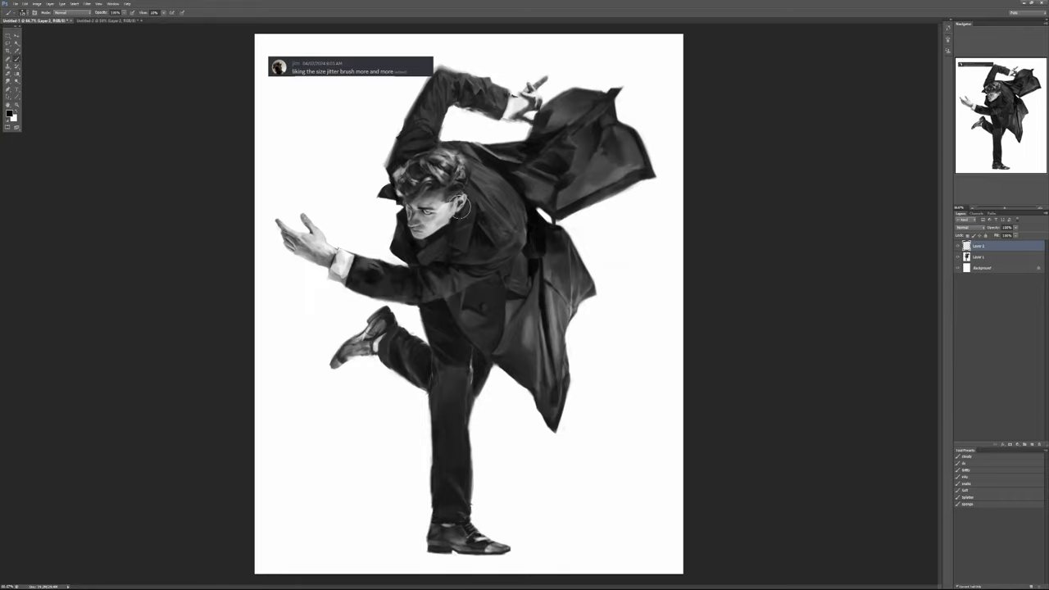
Examine the edges of the hair, raised arm and billowing coat in the softer version of the figure.
{"action": "key", "text": "ctrl+plus"}
{"action": "key", "text": "ctrl+plus"}
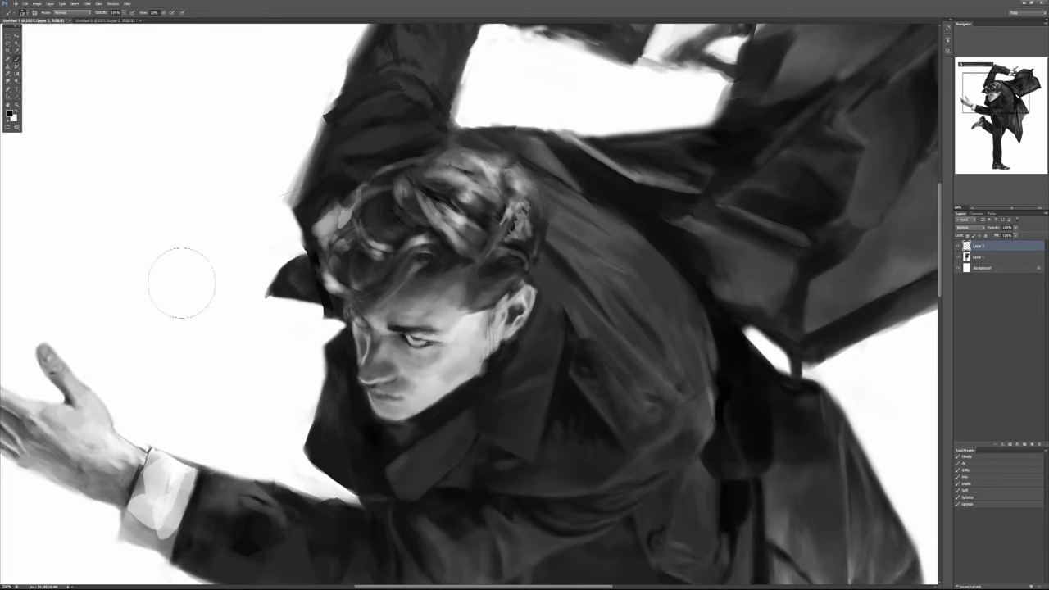
{"action": "mouse_move", "coordinate": [211, 169]}
{"action": "left_mouse_down"}
{"action": "mouse_move", "coordinate": [230, 333]}
{"action": "mouse_move", "coordinate": [271, 384]}
{"action": "left_mouse_up"}
{"action": "key", "text": "ctrl+z"}
{"action": "scroll", "coordinate": [367, 437], "scroll_direction": "up", "scroll_amount": 5}
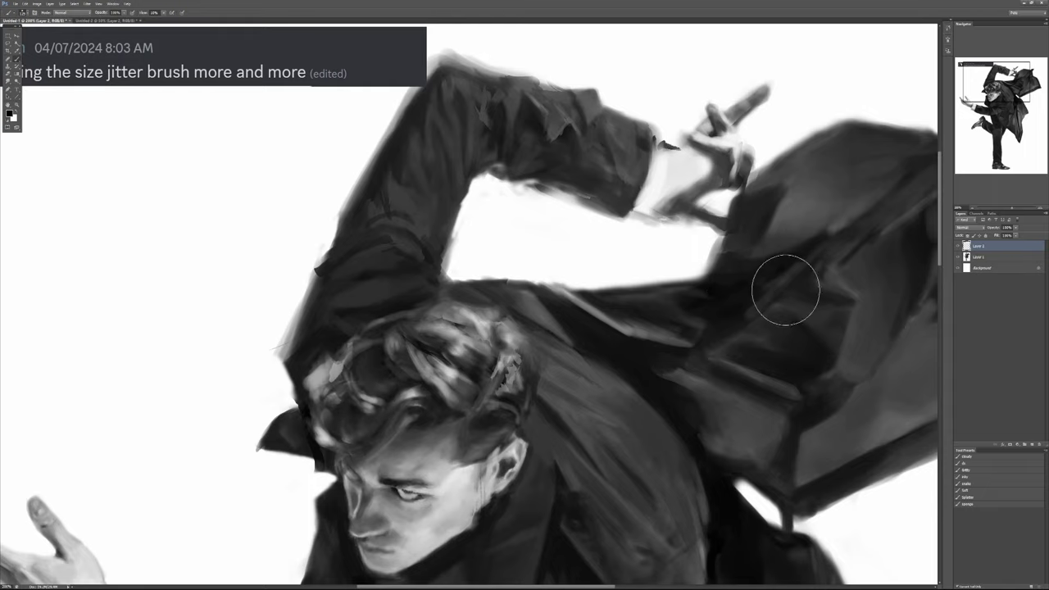
{"action": "mouse_move", "coordinate": [744, 304]}
{"action": "left_mouse_down"}
{"action": "mouse_move", "coordinate": [550, 233]}
{"action": "mouse_move", "coordinate": [525, 208]}
{"action": "left_mouse_up"}
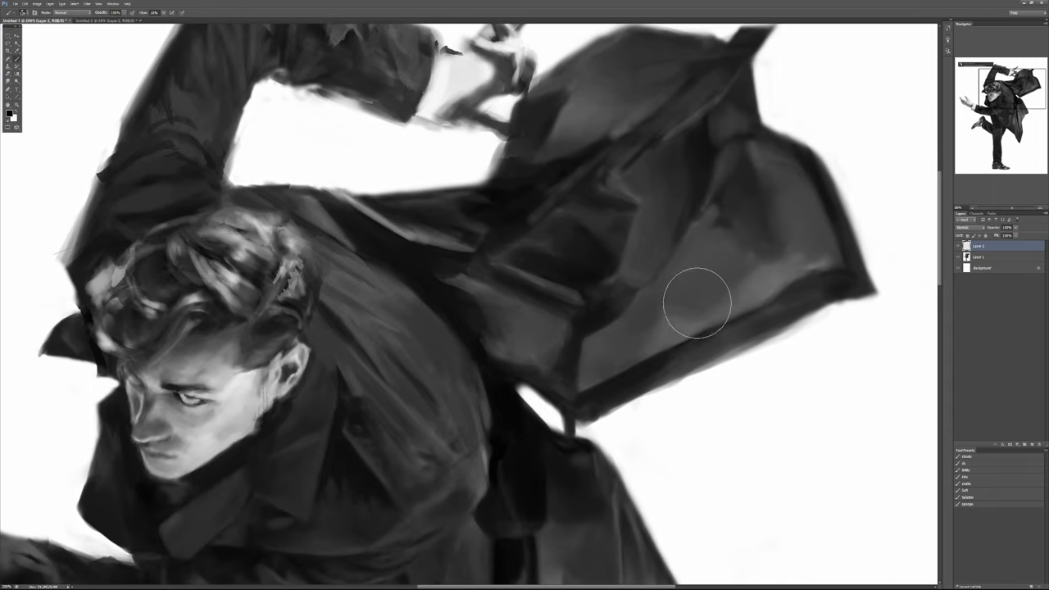
{"action": "left_click_drag", "start_coordinate": [342, 255], "coordinate": [537, 380]}
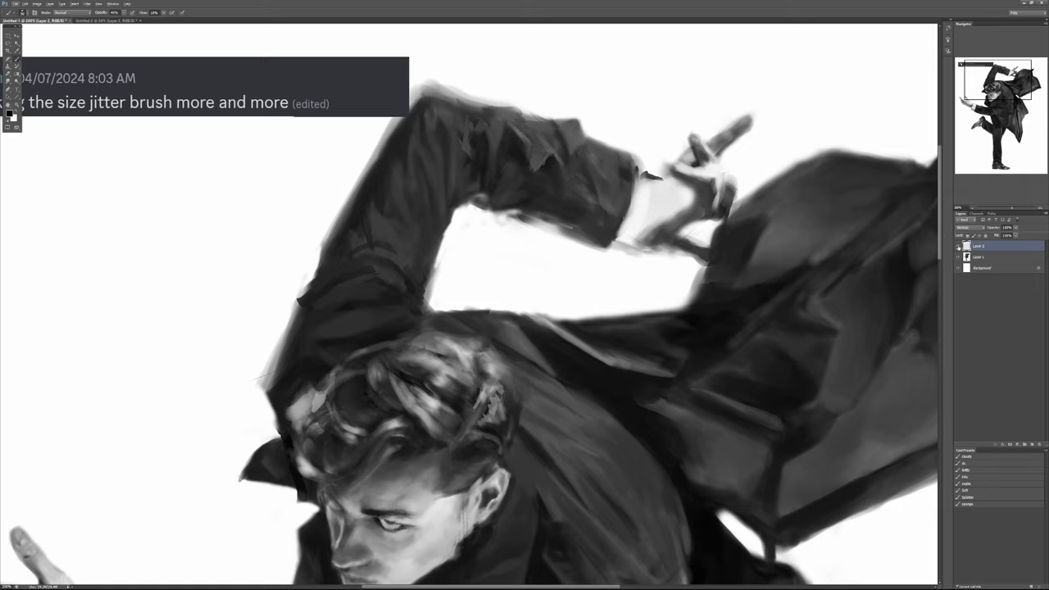
Hide Layer 2 and add a new empty layer directly above Layer 1.
{"action": "left_click", "coordinate": [980, 257]}
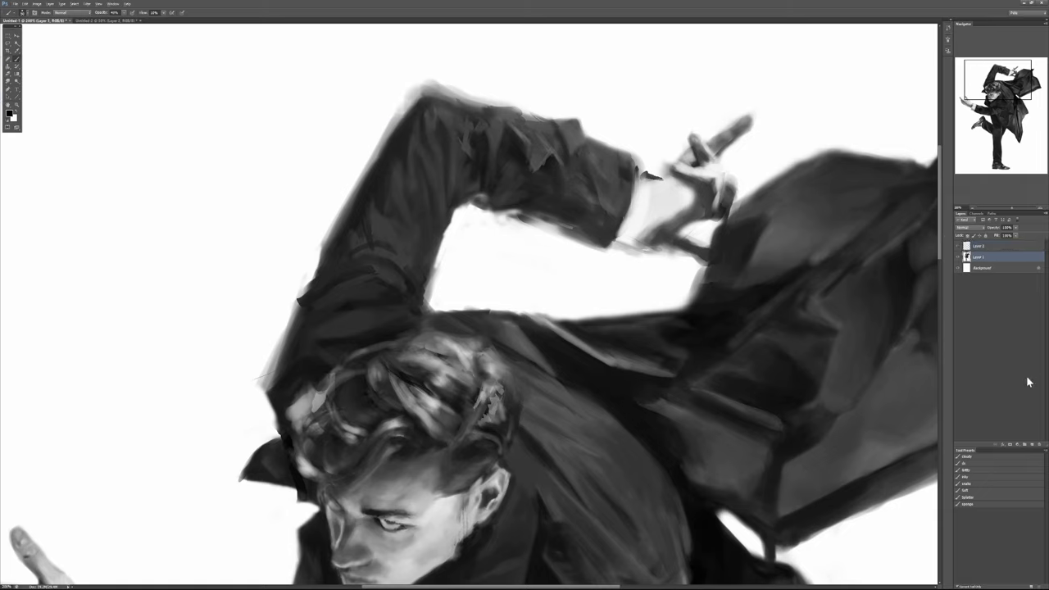
{"action": "left_click", "coordinate": [1033, 447]}
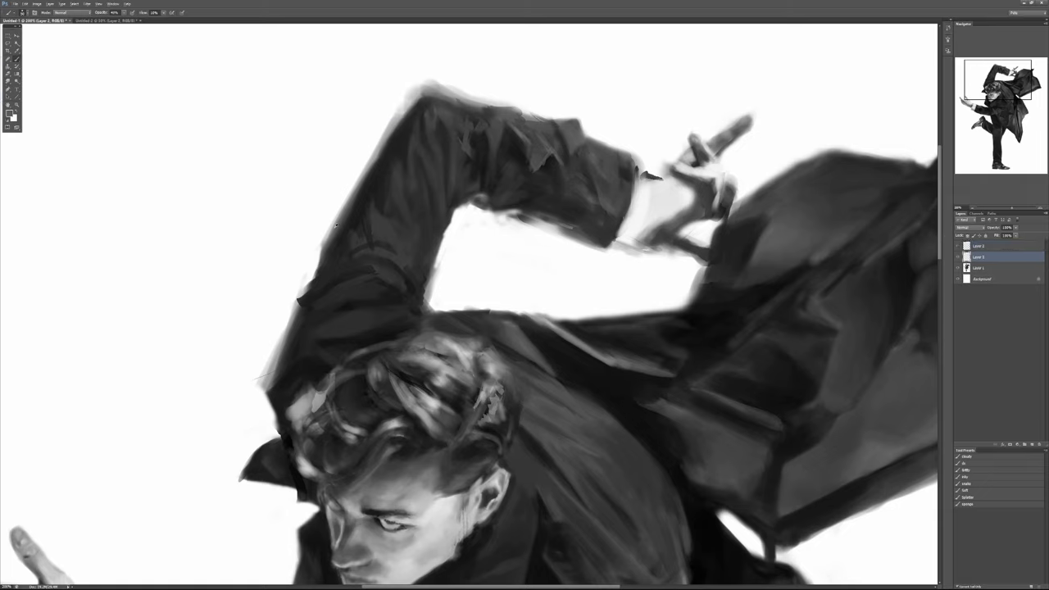
Paint soft, semi-transparent gray transitions along the raised sleeve's outer edge, sampling tones from the sleeve.
{"action": "mouse_move", "coordinate": [323, 238]}
{"action": "left_mouse_down"}
{"action": "mouse_move", "coordinate": [373, 153]}
{"action": "mouse_move", "coordinate": [424, 97]}
{"action": "mouse_move", "coordinate": [394, 110]}
{"action": "mouse_move", "coordinate": [404, 123]}
{"action": "mouse_move", "coordinate": [365, 170]}
{"action": "mouse_move", "coordinate": [336, 243]}
{"action": "mouse_move", "coordinate": [392, 132]}
{"action": "mouse_move", "coordinate": [413, 107]}
{"action": "mouse_move", "coordinate": [466, 97]}
{"action": "left_mouse_up"}
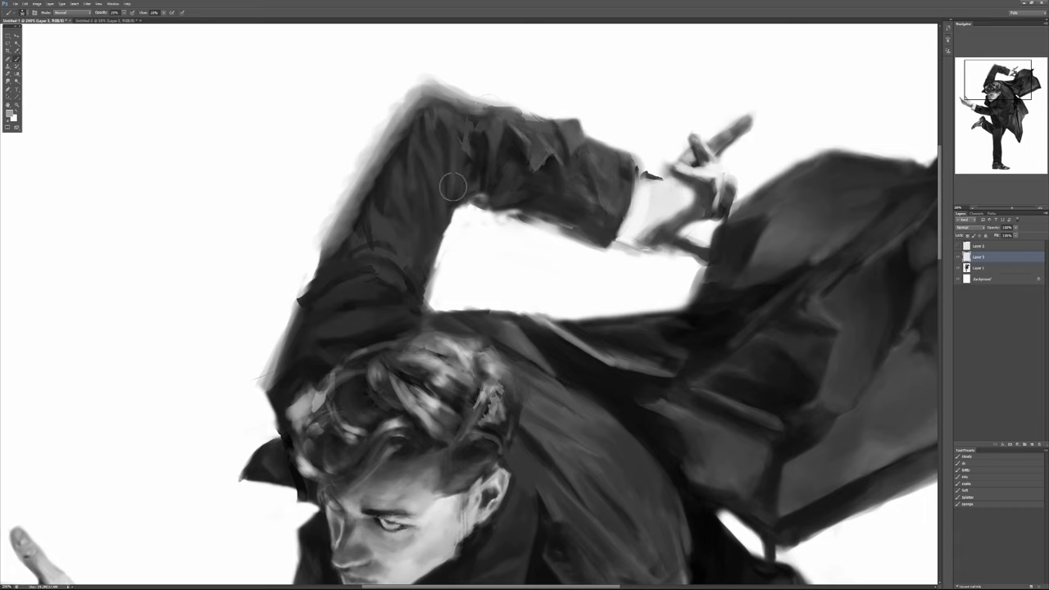
{"action": "mouse_move", "coordinate": [356, 192]}
{"action": "left_mouse_down"}
{"action": "mouse_move", "coordinate": [365, 145]}
{"action": "mouse_move", "coordinate": [394, 125]}
{"action": "mouse_move", "coordinate": [432, 90]}
{"action": "left_mouse_up"}
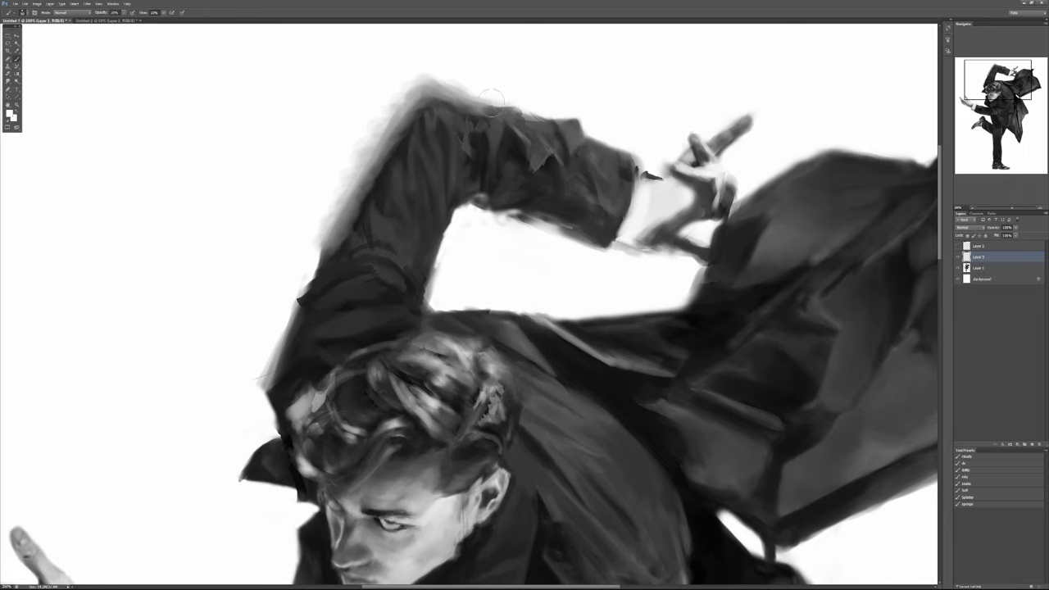
{"action": "left_click", "coordinate": [537, 111], "text": "alt"}
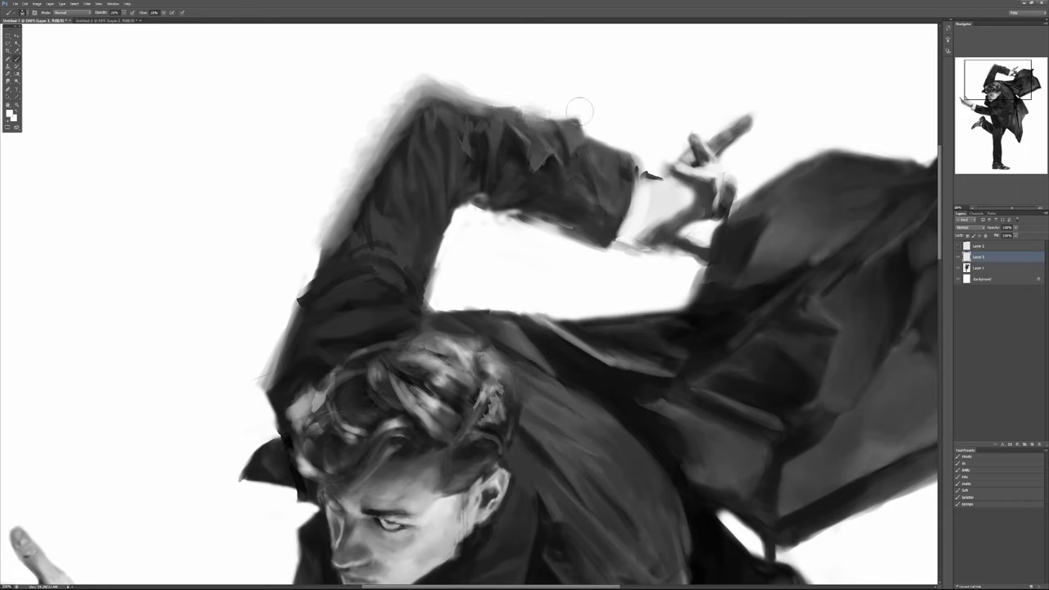
{"action": "key", "text": "0"}
{"action": "mouse_move", "coordinate": [562, 110]}
{"action": "left_mouse_down"}
{"action": "mouse_move", "coordinate": [588, 108]}
{"action": "mouse_move", "coordinate": [577, 109]}
{"action": "left_mouse_up"}
{"action": "left_click", "coordinate": [349, 216], "text": "alt"}
{"action": "left_click_drag", "start_coordinate": [355, 217], "coordinate": [421, 115]}
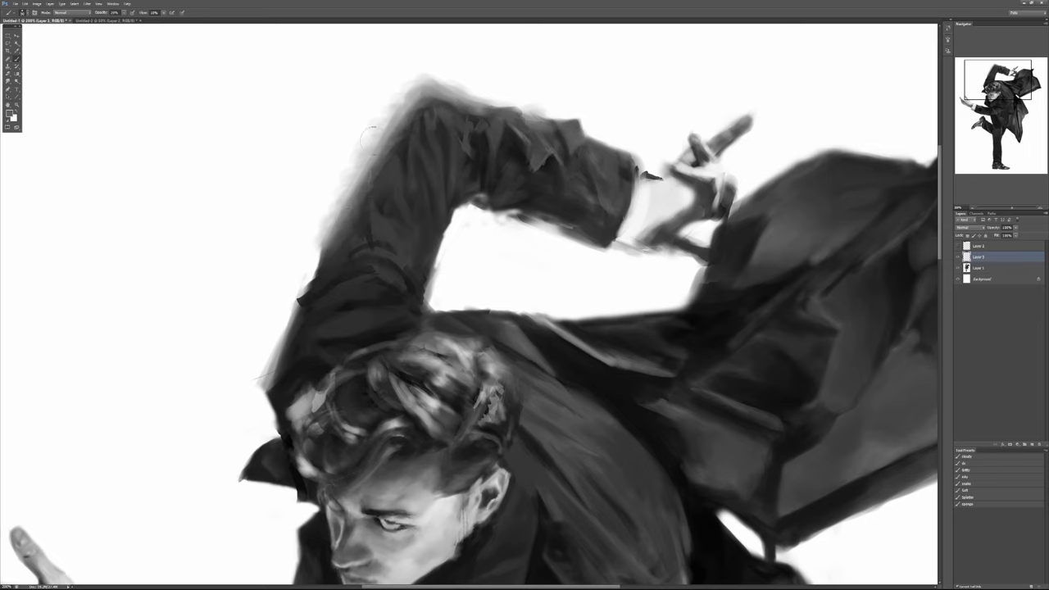
{"action": "left_click", "coordinate": [356, 180], "text": "alt"}
Erase the soft gray strokes around the raised sleeve using an enlarged Eraser.
{"action": "key", "text": "e"}
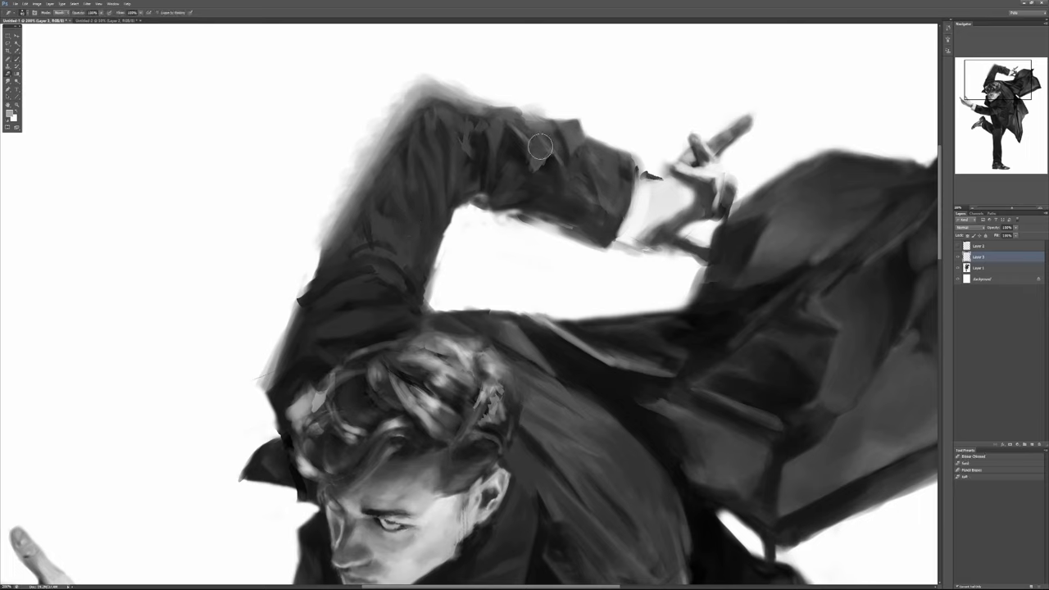
{"action": "key", "text": "bracketright"}
{"action": "key", "text": "bracketright"}
{"action": "key", "text": "bracketright"}
{"action": "key", "text": "bracketright"}
{"action": "key", "text": "bracketright"}
{"action": "mouse_move", "coordinate": [327, 276]}
{"action": "left_mouse_down"}
{"action": "mouse_move", "coordinate": [418, 130]}
{"action": "mouse_move", "coordinate": [668, 120]}
{"action": "left_mouse_up"}
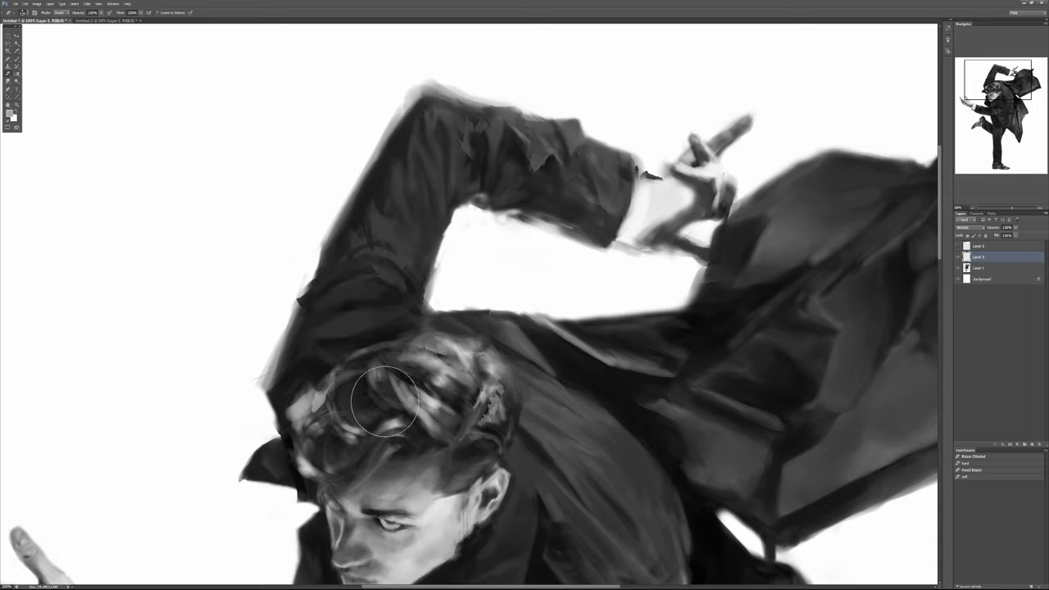
Sharpen the raised sleeve's outer edge and elbow by painting white over the blur at 100% opacity.
{"action": "mouse_move", "coordinate": [460, 334]}
{"action": "left_mouse_down"}
{"action": "mouse_move", "coordinate": [564, 263]}
{"action": "mouse_move", "coordinate": [593, 309]}
{"action": "mouse_move", "coordinate": [560, 356]}
{"action": "left_mouse_up"}
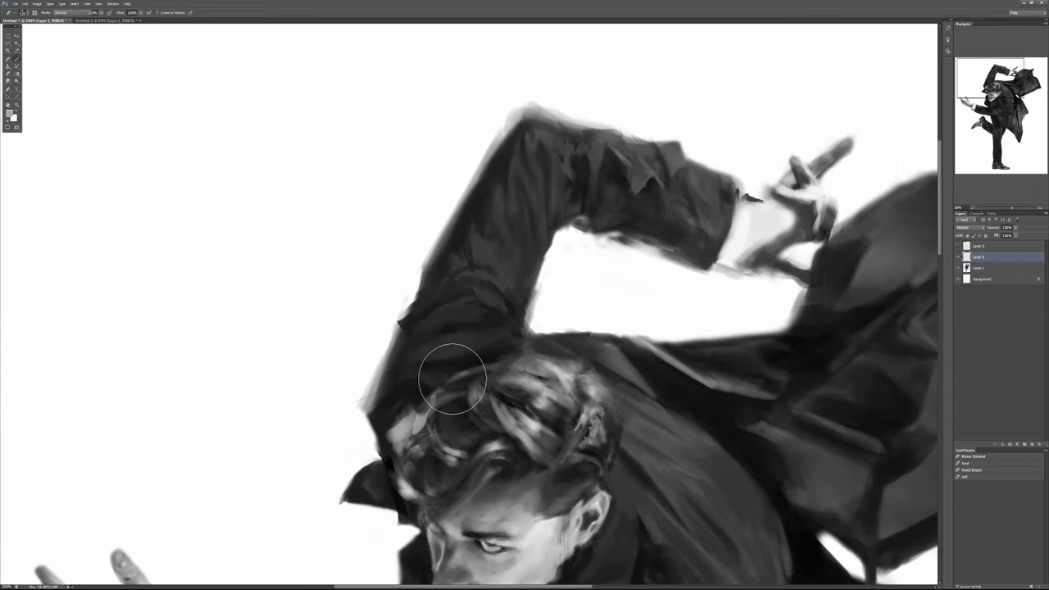
{"action": "key", "text": "b"}
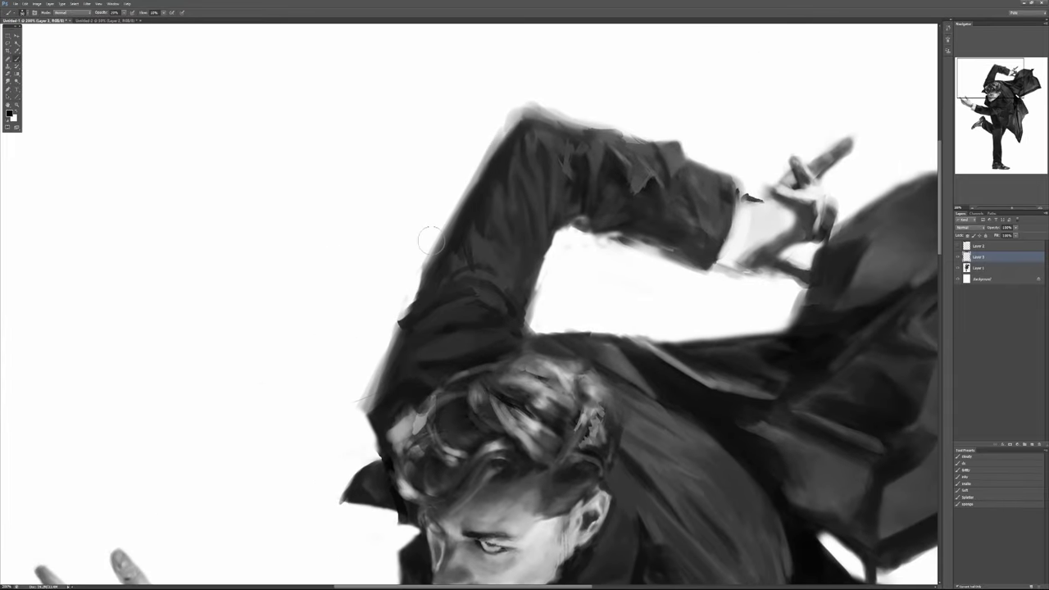
{"action": "mouse_move", "coordinate": [415, 239]}
{"action": "left_mouse_down"}
{"action": "mouse_move", "coordinate": [534, 89]}
{"action": "mouse_move", "coordinate": [619, 125]}
{"action": "left_mouse_up"}
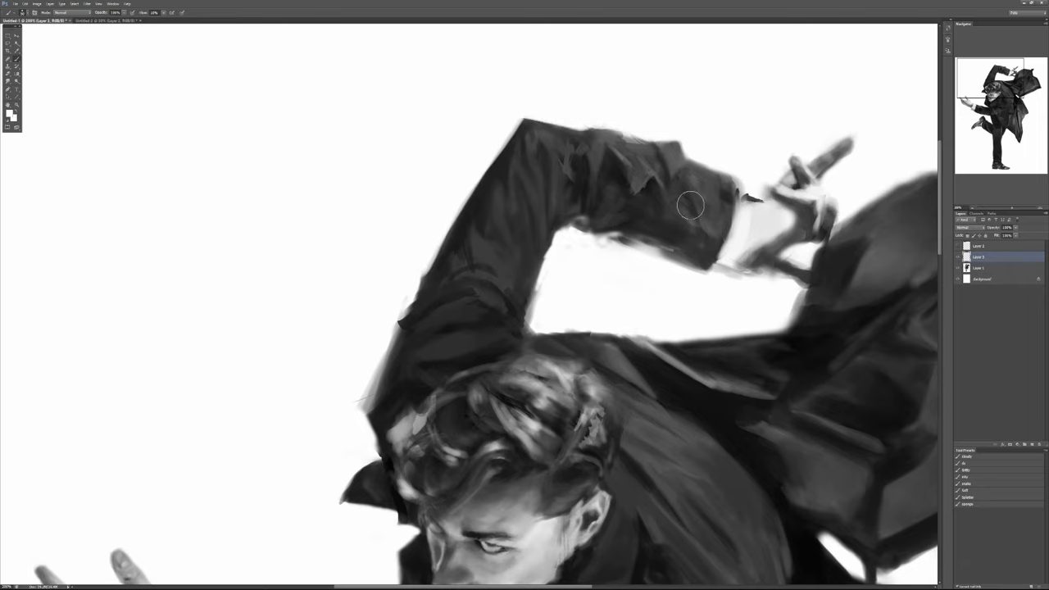
Draw three short black marks radiating around the raised elbow.
{"action": "key", "text": "d"}
{"action": "key", "text": "x"}
{"action": "key", "text": "x"}
{"action": "left_click_drag", "start_coordinate": [394, 132], "coordinate": [452, 150]}
{"action": "left_click_drag", "start_coordinate": [473, 64], "coordinate": [477, 116]}
{"action": "left_click_drag", "start_coordinate": [557, 93], "coordinate": [577, 53]}
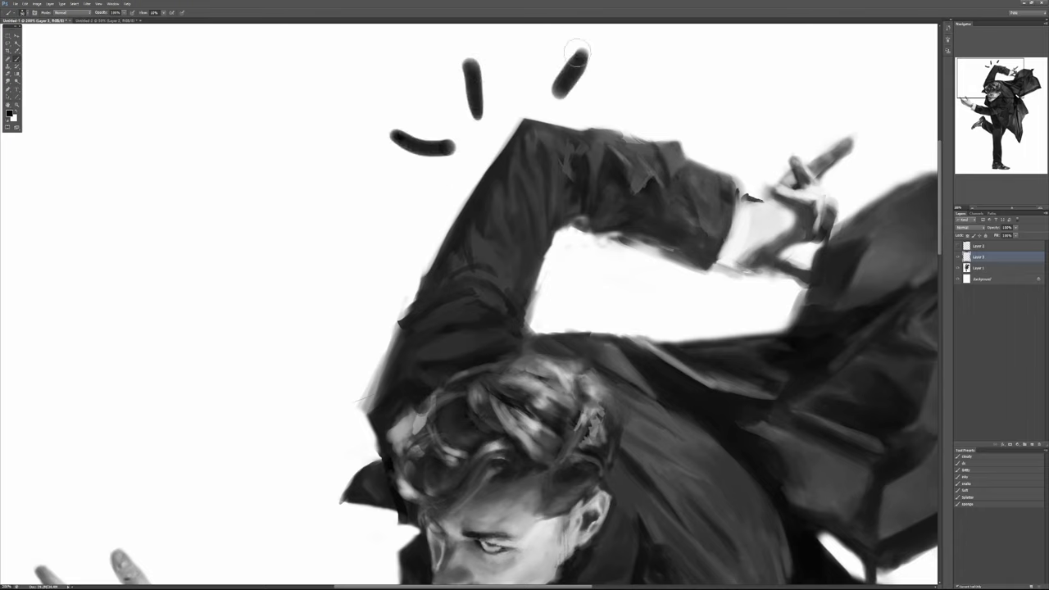
Undo the black elbow marks and the white edge clean-up on the raised sleeve.
{"action": "key", "text": "ctrl+alt+z"}
{"action": "key", "text": "ctrl+alt+z"}
{"action": "key", "text": "ctrl+alt+z"}
{"action": "key", "text": "ctrl+alt+z"}
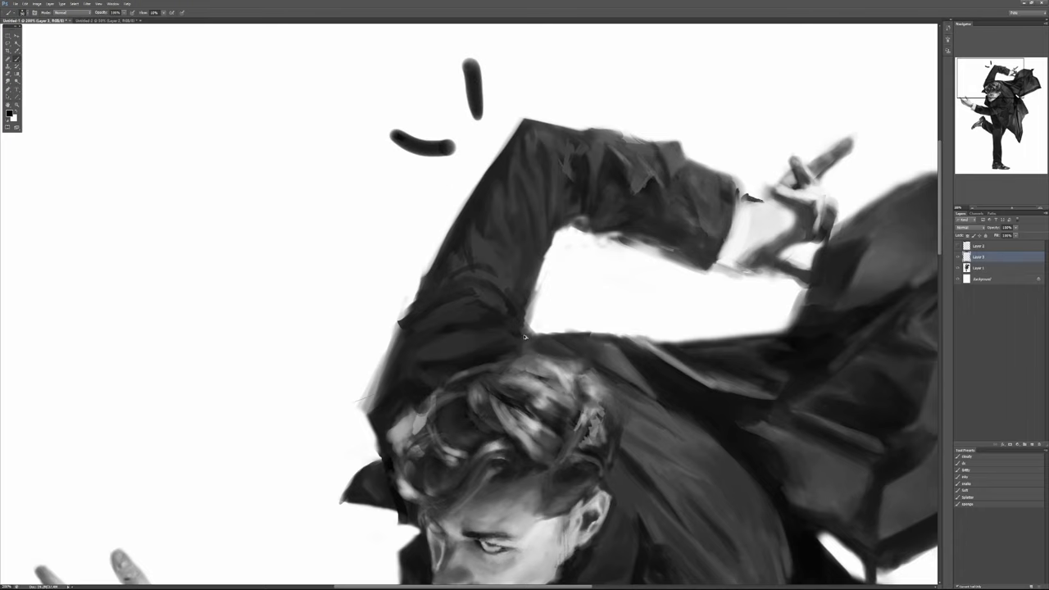
{"action": "key", "text": "ctrl+alt+z"}
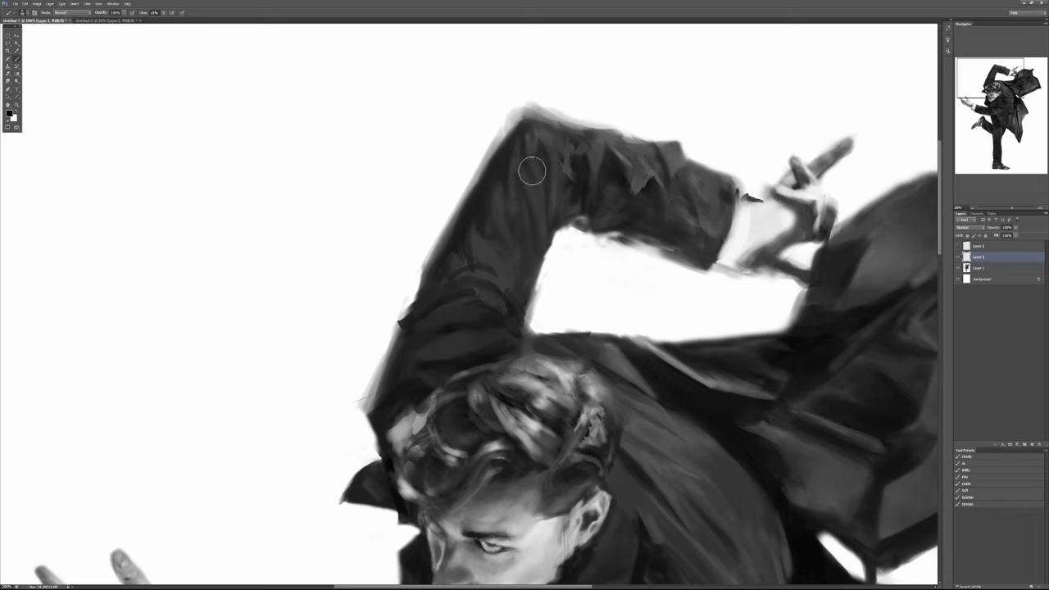
Examine the edges and folds of the outstretched arm, coat front, bent leg and billowing coat fabric up close.
{"action": "left_click_drag", "start_coordinate": [532, 171], "coordinate": [413, 168]}
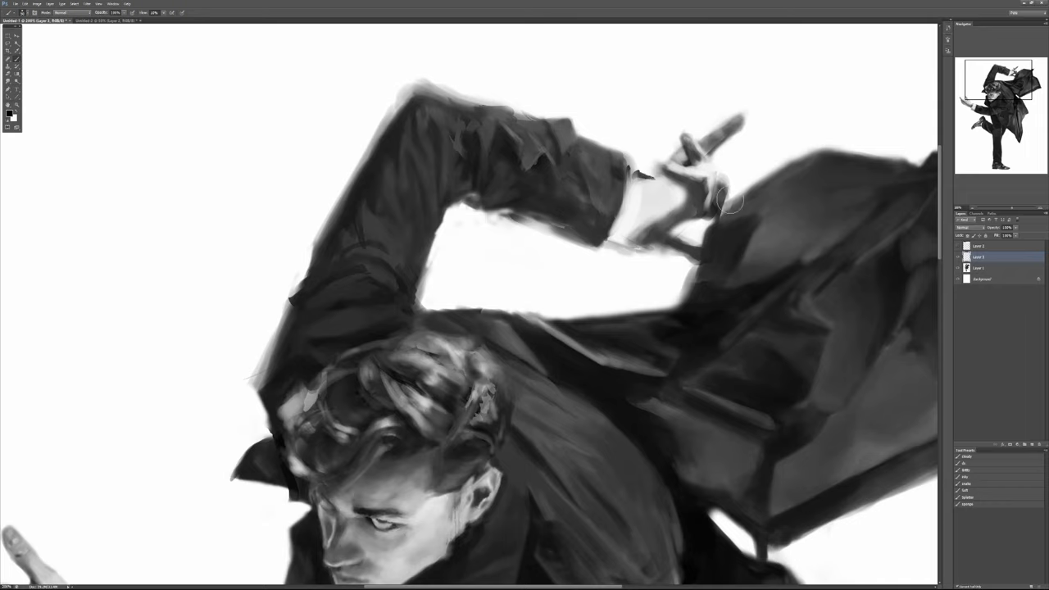
{"action": "left_click_drag", "start_coordinate": [783, 236], "coordinate": [537, 224]}
{"action": "left_click_drag", "start_coordinate": [313, 297], "coordinate": [527, 255]}
{"action": "left_click_drag", "start_coordinate": [321, 484], "coordinate": [400, 300]}
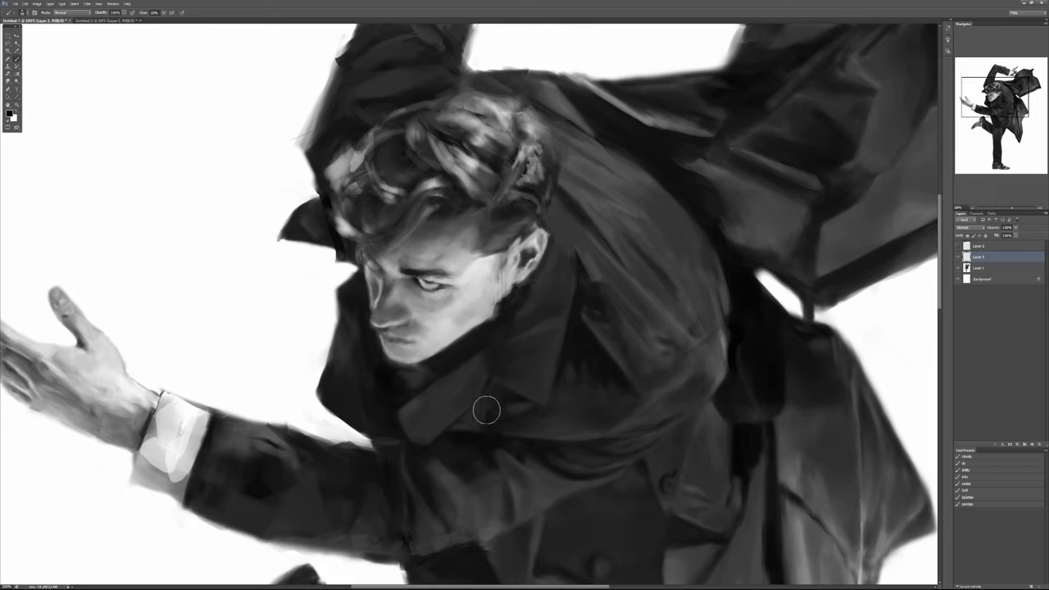
{"action": "left_click_drag", "start_coordinate": [487, 436], "coordinate": [542, 236]}
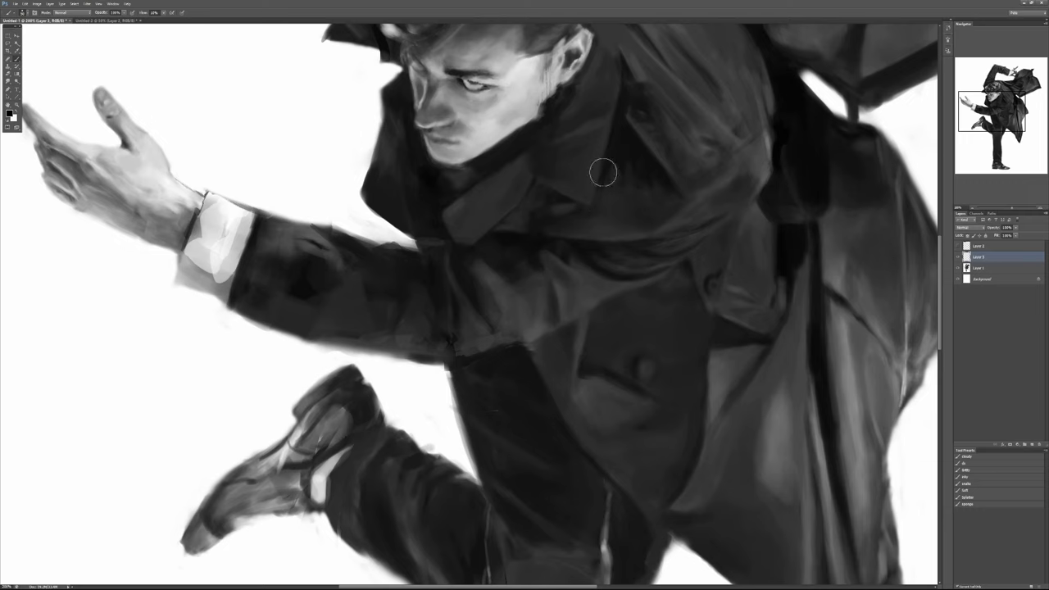
{"action": "mouse_move", "coordinate": [624, 128]}
{"action": "left_mouse_down"}
{"action": "mouse_move", "coordinate": [620, 136]}
{"action": "mouse_move", "coordinate": [588, 114]}
{"action": "left_mouse_up"}
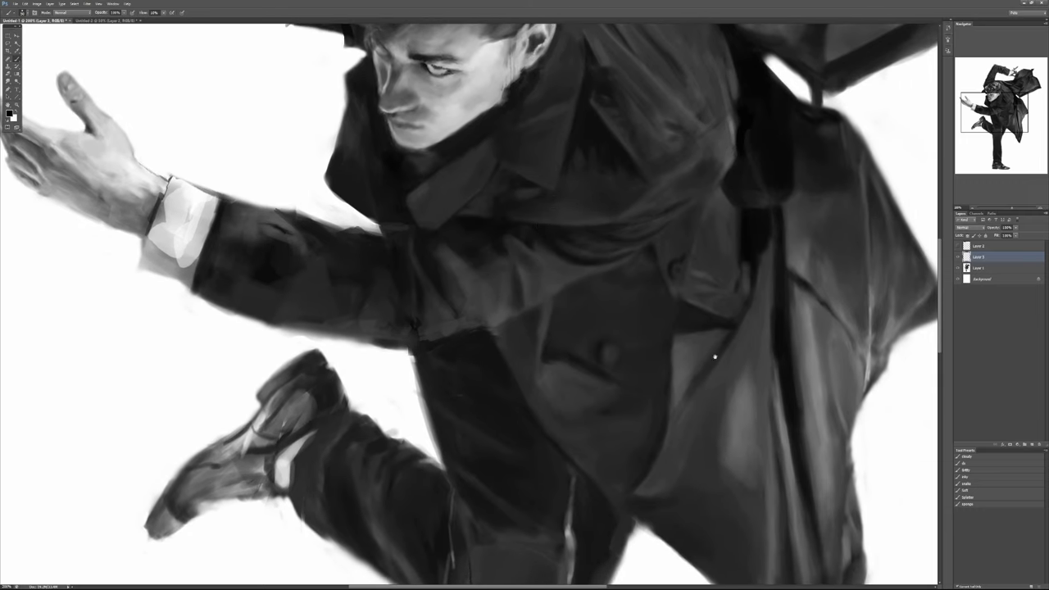
{"action": "left_click_drag", "start_coordinate": [714, 353], "coordinate": [580, 485]}
{"action": "left_click_drag", "start_coordinate": [583, 296], "coordinate": [587, 445]}
{"action": "left_click", "coordinate": [530, 259], "text": "ctrl"}
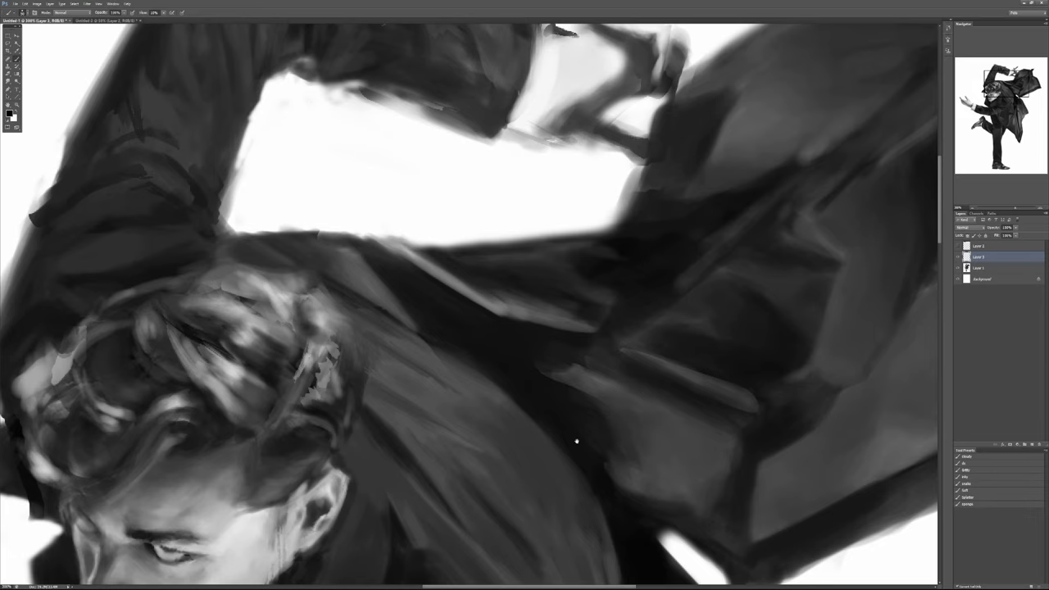
Examine the edges of the hair, face, collar and coat up close, and compare them with the whole figure.
{"action": "left_click_drag", "start_coordinate": [574, 438], "coordinate": [667, 241]}
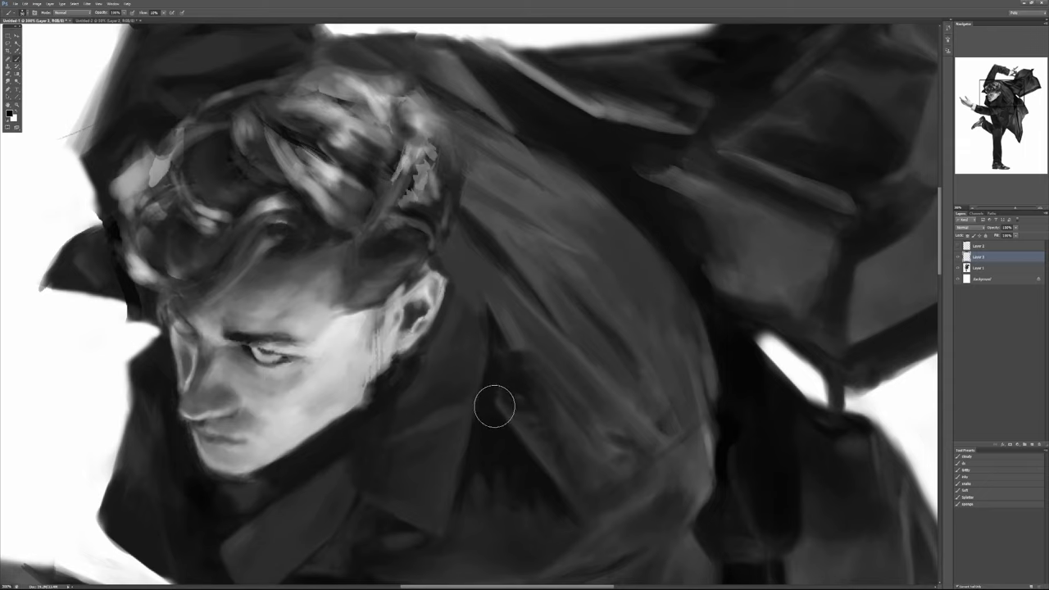
{"action": "key", "text": "space"}
{"action": "left_click_drag", "start_coordinate": [459, 386], "coordinate": [550, 440]}
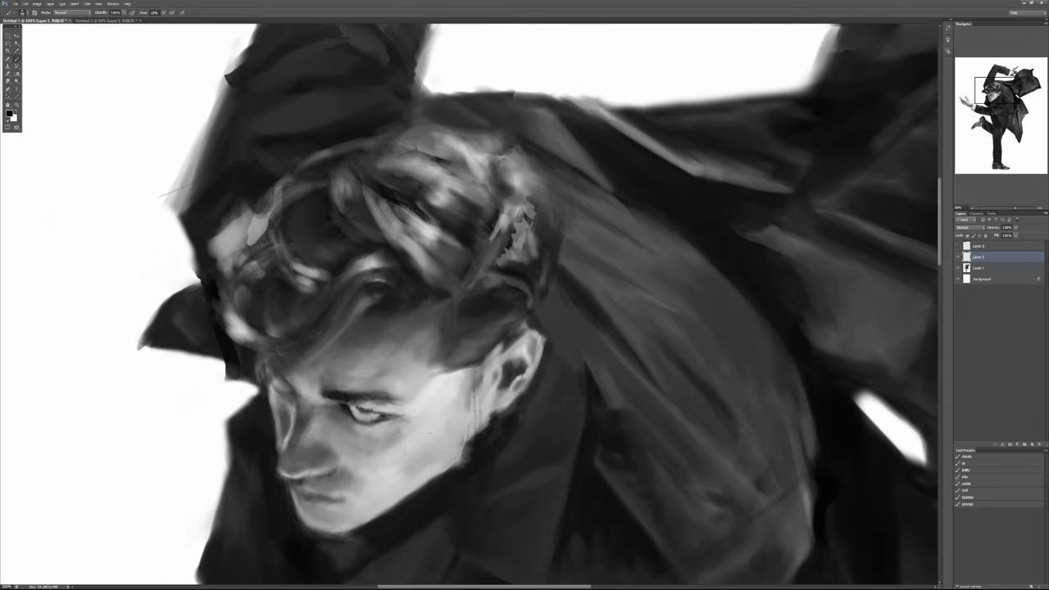
{"action": "key", "text": "bracketright"}
{"action": "key", "text": "bracketright"}
{"action": "key", "text": "bracketright"}
{"action": "left_click_drag", "start_coordinate": [459, 468], "coordinate": [534, 368]}
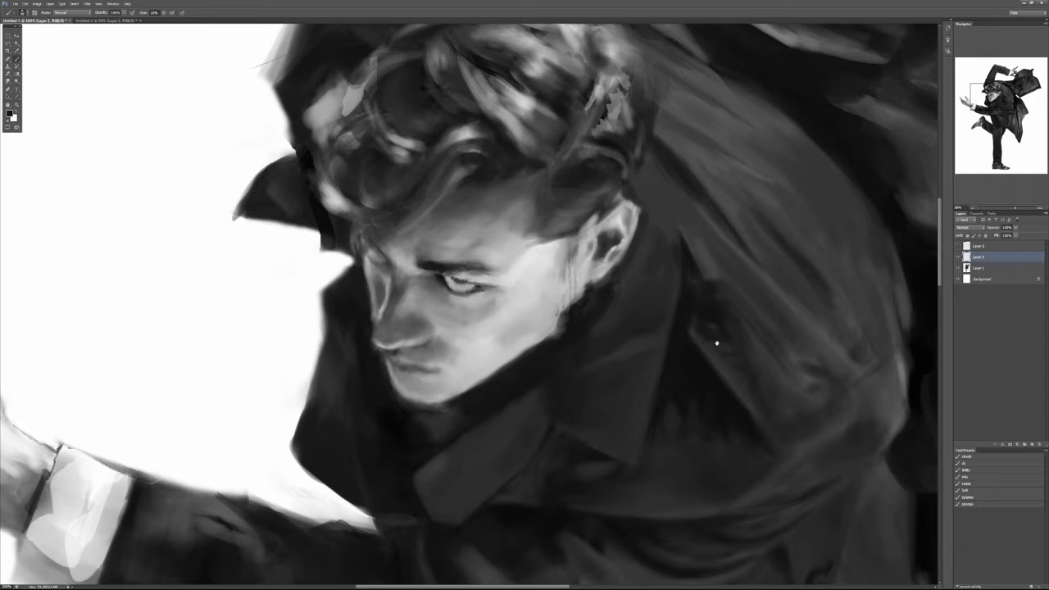
{"action": "left_click_drag", "start_coordinate": [703, 315], "coordinate": [514, 442]}
{"action": "scroll", "coordinate": [549, 410], "scroll_direction": "down", "scroll_amount": 2}
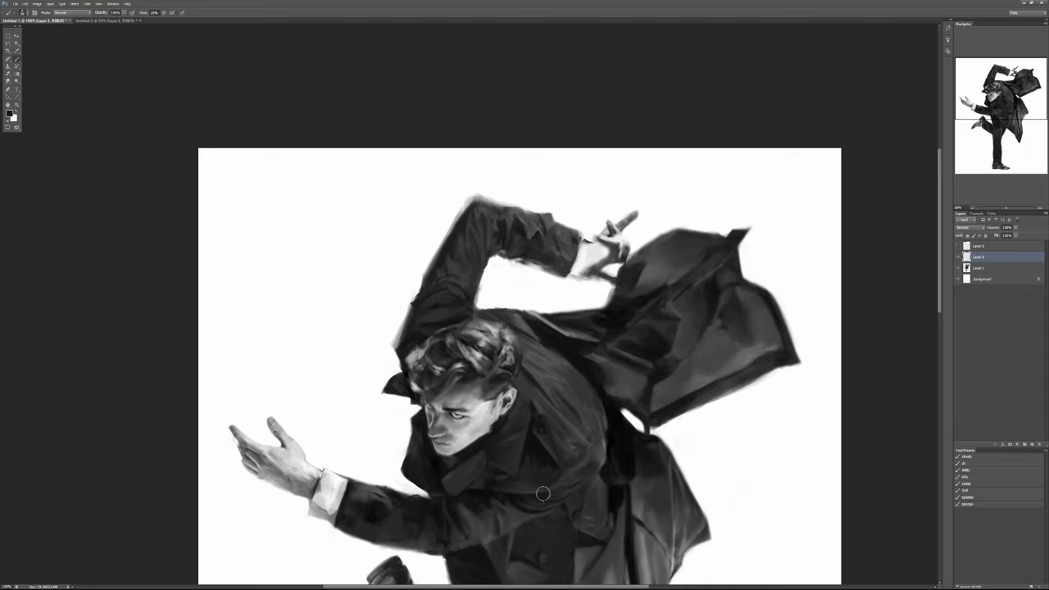
{"action": "left_click_drag", "start_coordinate": [543, 492], "coordinate": [591, 301]}
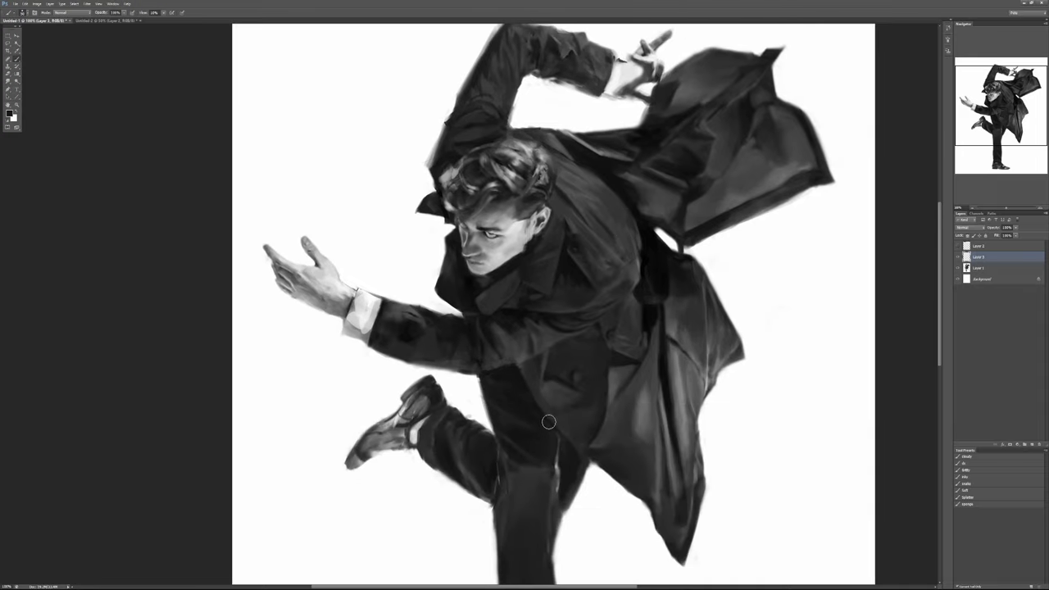
{"action": "left_click_drag", "start_coordinate": [595, 379], "coordinate": [615, 281]}
{"action": "left_click_drag", "start_coordinate": [600, 345], "coordinate": [602, 276]}
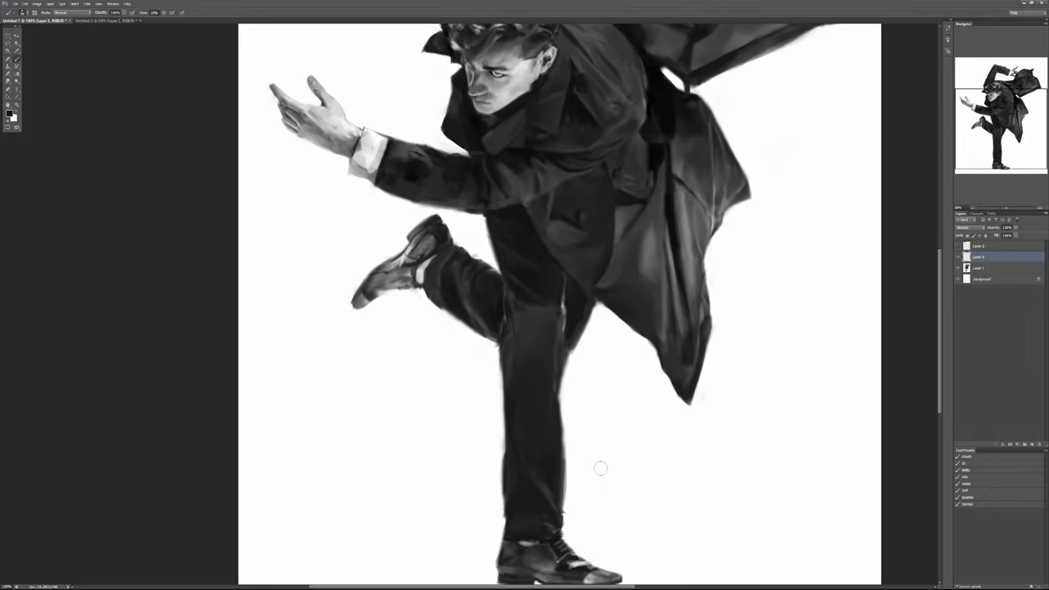
Soften both edges of the standing leg with a sampled grey at 30% opacity.
{"action": "left_click", "coordinate": [565, 435], "text": "ctrl"}
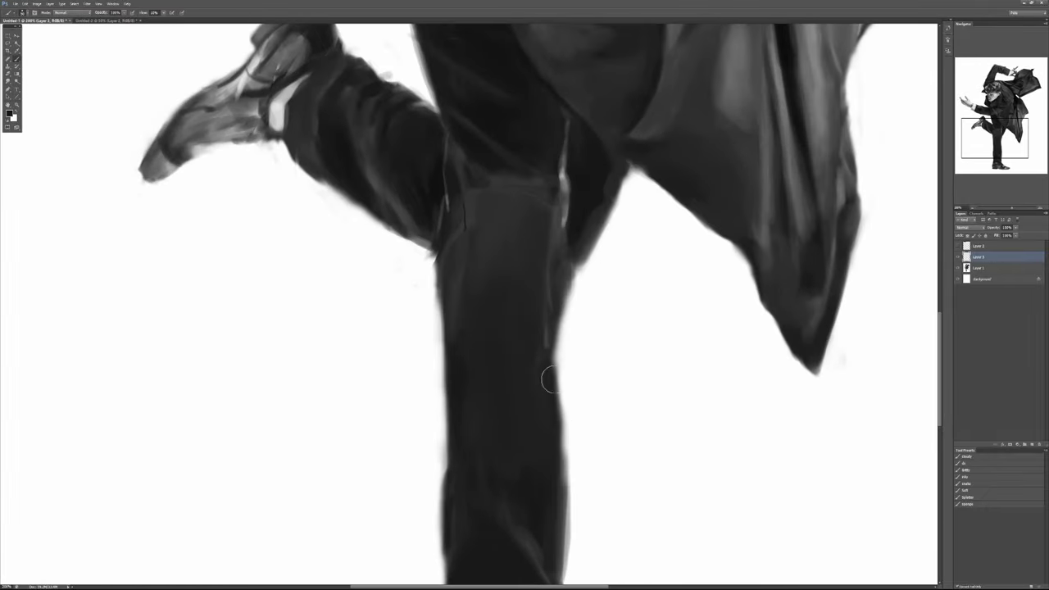
{"action": "left_click_drag", "start_coordinate": [564, 485], "coordinate": [563, 372]}
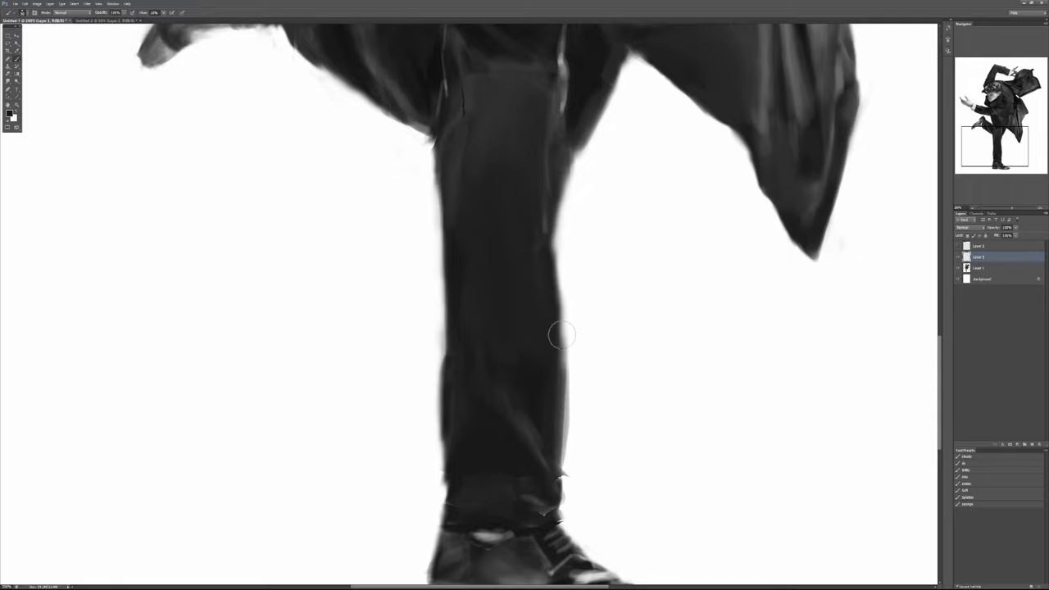
{"action": "left_click", "coordinate": [567, 190], "text": "alt"}
{"action": "key", "text": "3"}
{"action": "mouse_move", "coordinate": [567, 171]}
{"action": "left_mouse_down"}
{"action": "mouse_move", "coordinate": [559, 233]}
{"action": "mouse_move", "coordinate": [548, 234]}
{"action": "mouse_move", "coordinate": [561, 291]}
{"action": "mouse_move", "coordinate": [564, 447]}
{"action": "left_mouse_up"}
{"action": "left_click_drag", "start_coordinate": [563, 277], "coordinate": [555, 464]}
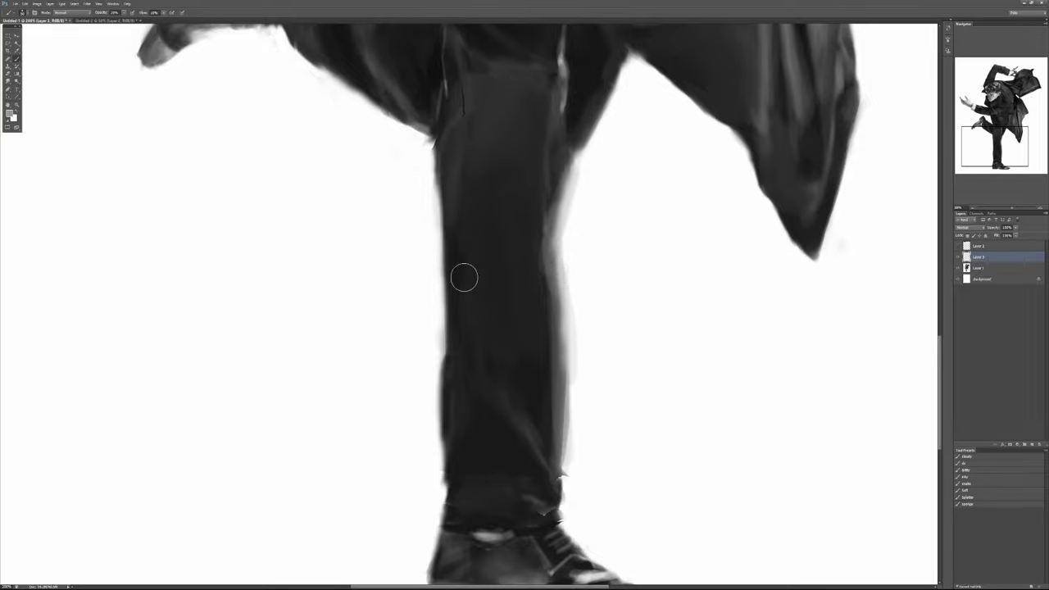
{"action": "left_click_drag", "start_coordinate": [435, 123], "coordinate": [437, 374]}
{"action": "mouse_move", "coordinate": [435, 159]}
{"action": "left_mouse_down"}
{"action": "mouse_move", "coordinate": [444, 363]}
{"action": "mouse_move", "coordinate": [433, 146]}
{"action": "left_mouse_up"}
{"action": "left_click", "coordinate": [465, 235], "text": "alt"}
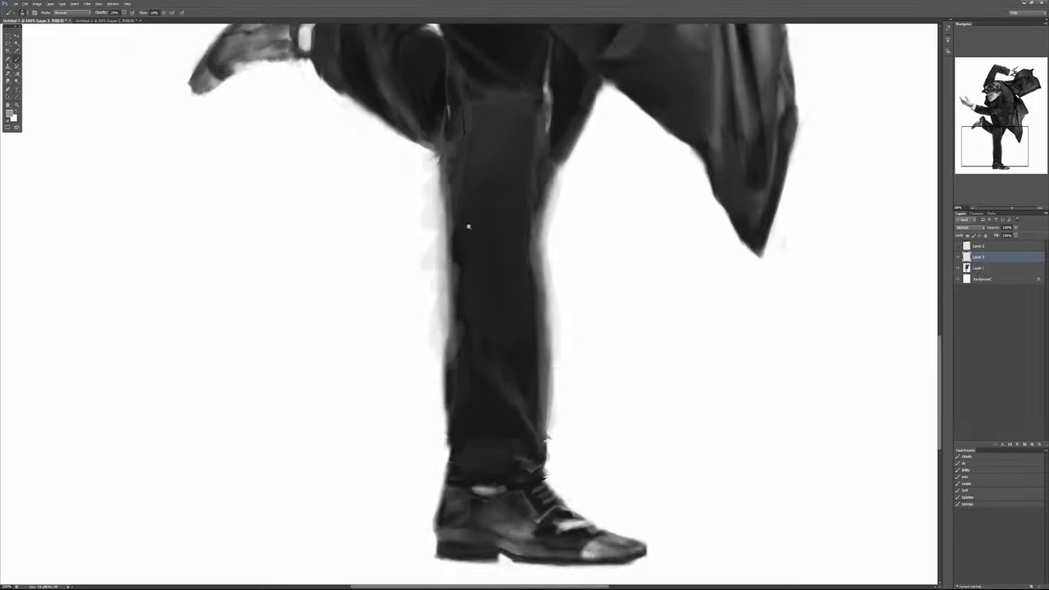
Examine the softened leg against the shoe, outstretched arm, face and coat at different magnifications.
{"action": "scroll", "coordinate": [501, 267], "scroll_direction": "down", "scroll_amount": 2}
{"action": "scroll", "coordinate": [459, 303], "scroll_direction": "up", "scroll_amount": 2}
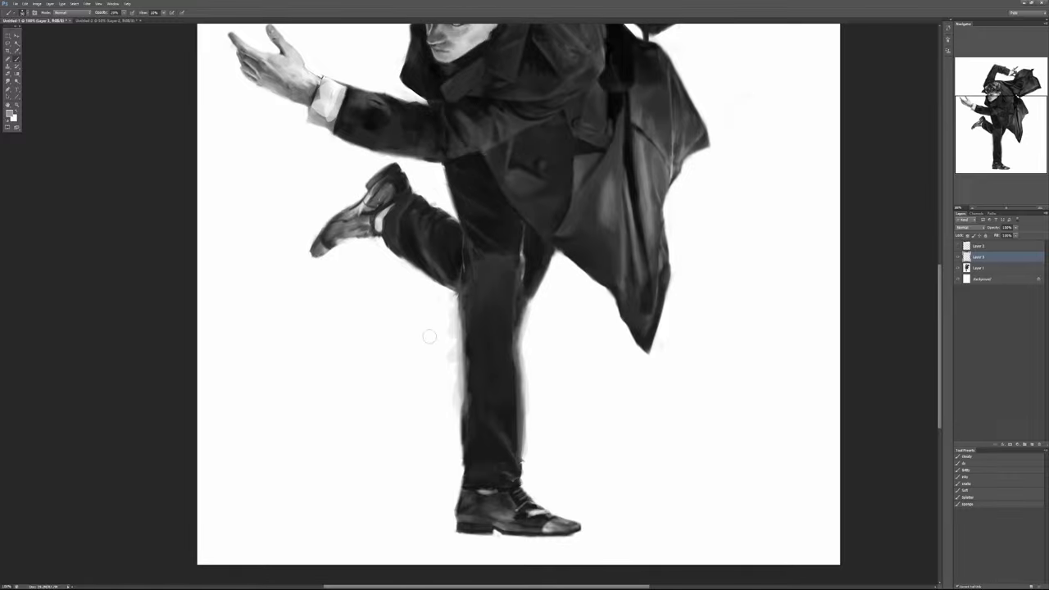
{"action": "scroll", "coordinate": [509, 301], "scroll_direction": "up", "scroll_amount": 2}
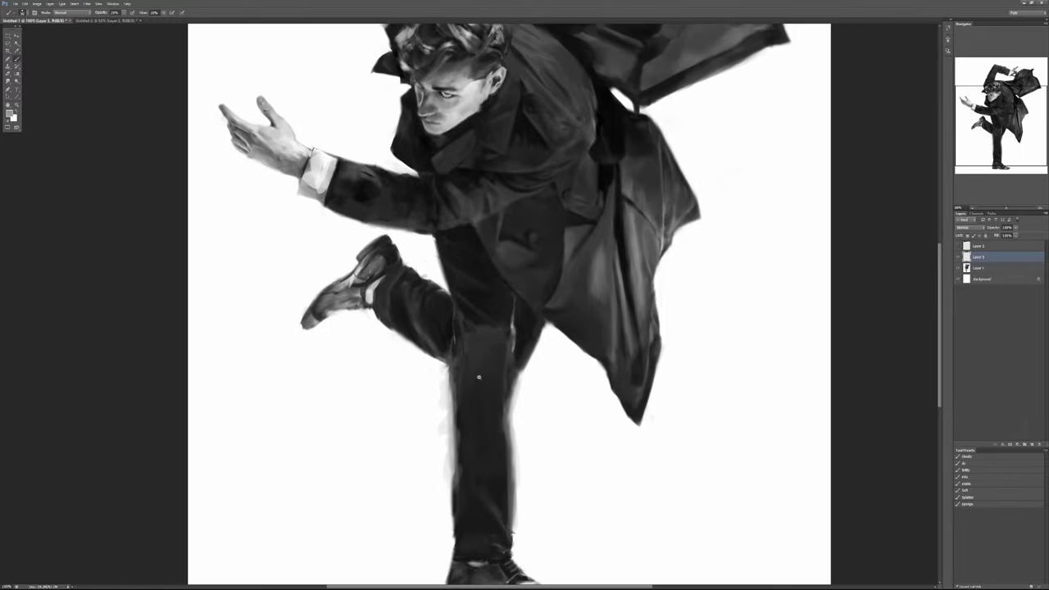
{"action": "scroll", "coordinate": [480, 373], "scroll_direction": "down", "scroll_amount": 4}
{"action": "scroll", "coordinate": [480, 385], "scroll_direction": "up", "scroll_amount": 2}
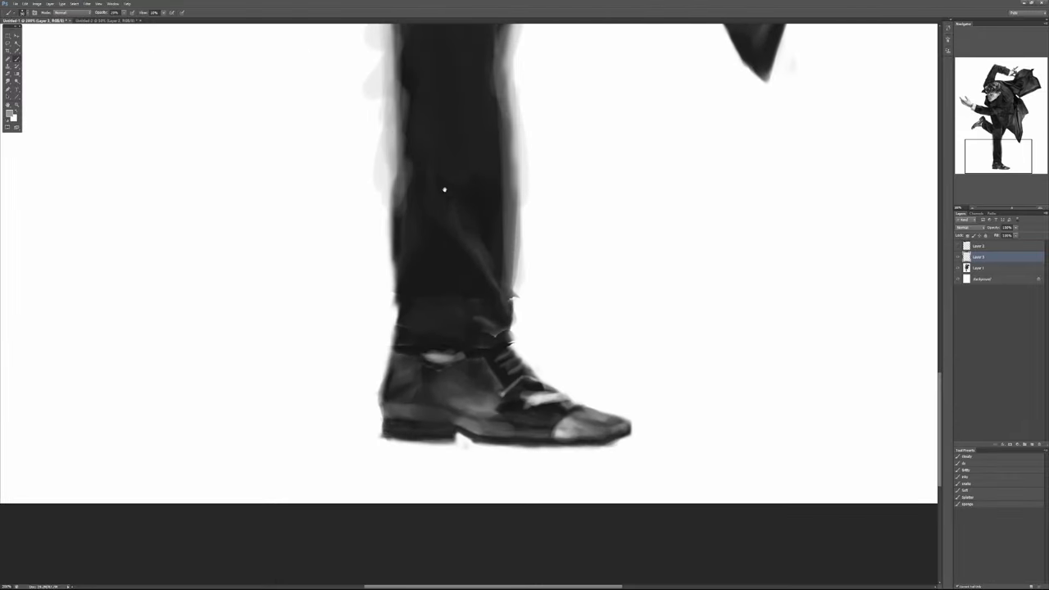
{"action": "scroll", "coordinate": [445, 189], "scroll_direction": "up", "scroll_amount": 6}
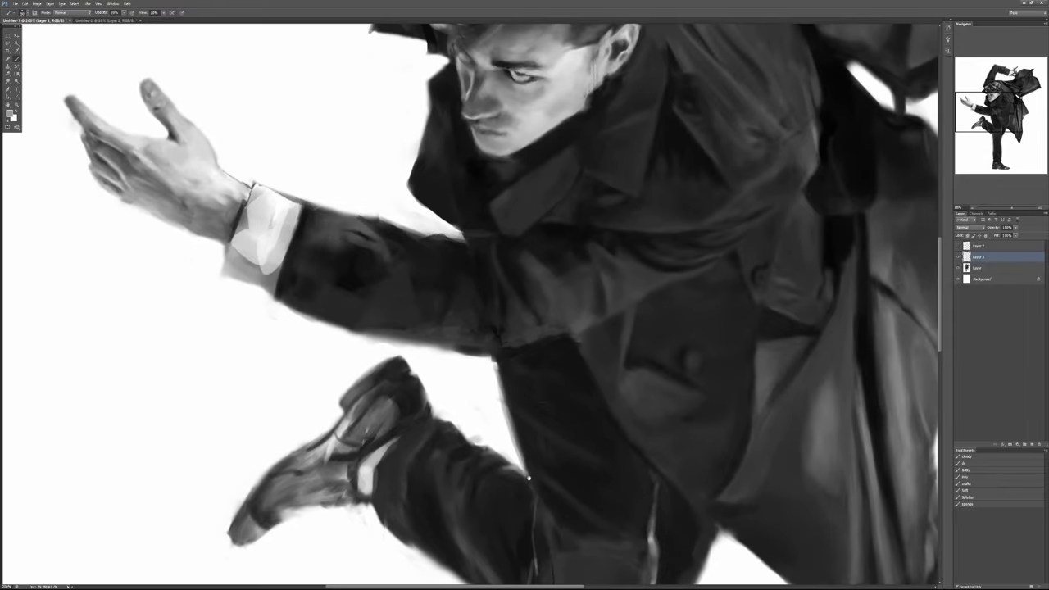
{"action": "left_click_drag", "start_coordinate": [528, 478], "coordinate": [574, 547]}
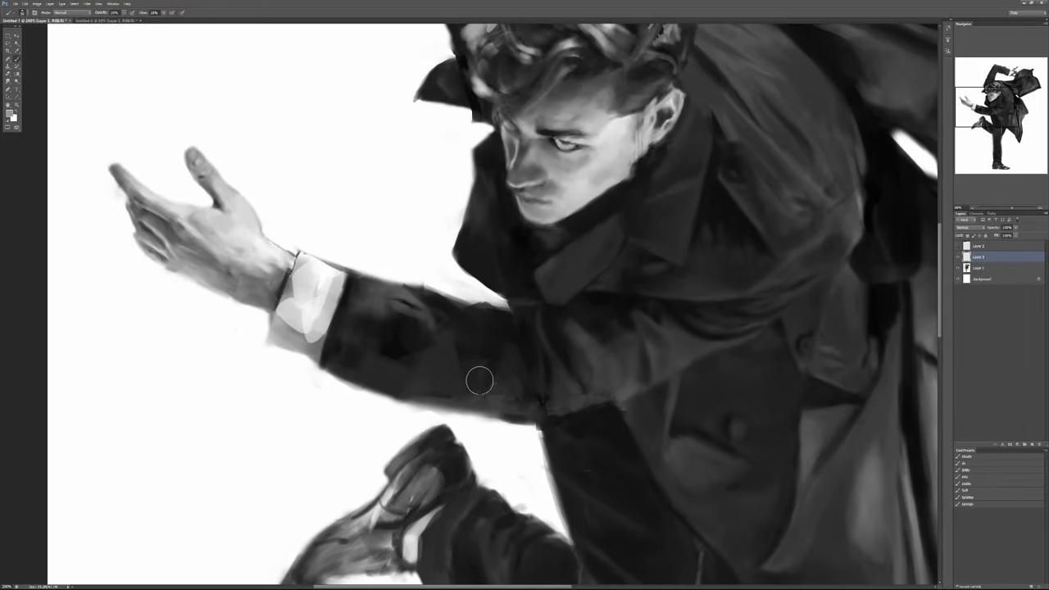
{"action": "left_click_drag", "start_coordinate": [543, 396], "coordinate": [409, 425]}
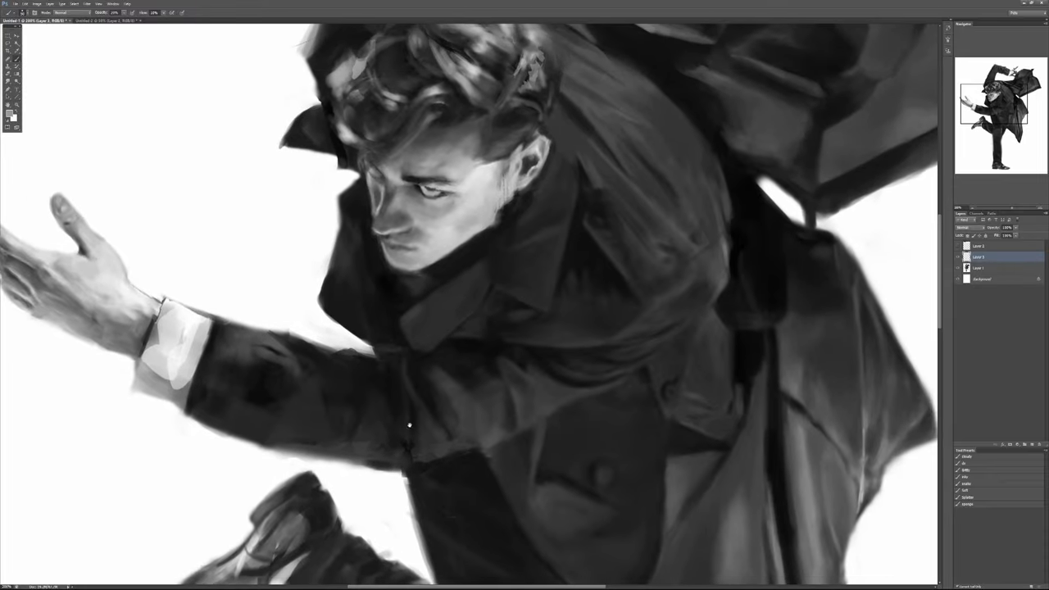
Erase the soft grey blur along the standing leg with the whole figure in view.
{"action": "key", "text": "ctrl+minus"}
{"action": "key", "text": "ctrl+minus"}
{"action": "key", "text": "e"}
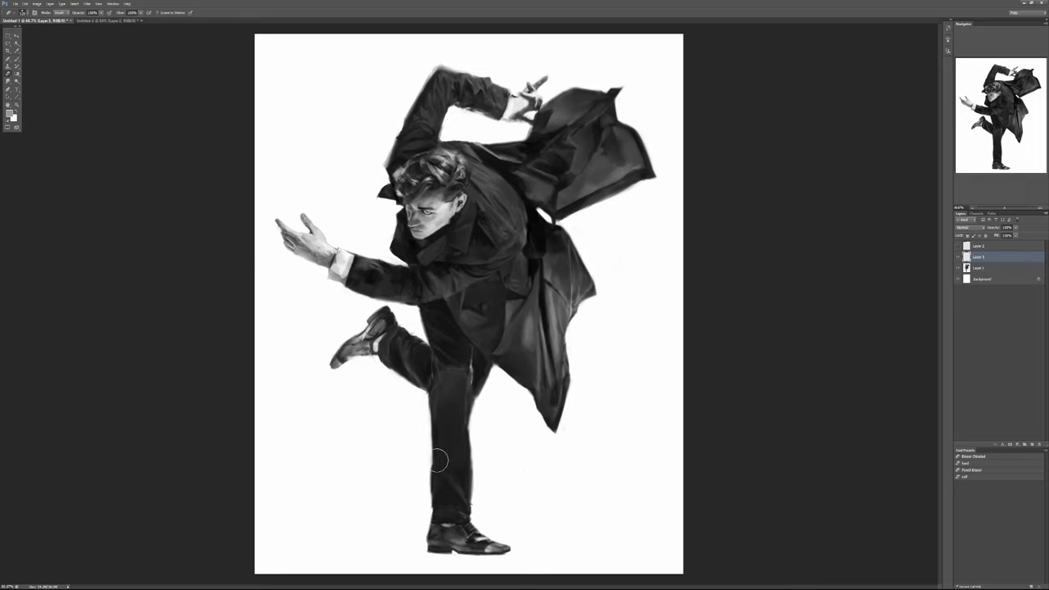
Harden the standing leg's left edge with sampled white and dark brush strokes at 100% opacity.
{"action": "key", "text": "x"}
{"action": "key", "text": "x"}
{"action": "key", "text": "b"}
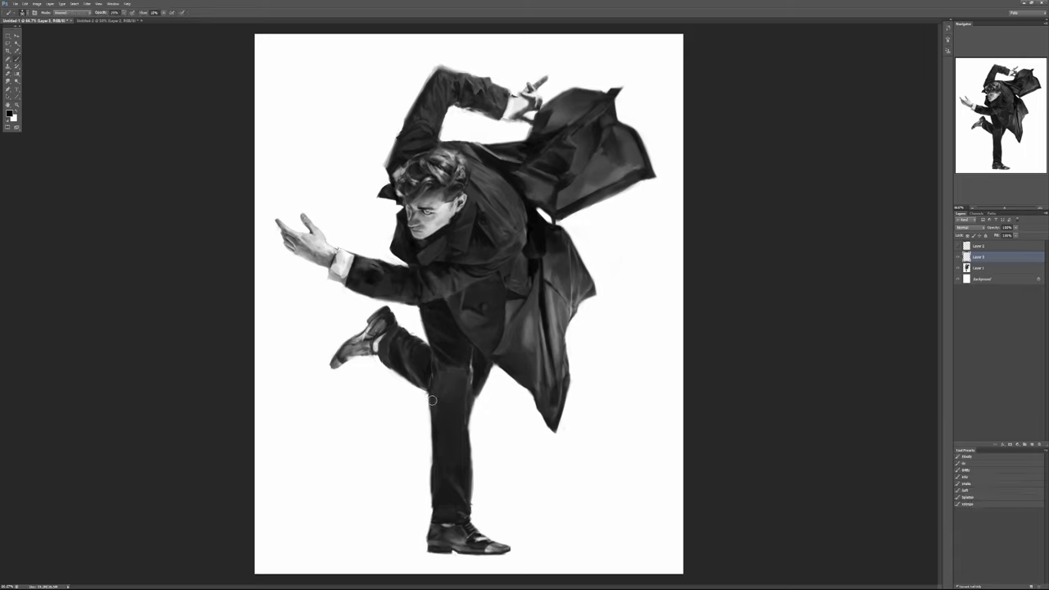
{"action": "left_click", "coordinate": [427, 448], "text": "alt"}
{"action": "key", "text": "0"}
{"action": "mouse_move", "coordinate": [428, 410]}
{"action": "left_mouse_down"}
{"action": "mouse_move", "coordinate": [428, 477]}
{"action": "mouse_move", "coordinate": [430, 410]}
{"action": "mouse_move", "coordinate": [431, 459]}
{"action": "left_mouse_up"}
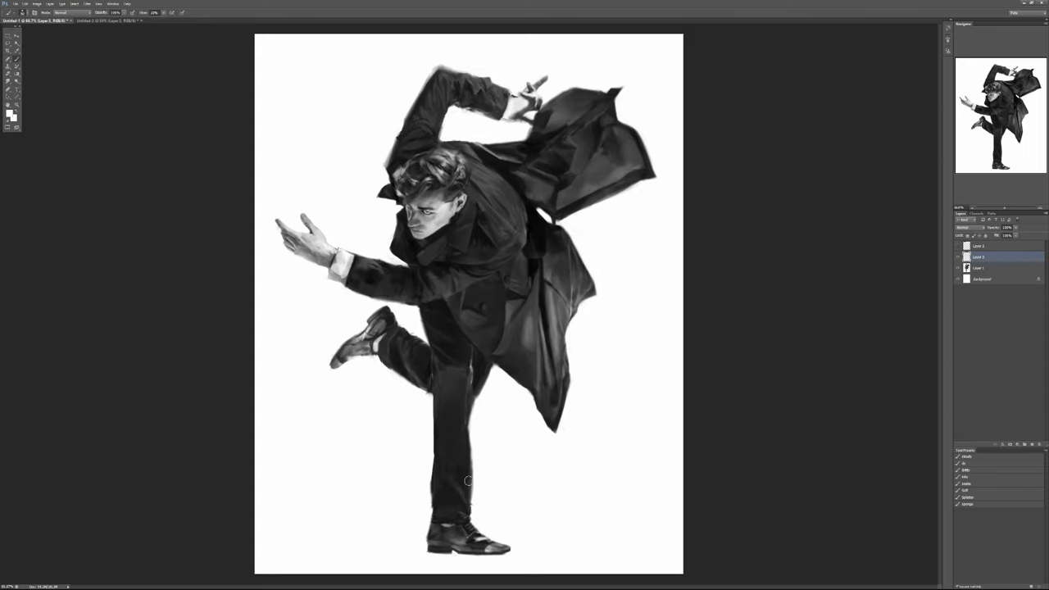
{"action": "scroll", "coordinate": [472, 480], "scroll_direction": "up", "scroll_amount": 1}
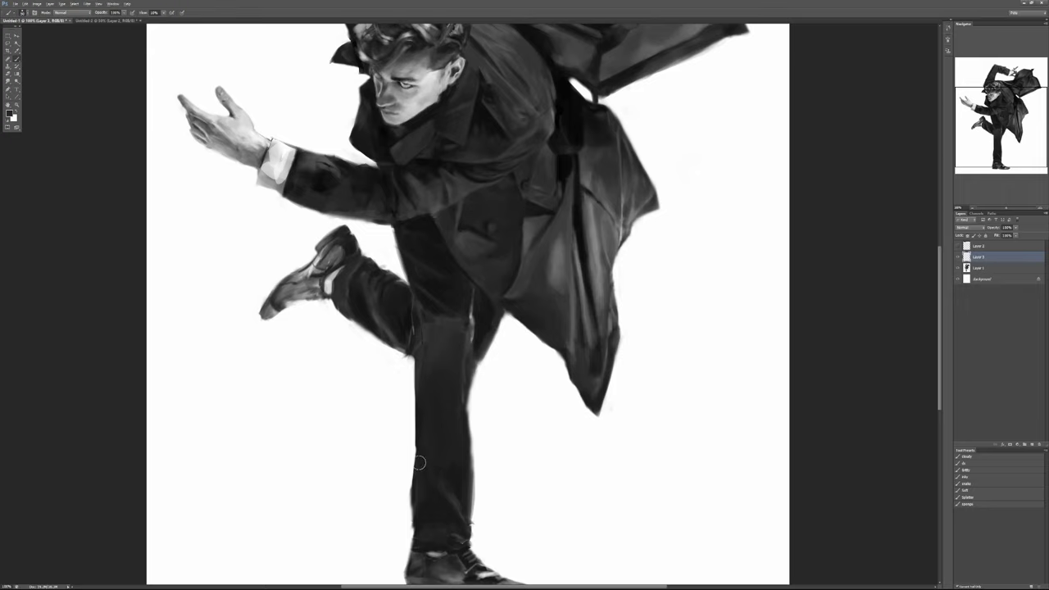
{"action": "left_click_drag", "start_coordinate": [416, 343], "coordinate": [418, 492]}
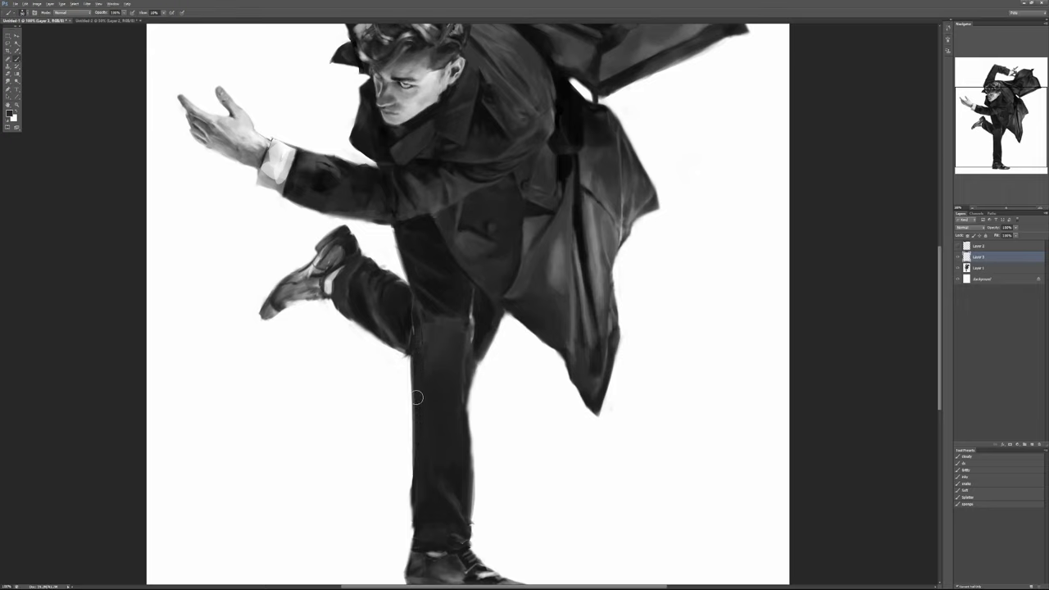
{"action": "left_click_drag", "start_coordinate": [410, 348], "coordinate": [412, 468]}
{"action": "left_click_drag", "start_coordinate": [415, 374], "coordinate": [414, 495]}
Blur the standing leg's left edge again with light grey strokes at low opacity.
{"action": "left_click", "coordinate": [411, 423], "text": "alt"}
{"action": "left_click_drag", "start_coordinate": [413, 385], "coordinate": [413, 486]}
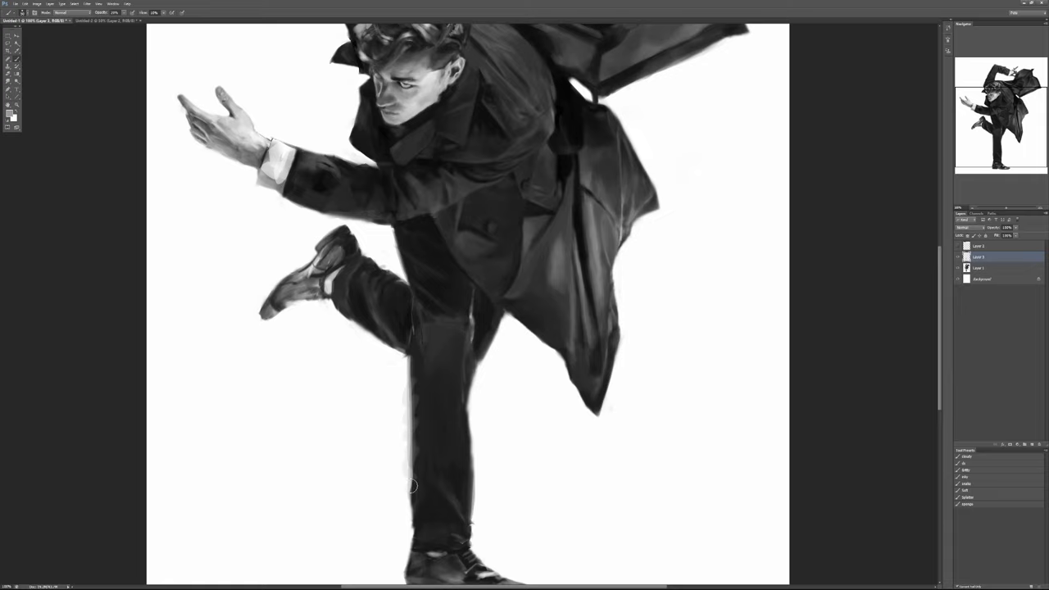
{"action": "left_click_drag", "start_coordinate": [416, 413], "coordinate": [413, 475]}
{"action": "left_click_drag", "start_coordinate": [409, 353], "coordinate": [413, 496]}
Lighten the whole standing leg with a semi-transparent white wash.
{"action": "left_click", "coordinate": [466, 440], "text": "alt"}
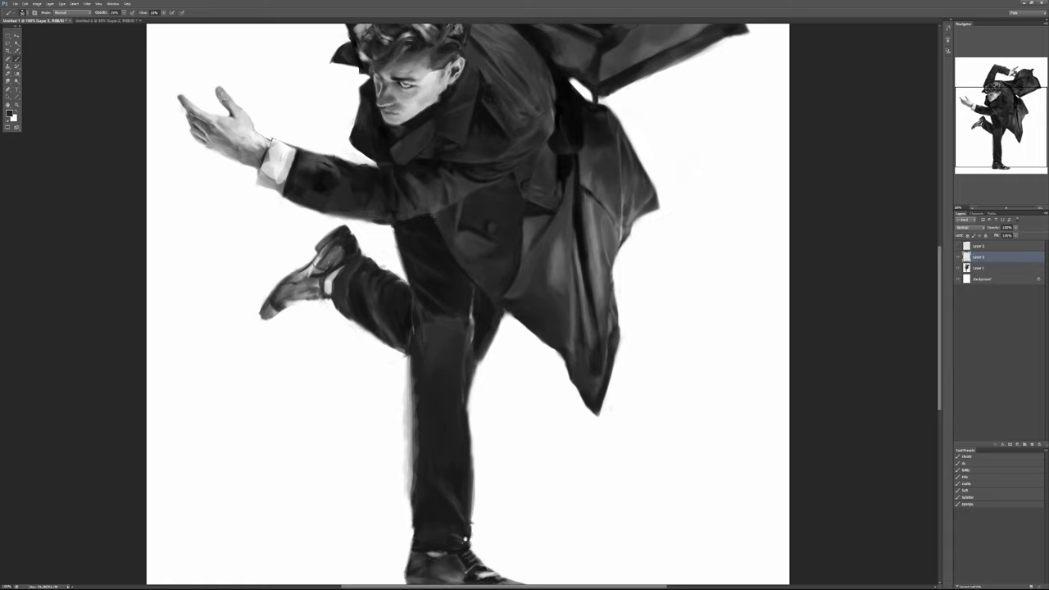
{"action": "left_click_drag", "start_coordinate": [455, 498], "coordinate": [483, 382]}
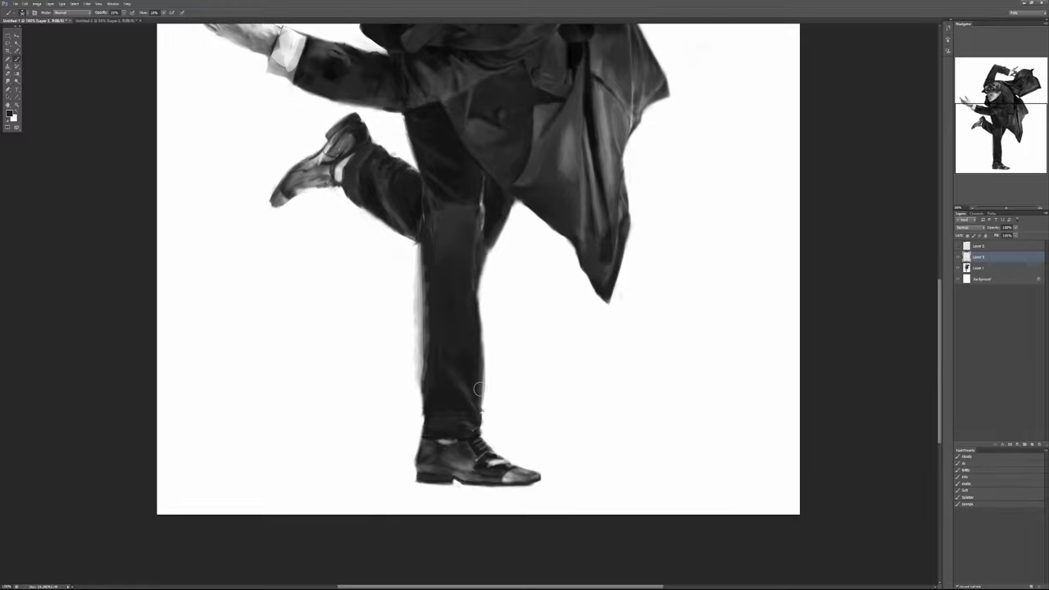
{"action": "key", "text": "x"}
{"action": "mouse_move", "coordinate": [479, 264]}
{"action": "left_mouse_down"}
{"action": "mouse_move", "coordinate": [459, 221]}
{"action": "mouse_move", "coordinate": [477, 242]}
{"action": "mouse_move", "coordinate": [433, 318]}
{"action": "mouse_move", "coordinate": [438, 293]}
{"action": "mouse_move", "coordinate": [434, 443]}
{"action": "mouse_move", "coordinate": [460, 421]}
{"action": "mouse_move", "coordinate": [509, 473]}
{"action": "left_mouse_up"}
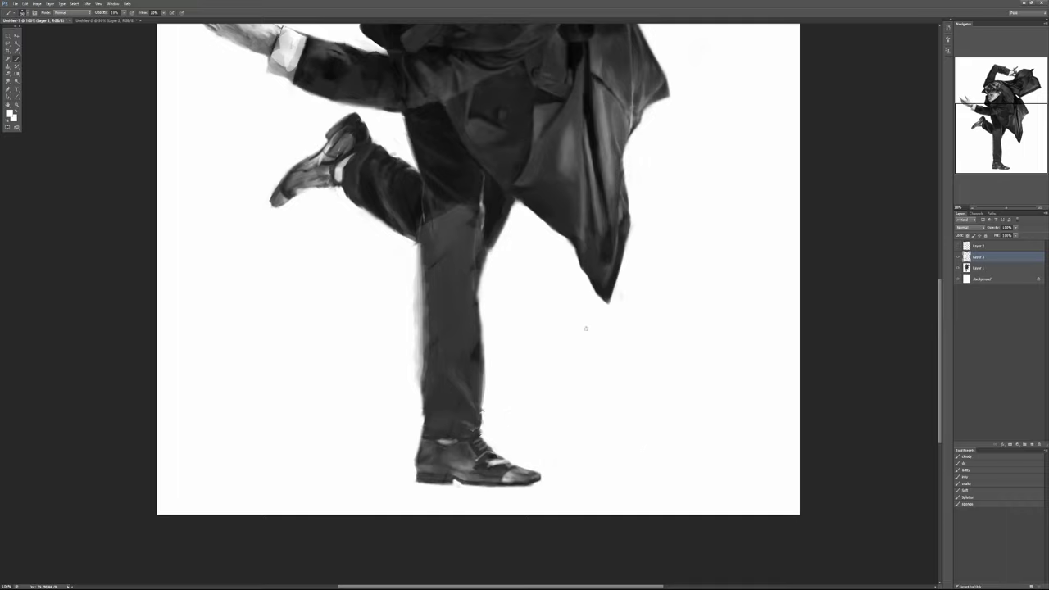
Switch to the reference photos in the image viewer, compare them with the painting and close the photo windows.
{"action": "left_click_drag", "start_coordinate": [586, 327], "coordinate": [579, 513]}
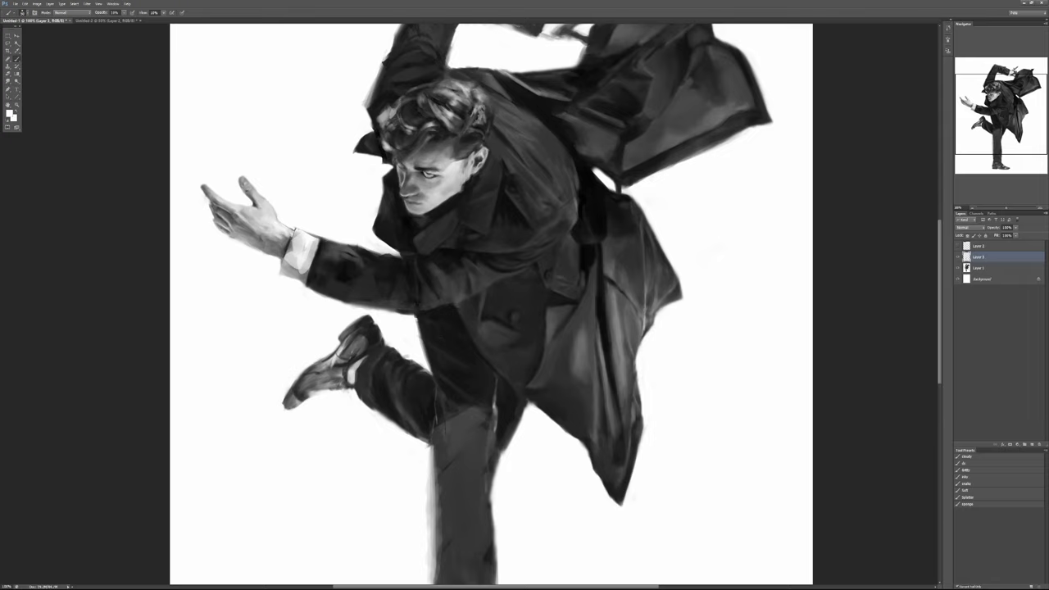
{"action": "key", "text": "alt+Tab"}
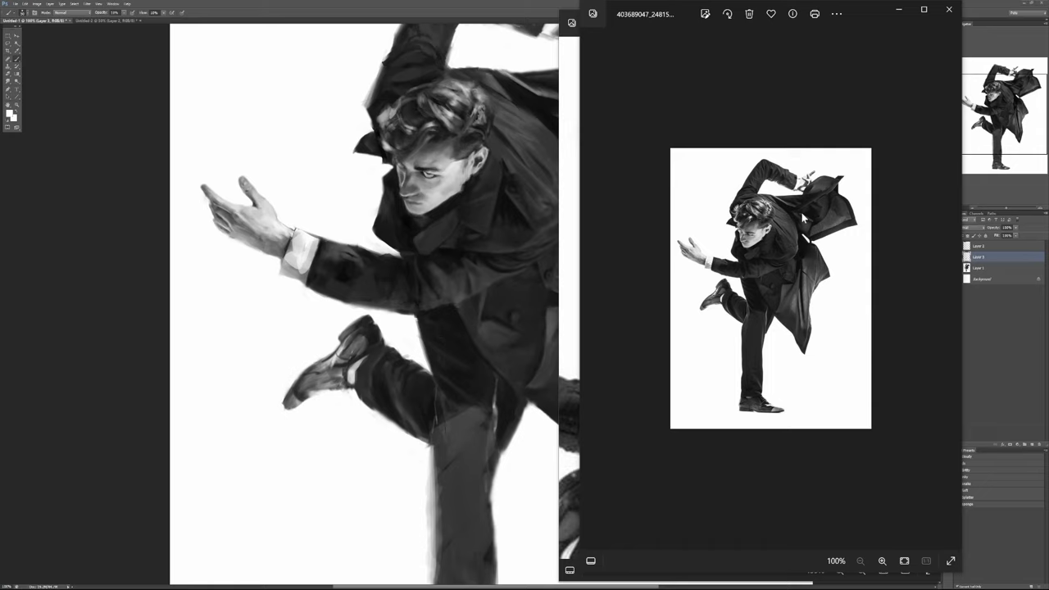
{"action": "left_click", "coordinate": [948, 12]}
{"action": "left_click", "coordinate": [935, 16]}
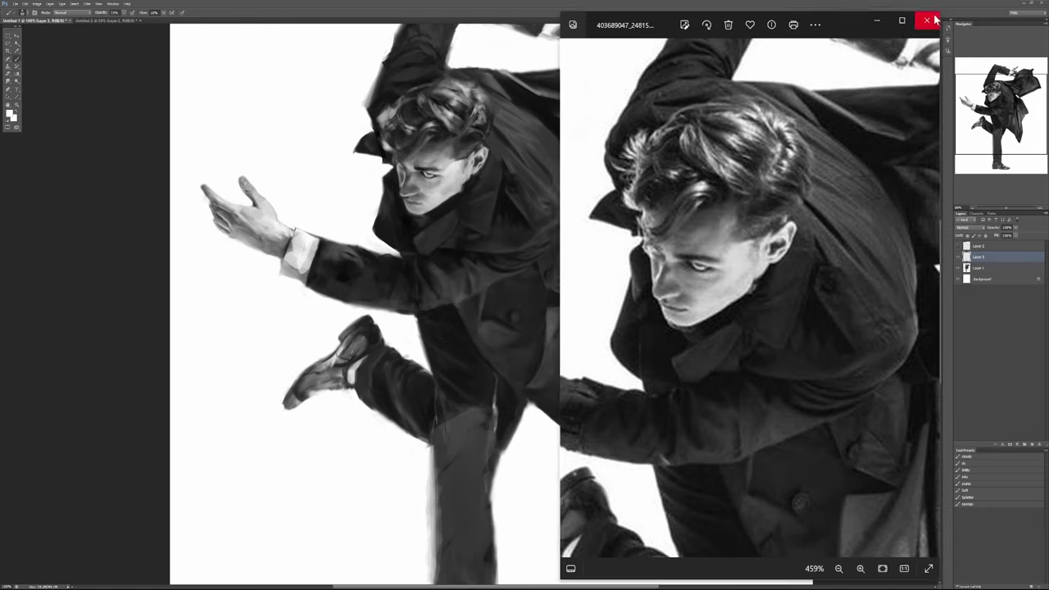
{"action": "left_click", "coordinate": [930, 20]}
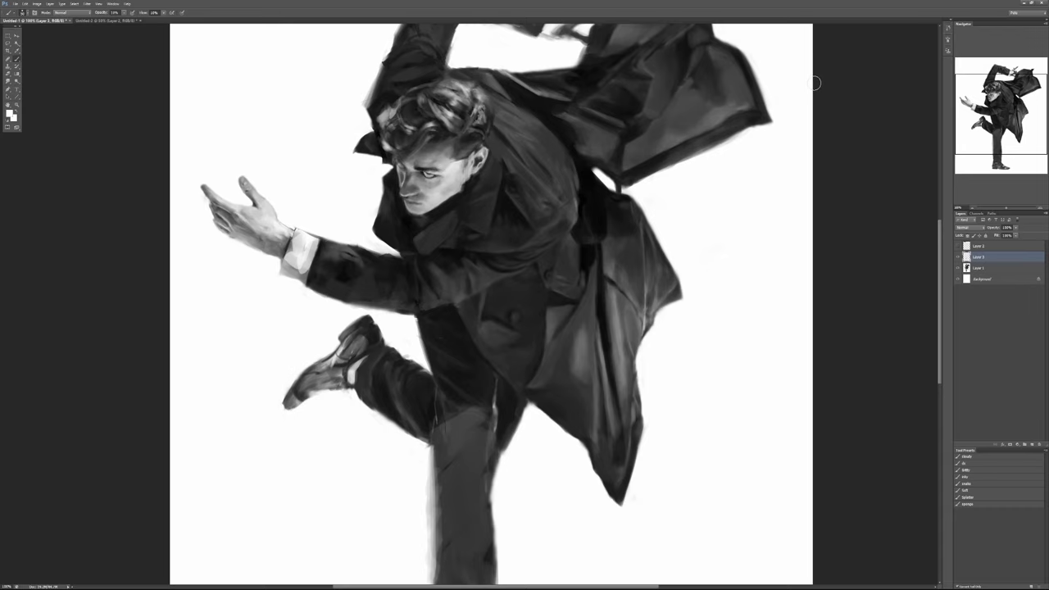
Erase the light wash and blurred edge from the standing leg down to the shoe.
{"action": "key", "text": "bracketleft"}
{"action": "key", "text": "bracketleft"}
{"action": "key", "text": "ctrl+minus"}
{"action": "key", "text": "e"}
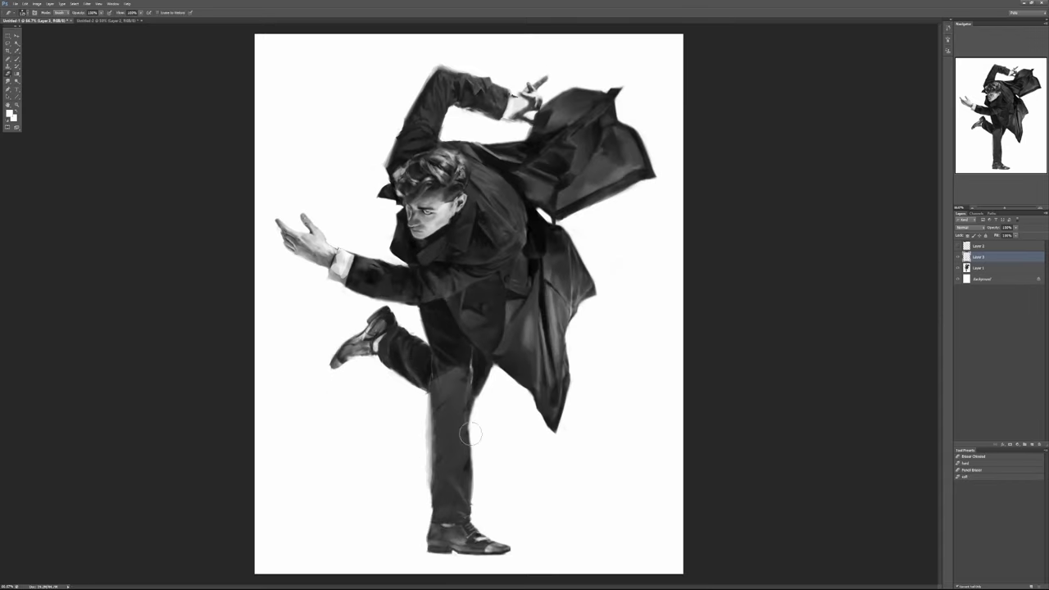
{"action": "mouse_move", "coordinate": [427, 369]}
{"action": "left_mouse_down"}
{"action": "mouse_move", "coordinate": [406, 487]}
{"action": "mouse_move", "coordinate": [465, 413]}
{"action": "mouse_move", "coordinate": [425, 582]}
{"action": "mouse_move", "coordinate": [467, 489]}
{"action": "mouse_move", "coordinate": [453, 587]}
{"action": "mouse_move", "coordinate": [501, 520]}
{"action": "mouse_move", "coordinate": [487, 566]}
{"action": "left_mouse_up"}
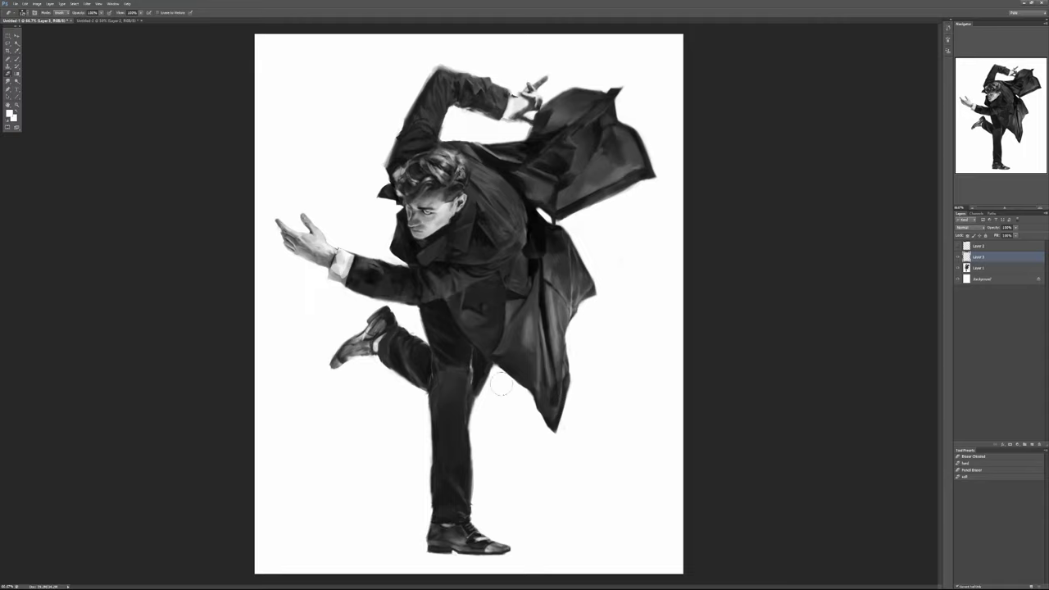
Set the foreground colour to bright red and draw a loose circle around the head and collar.
{"action": "left_click", "coordinate": [11, 115]}
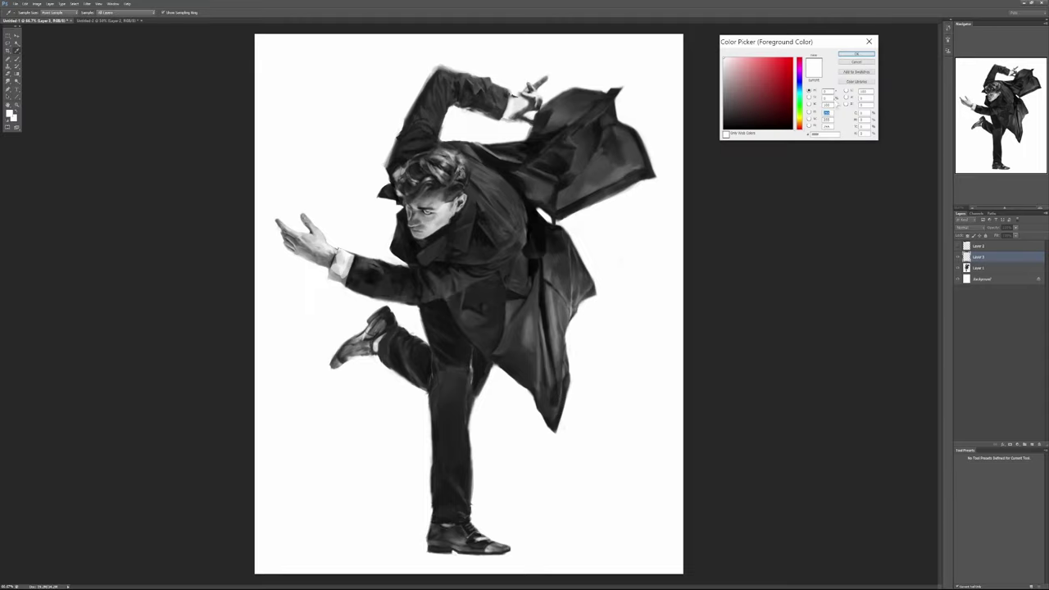
{"action": "left_click_drag", "start_coordinate": [771, 83], "coordinate": [837, 54]}
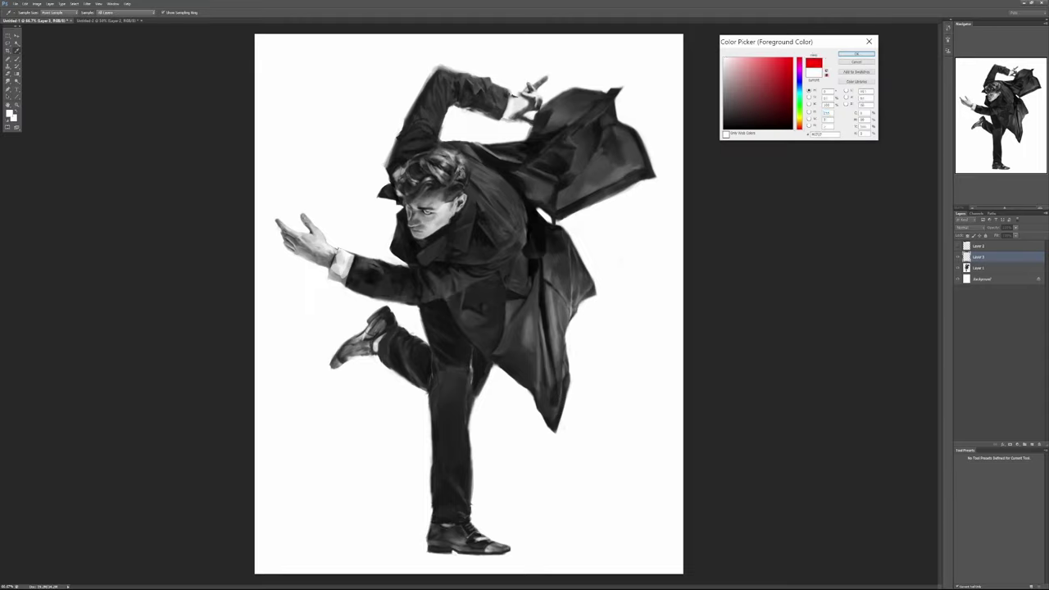
{"action": "left_click", "coordinate": [853, 54]}
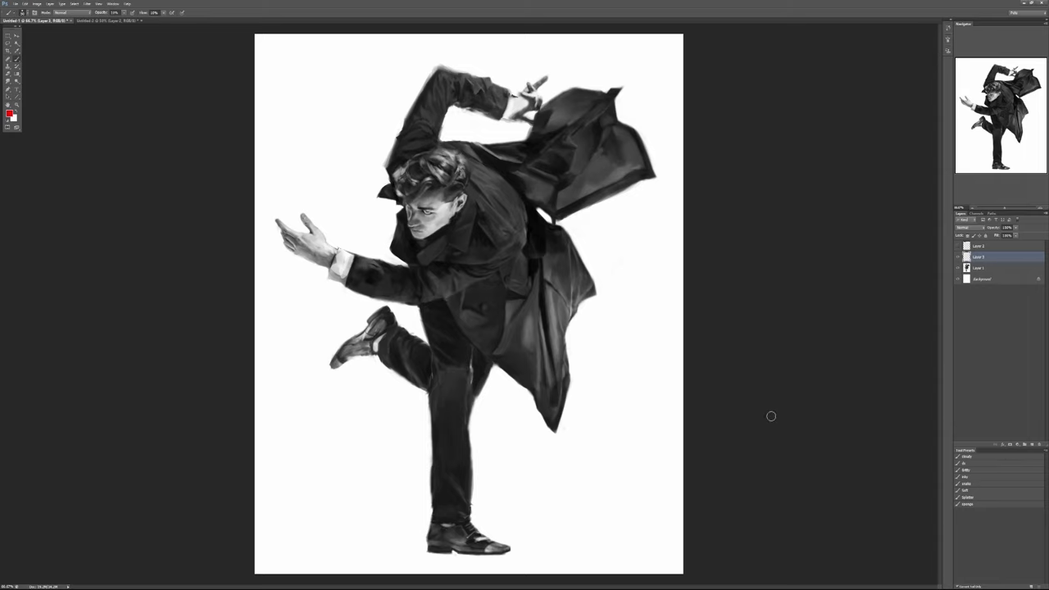
{"action": "mouse_move", "coordinate": [418, 129]}
{"action": "left_mouse_down"}
{"action": "mouse_move", "coordinate": [464, 142]}
{"action": "mouse_move", "coordinate": [486, 190]}
{"action": "left_mouse_up"}
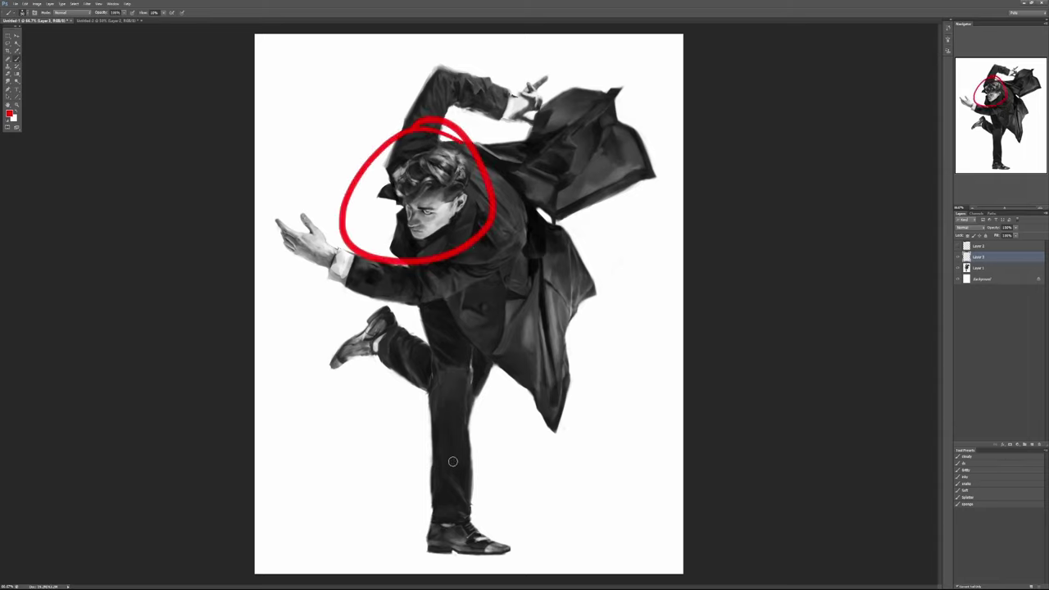
Draw a red X across the lower standing leg, compare the painting with and without the red markings, and leave that layer hidden.
{"action": "left_click_drag", "start_coordinate": [413, 425], "coordinate": [484, 479]}
{"action": "left_click_drag", "start_coordinate": [500, 427], "coordinate": [399, 500]}
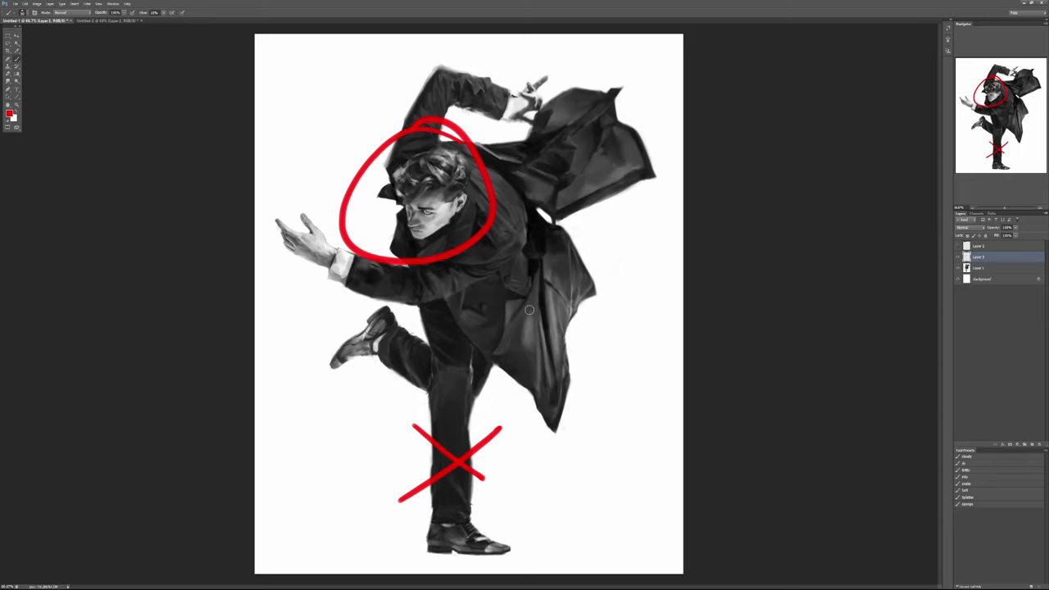
{"action": "left_click", "coordinate": [958, 257]}
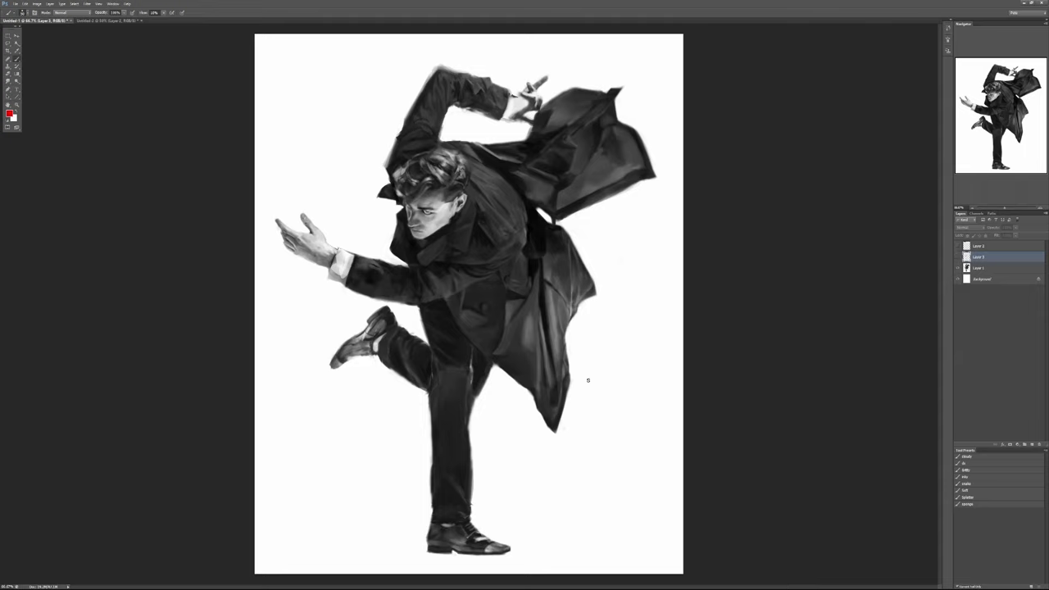
{"action": "left_click", "coordinate": [958, 257]}
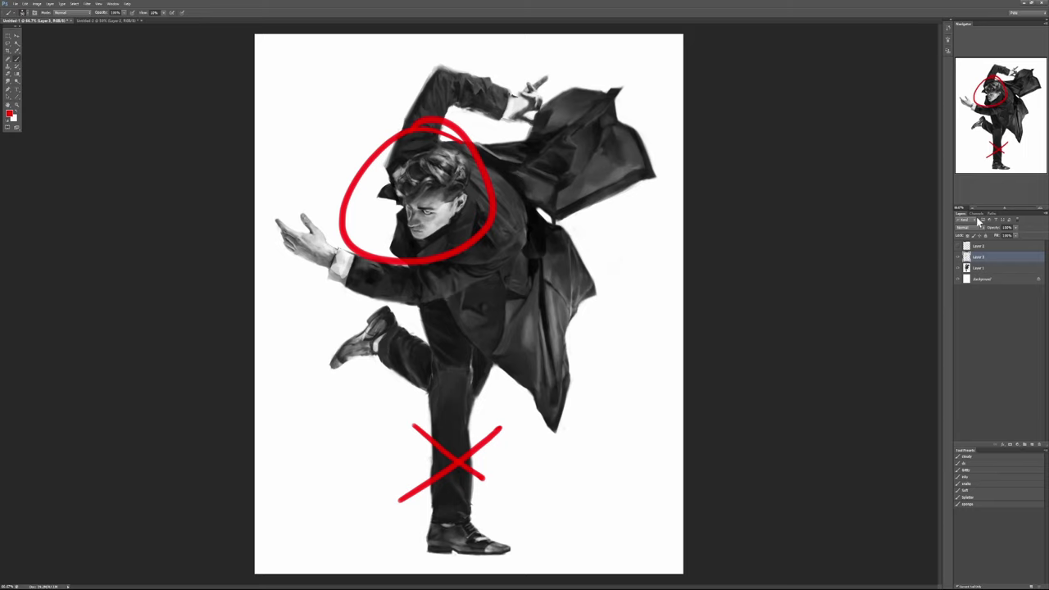
{"action": "left_click", "coordinate": [959, 256]}
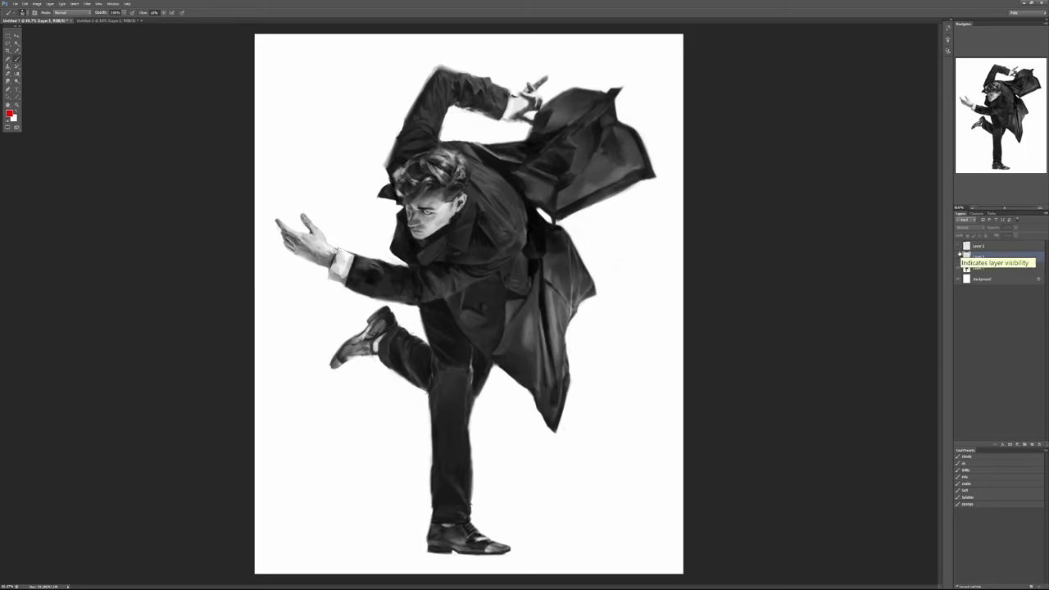
Close the annotated painting document without saving its changes.
{"action": "key", "text": "ctrl+w"}
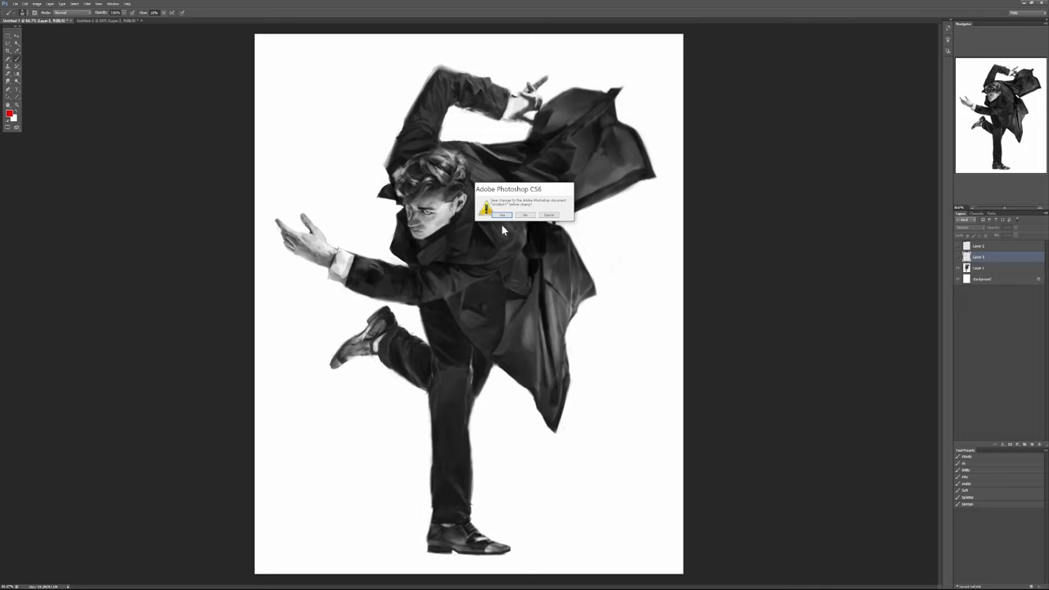
{"action": "left_click", "coordinate": [525, 215]}
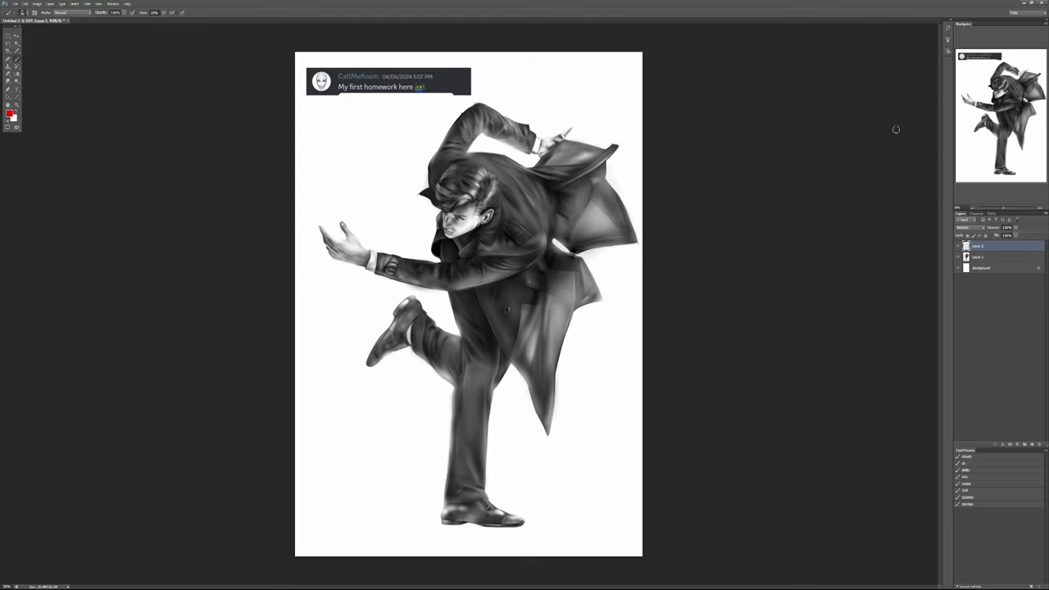
Hide the homework caption layer and add a new empty layer directly above the figure layer.
{"action": "left_click", "coordinate": [957, 246]}
{"action": "left_click", "coordinate": [975, 258]}
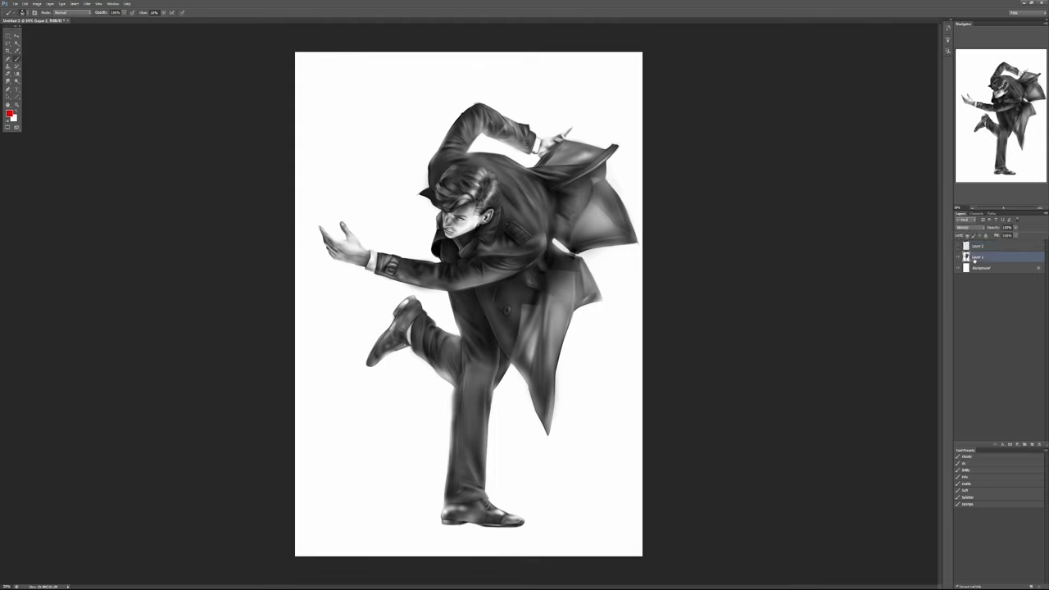
{"action": "left_click", "coordinate": [1035, 445]}
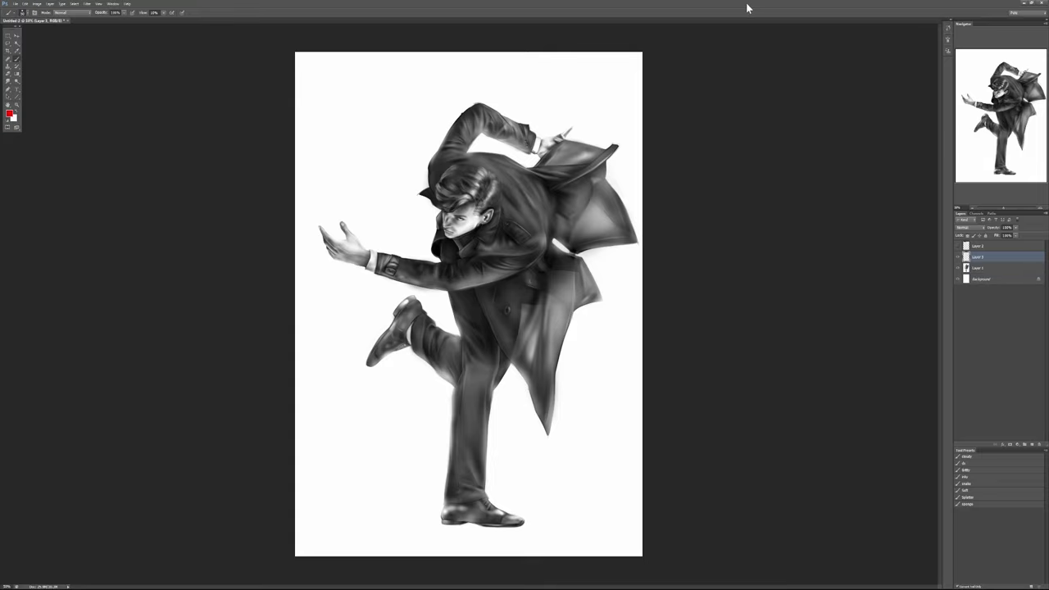
Darken the coat below the forearm and around the gap in its back with the Soft brush preset in black.
{"action": "scroll", "coordinate": [492, 266], "scroll_direction": "up", "scroll_amount": 1}
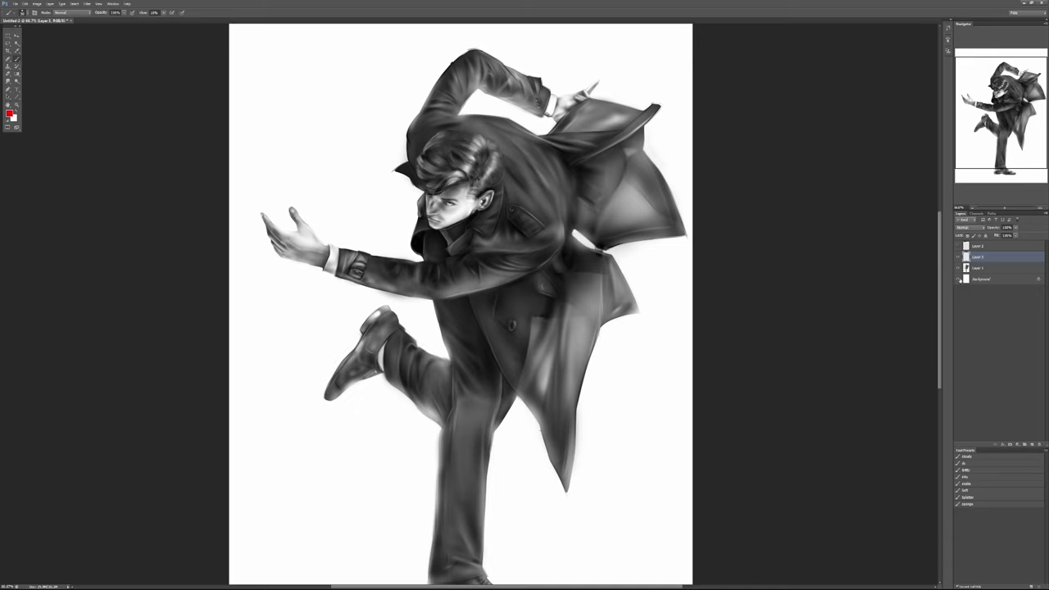
{"action": "left_click", "coordinate": [980, 492]}
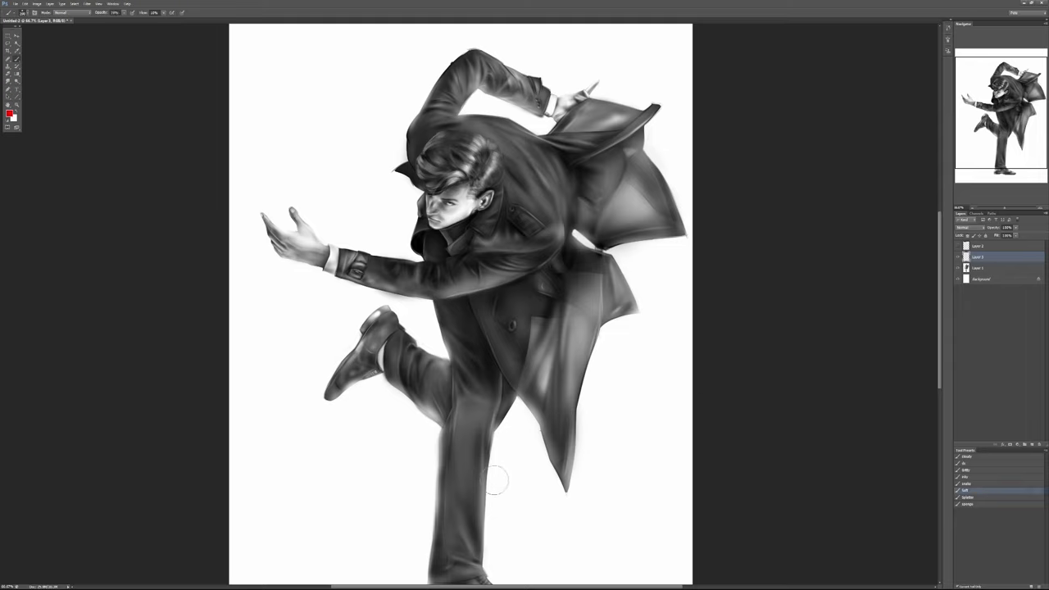
{"action": "left_click", "coordinate": [530, 308], "text": "alt"}
{"action": "key", "text": "bracketright"}
{"action": "key", "text": "bracketright"}
{"action": "key", "text": "bracketright"}
{"action": "key", "text": "x"}
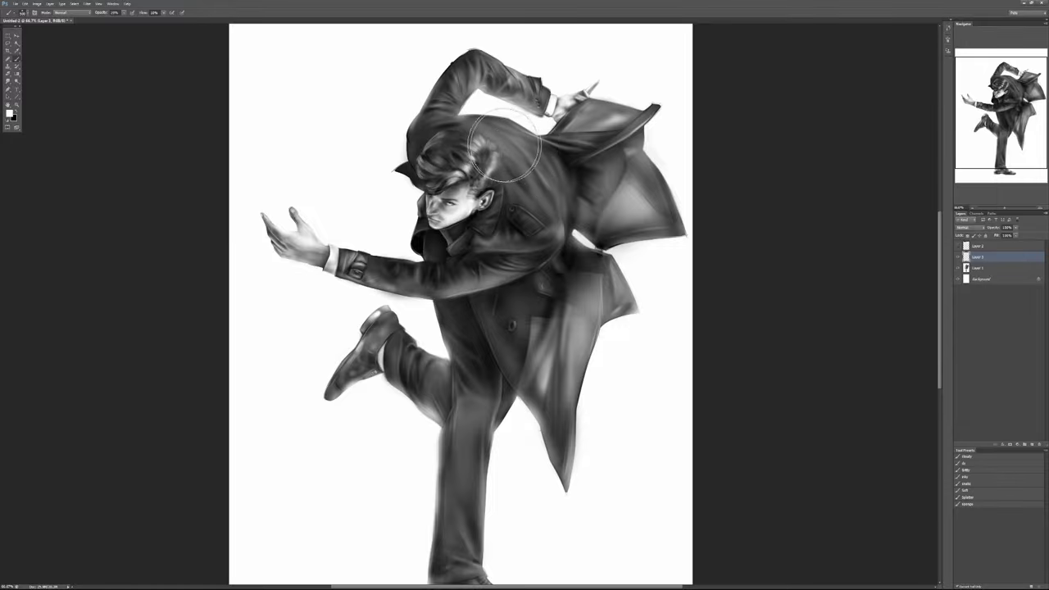
{"action": "key", "text": "x"}
{"action": "mouse_move", "coordinate": [539, 230]}
{"action": "left_mouse_down"}
{"action": "mouse_move", "coordinate": [561, 177]}
{"action": "mouse_move", "coordinate": [569, 214]}
{"action": "mouse_move", "coordinate": [613, 233]}
{"action": "mouse_move", "coordinate": [591, 209]}
{"action": "mouse_move", "coordinate": [639, 182]}
{"action": "mouse_move", "coordinate": [661, 185]}
{"action": "mouse_move", "coordinate": [601, 229]}
{"action": "mouse_move", "coordinate": [570, 123]}
{"action": "mouse_move", "coordinate": [527, 349]}
{"action": "mouse_move", "coordinate": [517, 309]}
{"action": "mouse_move", "coordinate": [558, 276]}
{"action": "mouse_move", "coordinate": [579, 288]}
{"action": "mouse_move", "coordinate": [566, 372]}
{"action": "mouse_move", "coordinate": [606, 291]}
{"action": "mouse_move", "coordinate": [561, 263]}
{"action": "left_mouse_up"}
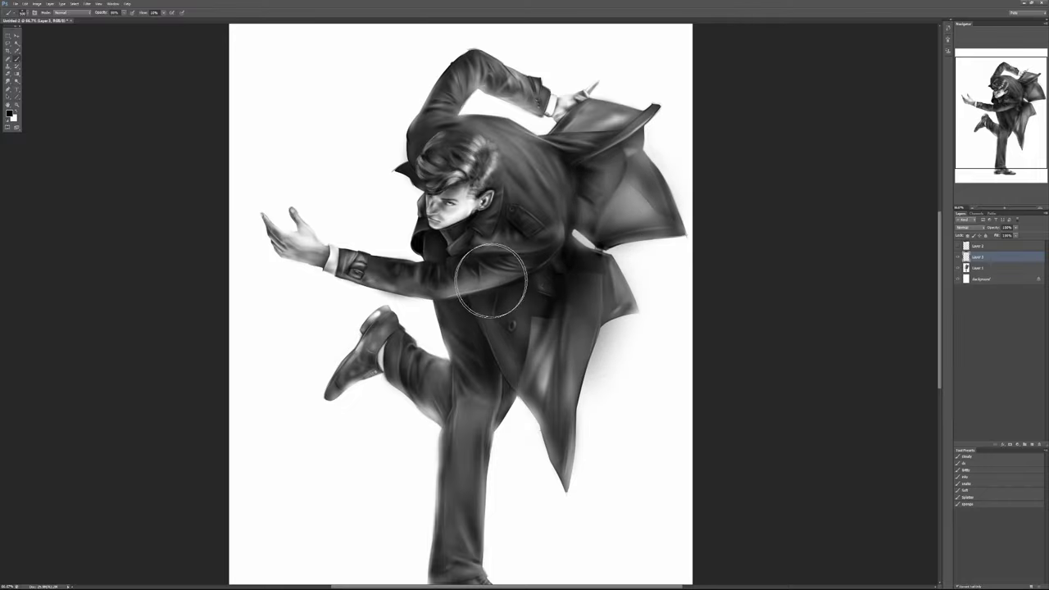
{"action": "left_click_drag", "start_coordinate": [549, 227], "coordinate": [582, 210]}
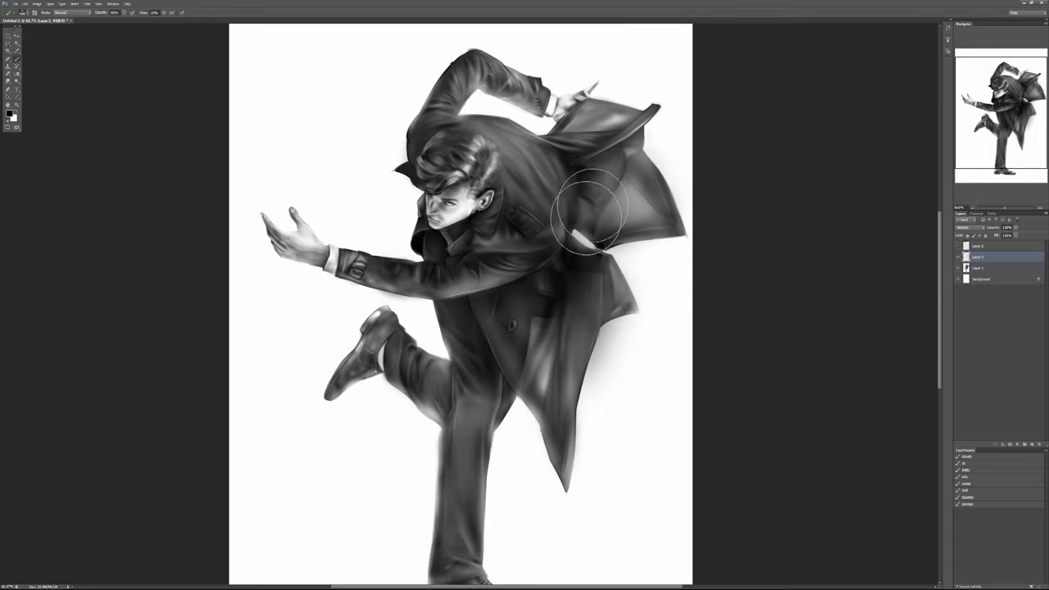
{"action": "left_click_drag", "start_coordinate": [544, 275], "coordinate": [528, 289]}
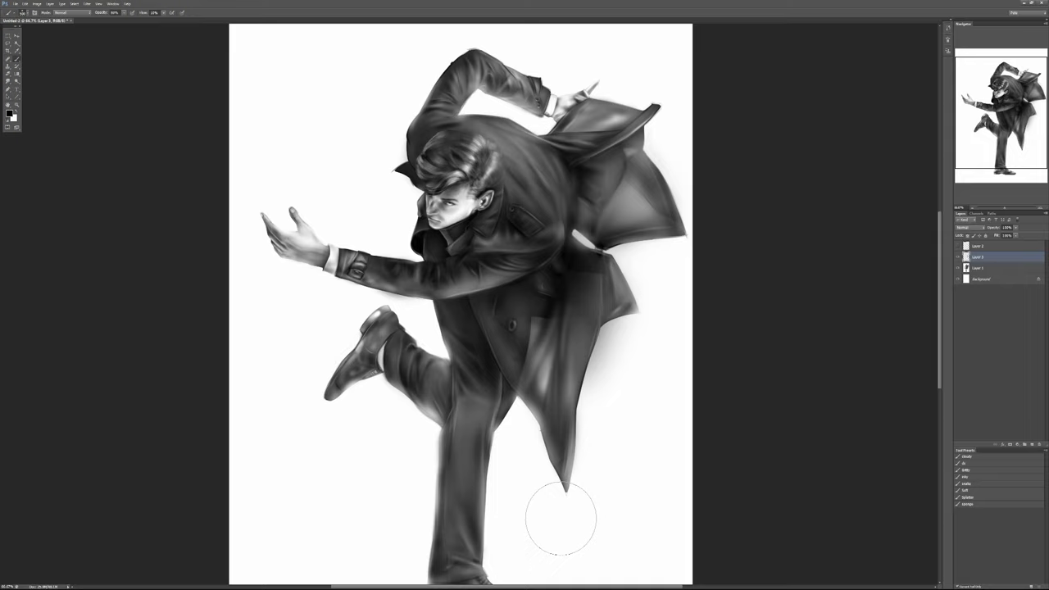
Compare the whole figure with and without the new coat shading by toggling the shading layer's visibility.
{"action": "left_click", "coordinate": [958, 257]}
{"action": "left_click", "coordinate": [957, 257]}
{"action": "left_click", "coordinate": [526, 367], "text": "alt"}
{"action": "key", "text": "ctrl+minus"}
{"action": "key", "text": "bracketright"}
{"action": "key", "text": "bracketright"}
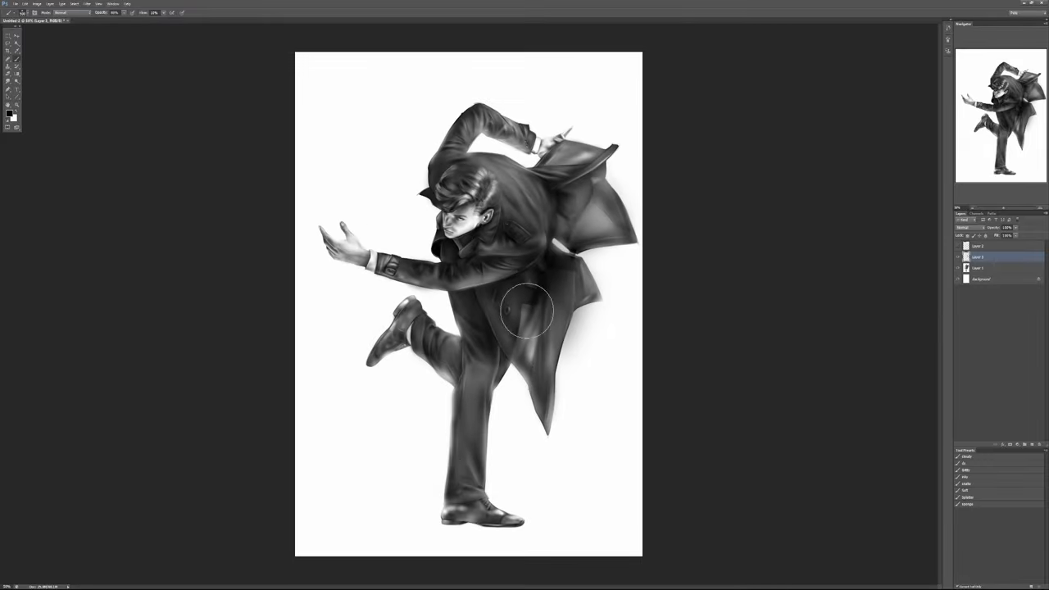
Extend the dark fold across the coat's upper back above the hair, using a small semi-transparent brush and sampled coat tones.
{"action": "key", "text": "ctrl+plus"}
{"action": "left_click", "coordinate": [485, 191], "text": "ctrl"}
{"action": "left_click", "coordinate": [484, 190], "text": "ctrl"}
{"action": "left_click", "coordinate": [484, 189], "text": "ctrl"}
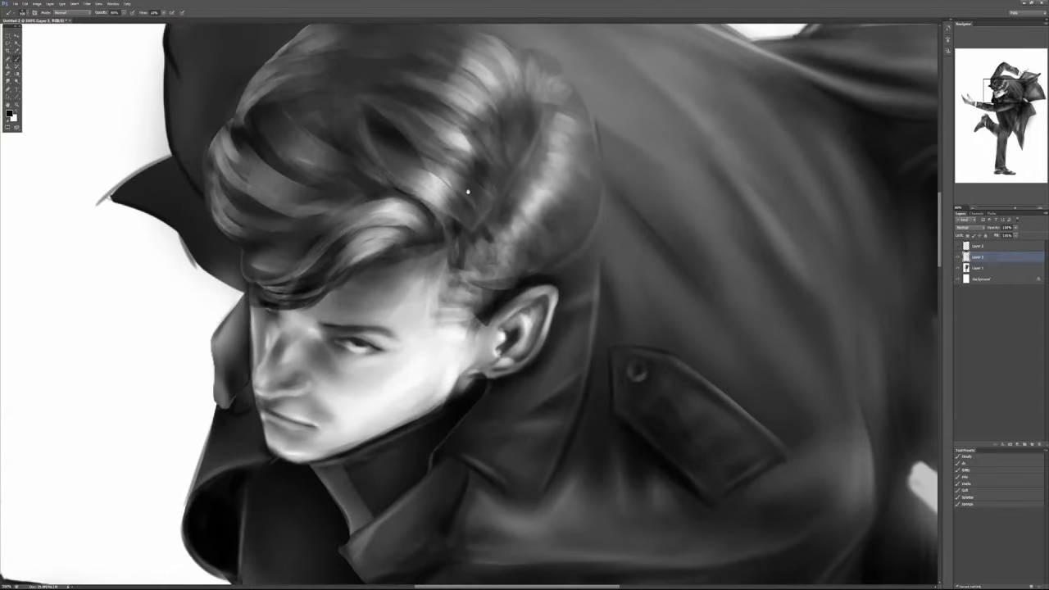
{"action": "left_click_drag", "start_coordinate": [468, 193], "coordinate": [482, 419]}
{"action": "key", "text": "bracketleft"}
{"action": "key", "text": "bracketleft"}
{"action": "key", "text": "bracketleft"}
{"action": "key", "text": "bracketleft"}
{"action": "key", "text": "bracketleft"}
{"action": "key", "text": "bracketleft"}
{"action": "key", "text": "bracketleft"}
{"action": "key", "text": "bracketleft"}
{"action": "key", "text": "bracketleft"}
{"action": "key", "text": "bracketleft"}
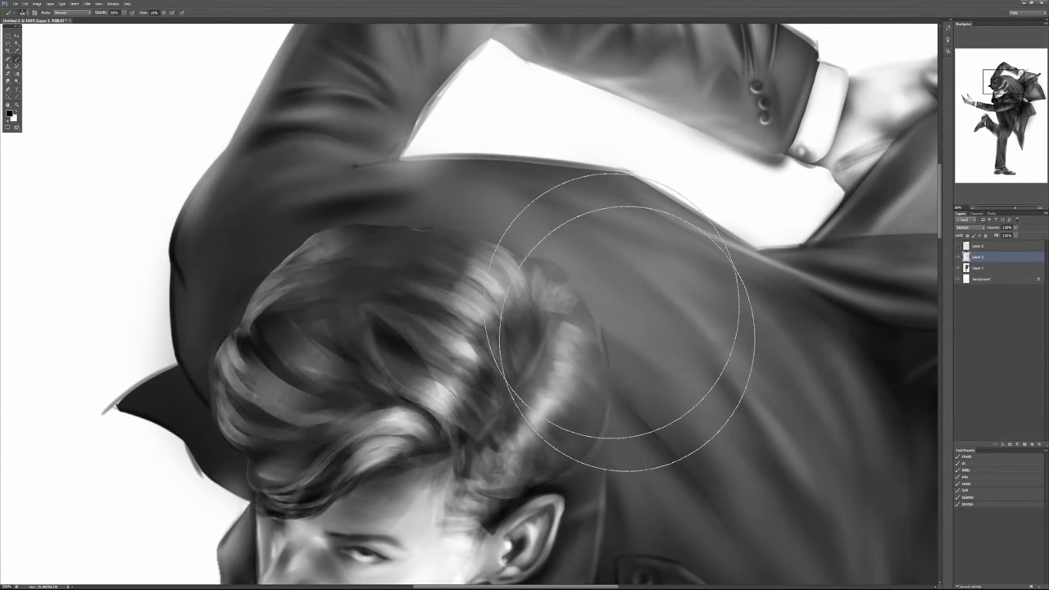
{"action": "left_click", "coordinate": [331, 211], "text": "alt"}
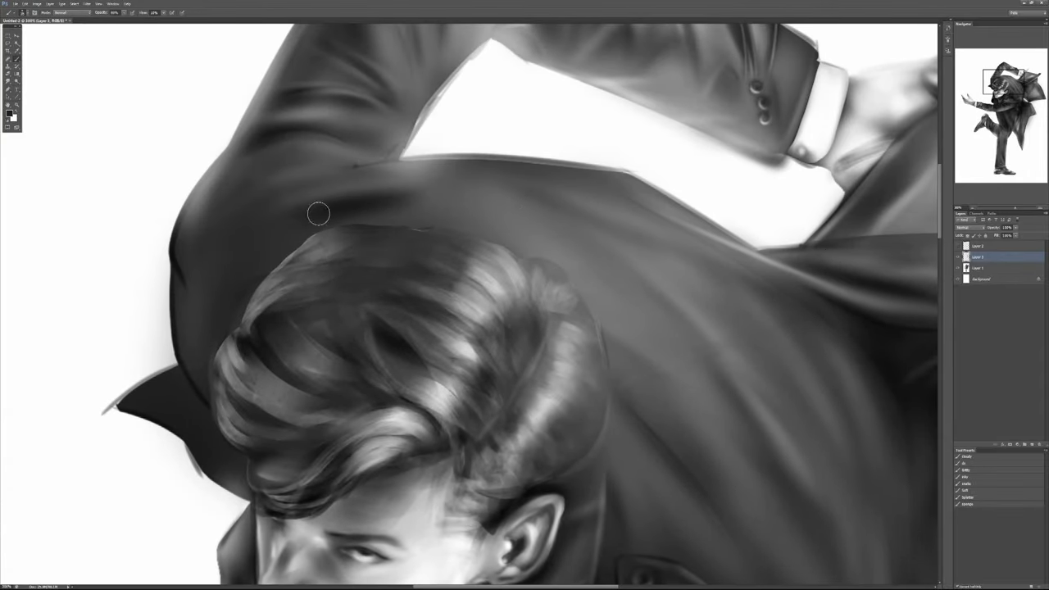
{"action": "key", "text": "4"}
{"action": "key", "text": "3"}
{"action": "mouse_move", "coordinate": [323, 220]}
{"action": "left_mouse_down"}
{"action": "mouse_move", "coordinate": [266, 225]}
{"action": "mouse_move", "coordinate": [449, 180]}
{"action": "mouse_move", "coordinate": [418, 195]}
{"action": "mouse_move", "coordinate": [465, 188]}
{"action": "mouse_move", "coordinate": [387, 198]}
{"action": "mouse_move", "coordinate": [490, 186]}
{"action": "mouse_move", "coordinate": [355, 211]}
{"action": "mouse_move", "coordinate": [480, 187]}
{"action": "left_mouse_up"}
{"action": "left_click", "coordinate": [470, 193], "text": "alt"}
{"action": "left_click_drag", "start_coordinate": [419, 208], "coordinate": [492, 186]}
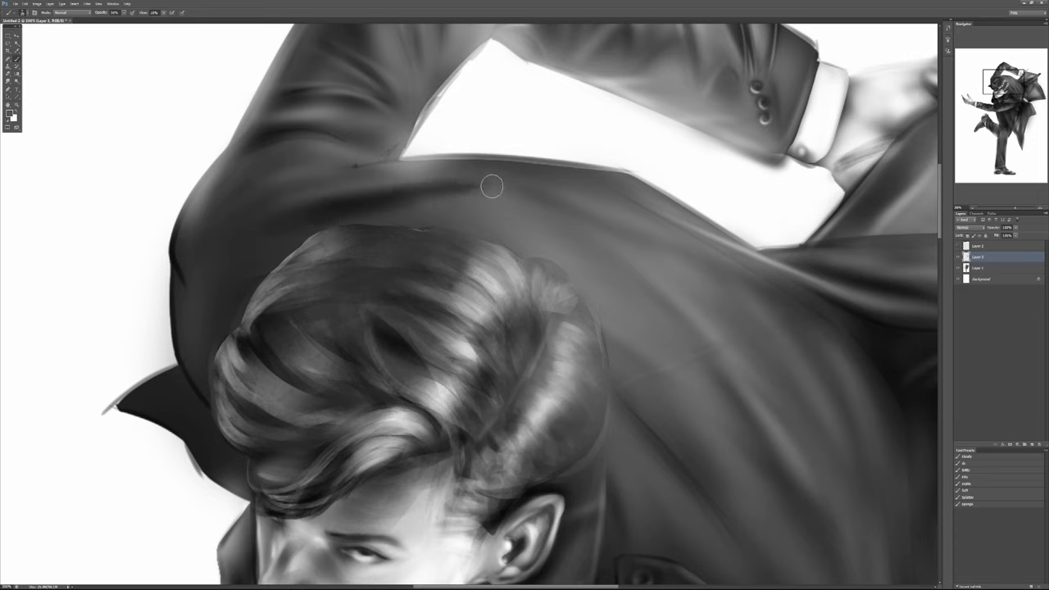
Blend the end of the upper-back fold into the surrounding coat with resampled greys, and check it against the whole upper body.
{"action": "left_click_drag", "start_coordinate": [387, 212], "coordinate": [491, 184]}
{"action": "left_click", "coordinate": [444, 171], "text": "alt"}
{"action": "left_click_drag", "start_coordinate": [413, 183], "coordinate": [492, 181]}
{"action": "left_click", "coordinate": [443, 189], "text": "alt"}
{"action": "left_click_drag", "start_coordinate": [383, 196], "coordinate": [529, 183]}
{"action": "scroll", "coordinate": [553, 253], "scroll_direction": "down", "scroll_amount": 3}
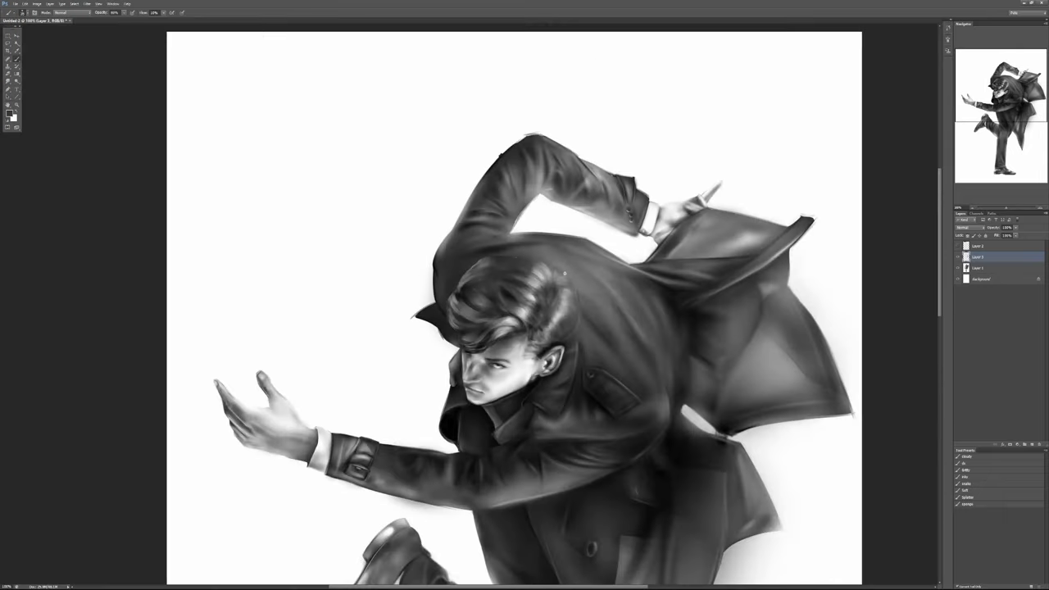
{"action": "scroll", "coordinate": [566, 273], "scroll_direction": "down", "scroll_amount": 2}
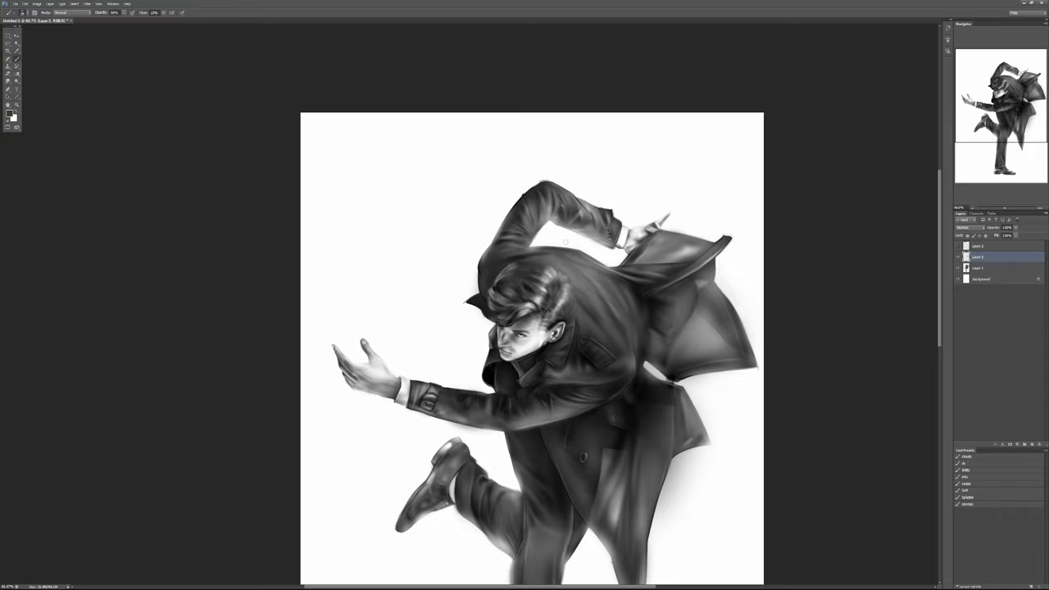
Try lightening the lower coat front around the button with a larger white brush at low opacity.
{"action": "left_click_drag", "start_coordinate": [635, 400], "coordinate": [498, 368]}
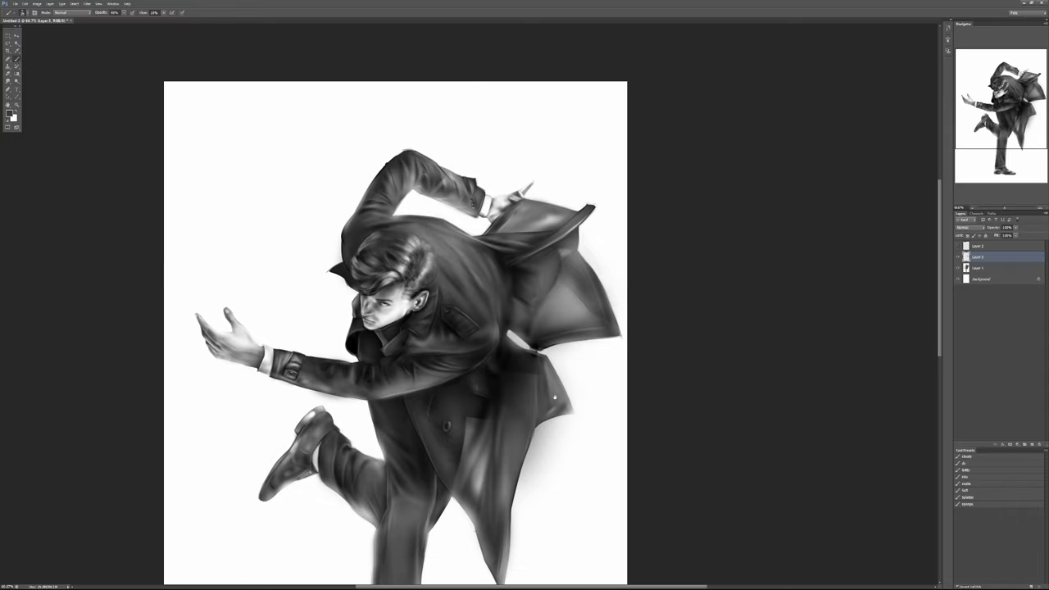
{"action": "left_click_drag", "start_coordinate": [534, 462], "coordinate": [567, 403]}
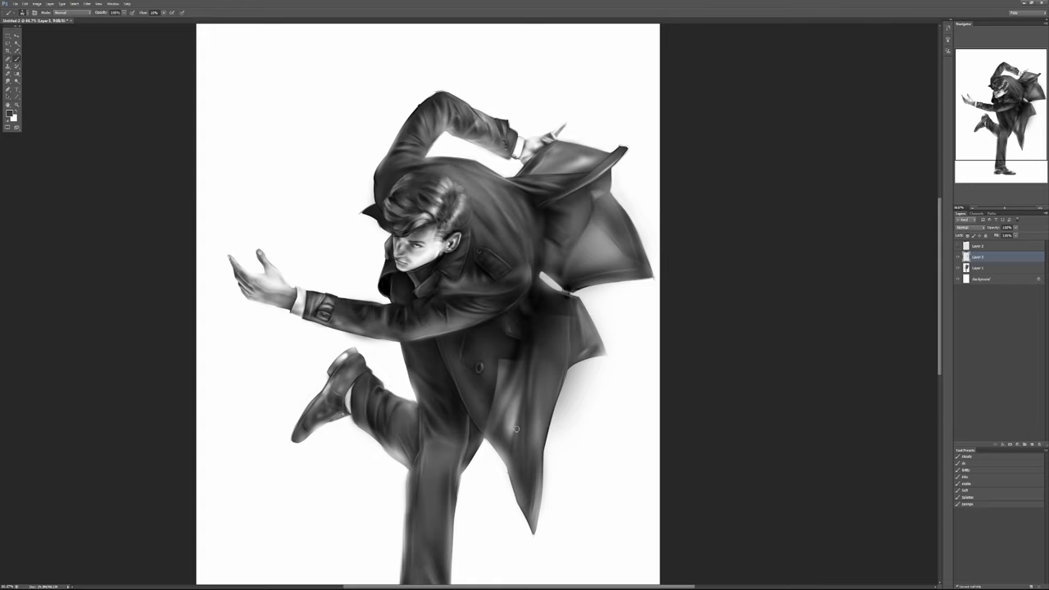
{"action": "key", "text": "bracketright"}
{"action": "key", "text": "bracketright"}
{"action": "key", "text": "bracketright"}
{"action": "left_click", "coordinate": [511, 420], "text": "alt"}
{"action": "key", "text": "3"}
{"action": "left_click_drag", "start_coordinate": [520, 423], "coordinate": [510, 431]}
{"action": "left_click_drag", "start_coordinate": [474, 352], "coordinate": [468, 380]}
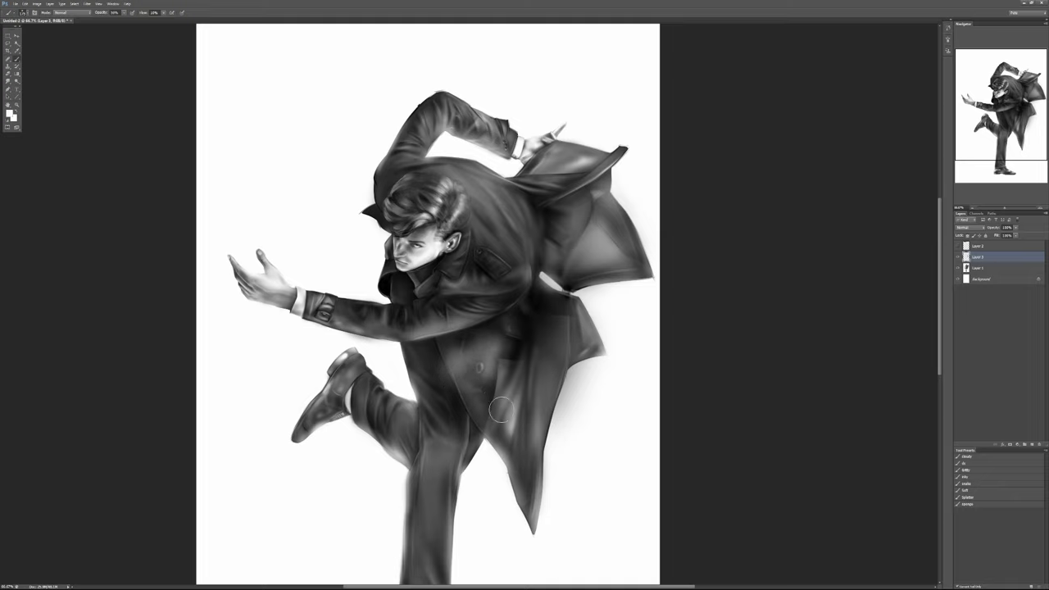
{"action": "key", "text": "ctrl+z"}
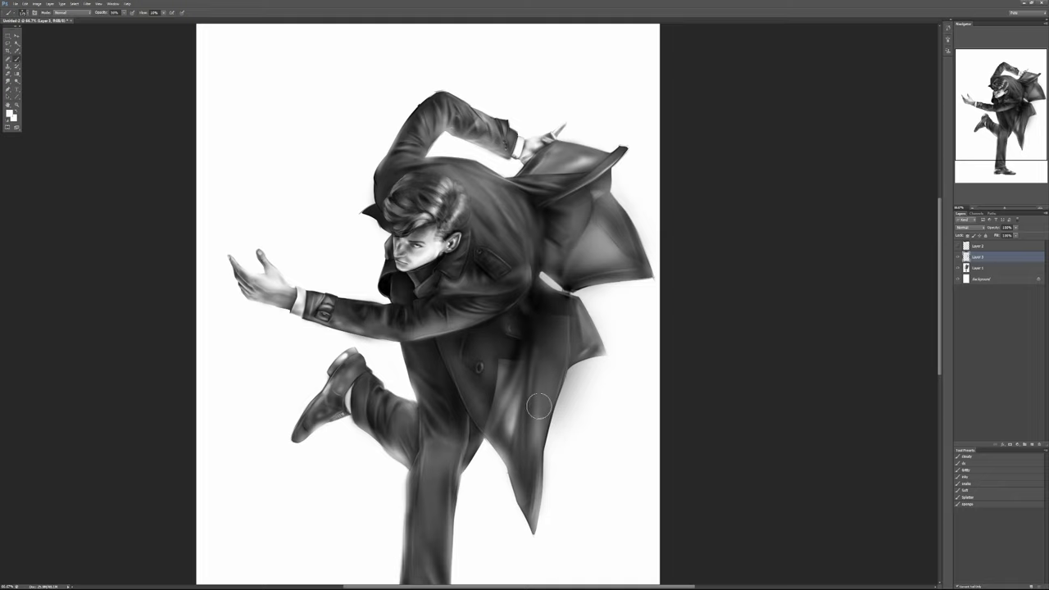
{"action": "left_click_drag", "start_coordinate": [540, 406], "coordinate": [546, 381]}
Paint a dark test patch beside the coat tail and fade its lower end with sampled grey at 30% opacity.
{"action": "left_click", "coordinate": [971, 464]}
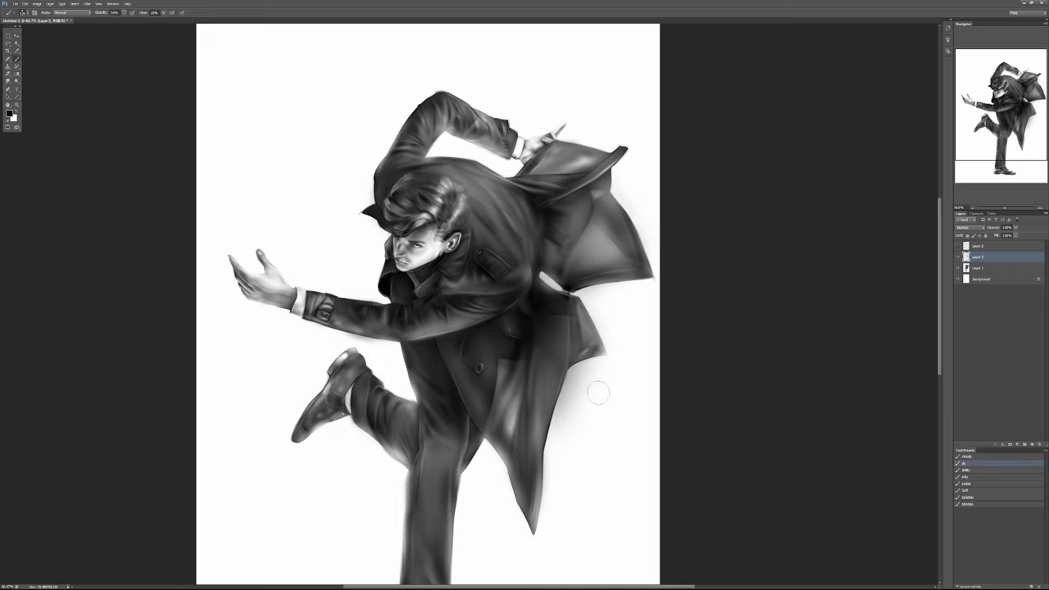
{"action": "mouse_move", "coordinate": [599, 394]}
{"action": "left_mouse_down"}
{"action": "mouse_move", "coordinate": [571, 447]}
{"action": "mouse_move", "coordinate": [591, 450]}
{"action": "mouse_move", "coordinate": [604, 413]}
{"action": "mouse_move", "coordinate": [591, 468]}
{"action": "mouse_move", "coordinate": [613, 436]}
{"action": "mouse_move", "coordinate": [589, 490]}
{"action": "left_mouse_up"}
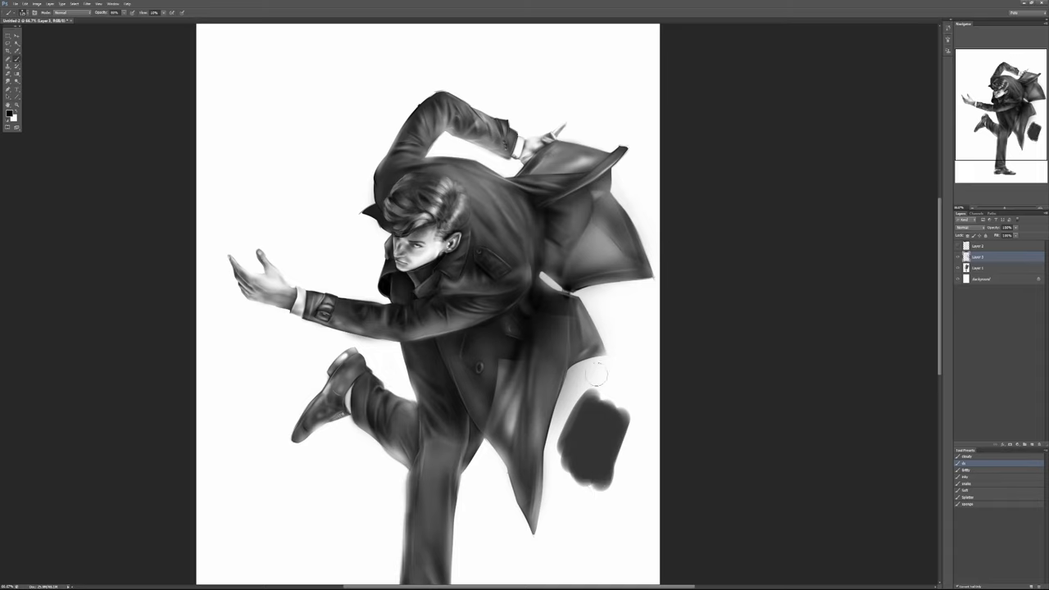
{"action": "left_click", "coordinate": [571, 465], "text": "alt"}
{"action": "key", "text": "3"}
{"action": "mouse_move", "coordinate": [571, 450]}
{"action": "left_mouse_down"}
{"action": "mouse_move", "coordinate": [574, 492]}
{"action": "mouse_move", "coordinate": [584, 463]}
{"action": "mouse_move", "coordinate": [584, 484]}
{"action": "mouse_move", "coordinate": [600, 469]}
{"action": "mouse_move", "coordinate": [574, 489]}
{"action": "mouse_move", "coordinate": [589, 463]}
{"action": "left_mouse_up"}
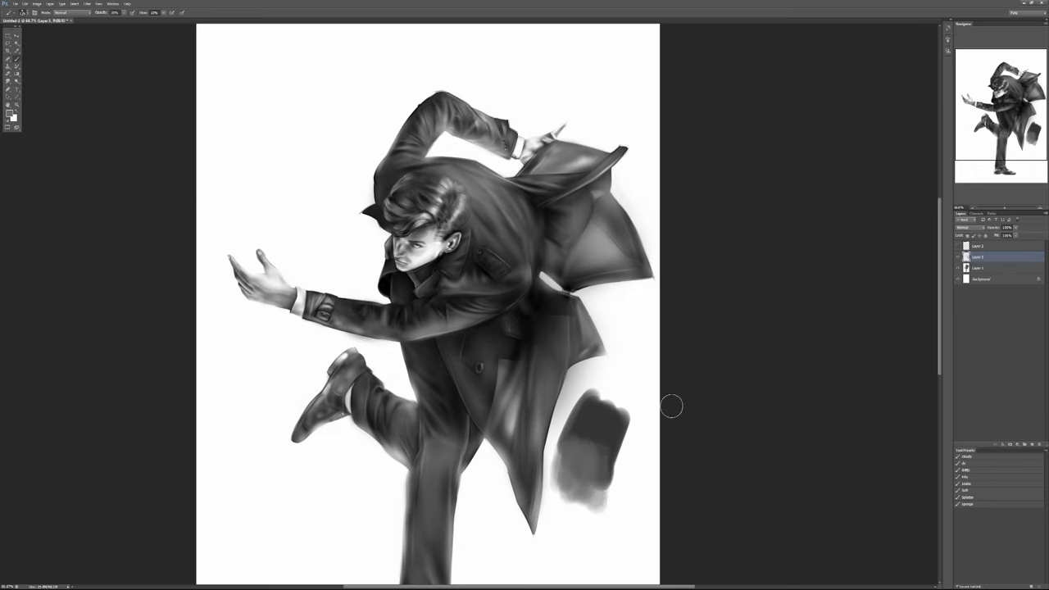
Paint a solid grey test patch at 100% opacity on the white background above the outstretched hand.
{"action": "key", "text": "bracketleft"}
{"action": "key", "text": "0"}
{"action": "mouse_move", "coordinate": [283, 187]}
{"action": "left_mouse_down"}
{"action": "mouse_move", "coordinate": [321, 131]}
{"action": "mouse_move", "coordinate": [305, 204]}
{"action": "mouse_move", "coordinate": [341, 169]}
{"action": "mouse_move", "coordinate": [327, 210]}
{"action": "mouse_move", "coordinate": [312, 146]}
{"action": "mouse_move", "coordinate": [290, 152]}
{"action": "mouse_move", "coordinate": [326, 175]}
{"action": "mouse_move", "coordinate": [333, 206]}
{"action": "left_mouse_up"}
{"action": "scroll", "coordinate": [309, 153], "scroll_direction": "up", "scroll_amount": 1}
{"action": "key", "text": "ctrl+z"}
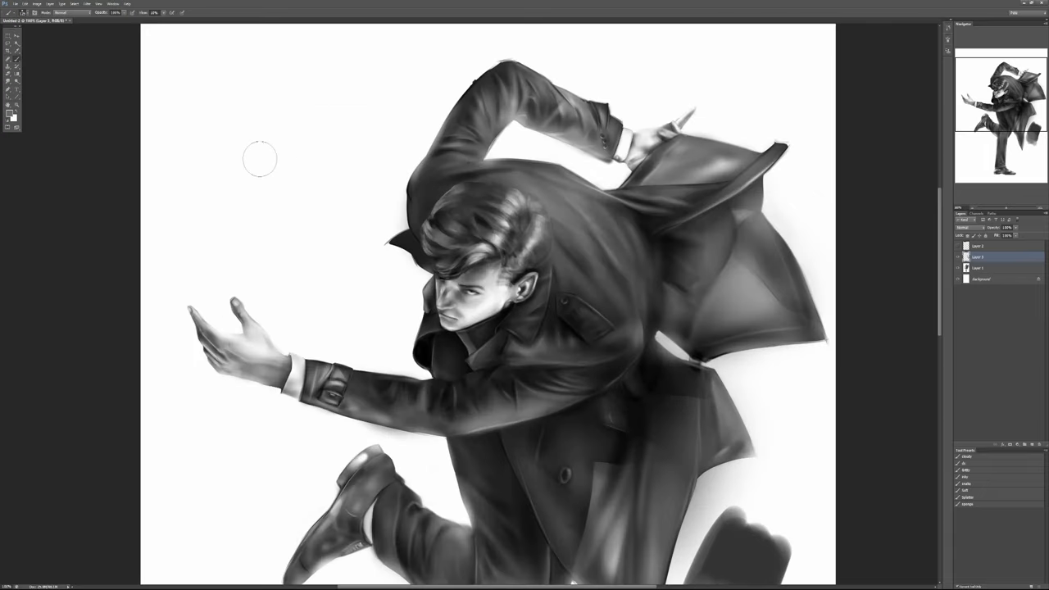
{"action": "mouse_move", "coordinate": [209, 185]}
{"action": "left_mouse_down"}
{"action": "mouse_move", "coordinate": [328, 133]}
{"action": "mouse_move", "coordinate": [209, 174]}
{"action": "mouse_move", "coordinate": [311, 144]}
{"action": "mouse_move", "coordinate": [212, 184]}
{"action": "mouse_move", "coordinate": [241, 187]}
{"action": "mouse_move", "coordinate": [229, 199]}
{"action": "mouse_move", "coordinate": [227, 191]}
{"action": "mouse_move", "coordinate": [313, 190]}
{"action": "mouse_move", "coordinate": [299, 203]}
{"action": "mouse_move", "coordinate": [310, 132]}
{"action": "mouse_move", "coordinate": [270, 127]}
{"action": "mouse_move", "coordinate": [291, 135]}
{"action": "mouse_move", "coordinate": [223, 166]}
{"action": "mouse_move", "coordinate": [314, 131]}
{"action": "mouse_move", "coordinate": [237, 154]}
{"action": "left_mouse_up"}
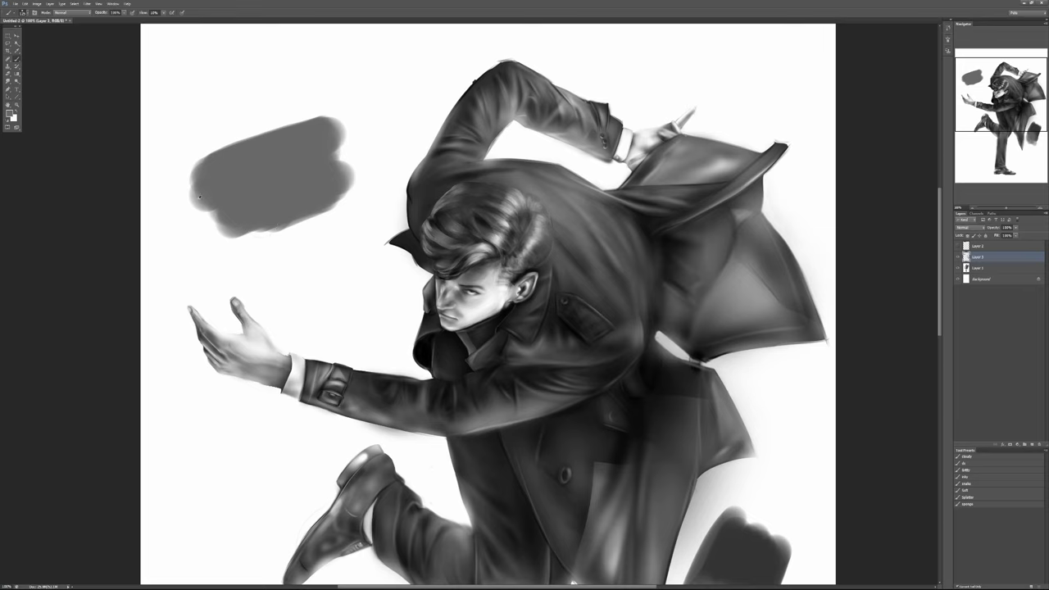
Soften the edges of the grey patch above the hand with a sampled edge tone at 40% opacity.
{"action": "left_click", "coordinate": [195, 203], "text": "alt"}
{"action": "key", "text": "4"}
{"action": "mouse_move", "coordinate": [215, 170]}
{"action": "left_mouse_down"}
{"action": "mouse_move", "coordinate": [189, 203]}
{"action": "mouse_move", "coordinate": [228, 196]}
{"action": "mouse_move", "coordinate": [215, 218]}
{"action": "mouse_move", "coordinate": [219, 244]}
{"action": "mouse_move", "coordinate": [249, 228]}
{"action": "mouse_move", "coordinate": [254, 244]}
{"action": "mouse_move", "coordinate": [281, 215]}
{"action": "mouse_move", "coordinate": [362, 188]}
{"action": "mouse_move", "coordinate": [363, 173]}
{"action": "mouse_move", "coordinate": [351, 168]}
{"action": "mouse_move", "coordinate": [359, 146]}
{"action": "mouse_move", "coordinate": [344, 138]}
{"action": "mouse_move", "coordinate": [351, 121]}
{"action": "mouse_move", "coordinate": [271, 211]}
{"action": "mouse_move", "coordinate": [267, 165]}
{"action": "mouse_move", "coordinate": [231, 180]}
{"action": "mouse_move", "coordinate": [239, 163]}
{"action": "mouse_move", "coordinate": [254, 202]}
{"action": "mouse_move", "coordinate": [292, 181]}
{"action": "mouse_move", "coordinate": [309, 141]}
{"action": "left_mouse_up"}
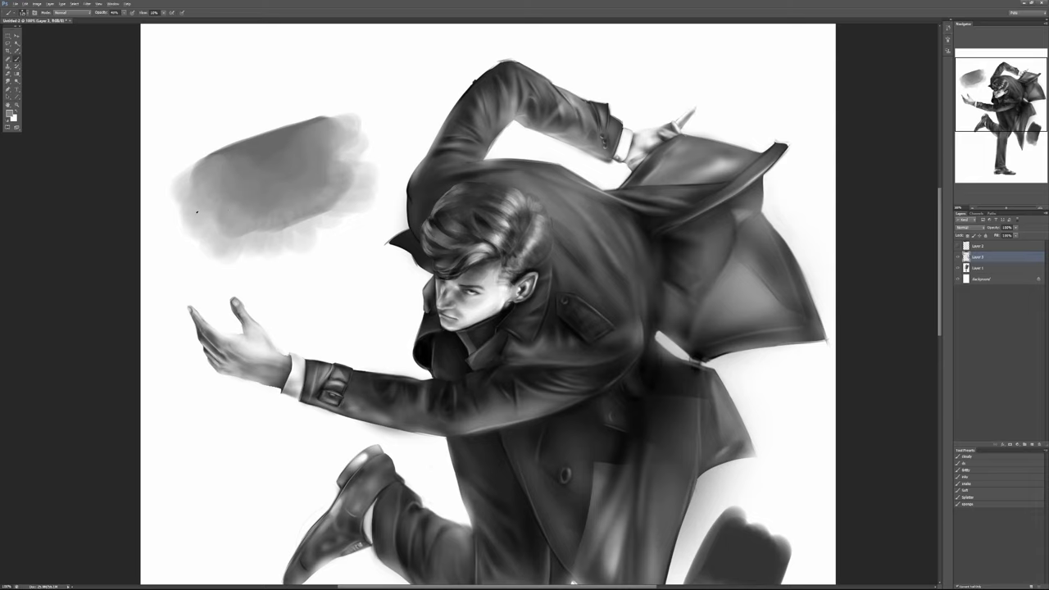
{"action": "mouse_move", "coordinate": [287, 234]}
{"action": "left_mouse_down"}
{"action": "mouse_move", "coordinate": [335, 209]}
{"action": "mouse_move", "coordinate": [320, 193]}
{"action": "mouse_move", "coordinate": [300, 218]}
{"action": "mouse_move", "coordinate": [244, 244]}
{"action": "left_mouse_up"}
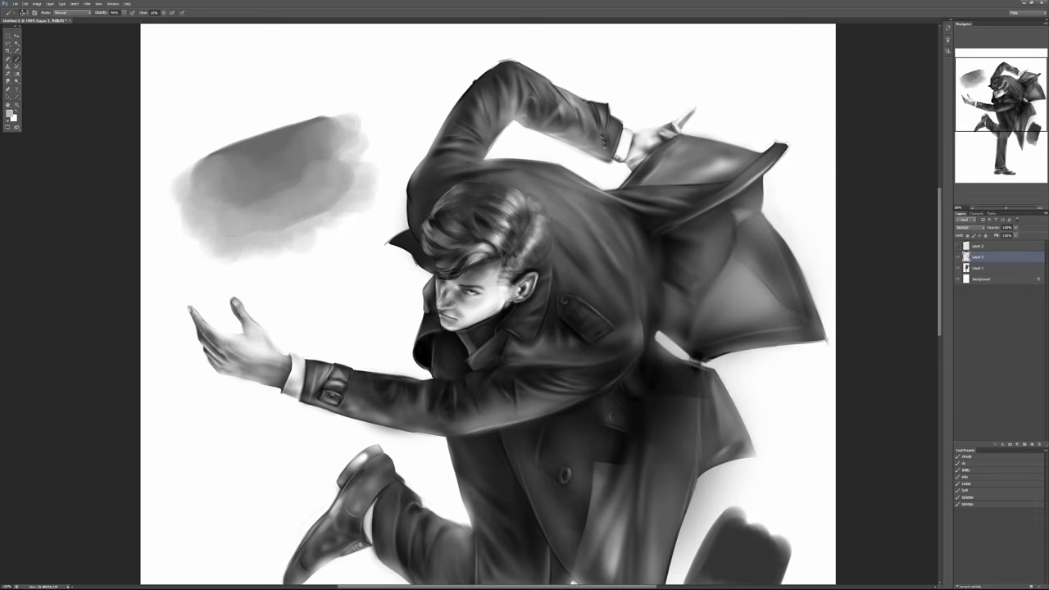
Blend the dark upper and middle tones of the grey patch above the outstretched hand with sampled greys at low opacity.
{"action": "left_click", "coordinate": [213, 198], "text": "alt"}
{"action": "mouse_move", "coordinate": [229, 202]}
{"action": "left_mouse_down"}
{"action": "mouse_move", "coordinate": [271, 193]}
{"action": "mouse_move", "coordinate": [305, 168]}
{"action": "mouse_move", "coordinate": [246, 170]}
{"action": "mouse_move", "coordinate": [262, 182]}
{"action": "mouse_move", "coordinate": [297, 172]}
{"action": "mouse_move", "coordinate": [304, 187]}
{"action": "mouse_move", "coordinate": [246, 193]}
{"action": "mouse_move", "coordinate": [295, 197]}
{"action": "mouse_move", "coordinate": [313, 167]}
{"action": "mouse_move", "coordinate": [283, 205]}
{"action": "mouse_move", "coordinate": [238, 193]}
{"action": "mouse_move", "coordinate": [308, 190]}
{"action": "left_mouse_up"}
{"action": "left_click", "coordinate": [278, 200], "text": "alt"}
{"action": "left_click", "coordinate": [301, 178], "text": "alt"}
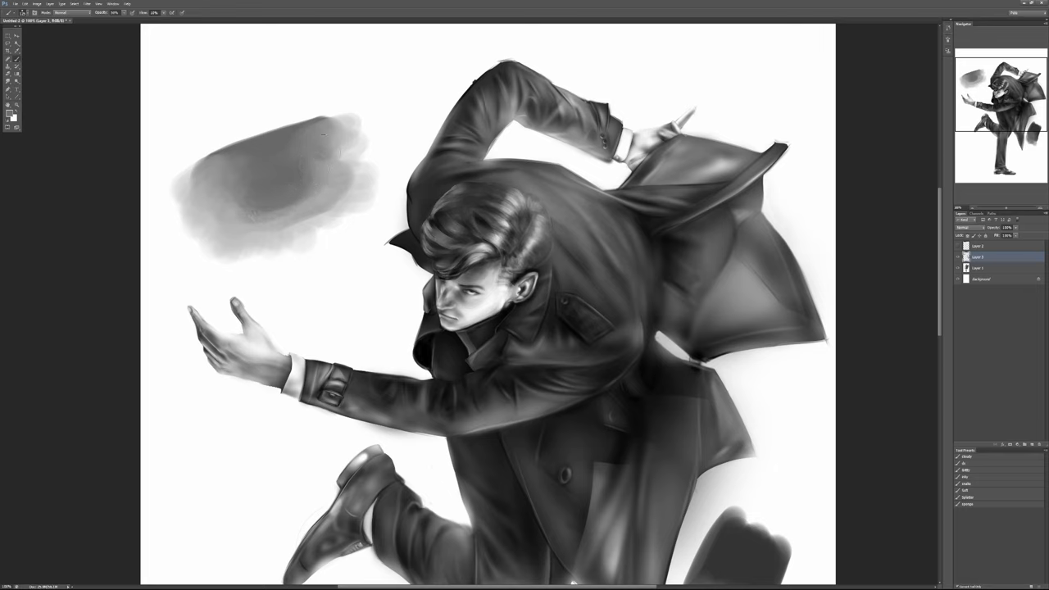
{"action": "left_click", "coordinate": [323, 134], "text": "alt"}
{"action": "mouse_move", "coordinate": [300, 147]}
{"action": "left_mouse_down"}
{"action": "mouse_move", "coordinate": [263, 141]}
{"action": "mouse_move", "coordinate": [228, 161]}
{"action": "left_mouse_up"}
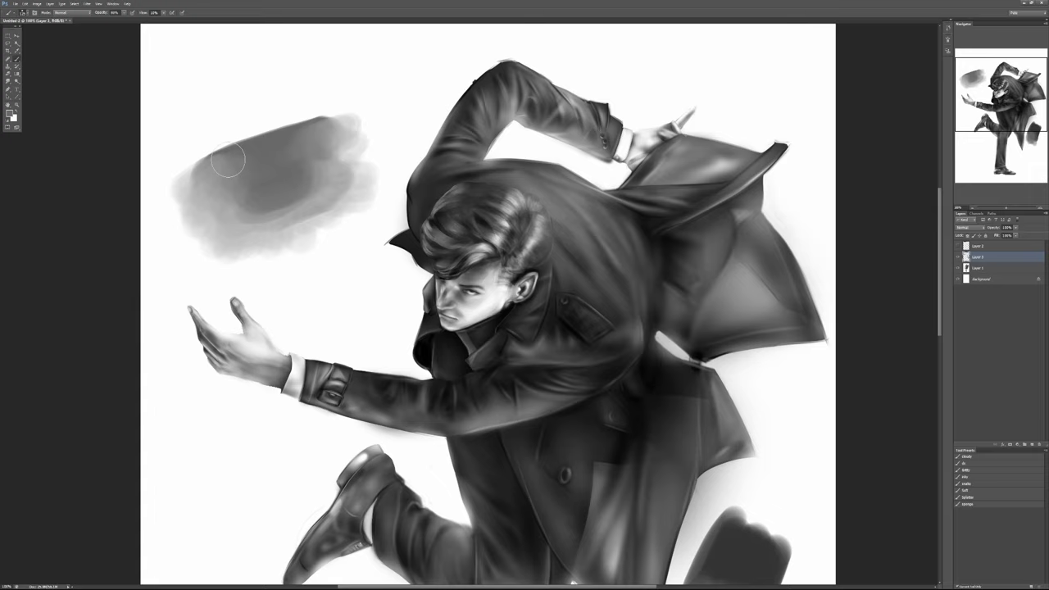
{"action": "mouse_move", "coordinate": [317, 131]}
{"action": "left_mouse_down"}
{"action": "mouse_move", "coordinate": [242, 157]}
{"action": "mouse_move", "coordinate": [320, 130]}
{"action": "mouse_move", "coordinate": [296, 172]}
{"action": "mouse_move", "coordinate": [311, 146]}
{"action": "left_mouse_up"}
{"action": "left_click", "coordinate": [311, 140], "text": "alt"}
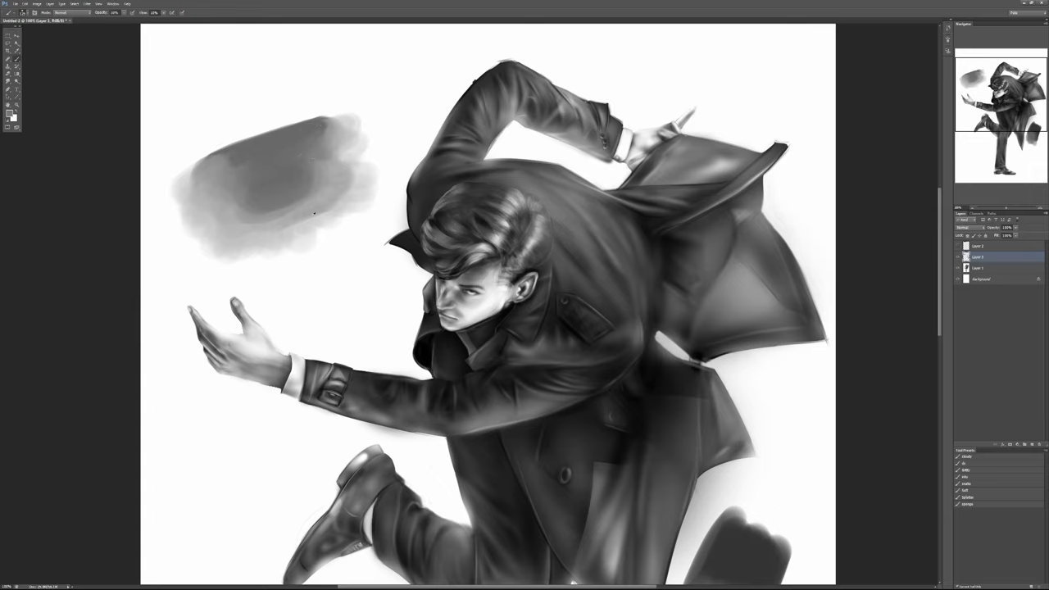
Fade the lower edge of the grey patch into the white background with lighter greys sampled from the patch.
{"action": "left_click", "coordinate": [283, 229], "text": "alt"}
{"action": "left_click_drag", "start_coordinate": [281, 236], "coordinate": [337, 213]}
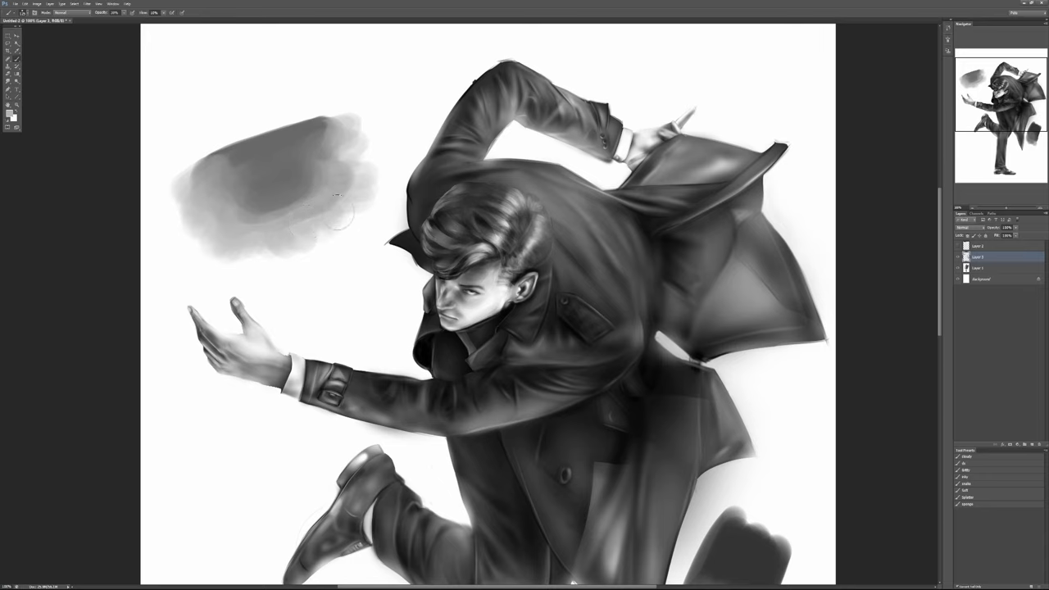
{"action": "left_click", "coordinate": [262, 235], "text": "alt"}
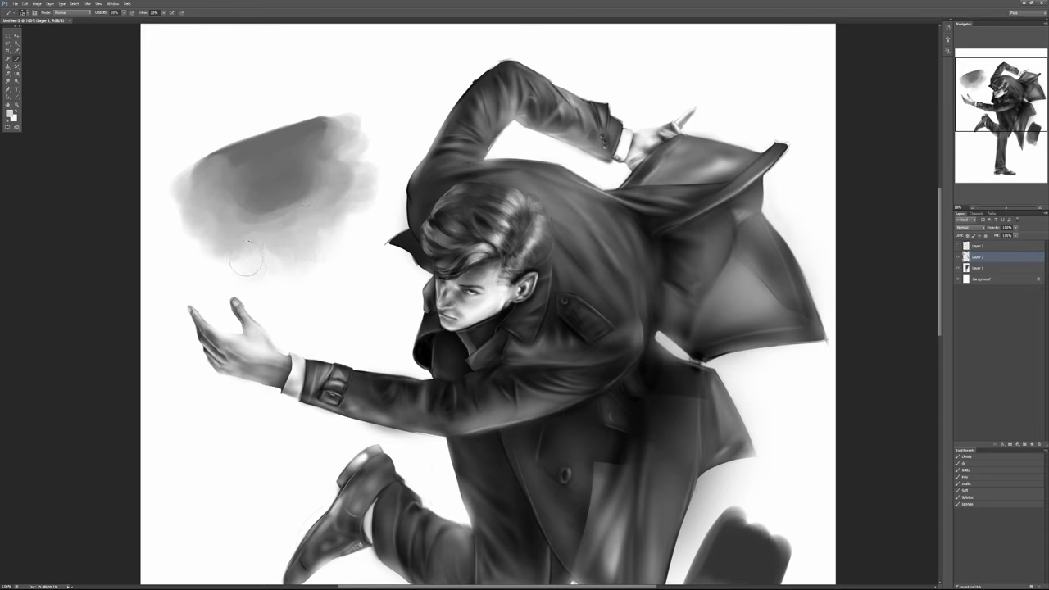
{"action": "mouse_move", "coordinate": [286, 236]}
{"action": "left_mouse_down"}
{"action": "mouse_move", "coordinate": [247, 266]}
{"action": "mouse_move", "coordinate": [337, 234]}
{"action": "left_mouse_up"}
{"action": "left_click", "coordinate": [315, 205], "text": "alt"}
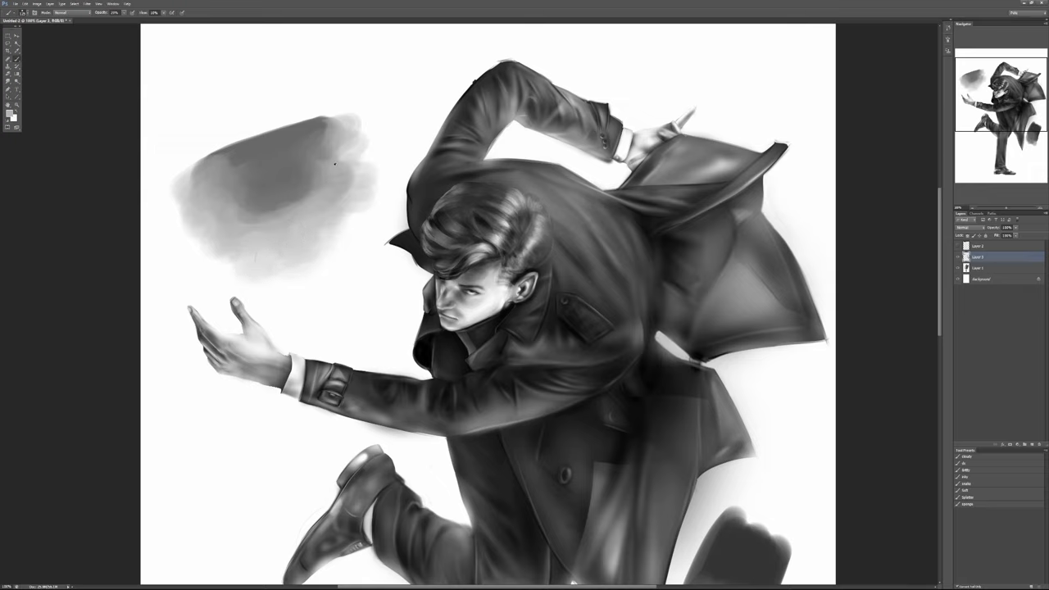
Paint a lighter streak across the middle of the grey patch and blend its lower side with sampled mid greys.
{"action": "mouse_move", "coordinate": [277, 171]}
{"action": "left_mouse_down"}
{"action": "mouse_move", "coordinate": [322, 164]}
{"action": "mouse_move", "coordinate": [253, 186]}
{"action": "mouse_move", "coordinate": [307, 169]}
{"action": "left_mouse_up"}
{"action": "left_click", "coordinate": [315, 155], "text": "alt"}
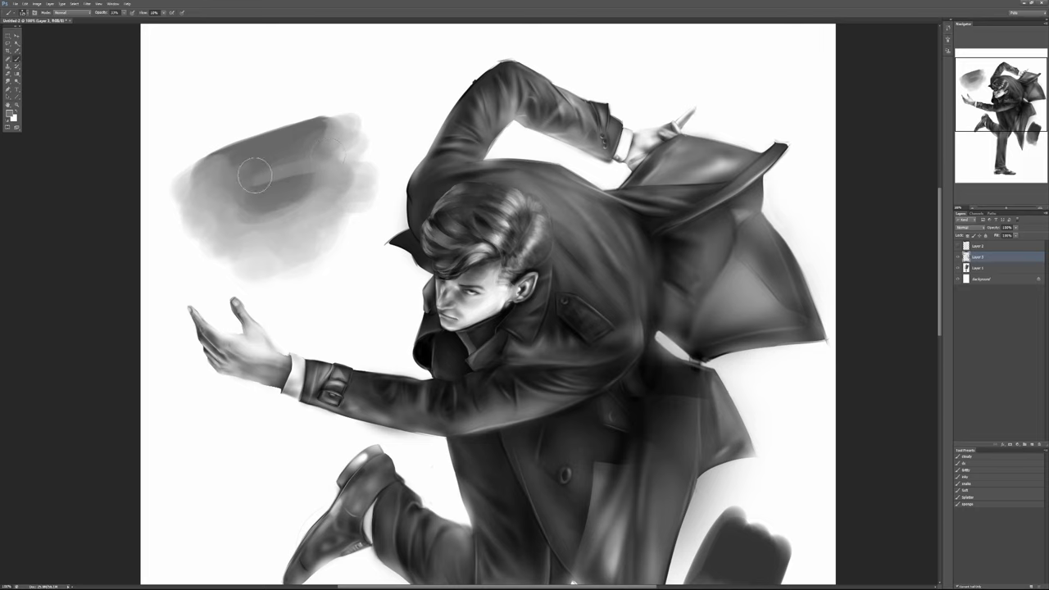
{"action": "left_click_drag", "start_coordinate": [283, 195], "coordinate": [336, 162]}
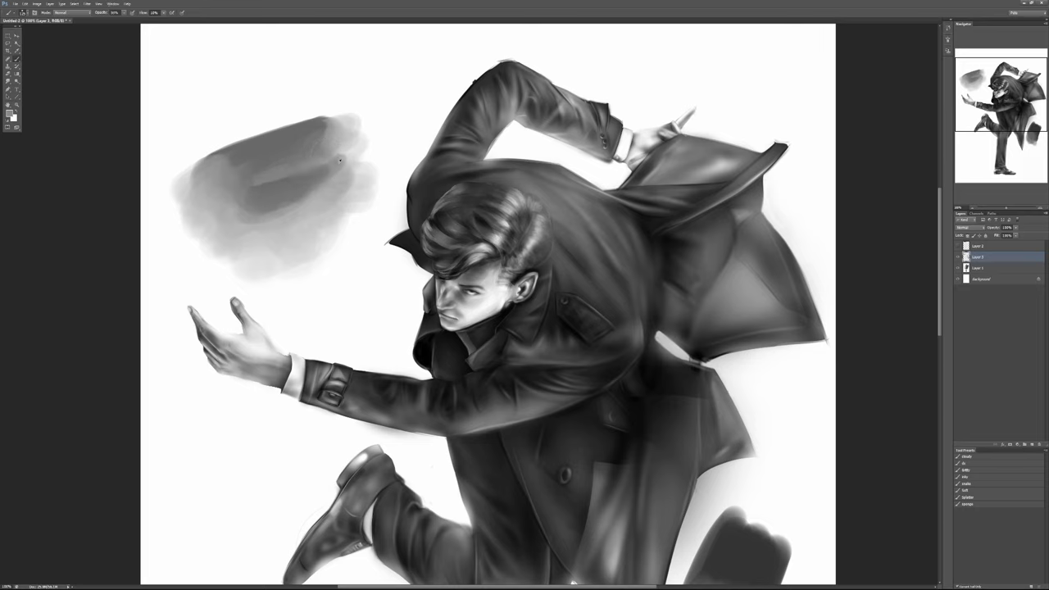
{"action": "left_click_drag", "start_coordinate": [295, 192], "coordinate": [282, 198]}
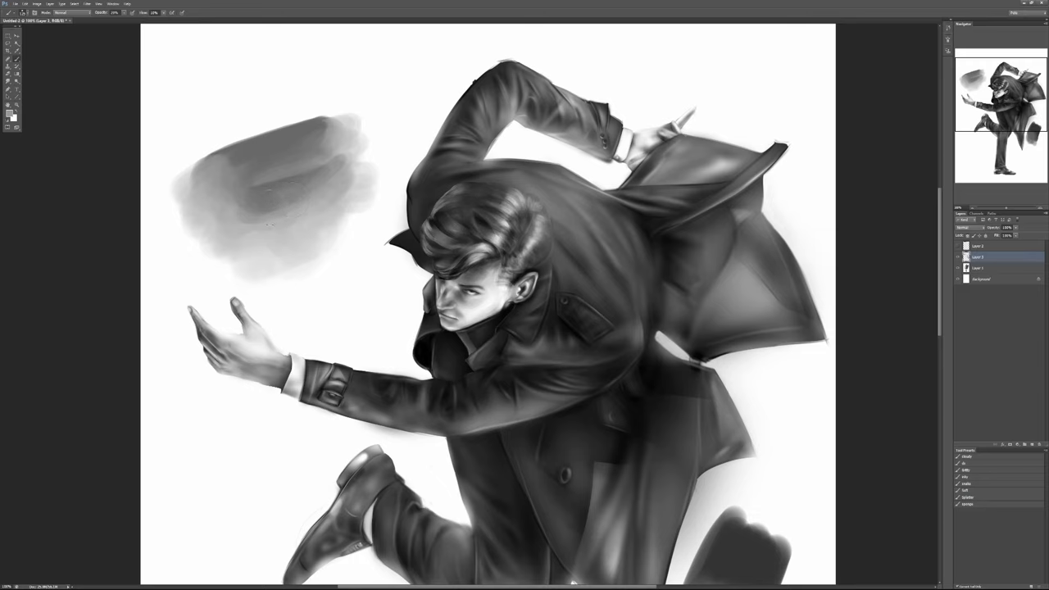
{"action": "left_click", "coordinate": [278, 203], "text": "alt"}
{"action": "left_click_drag", "start_coordinate": [289, 182], "coordinate": [259, 212]}
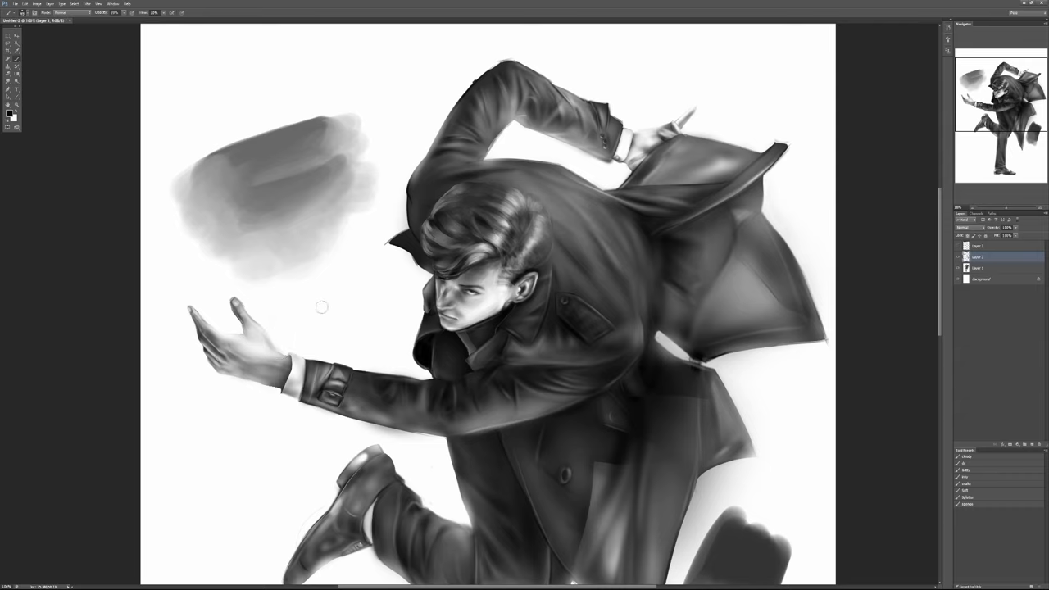
Paint a solid black diagonal stroke between the hand and face, plus a blurred one beside it with the Soft preset.
{"action": "mouse_move", "coordinate": [338, 282]}
{"action": "left_mouse_down"}
{"action": "mouse_move", "coordinate": [307, 331]}
{"action": "mouse_move", "coordinate": [349, 279]}
{"action": "left_mouse_up"}
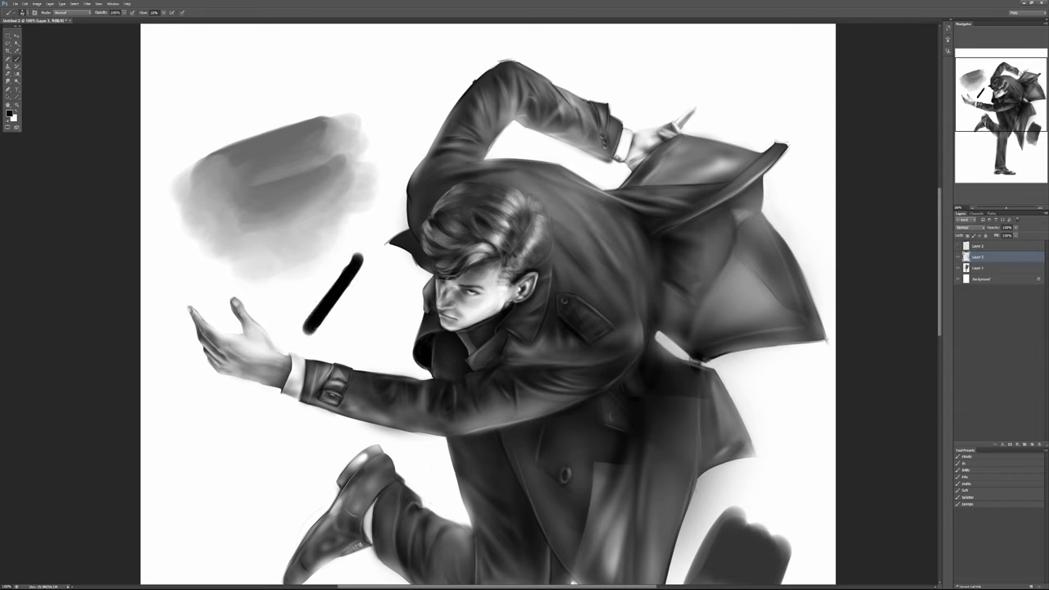
{"action": "left_click", "coordinate": [984, 490]}
{"action": "mouse_move", "coordinate": [383, 312]}
{"action": "left_mouse_down"}
{"action": "mouse_move", "coordinate": [345, 328]}
{"action": "mouse_move", "coordinate": [368, 314]}
{"action": "mouse_move", "coordinate": [361, 352]}
{"action": "left_mouse_up"}
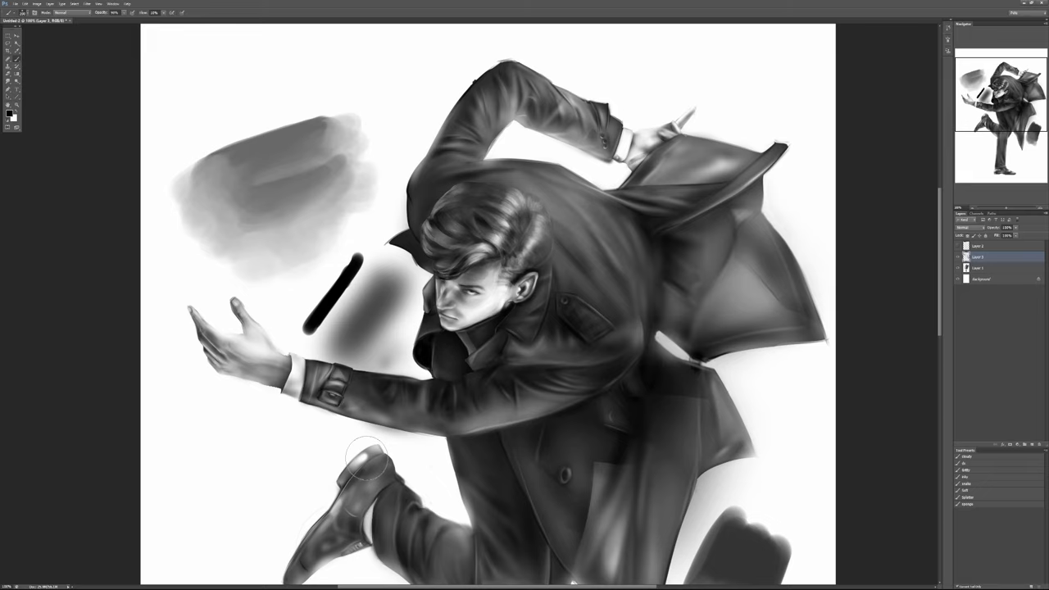
Try a soft white stroke over the trousers behind the bent knee.
{"action": "scroll", "coordinate": [402, 344], "scroll_direction": "down", "scroll_amount": 3}
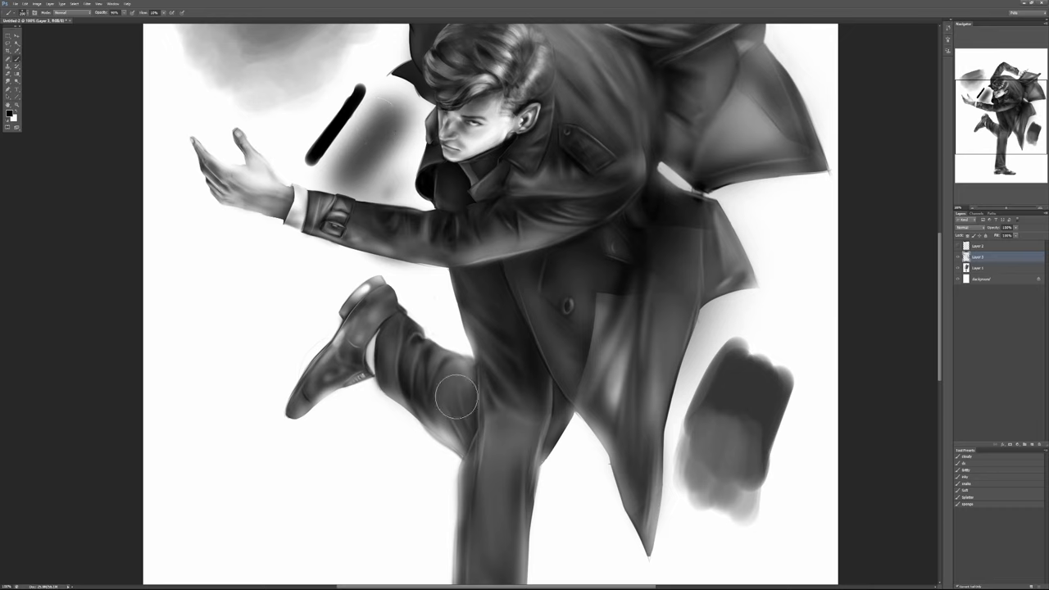
{"action": "key", "text": "x"}
{"action": "left_click_drag", "start_coordinate": [469, 345], "coordinate": [481, 389]}
{"action": "key", "text": "ctrl+z"}
{"action": "left_click", "coordinate": [482, 342], "text": "ctrl"}
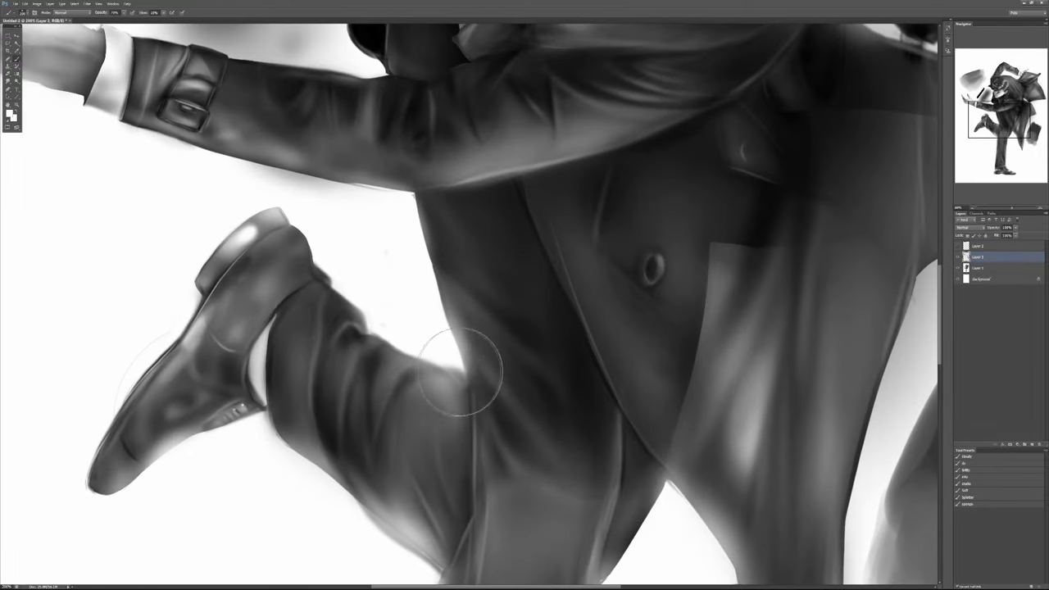
Refine the thigh's edge against the white background above the bent knee, using a smaller firmer brush and sampled tones.
{"action": "left_click", "coordinate": [967, 464]}
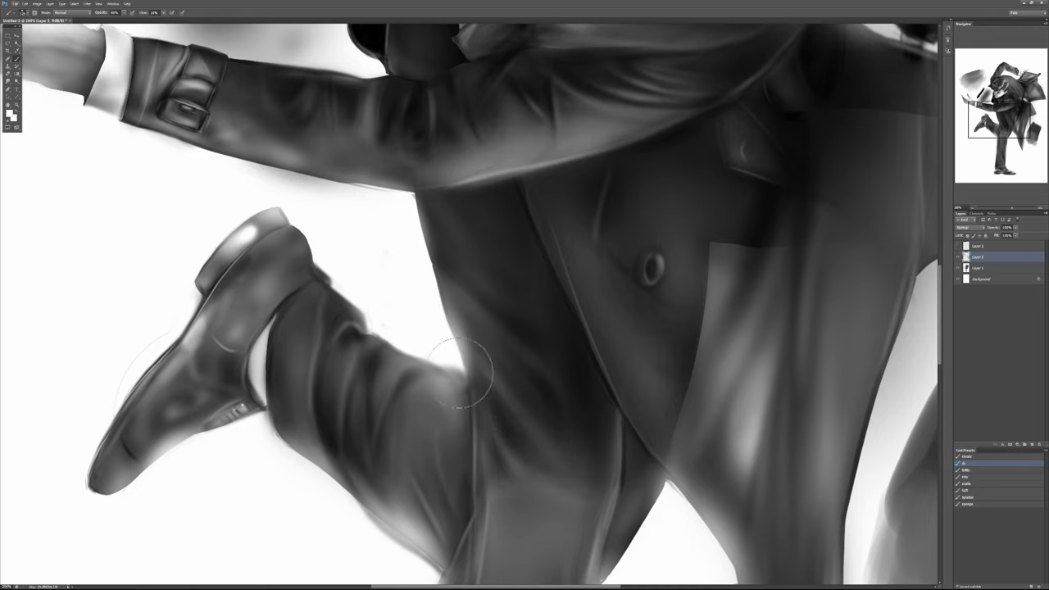
{"action": "key", "text": "bracketleft"}
{"action": "key", "text": "bracketleft"}
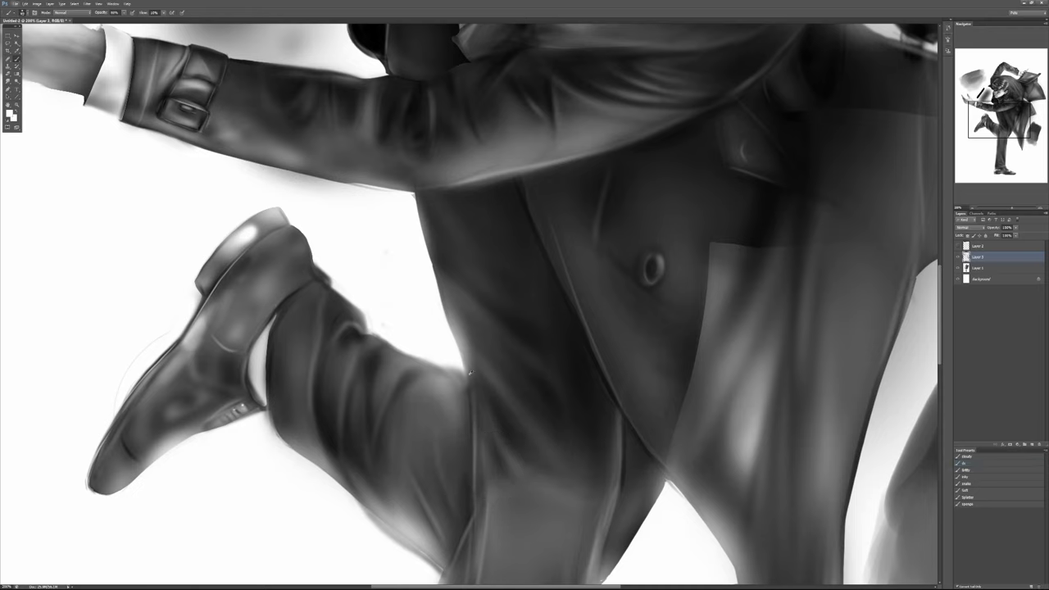
{"action": "left_click", "coordinate": [466, 360], "text": "alt"}
{"action": "left_click", "coordinate": [463, 282], "text": "alt"}
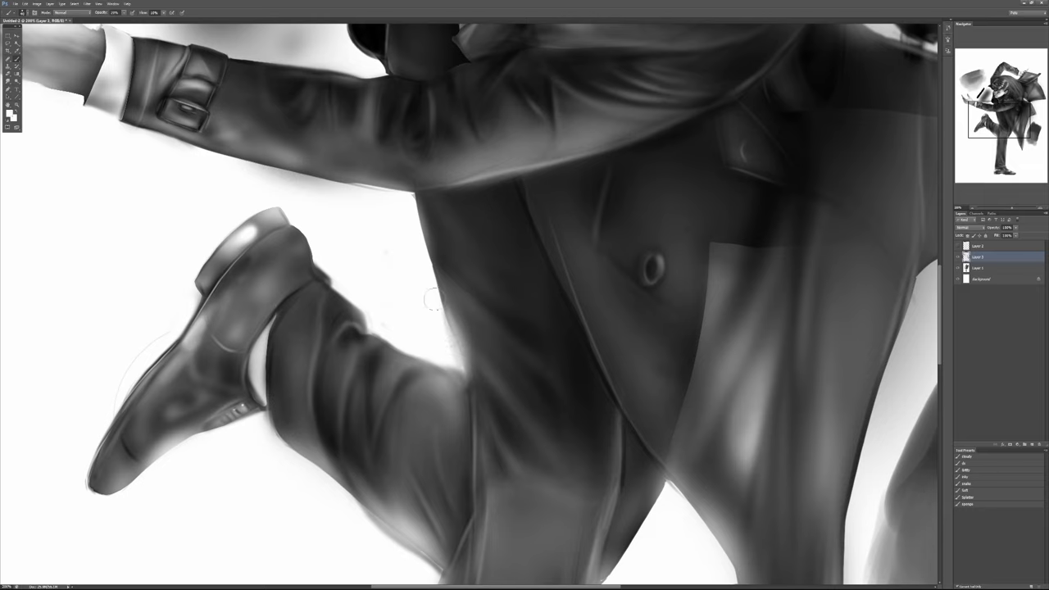
{"action": "left_click", "coordinate": [460, 324], "text": "alt"}
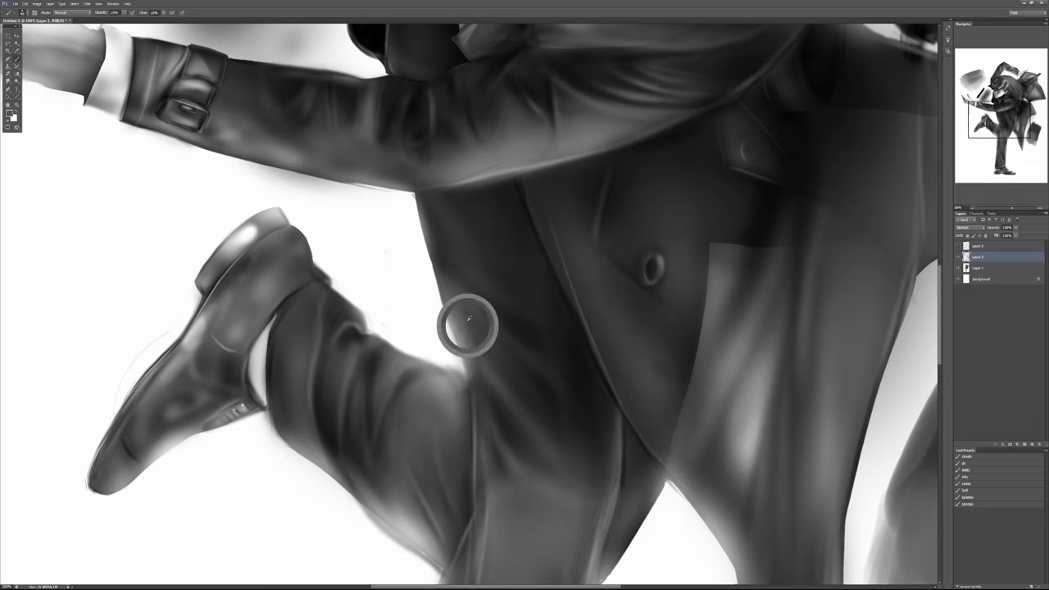
{"action": "left_click", "coordinate": [451, 313], "text": "alt"}
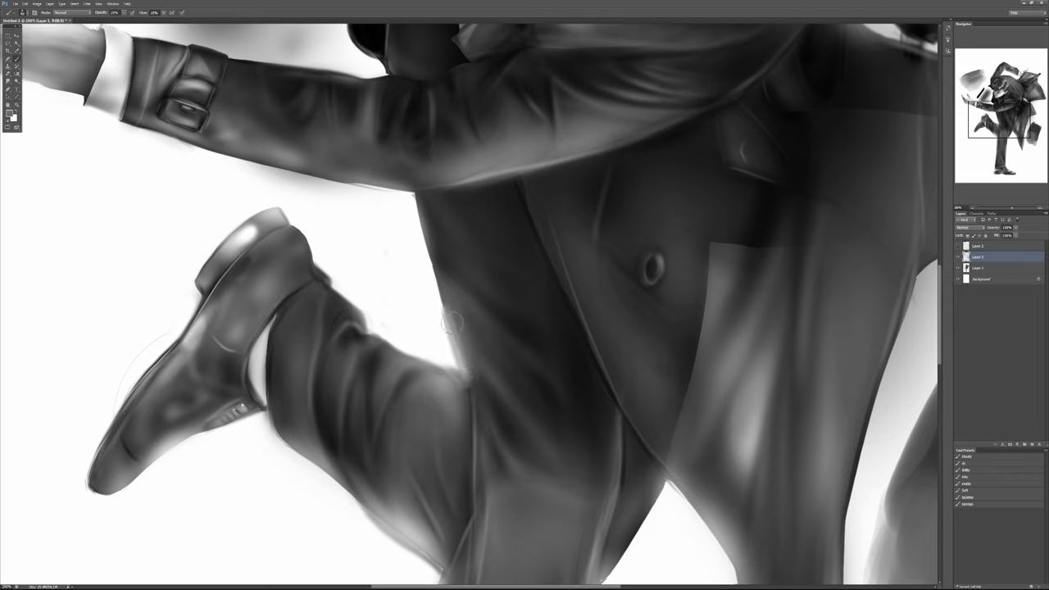
{"action": "mouse_move", "coordinate": [443, 313]}
{"action": "left_mouse_down"}
{"action": "mouse_move", "coordinate": [432, 238]}
{"action": "mouse_move", "coordinate": [453, 320]}
{"action": "mouse_move", "coordinate": [441, 296]}
{"action": "left_mouse_up"}
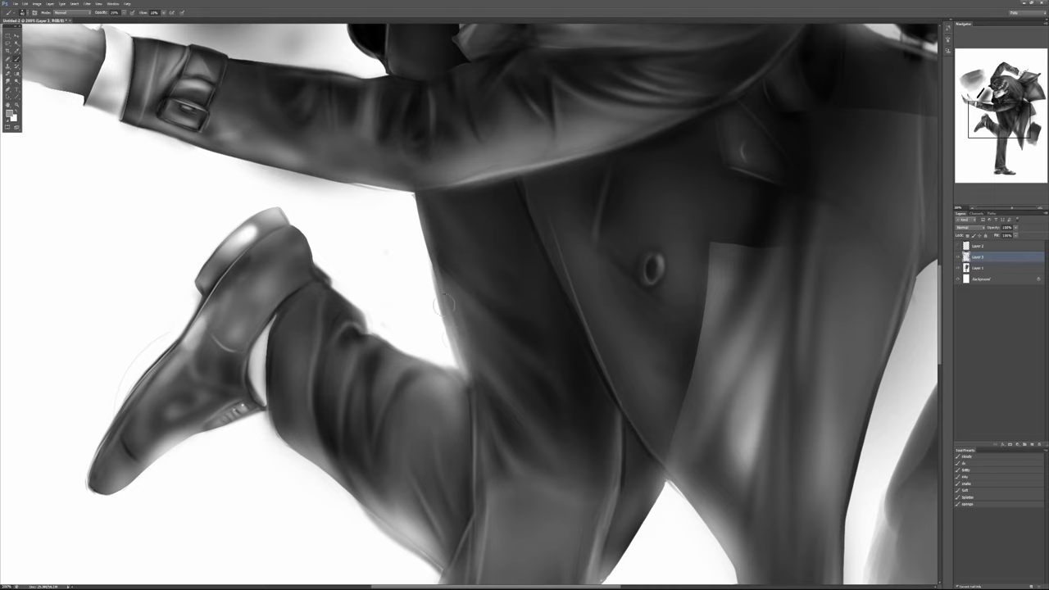
Blend the edge where the raised calf meets the standing leg with greys sampled from the trousers.
{"action": "left_click_drag", "start_coordinate": [472, 382], "coordinate": [475, 429]}
{"action": "left_click", "coordinate": [473, 374], "text": "alt"}
{"action": "left_click_drag", "start_coordinate": [474, 372], "coordinate": [478, 419]}
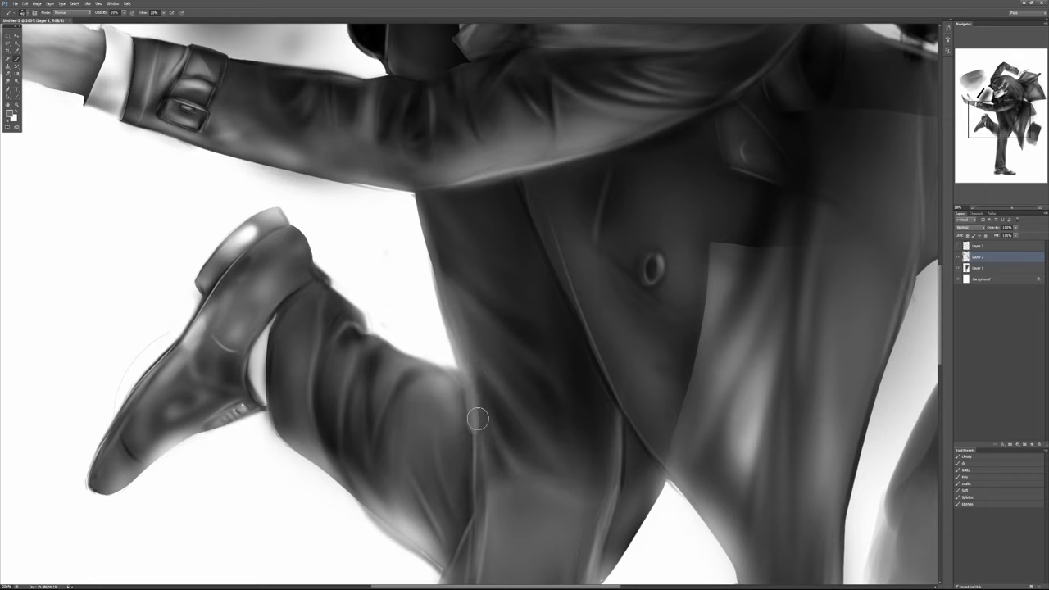
{"action": "left_click", "coordinate": [508, 398], "text": "alt"}
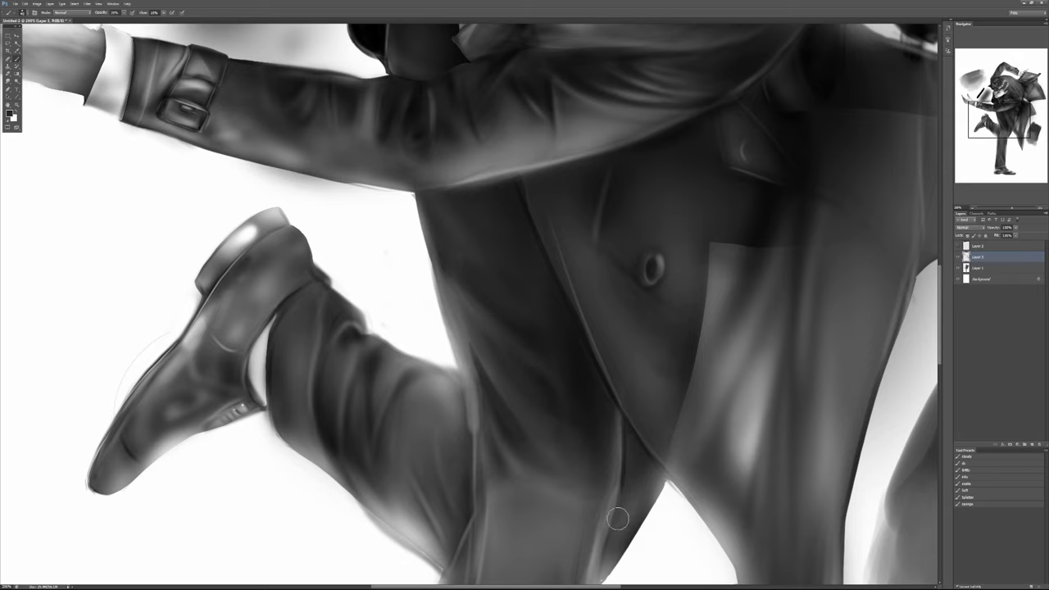
Scribble a dark wavy test stroke at 100% opacity below the raised shoe, and undo the extra scribble above it.
{"action": "scroll", "coordinate": [520, 364], "scroll_direction": "up", "scroll_amount": 6}
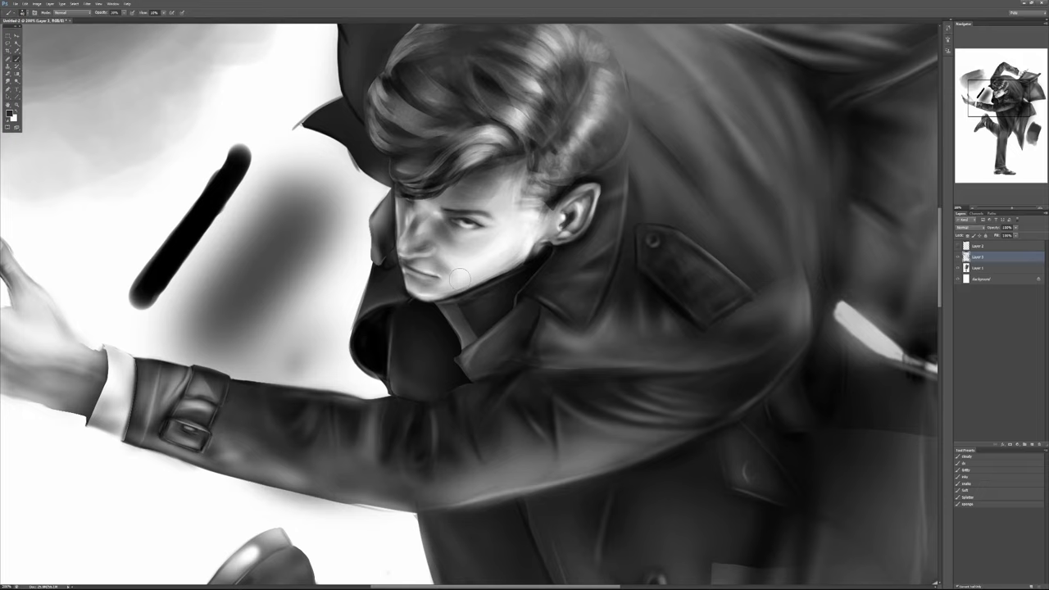
{"action": "scroll", "coordinate": [349, 185], "scroll_direction": "down", "scroll_amount": 5}
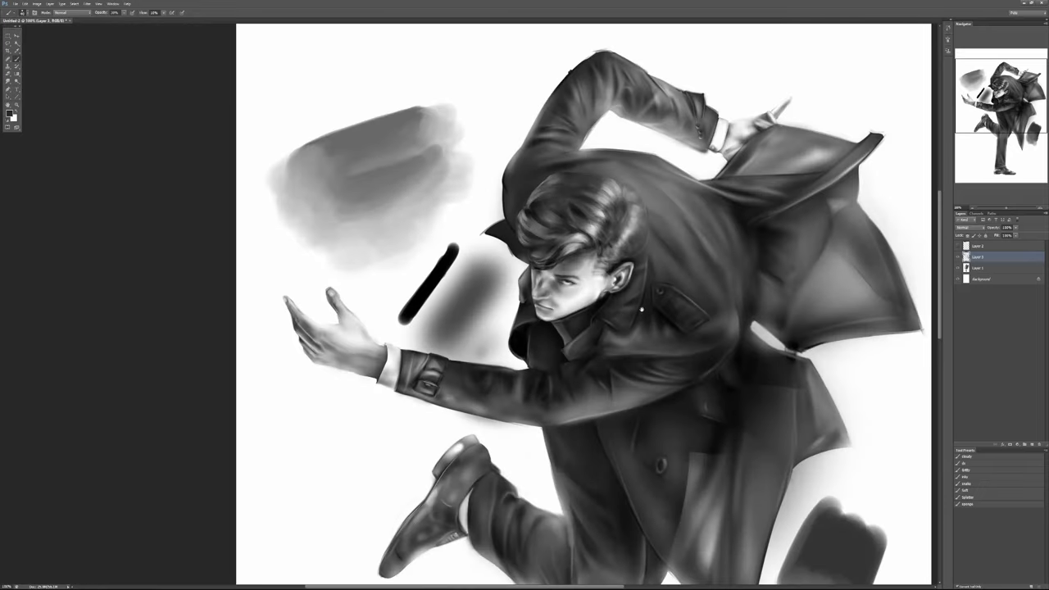
{"action": "left_click_drag", "start_coordinate": [647, 388], "coordinate": [576, 217]}
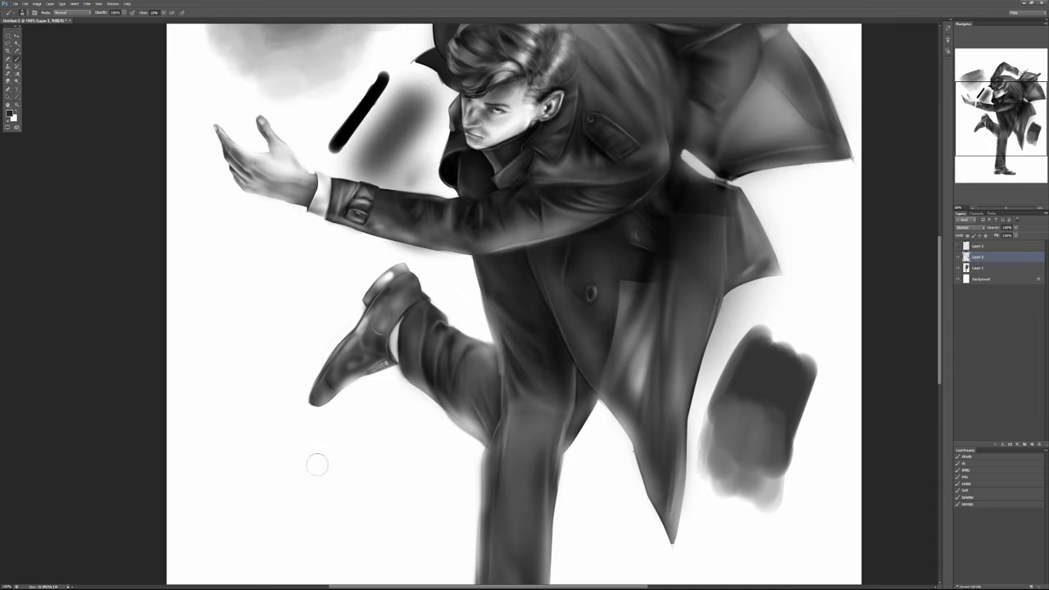
{"action": "mouse_move", "coordinate": [246, 449]}
{"action": "left_mouse_down"}
{"action": "mouse_move", "coordinate": [247, 434]}
{"action": "mouse_move", "coordinate": [304, 480]}
{"action": "mouse_move", "coordinate": [353, 472]}
{"action": "mouse_move", "coordinate": [300, 449]}
{"action": "mouse_move", "coordinate": [230, 445]}
{"action": "left_mouse_up"}
{"action": "key", "text": "ctrl+z"}
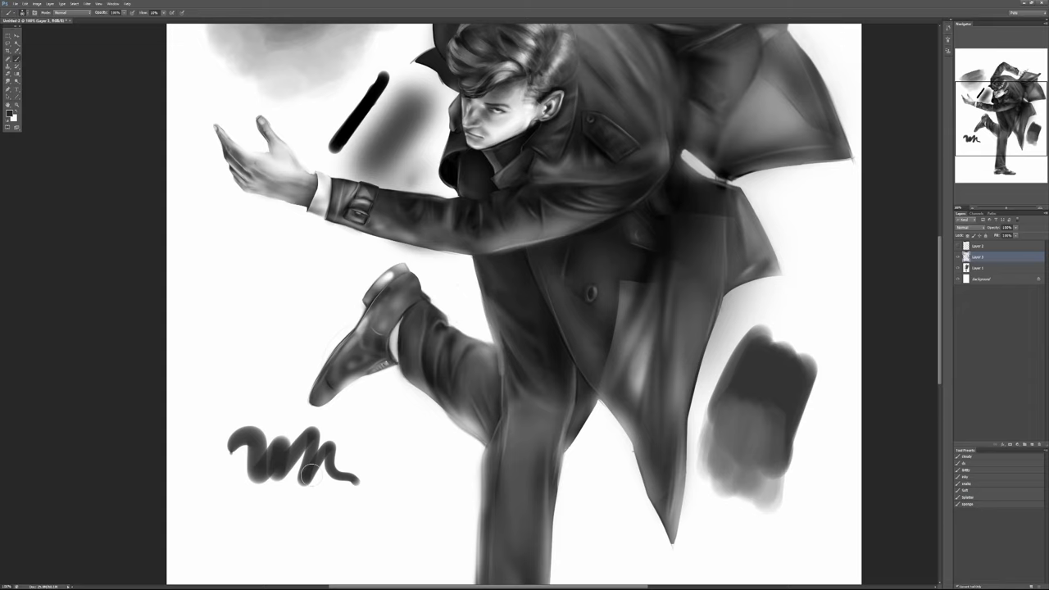
{"action": "mouse_move", "coordinate": [205, 391]}
{"action": "left_mouse_down"}
{"action": "mouse_move", "coordinate": [246, 365]}
{"action": "mouse_move", "coordinate": [283, 402]}
{"action": "left_mouse_up"}
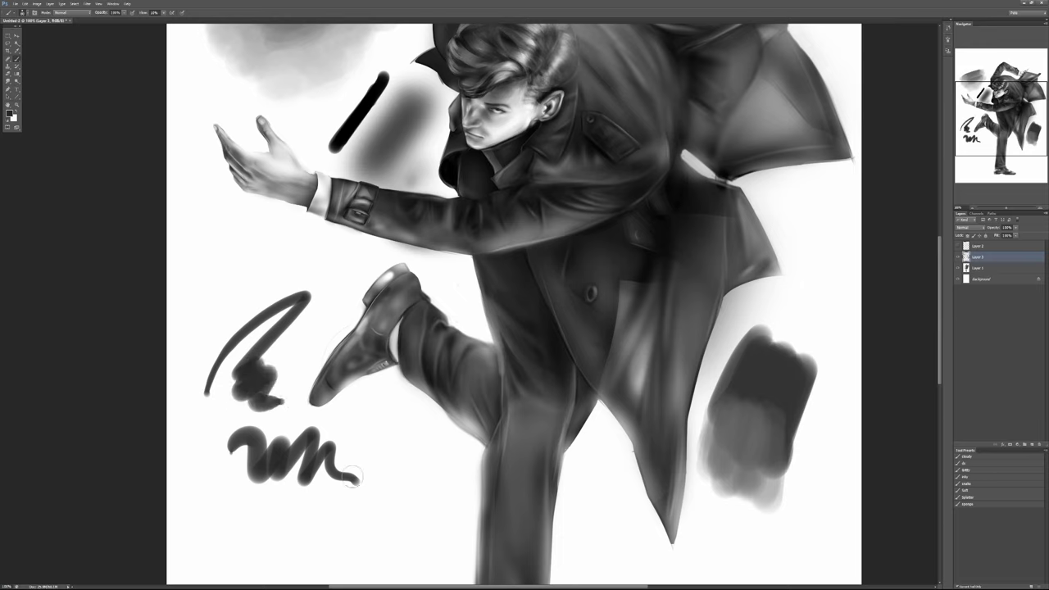
{"action": "key", "text": "ctrl+z"}
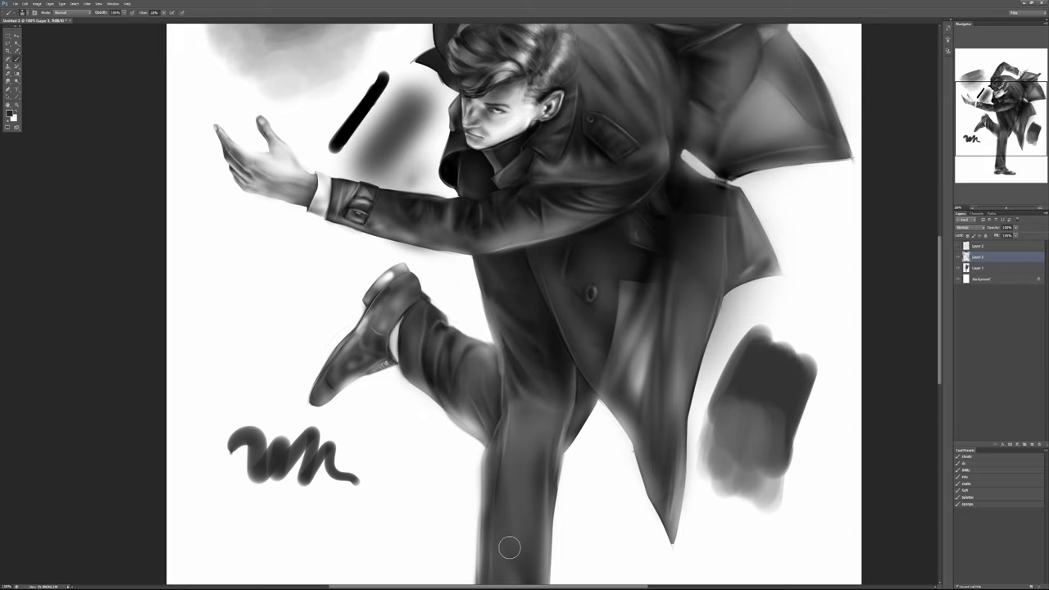
Close the figure painting without saving it and open the cloud photograph.
{"action": "scroll", "coordinate": [507, 325], "scroll_direction": "down", "scroll_amount": 2}
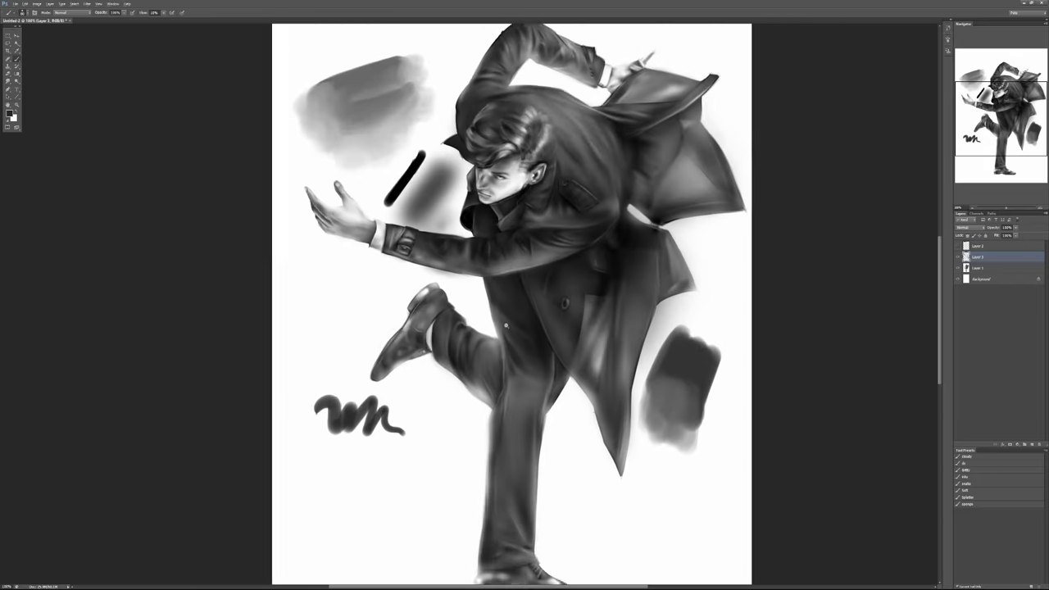
{"action": "key", "text": "ctrl+w"}
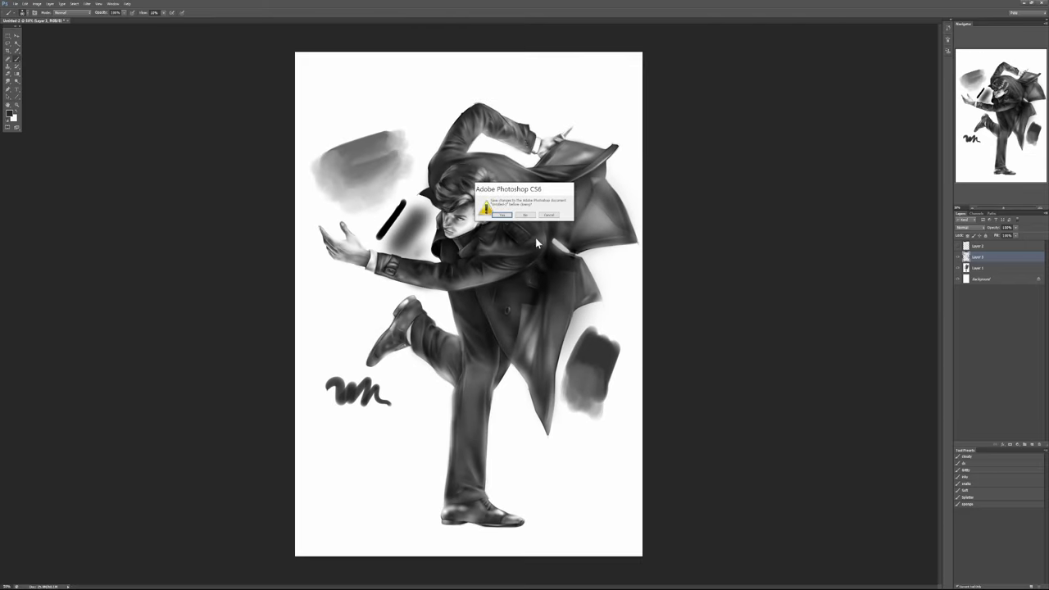
{"action": "left_click", "coordinate": [532, 216]}
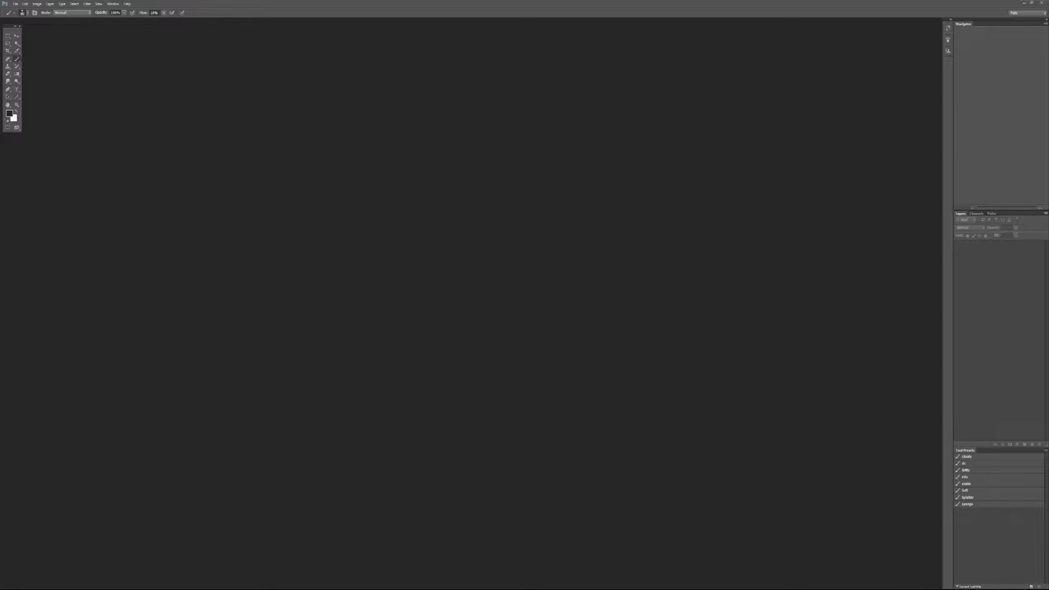
{"action": "left_click_drag", "start_coordinate": [684, 112], "coordinate": [12, 106]}
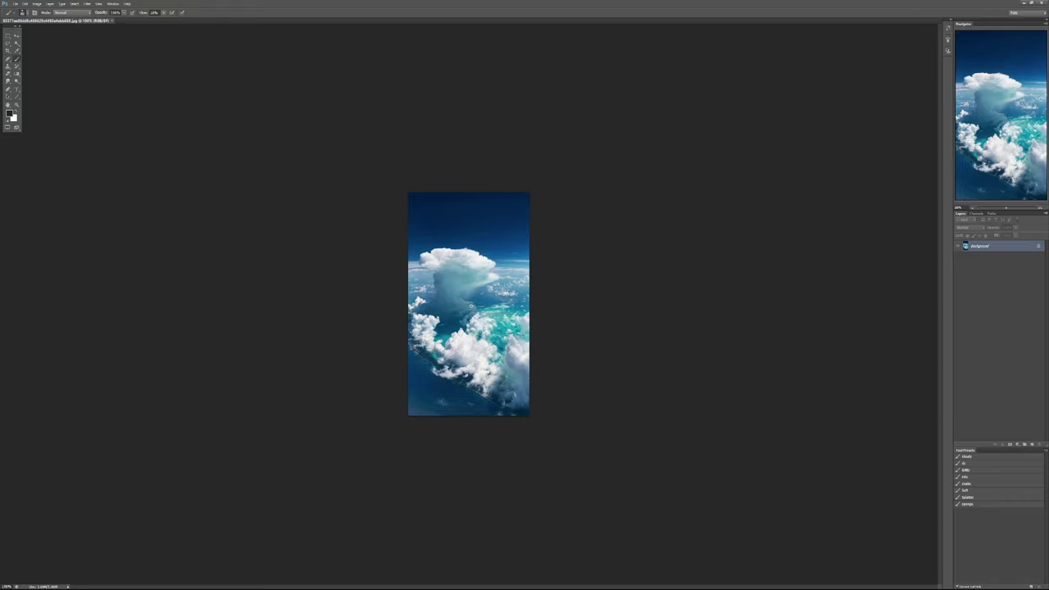
{"action": "key", "text": "ctrl+plus"}
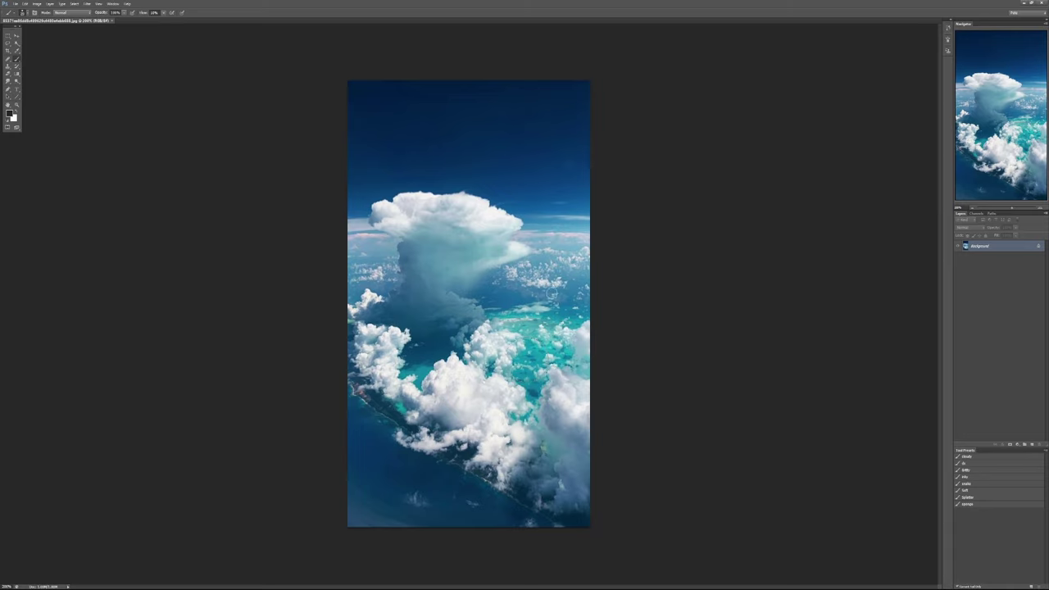
Block in the four main cloud masses as simple white shapes, and undo the three lower ones.
{"action": "key", "text": "x"}
{"action": "left_click_drag", "start_coordinate": [412, 211], "coordinate": [420, 210]}
{"action": "key", "text": "ctrl+z"}
{"action": "mouse_move", "coordinate": [414, 200]}
{"action": "left_mouse_down"}
{"action": "mouse_move", "coordinate": [463, 213]}
{"action": "mouse_move", "coordinate": [471, 231]}
{"action": "mouse_move", "coordinate": [430, 215]}
{"action": "mouse_move", "coordinate": [425, 237]}
{"action": "mouse_move", "coordinate": [484, 242]}
{"action": "mouse_move", "coordinate": [459, 261]}
{"action": "left_mouse_up"}
{"action": "left_click_drag", "start_coordinate": [384, 341], "coordinate": [373, 359]}
{"action": "mouse_move", "coordinate": [442, 402]}
{"action": "left_mouse_down"}
{"action": "mouse_move", "coordinate": [448, 384]}
{"action": "mouse_move", "coordinate": [464, 404]}
{"action": "left_mouse_up"}
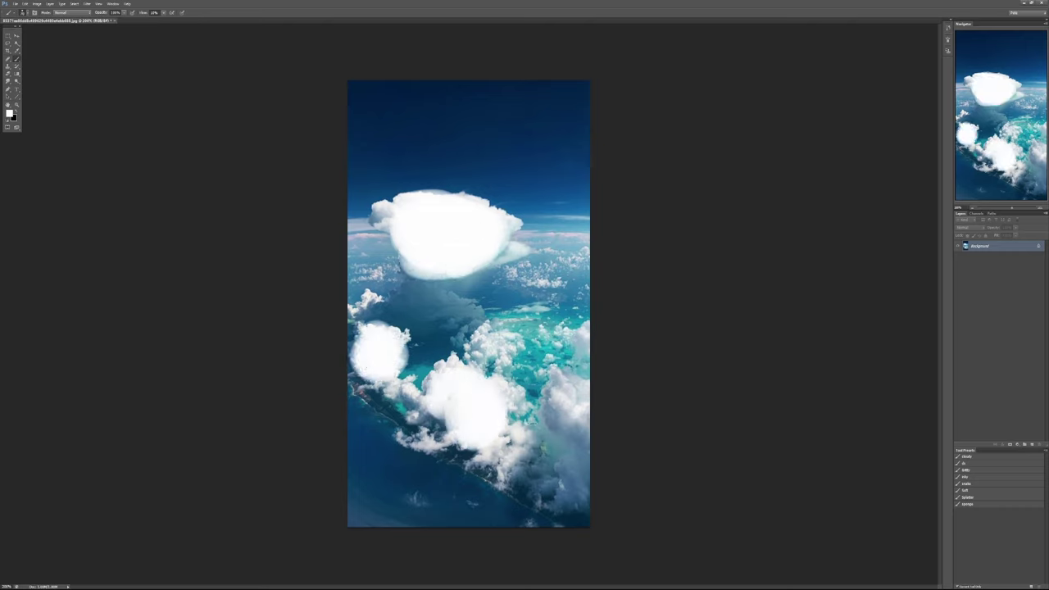
{"action": "mouse_move", "coordinate": [570, 394]}
{"action": "left_mouse_down"}
{"action": "mouse_move", "coordinate": [574, 459]}
{"action": "mouse_move", "coordinate": [599, 429]}
{"action": "left_mouse_up"}
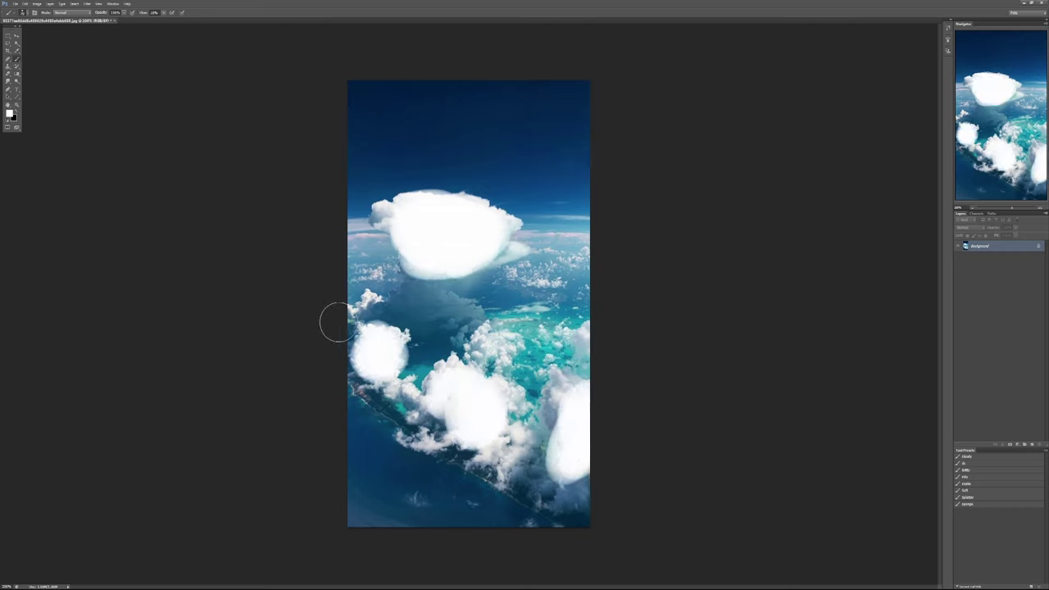
{"action": "key", "text": "ctrl+alt+z"}
{"action": "key", "text": "ctrl+alt+z"}
{"action": "key", "text": "ctrl+alt+z"}
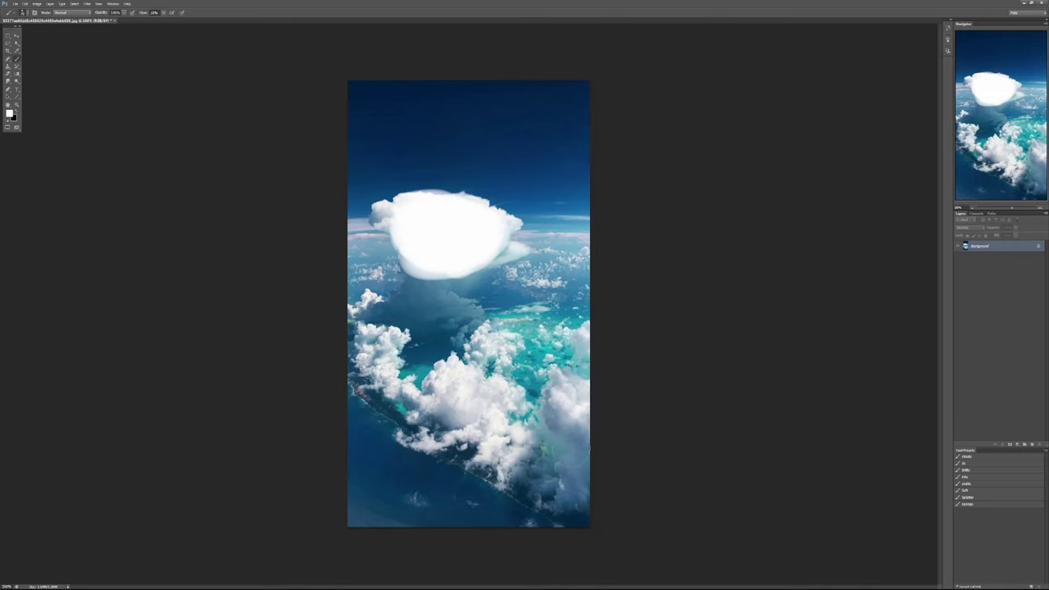
Block in the lower clouds again and extend the upper cloud's shape downward in white, and undo all the white shapes.
{"action": "left_click_drag", "start_coordinate": [572, 422], "coordinate": [567, 467]}
{"action": "left_click_drag", "start_coordinate": [475, 432], "coordinate": [453, 400]}
{"action": "left_click_drag", "start_coordinate": [382, 369], "coordinate": [380, 342]}
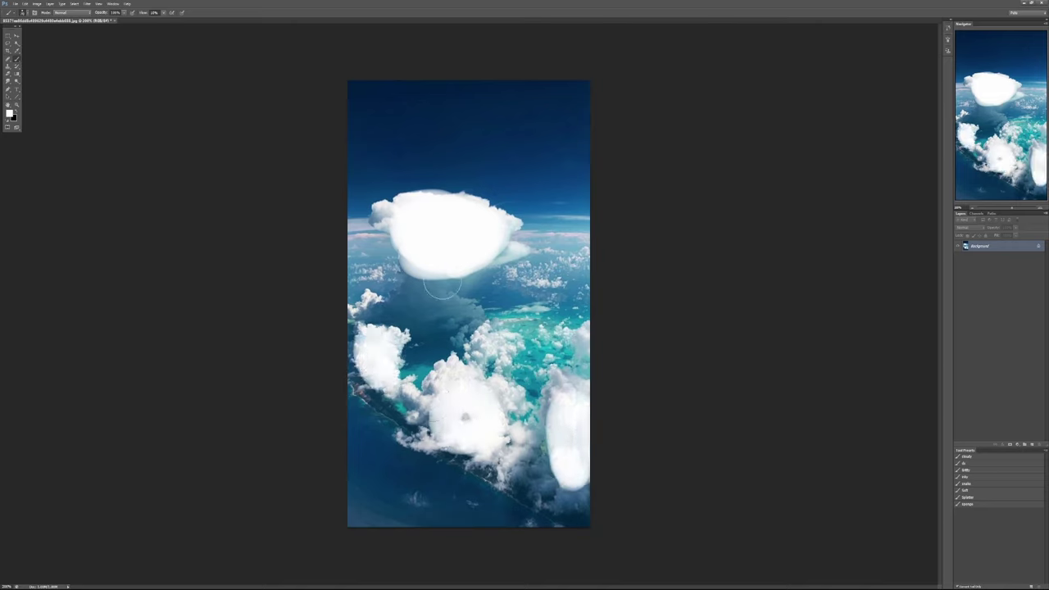
{"action": "left_click_drag", "start_coordinate": [416, 300], "coordinate": [428, 327]}
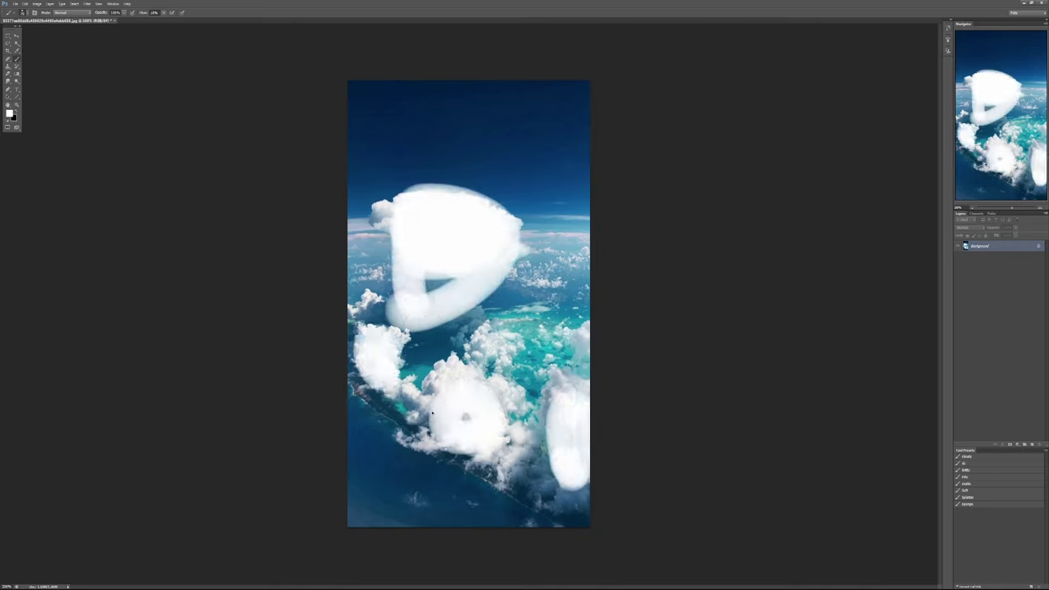
{"action": "key", "text": "ctrl+alt+z"}
{"action": "key", "text": "ctrl+alt+z"}
{"action": "key", "text": "ctrl+alt+z"}
{"action": "key", "text": "ctrl+alt+z"}
{"action": "key", "text": "ctrl+alt+z"}
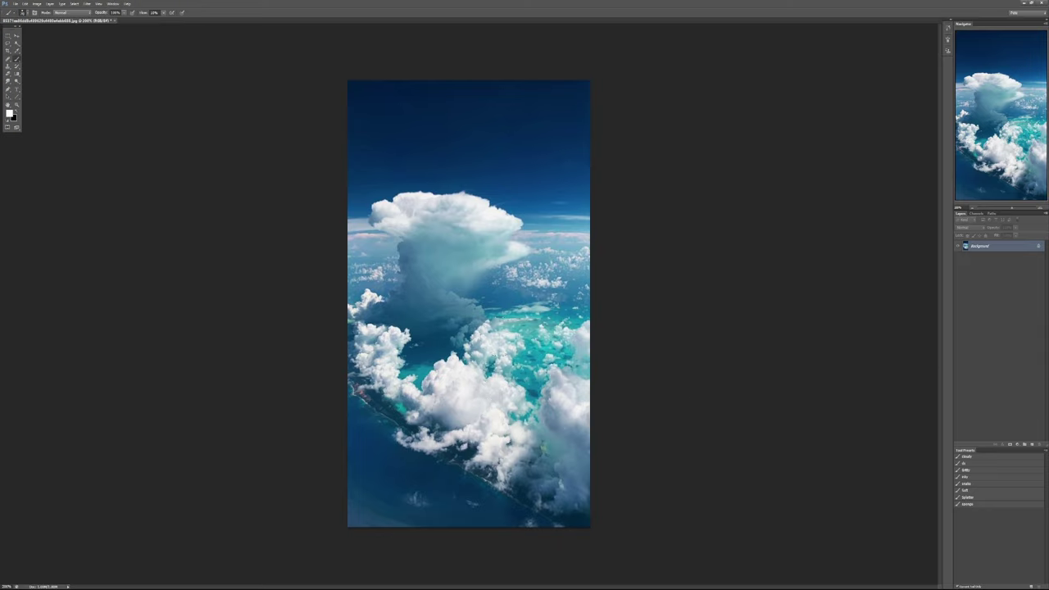
Resize the cloud photograph to a height of 3200 pixels with constrained proportions.
{"action": "scroll", "coordinate": [480, 344], "scroll_direction": "up", "scroll_amount": 5}
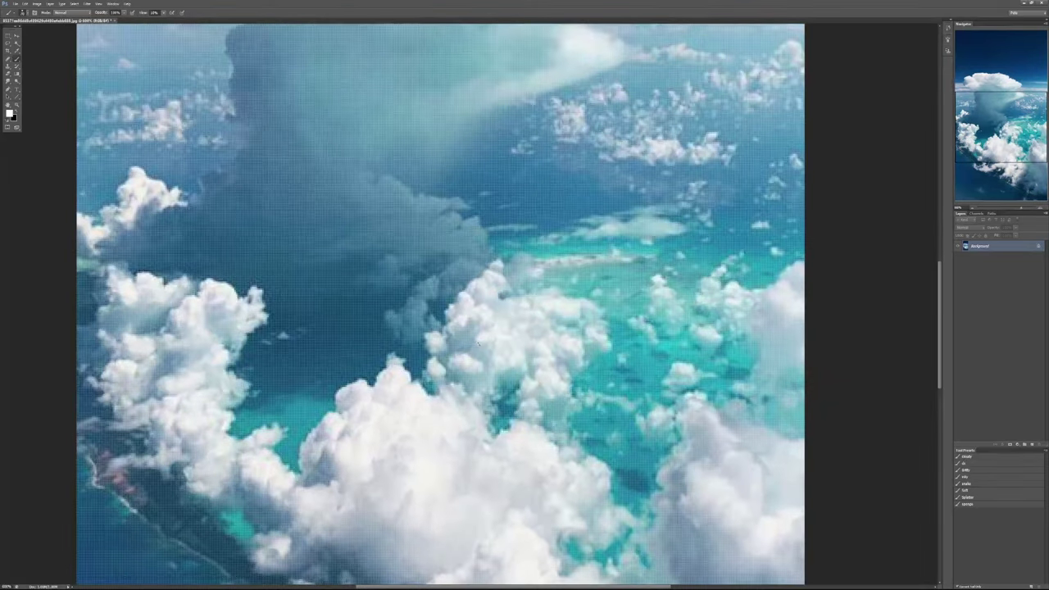
{"action": "scroll", "coordinate": [486, 361], "scroll_direction": "down", "scroll_amount": 1}
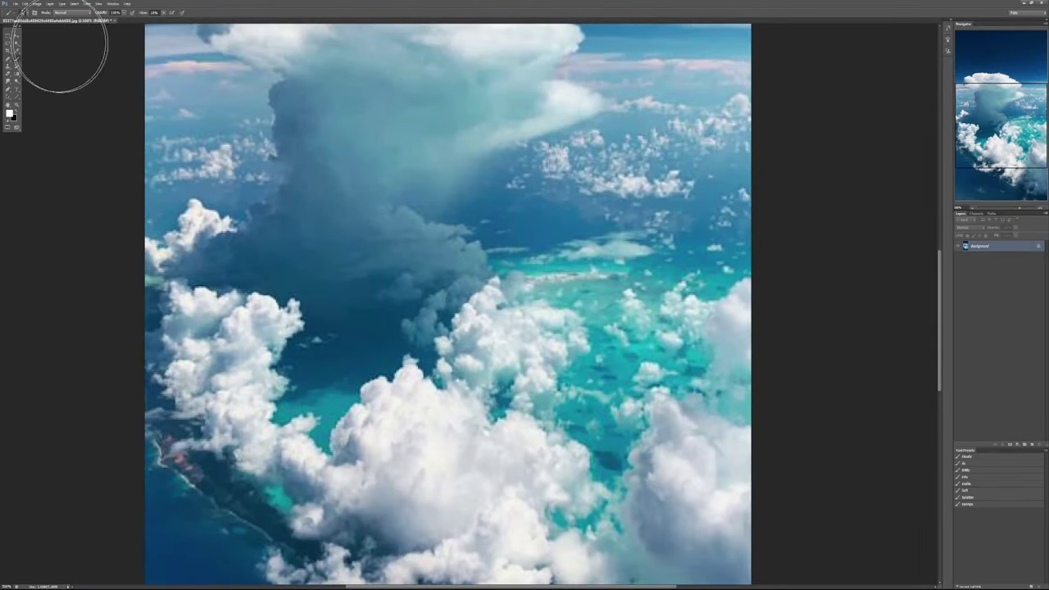
{"action": "left_click", "coordinate": [49, 5]}
{"action": "mouse_move", "coordinate": [37, 4]}
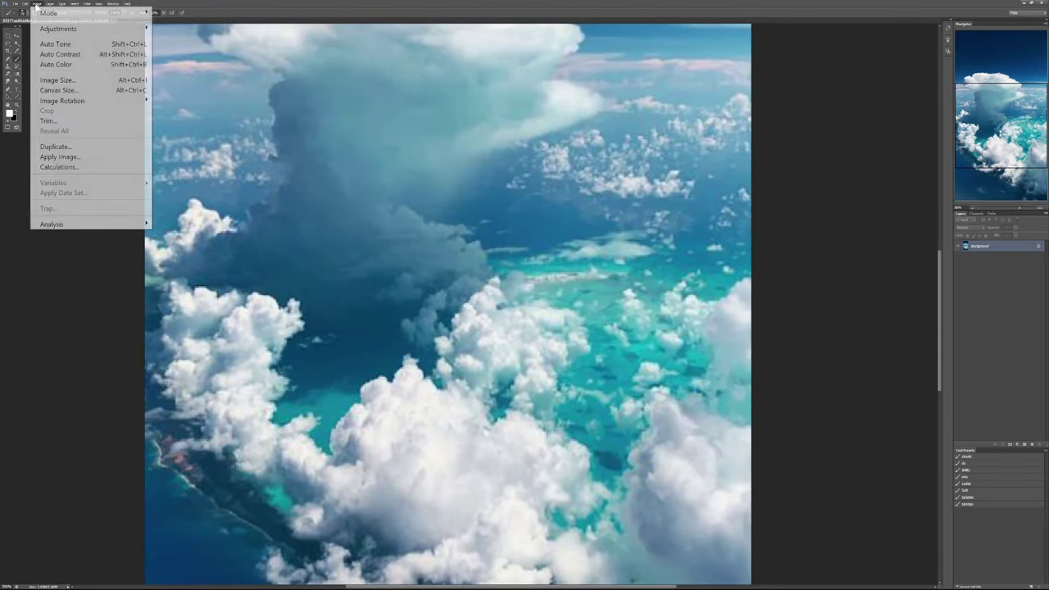
{"action": "left_click", "coordinate": [85, 80]}
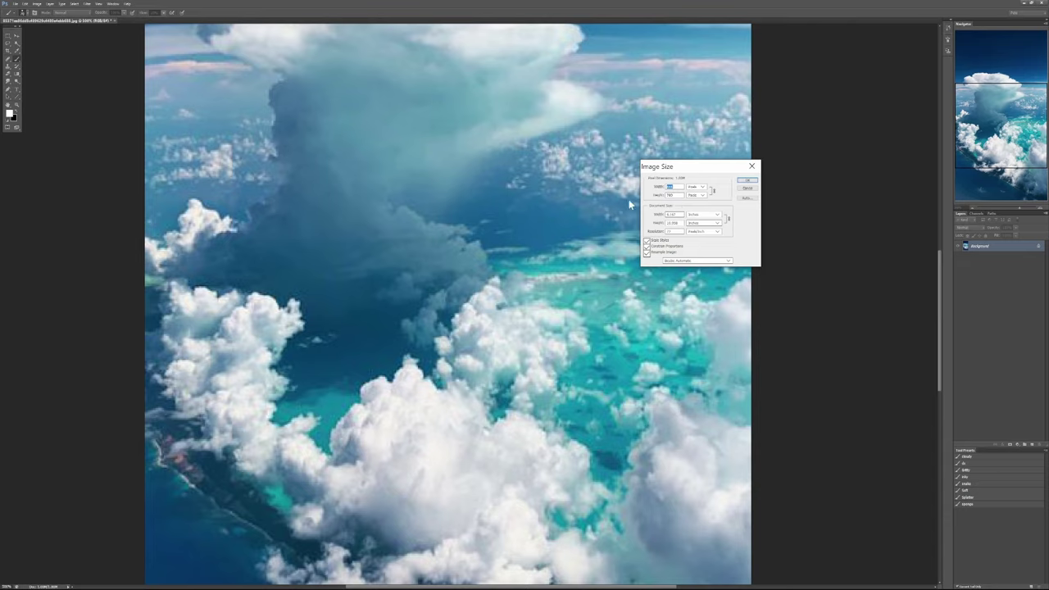
{"action": "left_click_drag", "start_coordinate": [676, 196], "coordinate": [631, 208]}
{"action": "type", "text": "3200"}
{"action": "key", "text": "Return"}
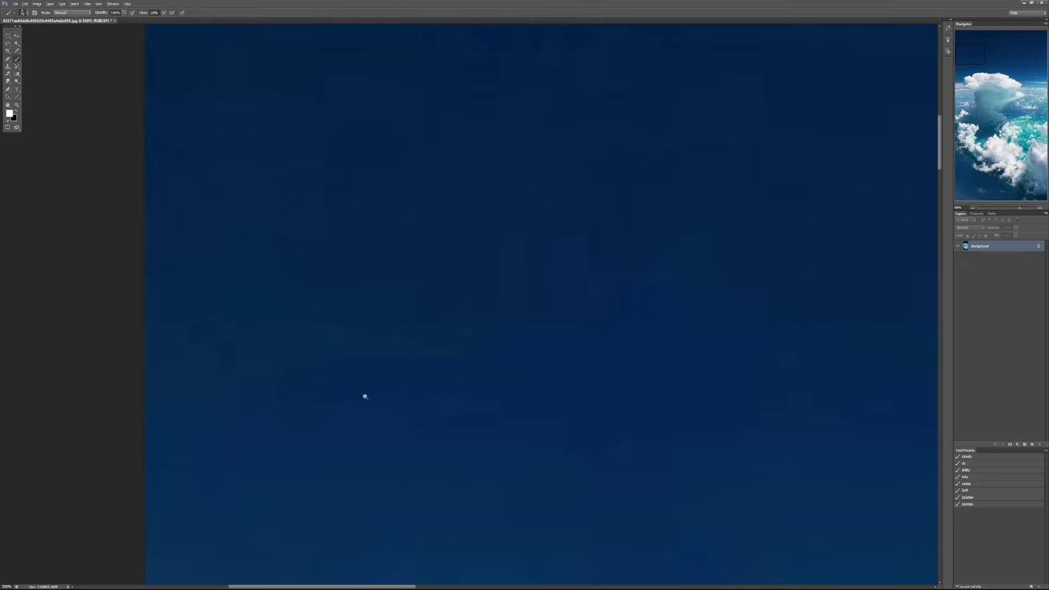
Dab small white ovals over the individual puffs along the dark-side edge of the cloud above the central mass.
{"action": "mouse_move", "coordinate": [484, 386]}
{"action": "left_mouse_down"}
{"action": "mouse_move", "coordinate": [513, 396]}
{"action": "mouse_move", "coordinate": [483, 388]}
{"action": "left_mouse_up"}
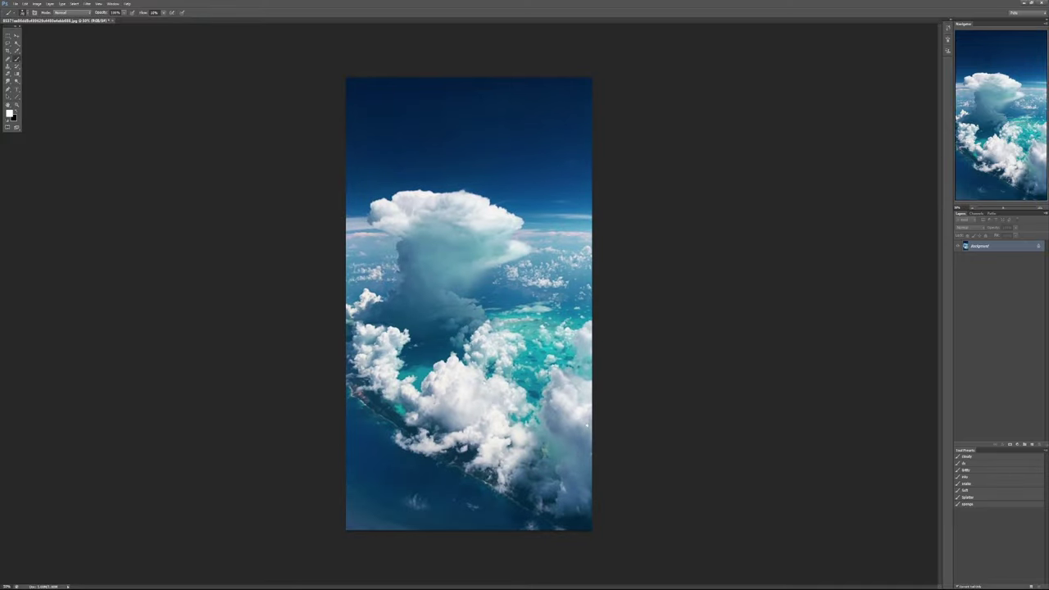
{"action": "left_click_drag", "start_coordinate": [477, 347], "coordinate": [488, 351]}
{"action": "scroll", "coordinate": [488, 350], "scroll_direction": "up", "scroll_amount": 5}
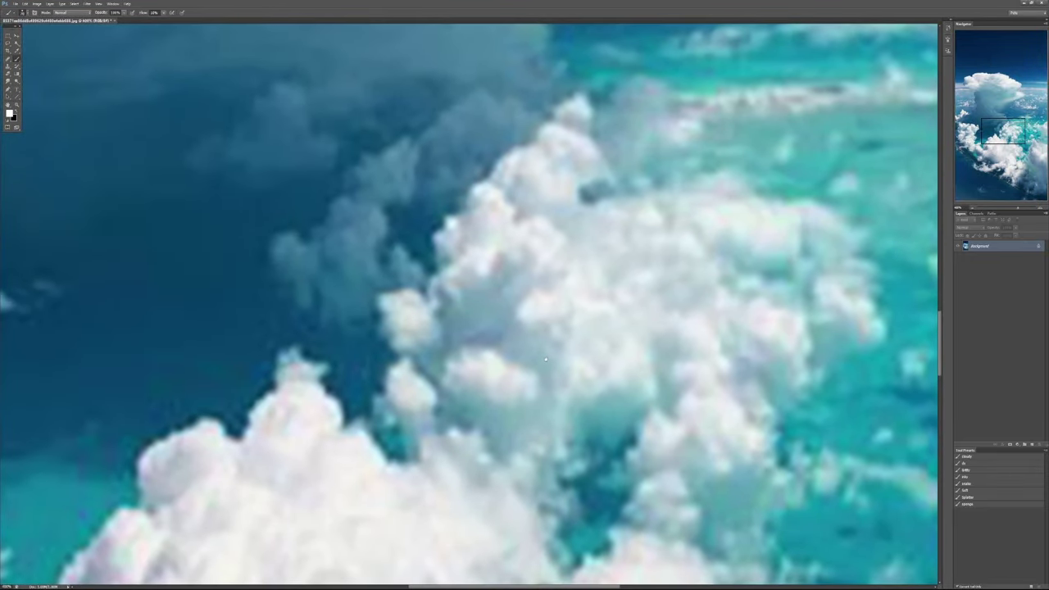
{"action": "scroll", "coordinate": [532, 365], "scroll_direction": "down", "scroll_amount": 2}
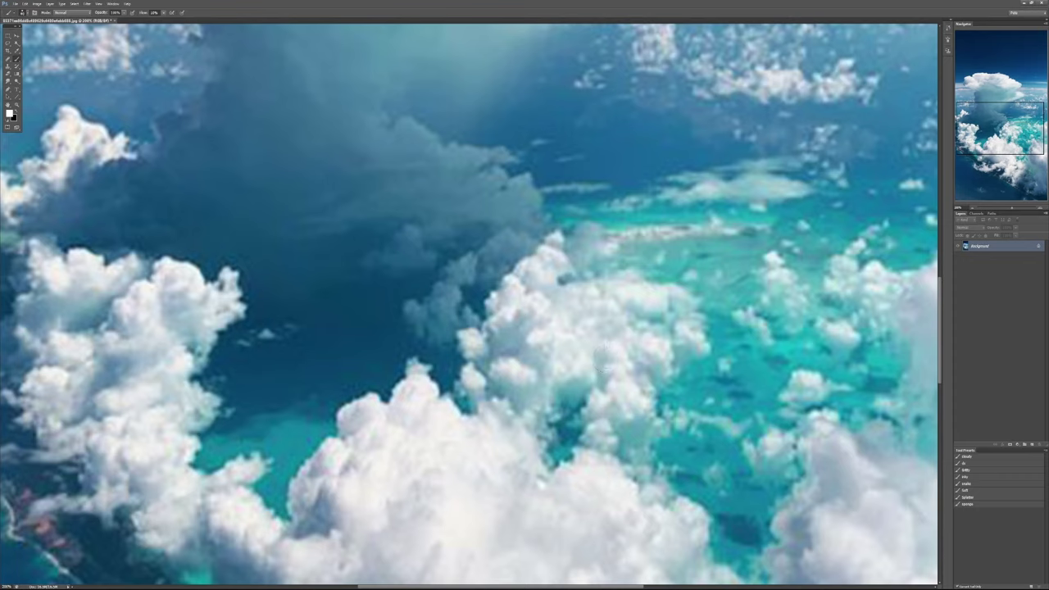
{"action": "mouse_move", "coordinate": [467, 352]}
{"action": "left_mouse_down"}
{"action": "mouse_move", "coordinate": [502, 375]}
{"action": "mouse_move", "coordinate": [531, 376]}
{"action": "mouse_move", "coordinate": [473, 384]}
{"action": "left_mouse_up"}
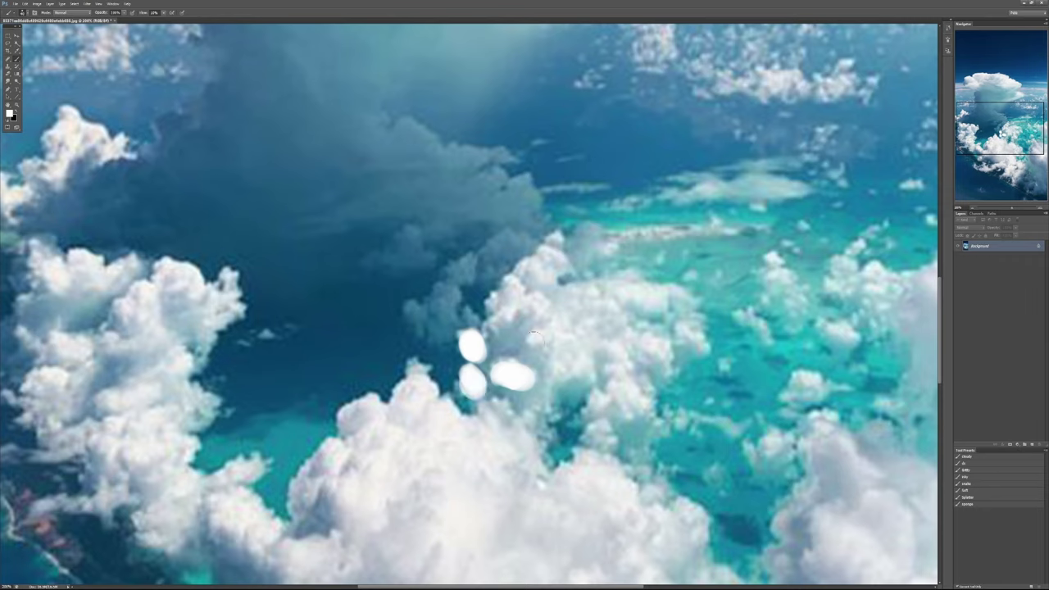
{"action": "mouse_move", "coordinate": [534, 338]}
{"action": "left_mouse_down"}
{"action": "mouse_move", "coordinate": [511, 313]}
{"action": "mouse_move", "coordinate": [503, 320]}
{"action": "mouse_move", "coordinate": [531, 309]}
{"action": "mouse_move", "coordinate": [510, 291]}
{"action": "mouse_move", "coordinate": [558, 235]}
{"action": "left_mouse_up"}
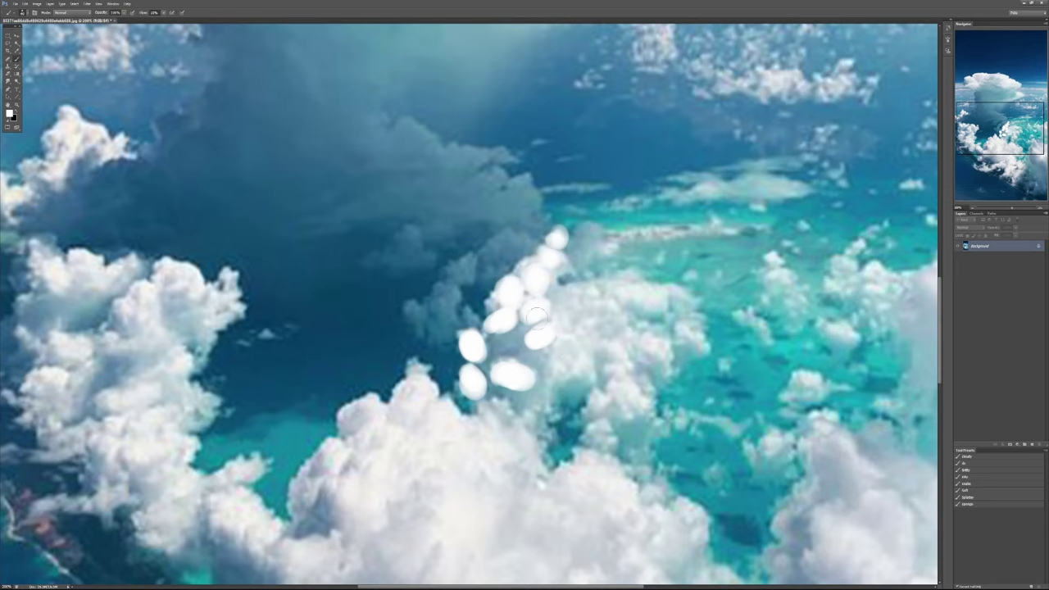
Undo all the white oval dabs on the cloud puffs.
{"action": "key", "text": "ctrl+alt+z"}
{"action": "key", "text": "ctrl+alt+z"}
{"action": "key", "text": "ctrl+alt+z"}
{"action": "key", "text": "ctrl+alt+z"}
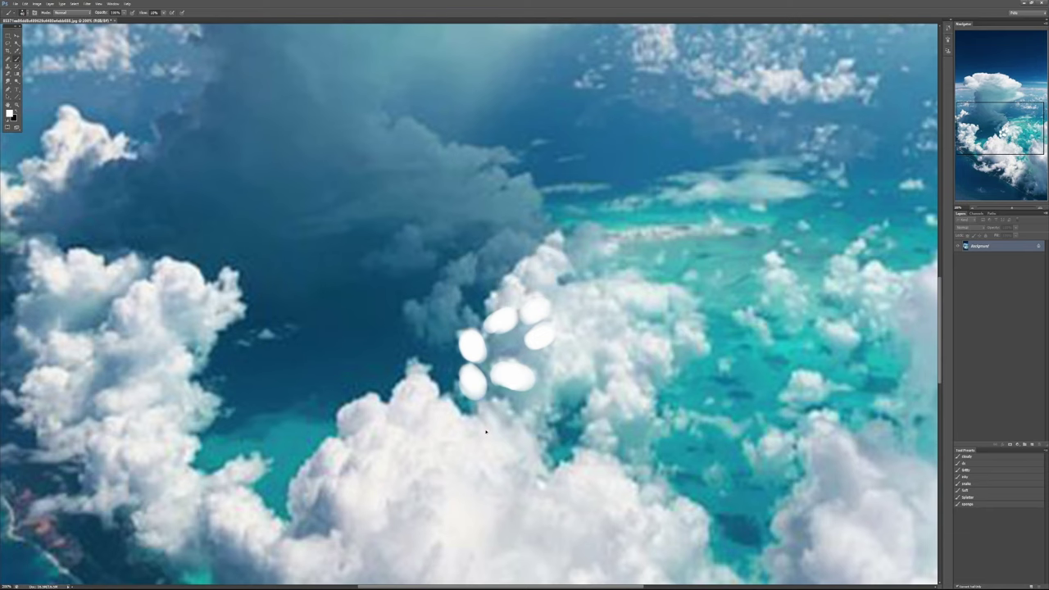
{"action": "key", "text": "ctrl+alt+z"}
{"action": "key", "text": "ctrl+alt+z"}
{"action": "key", "text": "ctrl+alt+z"}
{"action": "key", "text": "ctrl+alt+z"}
{"action": "key", "text": "ctrl+alt+z"}
{"action": "key", "text": "ctrl+alt+z"}
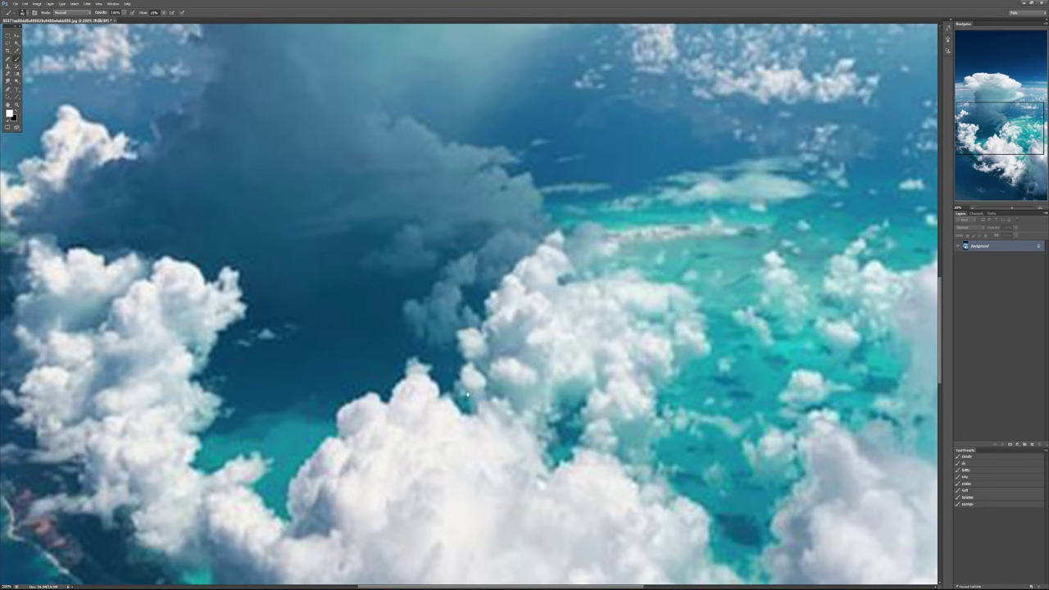
Try covering the central cloud with one large white shape, then with separate medium rounded shapes, and undo them.
{"action": "key", "text": "ctrl+minus"}
{"action": "key", "text": "ctrl+plus"}
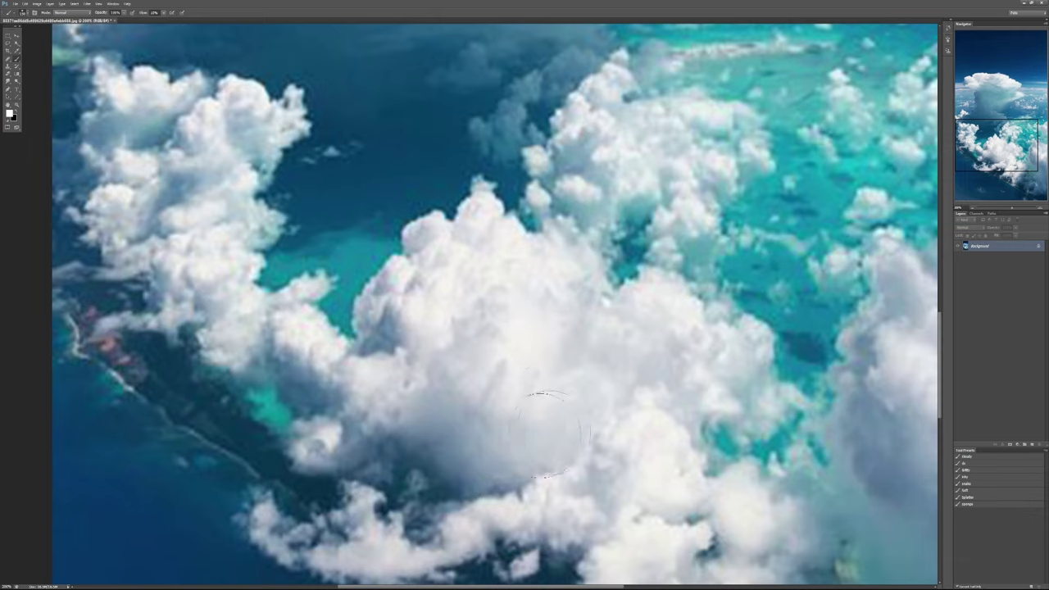
{"action": "mouse_move", "coordinate": [533, 401]}
{"action": "left_mouse_down"}
{"action": "mouse_move", "coordinate": [573, 222]}
{"action": "mouse_move", "coordinate": [442, 328]}
{"action": "mouse_move", "coordinate": [541, 291]}
{"action": "left_mouse_up"}
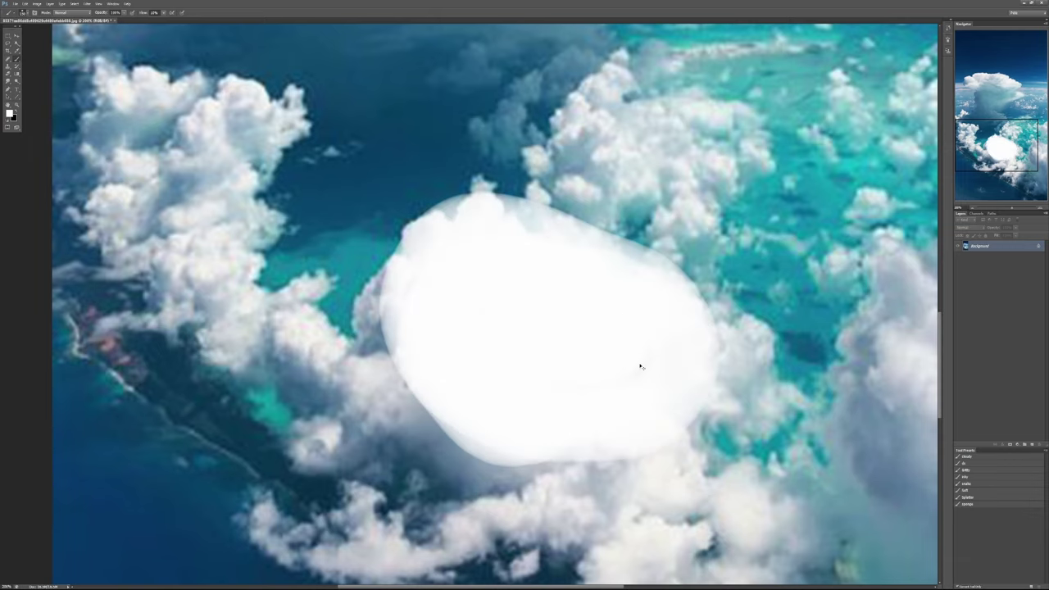
{"action": "key", "text": "ctrl+z"}
{"action": "mouse_move", "coordinate": [385, 317]}
{"action": "left_mouse_down"}
{"action": "mouse_move", "coordinate": [427, 234]}
{"action": "mouse_move", "coordinate": [468, 235]}
{"action": "mouse_move", "coordinate": [488, 209]}
{"action": "left_mouse_up"}
{"action": "mouse_move", "coordinate": [560, 312]}
{"action": "left_mouse_down"}
{"action": "mouse_move", "coordinate": [536, 278]}
{"action": "mouse_move", "coordinate": [538, 408]}
{"action": "mouse_move", "coordinate": [524, 307]}
{"action": "mouse_move", "coordinate": [509, 401]}
{"action": "mouse_move", "coordinate": [526, 416]}
{"action": "mouse_move", "coordinate": [538, 366]}
{"action": "mouse_move", "coordinate": [503, 403]}
{"action": "left_mouse_up"}
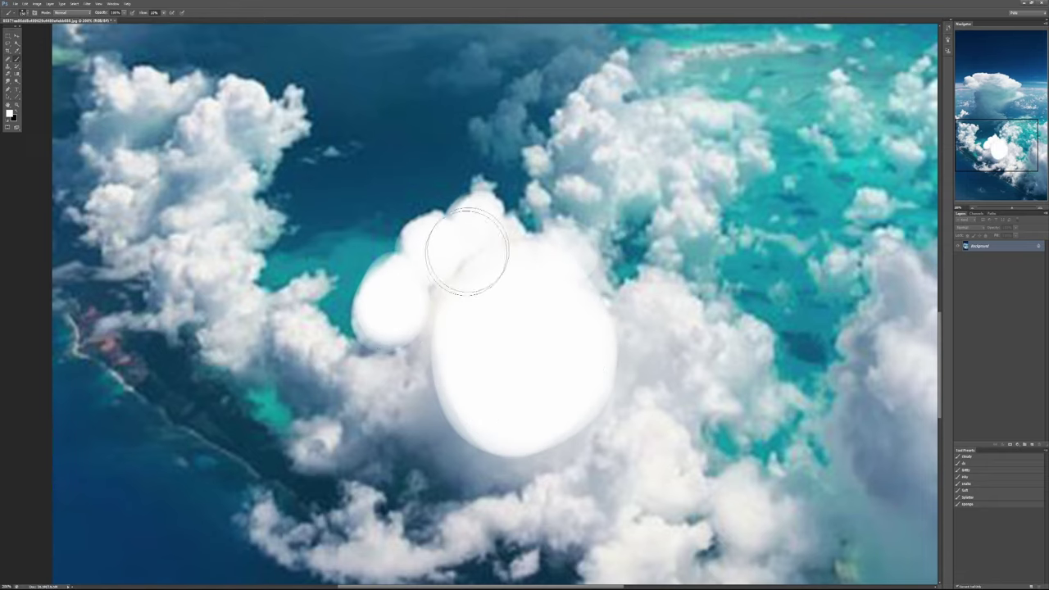
{"action": "key", "text": "ctrl+alt+z"}
{"action": "key", "text": "ctrl+alt+z"}
{"action": "key", "text": "ctrl+alt+z"}
{"action": "key", "text": "ctrl+alt+z"}
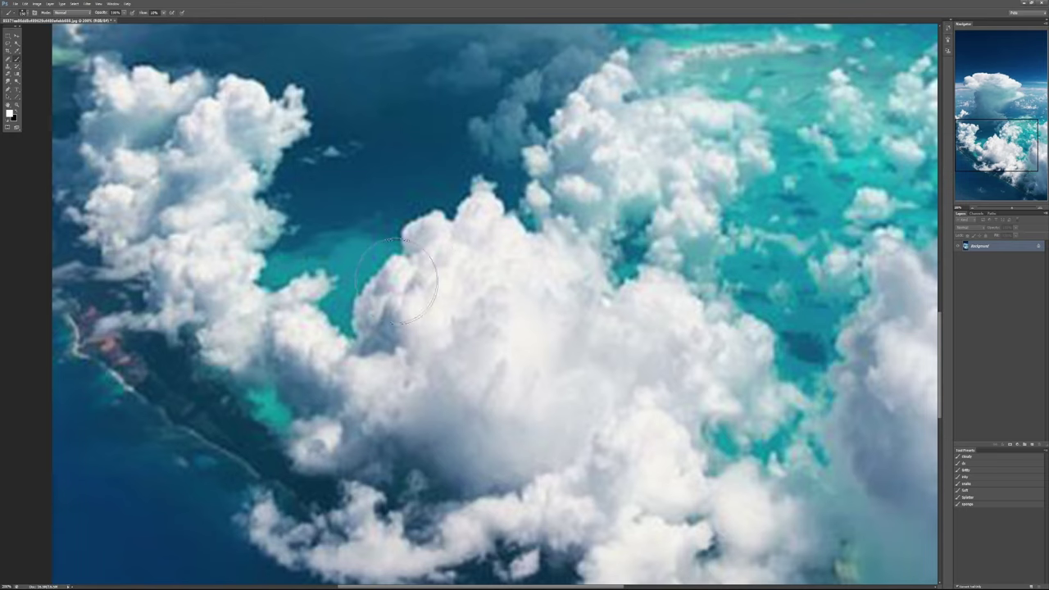
Dab a small white puff on the central cloud's upper-left edge with a smaller brush, undoing the extra strokes.
{"action": "mouse_move", "coordinate": [359, 301]}
{"action": "left_mouse_down"}
{"action": "mouse_move", "coordinate": [380, 304]}
{"action": "mouse_move", "coordinate": [387, 285]}
{"action": "mouse_move", "coordinate": [368, 306]}
{"action": "mouse_move", "coordinate": [373, 282]}
{"action": "left_mouse_up"}
{"action": "key", "text": "ctrl+alt+z"}
{"action": "key", "text": "ctrl+alt+z"}
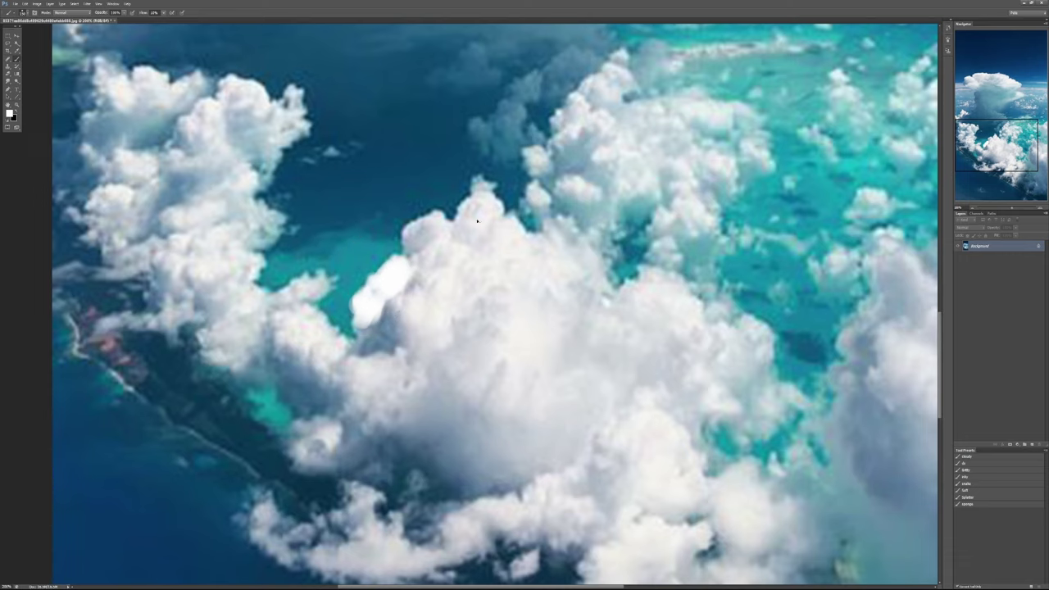
Paint a broad white curve and a rounded mass over the lower cloud bank, undoing the extra strokes on the cloud above.
{"action": "key", "text": "ctrl+0"}
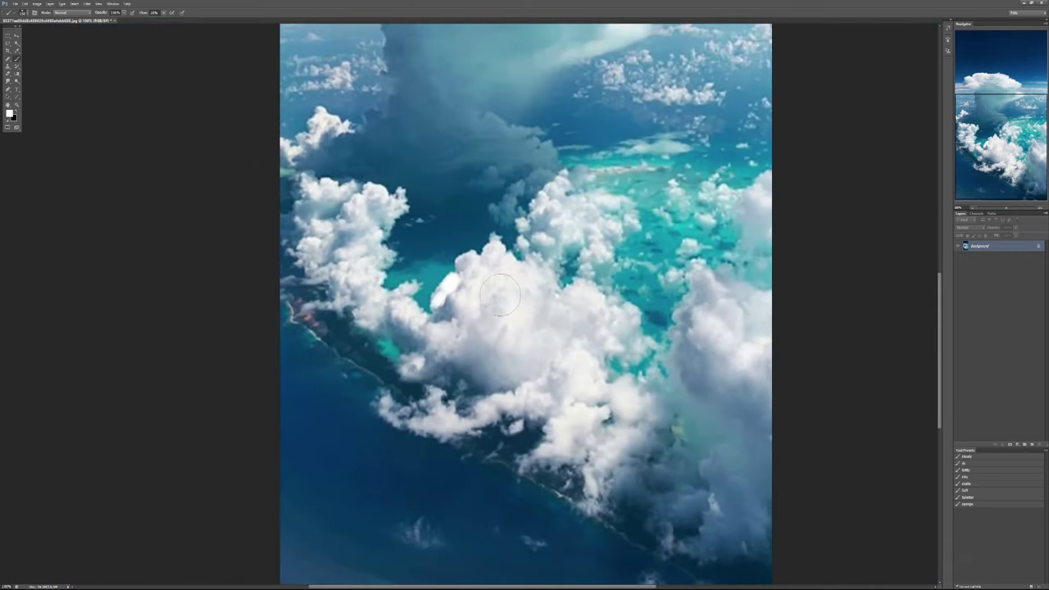
{"action": "key", "text": "ctrl+1"}
{"action": "left_click_drag", "start_coordinate": [456, 361], "coordinate": [451, 373]}
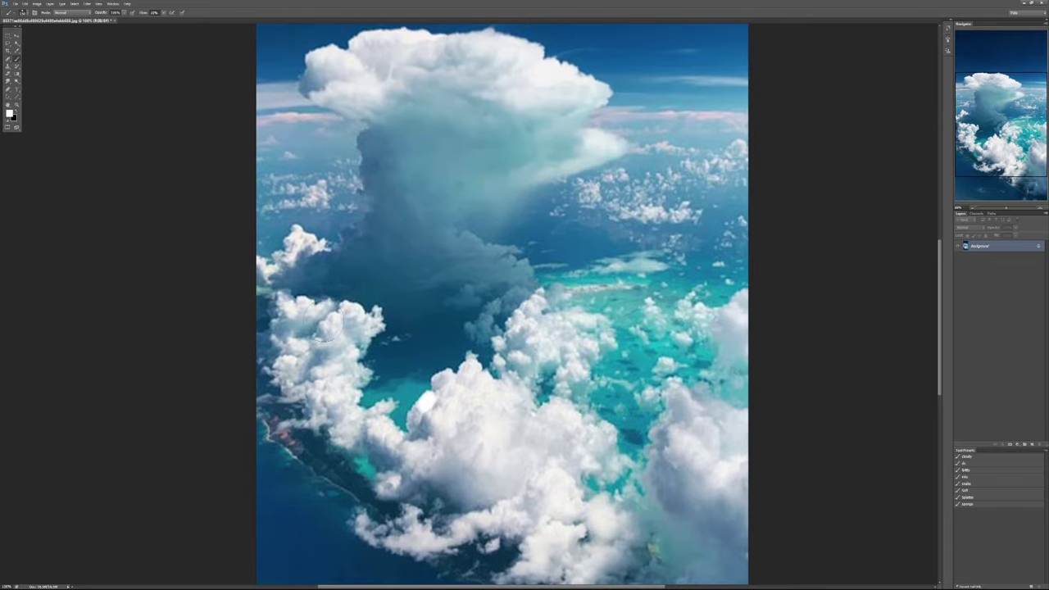
{"action": "scroll", "coordinate": [324, 328], "scroll_direction": "down", "scroll_amount": 2}
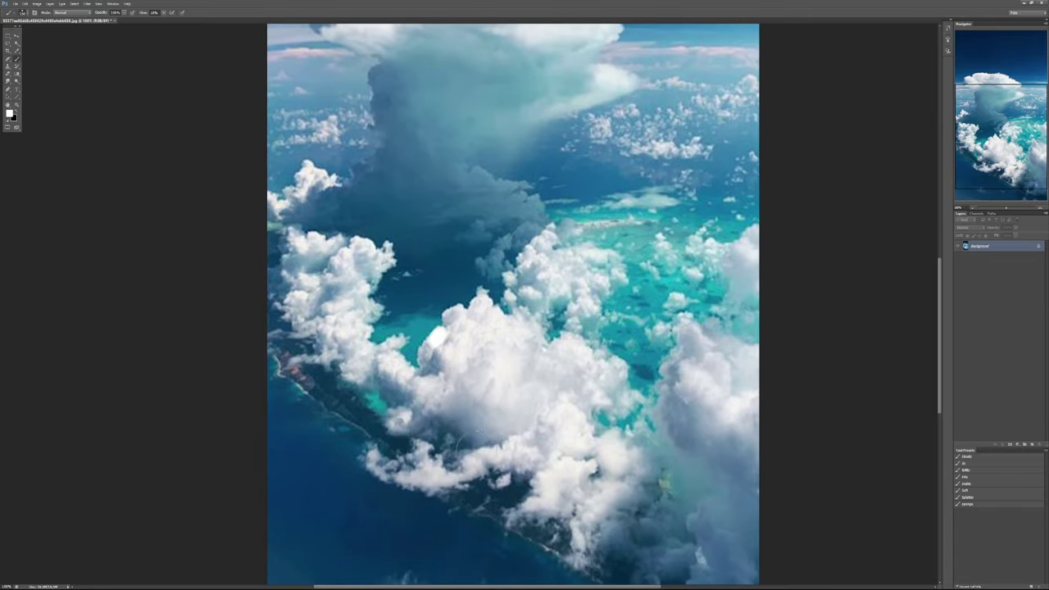
{"action": "mouse_move", "coordinate": [361, 446]}
{"action": "left_mouse_down"}
{"action": "mouse_move", "coordinate": [395, 462]}
{"action": "mouse_move", "coordinate": [505, 463]}
{"action": "mouse_move", "coordinate": [560, 418]}
{"action": "left_mouse_up"}
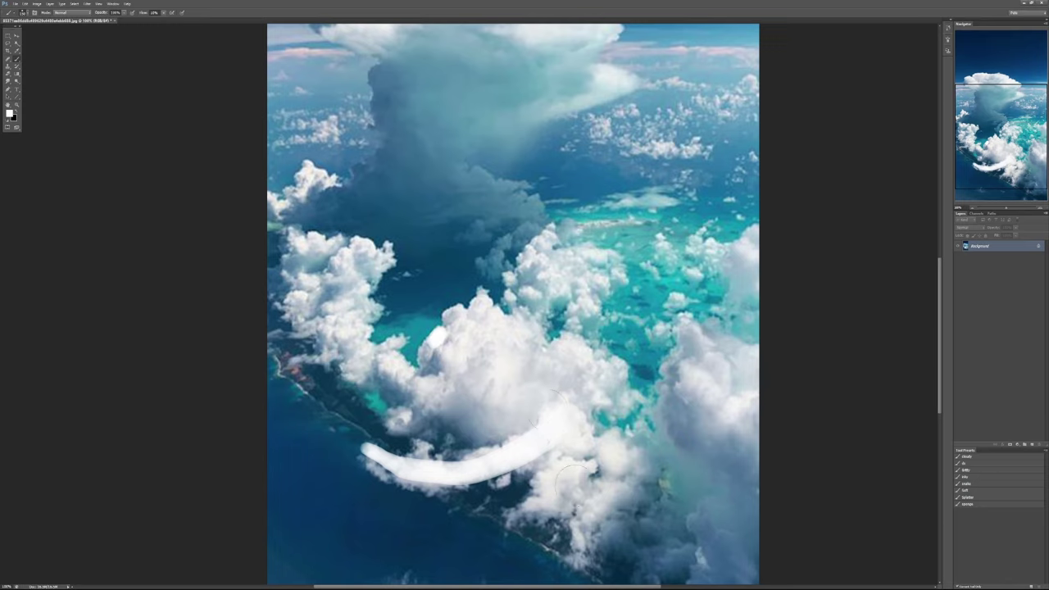
{"action": "left_click_drag", "start_coordinate": [551, 494], "coordinate": [571, 493]}
{"action": "mouse_move", "coordinate": [443, 344]}
{"action": "left_mouse_down"}
{"action": "mouse_move", "coordinate": [447, 369]}
{"action": "mouse_move", "coordinate": [455, 340]}
{"action": "mouse_move", "coordinate": [495, 329]}
{"action": "left_mouse_up"}
{"action": "key", "text": "ctrl+alt+z"}
{"action": "key", "text": "ctrl+alt+z"}
{"action": "key", "text": "ctrl+alt+z"}
{"action": "key", "text": "ctrl+alt+z"}
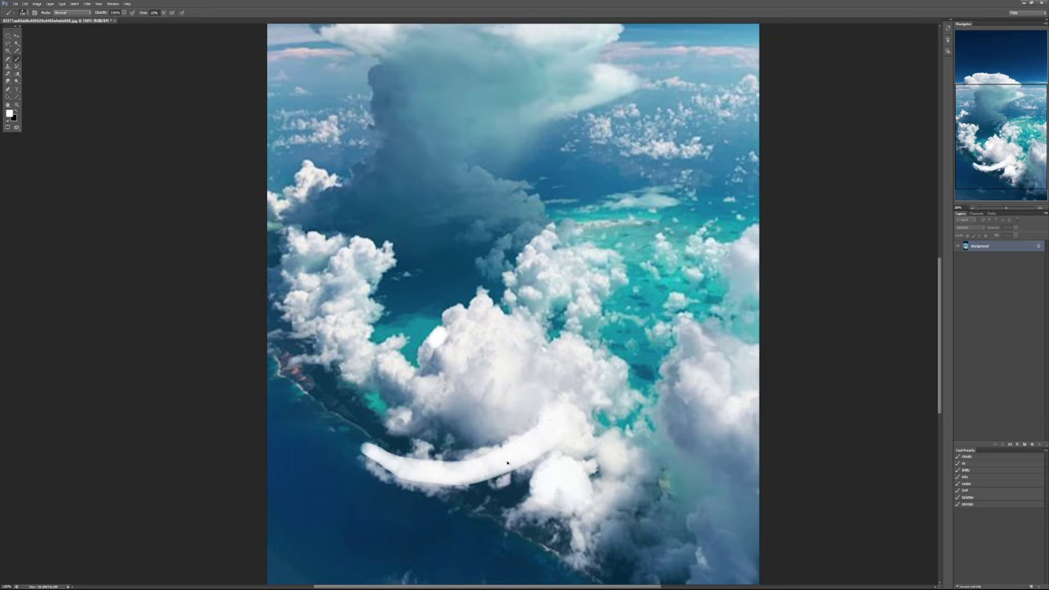
Try further white strokes along the lower cloud bank, and undo them together with the broad curve and rounded mass.
{"action": "mouse_move", "coordinate": [537, 430]}
{"action": "left_mouse_down"}
{"action": "mouse_move", "coordinate": [553, 447]}
{"action": "mouse_move", "coordinate": [344, 480]}
{"action": "left_mouse_up"}
{"action": "key", "text": "ctrl+z"}
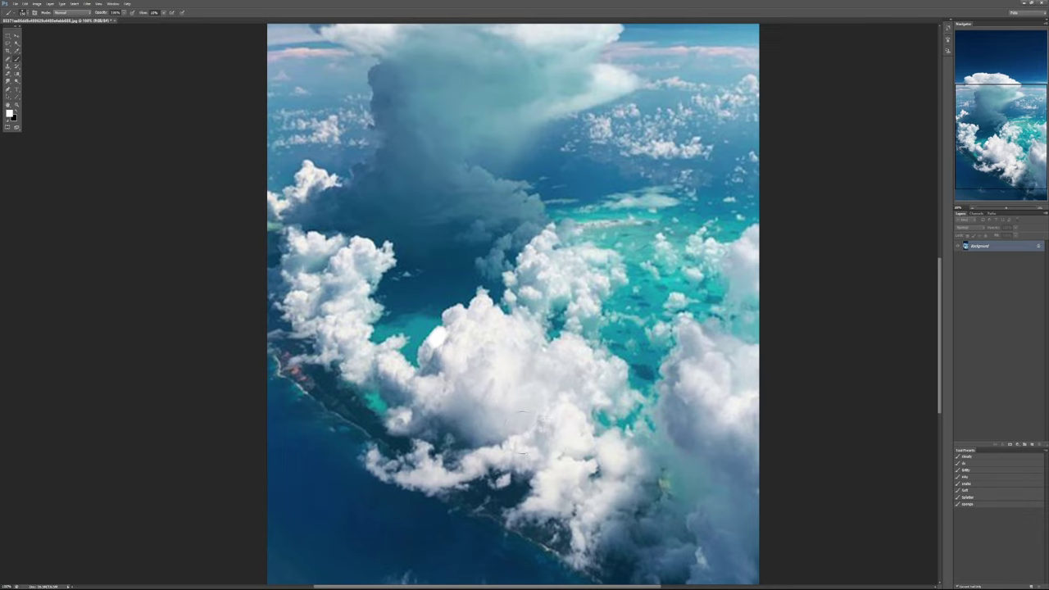
{"action": "left_click_drag", "start_coordinate": [554, 424], "coordinate": [533, 443]}
{"action": "key", "text": "ctrl+z"}
Draw a thin white curve along the lower cloud bank with hooked contour strokes around its form, and undo the lines.
{"action": "mouse_move", "coordinate": [559, 430]}
{"action": "left_mouse_down"}
{"action": "mouse_move", "coordinate": [529, 456]}
{"action": "mouse_move", "coordinate": [446, 480]}
{"action": "mouse_move", "coordinate": [377, 478]}
{"action": "mouse_move", "coordinate": [362, 455]}
{"action": "left_mouse_up"}
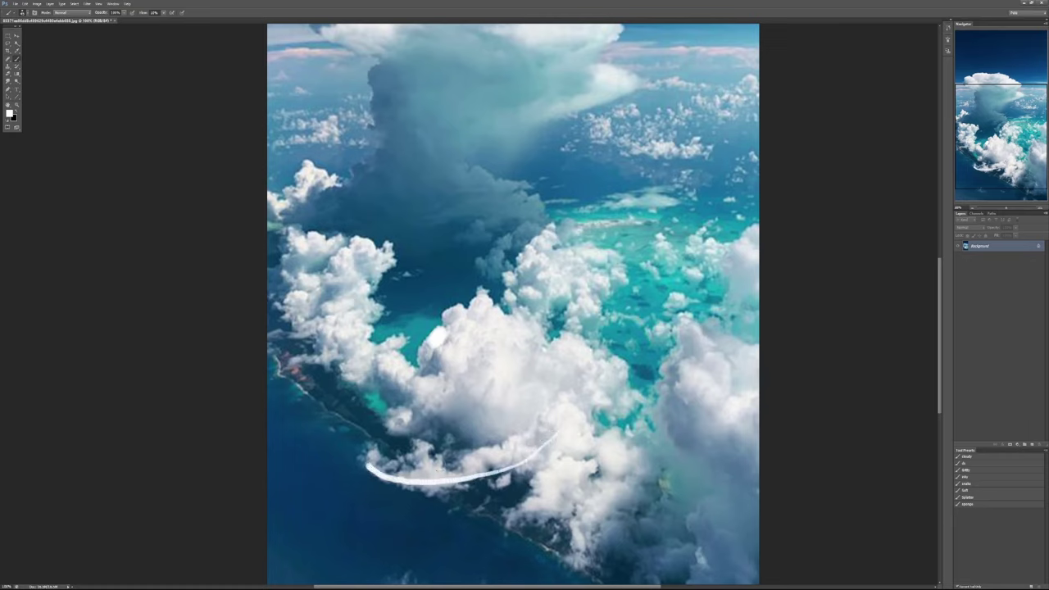
{"action": "mouse_move", "coordinate": [428, 478]}
{"action": "left_mouse_down"}
{"action": "mouse_move", "coordinate": [433, 444]}
{"action": "mouse_move", "coordinate": [448, 462]}
{"action": "mouse_move", "coordinate": [435, 473]}
{"action": "mouse_move", "coordinate": [437, 458]}
{"action": "mouse_move", "coordinate": [493, 477]}
{"action": "left_mouse_up"}
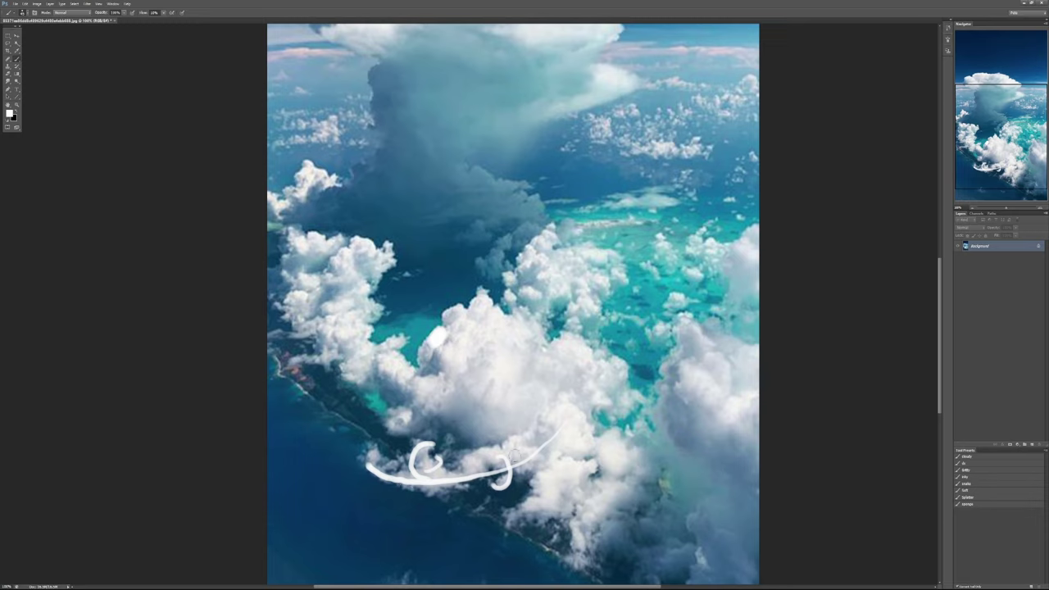
{"action": "mouse_move", "coordinate": [562, 415]}
{"action": "left_mouse_down"}
{"action": "mouse_move", "coordinate": [532, 456]}
{"action": "mouse_move", "coordinate": [486, 461]}
{"action": "mouse_move", "coordinate": [466, 482]}
{"action": "mouse_move", "coordinate": [392, 489]}
{"action": "mouse_move", "coordinate": [377, 467]}
{"action": "mouse_move", "coordinate": [456, 487]}
{"action": "mouse_move", "coordinate": [524, 449]}
{"action": "left_mouse_up"}
{"action": "key", "text": "ctrl+alt+z"}
{"action": "key", "text": "ctrl+alt+z"}
{"action": "key", "text": "ctrl+alt+z"}
{"action": "key", "text": "ctrl+alt+z"}
{"action": "key", "text": "ctrl+alt+z"}
{"action": "key", "text": "ctrl+alt+z"}
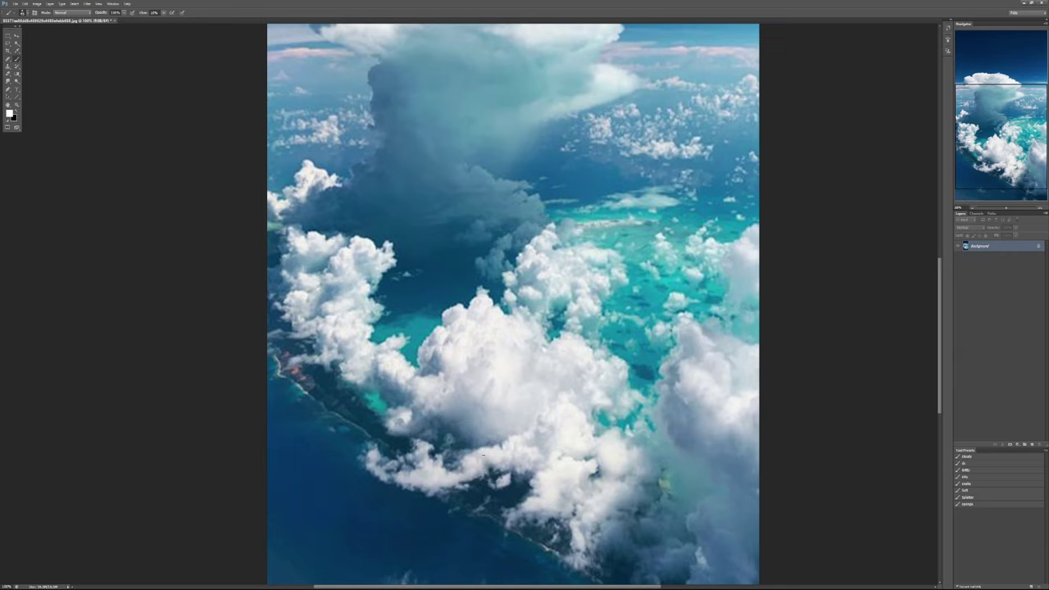
Try two S-shaped white flow lines through the lower cloud bank, undoing each one.
{"action": "mouse_move", "coordinate": [653, 435]}
{"action": "left_mouse_down"}
{"action": "mouse_move", "coordinate": [541, 426]}
{"action": "mouse_move", "coordinate": [448, 486]}
{"action": "mouse_move", "coordinate": [367, 478]}
{"action": "mouse_move", "coordinate": [340, 456]}
{"action": "left_mouse_up"}
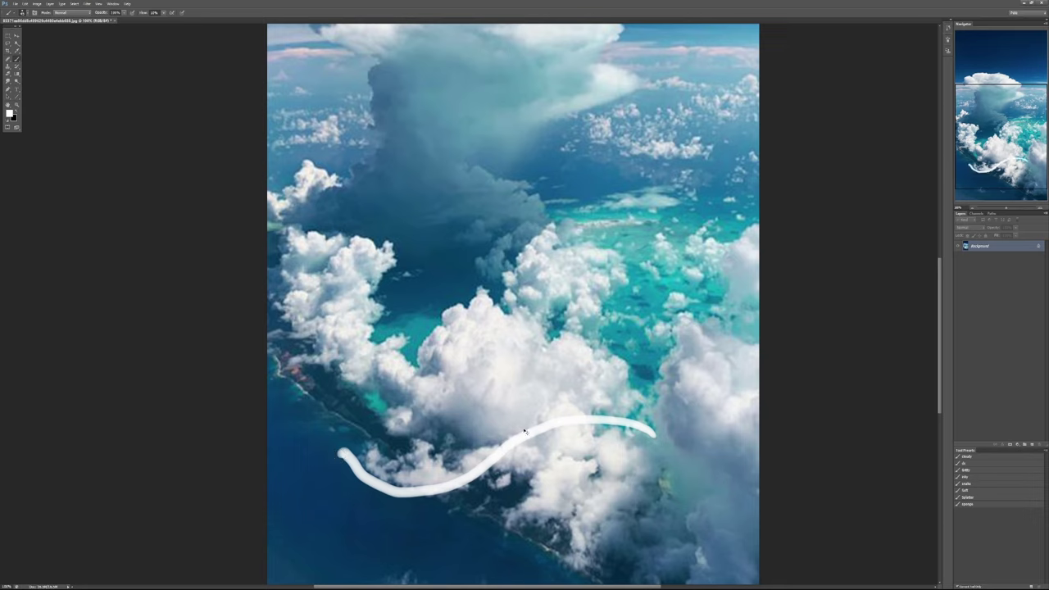
{"action": "key", "text": "ctrl+z"}
{"action": "mouse_move", "coordinate": [605, 449]}
{"action": "left_mouse_down"}
{"action": "mouse_move", "coordinate": [568, 444]}
{"action": "mouse_move", "coordinate": [486, 459]}
{"action": "mouse_move", "coordinate": [424, 496]}
{"action": "mouse_move", "coordinate": [327, 469]}
{"action": "left_mouse_up"}
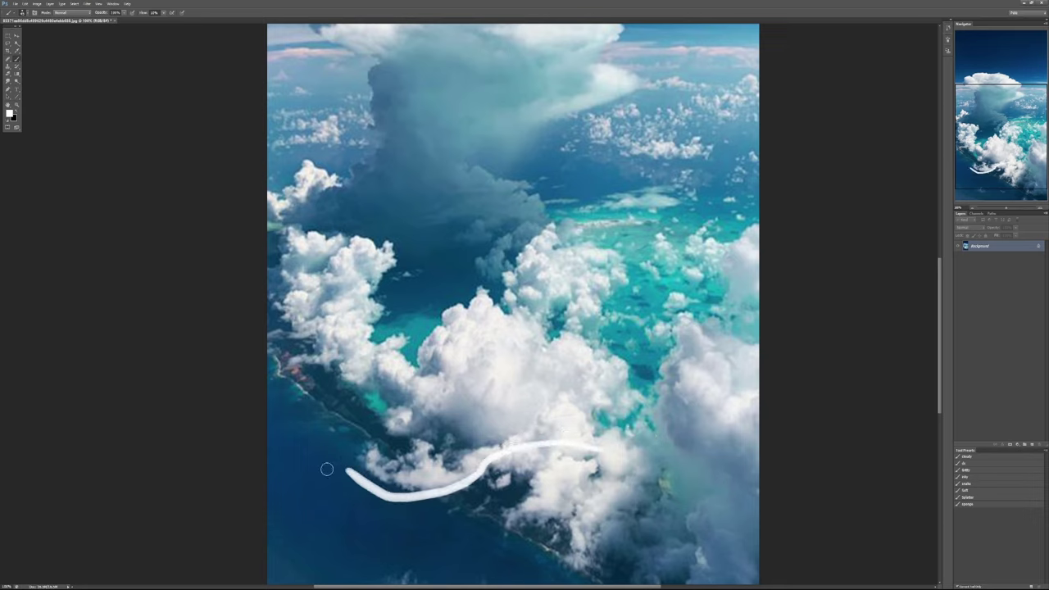
{"action": "key", "text": "ctrl+z"}
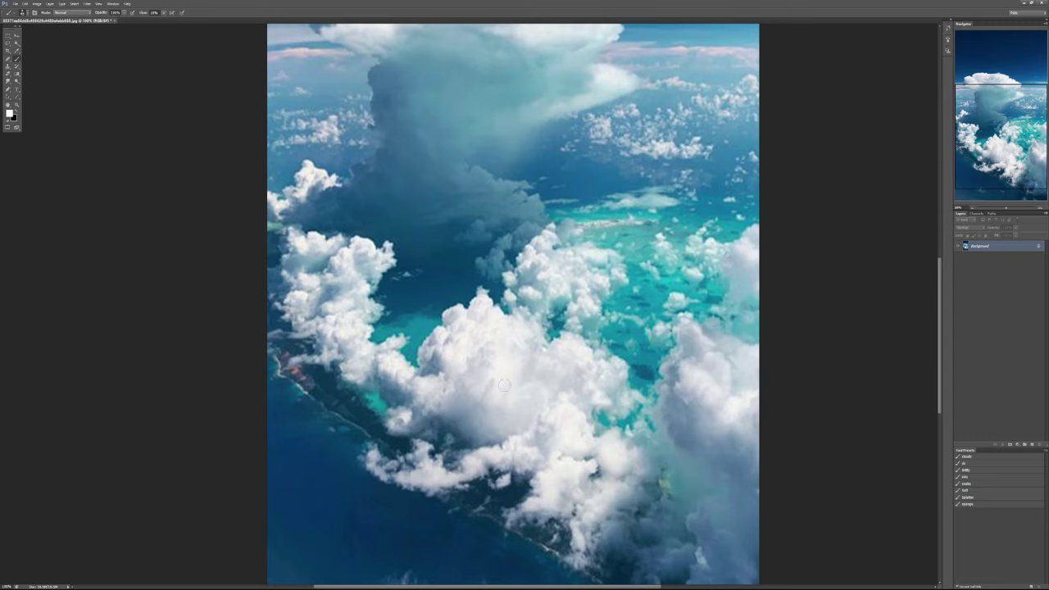
Try a sweeping white flow curve along the lower cloud bank and undo it.
{"action": "key", "text": "ctrl+minus"}
{"action": "mouse_move", "coordinate": [655, 492]}
{"action": "left_mouse_down"}
{"action": "mouse_move", "coordinate": [551, 467]}
{"action": "mouse_move", "coordinate": [425, 417]}
{"action": "mouse_move", "coordinate": [327, 330]}
{"action": "left_mouse_up"}
{"action": "key", "text": "ctrl+z"}
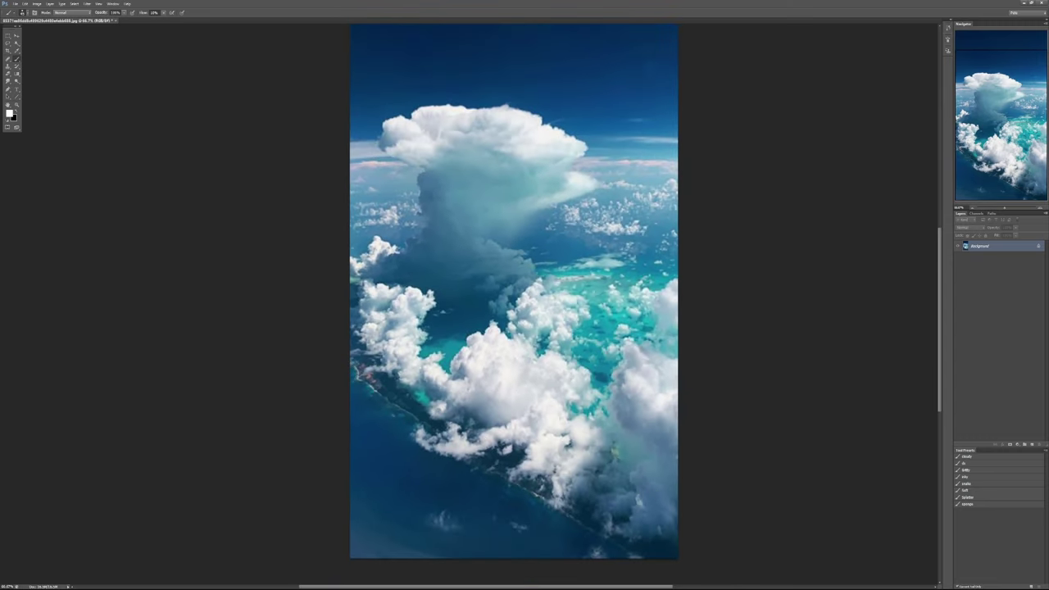
{"action": "mouse_move", "coordinate": [428, 230]}
{"action": "left_mouse_down"}
{"action": "mouse_move", "coordinate": [383, 295]}
{"action": "mouse_move", "coordinate": [474, 408]}
{"action": "mouse_move", "coordinate": [624, 482]}
{"action": "mouse_move", "coordinate": [670, 494]}
{"action": "left_mouse_up"}
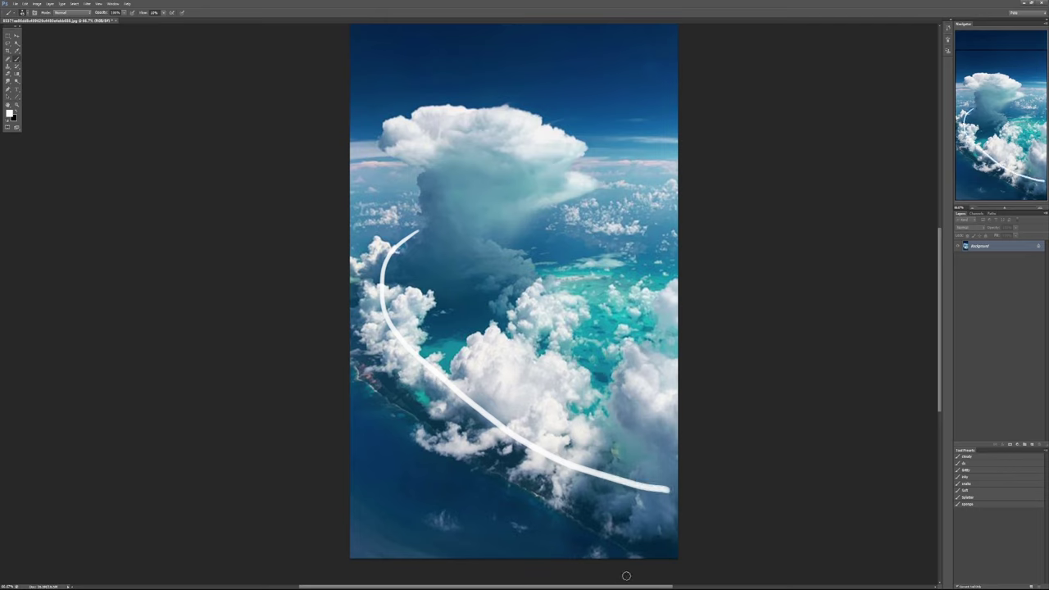
{"action": "key", "text": "ctrl+z"}
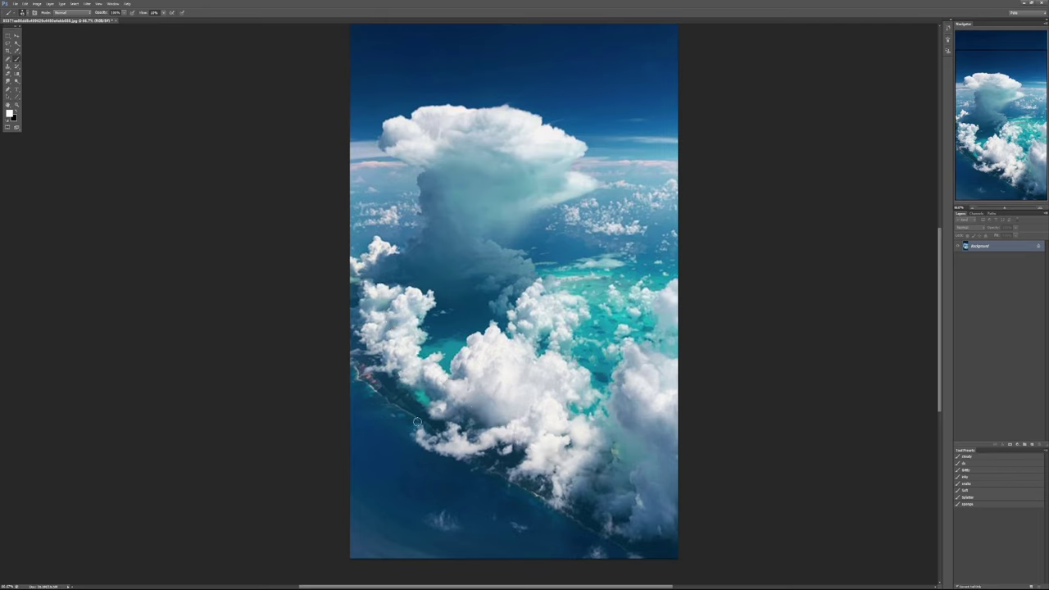
Try two white curves flaring up the sides of the storm cloud's dark column, and undo both.
{"action": "mouse_move", "coordinate": [414, 281]}
{"action": "left_mouse_down"}
{"action": "mouse_move", "coordinate": [458, 184]}
{"action": "mouse_move", "coordinate": [449, 220]}
{"action": "mouse_move", "coordinate": [444, 168]}
{"action": "mouse_move", "coordinate": [414, 141]}
{"action": "left_mouse_up"}
{"action": "key", "text": "ctrl+z"}
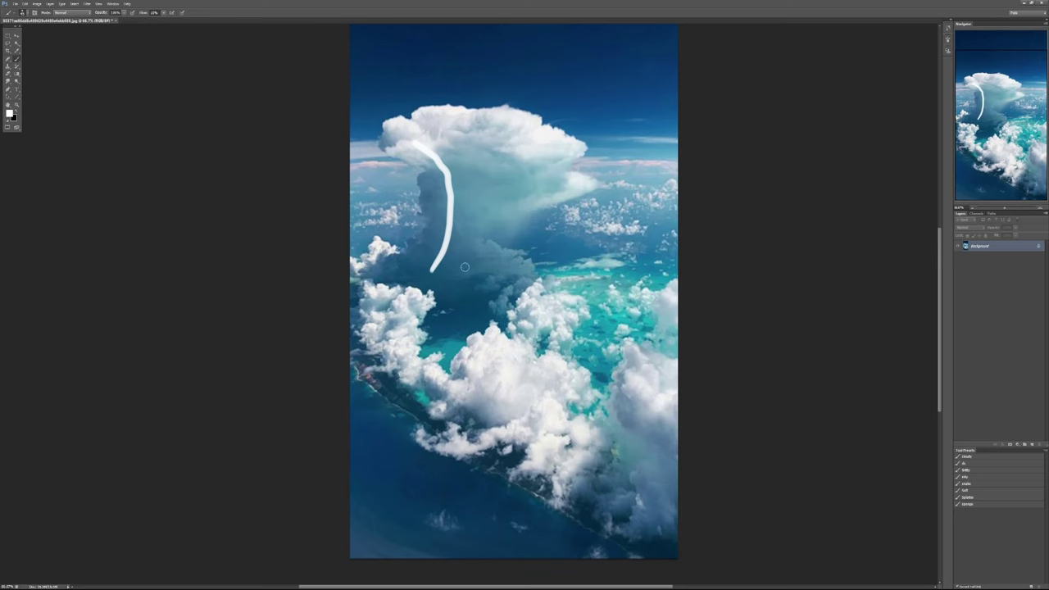
{"action": "mouse_move", "coordinate": [465, 266]}
{"action": "left_mouse_down"}
{"action": "mouse_move", "coordinate": [518, 188]}
{"action": "mouse_move", "coordinate": [568, 178]}
{"action": "left_mouse_up"}
{"action": "key", "text": "ctrl+alt+z"}
{"action": "key", "text": "ctrl+alt+z"}
Try two flaring white curves up the storm cloud's column with parallel vertical strokes beneath its cap, and undo them all.
{"action": "left_click", "coordinate": [500, 201], "text": "ctrl"}
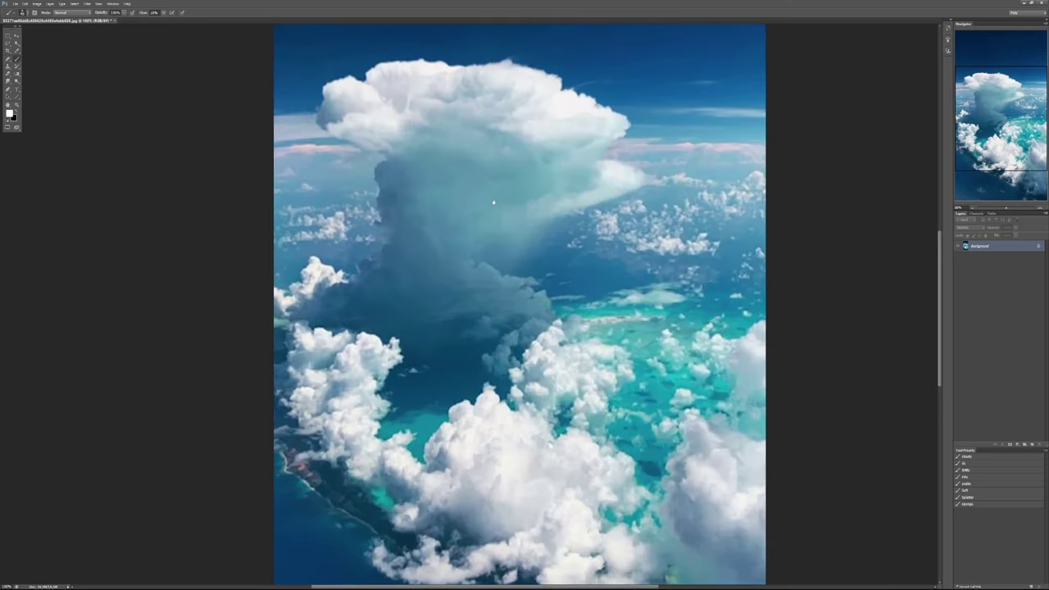
{"action": "left_click_drag", "start_coordinate": [498, 210], "coordinate": [529, 254]}
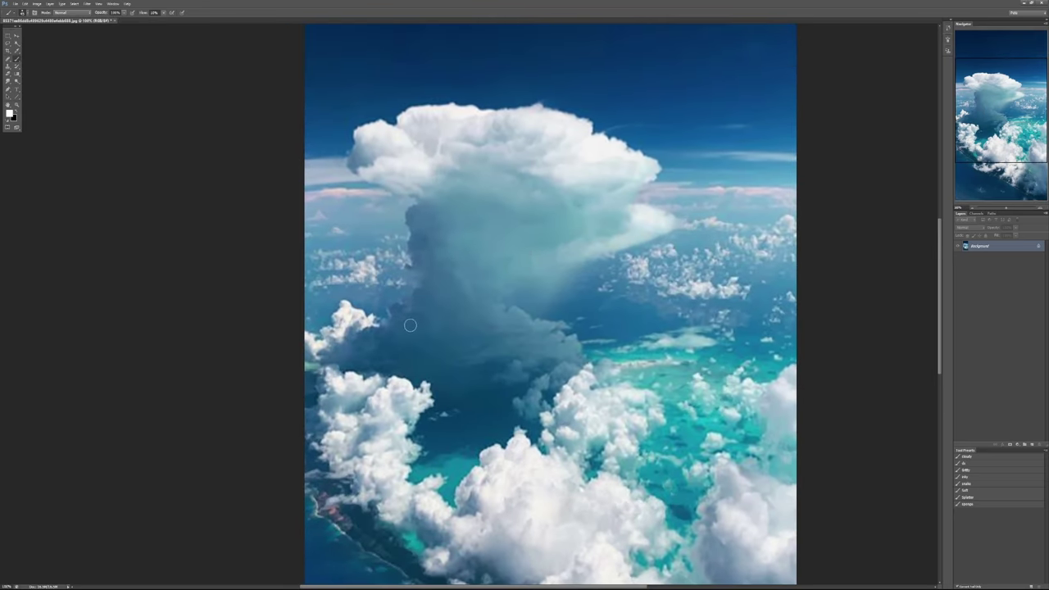
{"action": "mouse_move", "coordinate": [388, 337]}
{"action": "left_mouse_down"}
{"action": "mouse_move", "coordinate": [441, 280]}
{"action": "mouse_move", "coordinate": [385, 152]}
{"action": "left_mouse_up"}
{"action": "key", "text": "ctrl+z"}
{"action": "mouse_move", "coordinate": [382, 348]}
{"action": "left_mouse_down"}
{"action": "mouse_move", "coordinate": [435, 280]}
{"action": "mouse_move", "coordinate": [437, 234]}
{"action": "mouse_move", "coordinate": [408, 176]}
{"action": "left_mouse_up"}
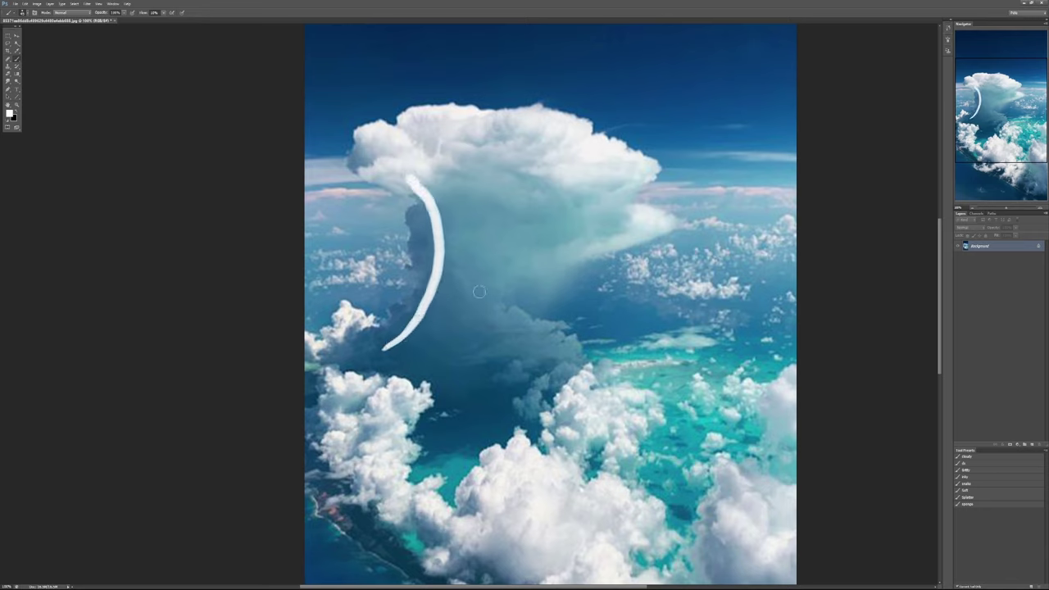
{"action": "mouse_move", "coordinate": [454, 313]}
{"action": "left_mouse_down"}
{"action": "mouse_move", "coordinate": [484, 238]}
{"action": "mouse_move", "coordinate": [542, 190]}
{"action": "mouse_move", "coordinate": [612, 165]}
{"action": "mouse_move", "coordinate": [644, 163]}
{"action": "left_mouse_up"}
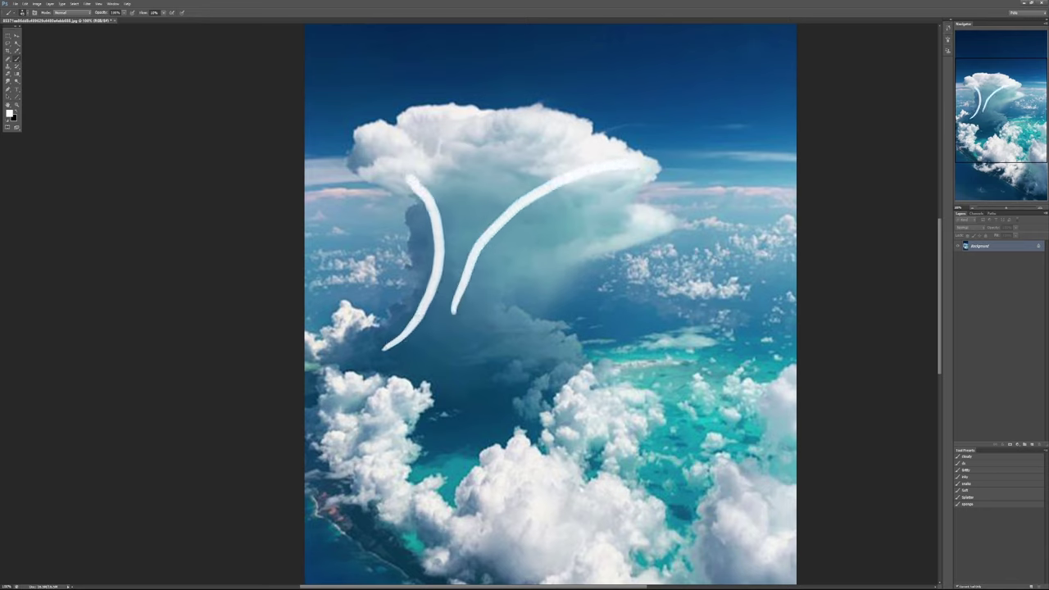
{"action": "mouse_move", "coordinate": [536, 198]}
{"action": "left_mouse_down"}
{"action": "mouse_move", "coordinate": [536, 282]}
{"action": "mouse_move", "coordinate": [557, 210]}
{"action": "mouse_move", "coordinate": [553, 322]}
{"action": "left_mouse_up"}
{"action": "left_click_drag", "start_coordinate": [577, 203], "coordinate": [573, 305]}
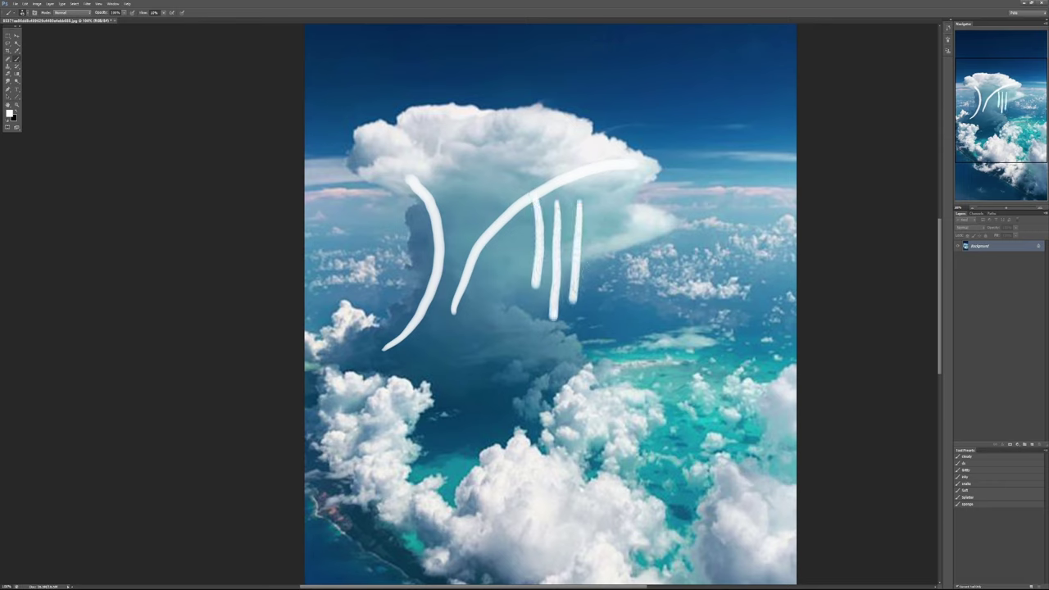
{"action": "left_click_drag", "start_coordinate": [596, 218], "coordinate": [591, 328]}
{"action": "key", "text": "ctrl+alt+z"}
{"action": "key", "text": "ctrl+alt+z"}
{"action": "key", "text": "ctrl+alt+z"}
{"action": "key", "text": "ctrl+alt+z"}
{"action": "key", "text": "ctrl+alt+z"}
{"action": "key", "text": "ctrl+alt+z"}
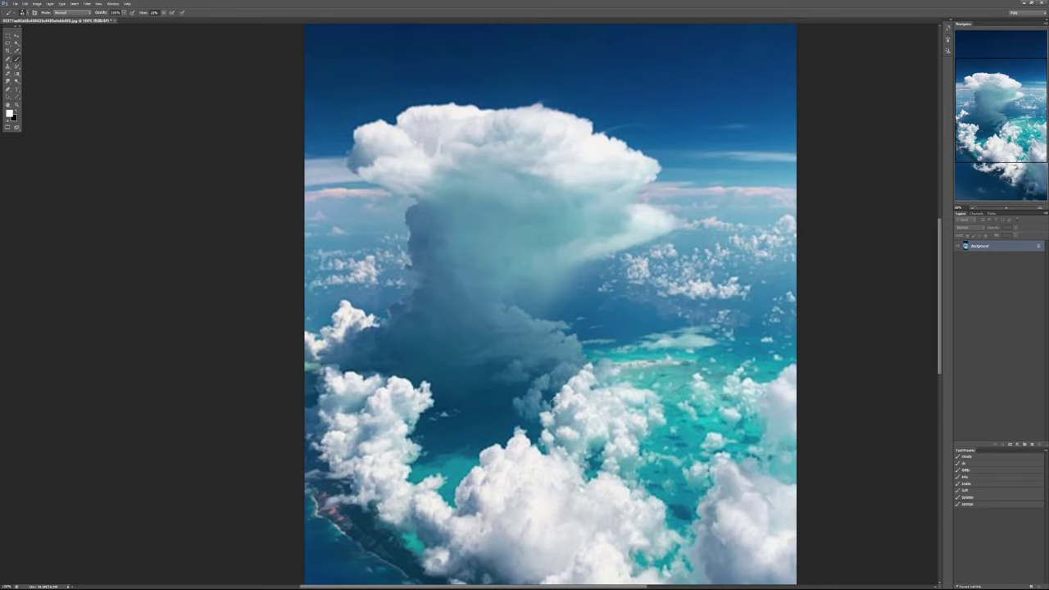
Try a small hooked white stroke at the lower edge of the cloud bank and undo it.
{"action": "left_click_drag", "start_coordinate": [454, 311], "coordinate": [411, 184]}
{"action": "scroll", "coordinate": [441, 205], "scroll_direction": "down", "scroll_amount": 1}
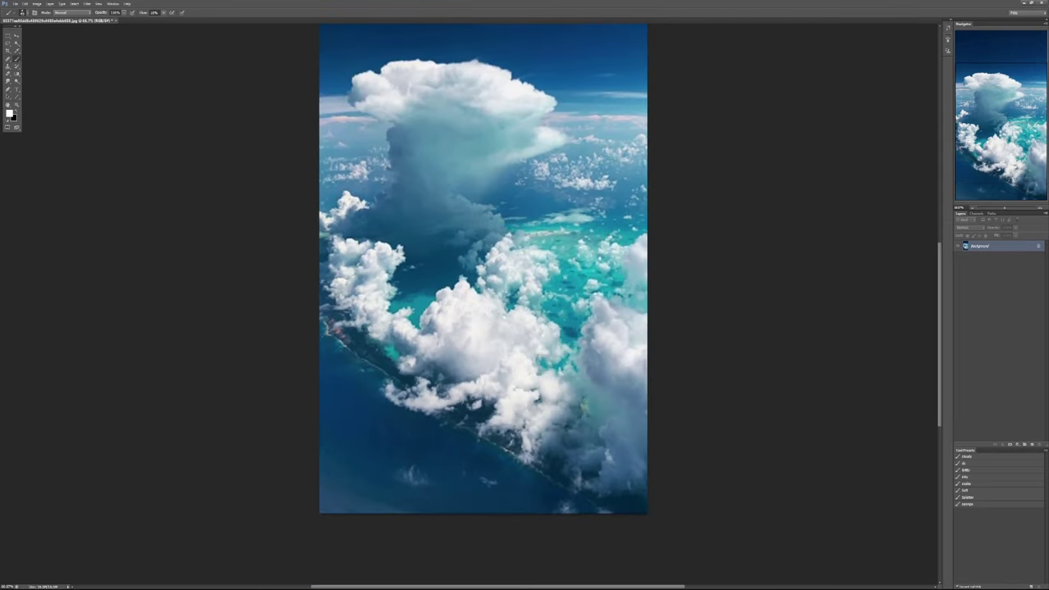
{"action": "left_click_drag", "start_coordinate": [594, 263], "coordinate": [613, 331]}
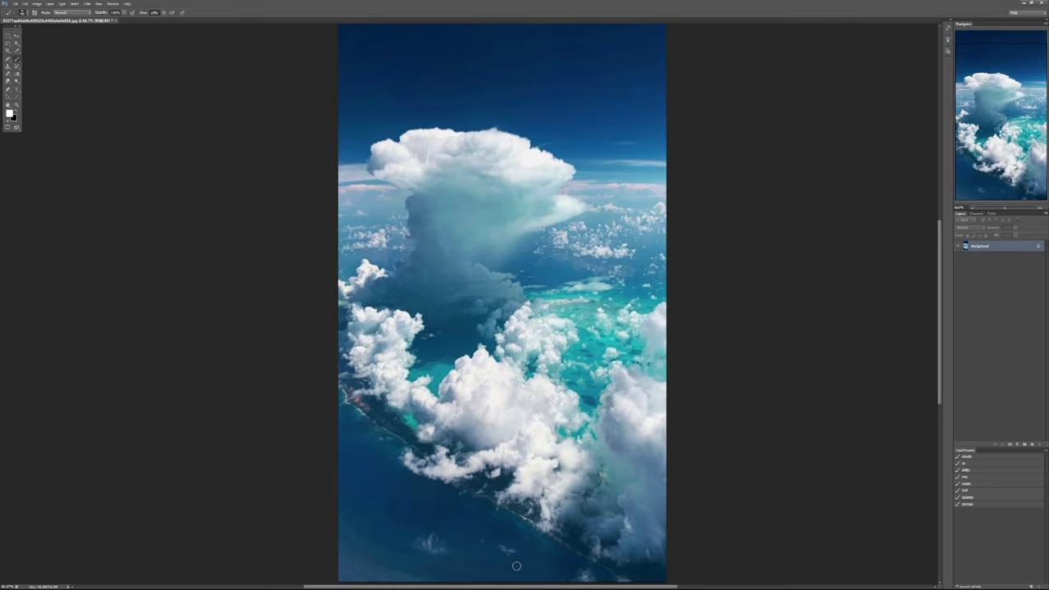
{"action": "left_click_drag", "start_coordinate": [524, 488], "coordinate": [528, 534]}
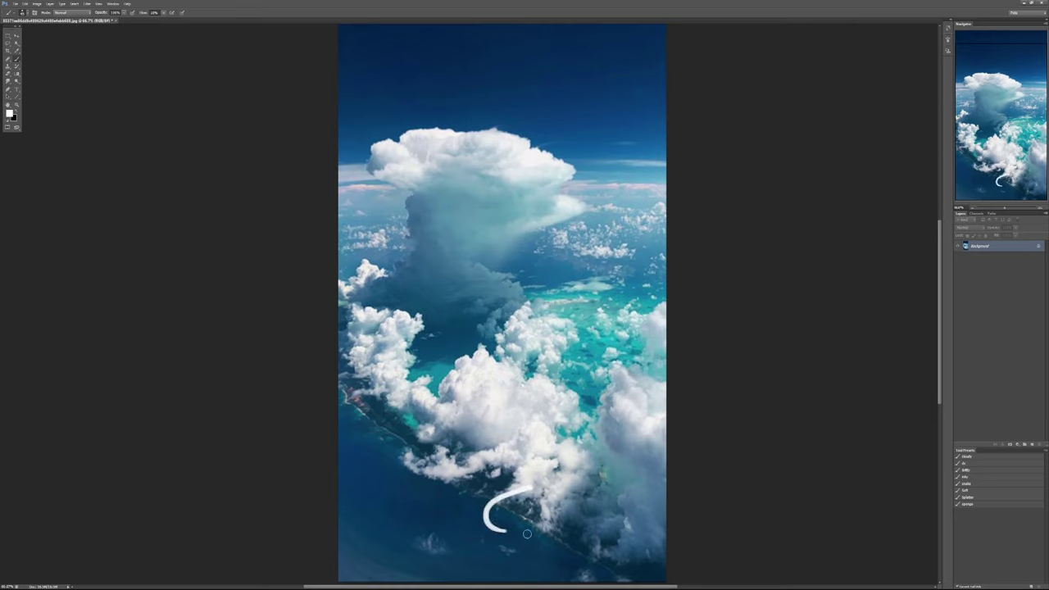
{"action": "key", "text": "ctrl+z"}
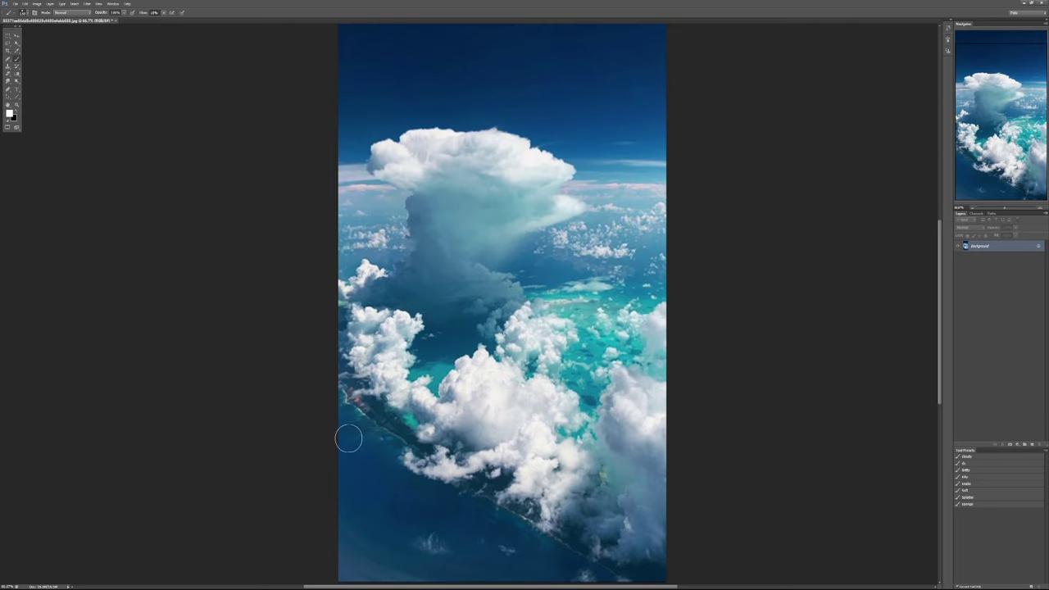
Try several solid white zigzag cloud shapes in the dark sky above the storm cloud, undoing each one.
{"action": "left_click", "coordinate": [468, 92]}
{"action": "mouse_move", "coordinate": [468, 92]}
{"action": "left_mouse_down"}
{"action": "mouse_move", "coordinate": [564, 87]}
{"action": "mouse_move", "coordinate": [557, 78]}
{"action": "mouse_move", "coordinate": [516, 107]}
{"action": "mouse_move", "coordinate": [590, 114]}
{"action": "left_mouse_up"}
{"action": "key", "text": "ctrl+z"}
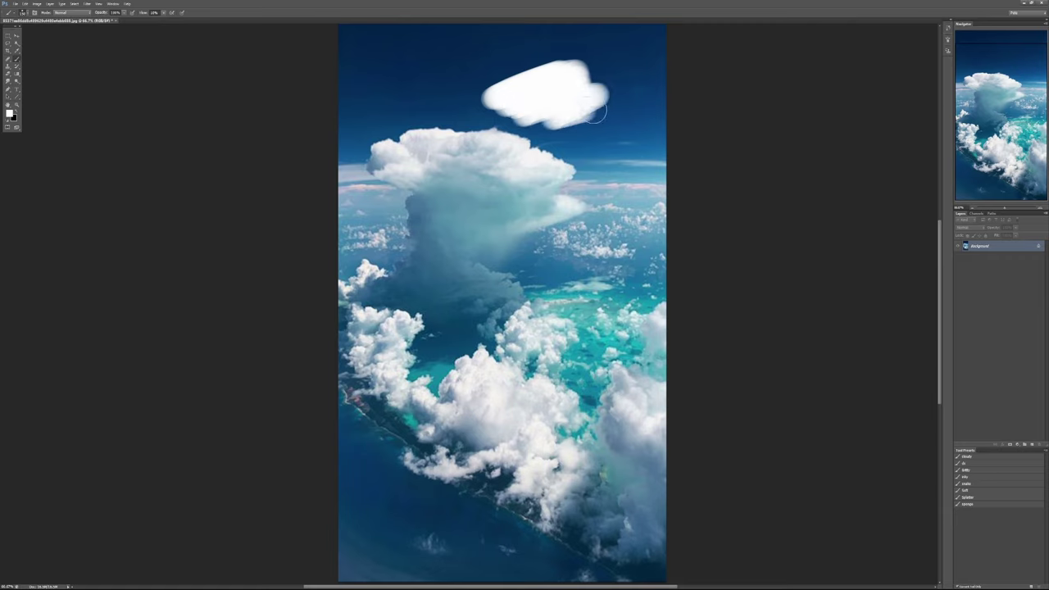
{"action": "key", "text": "ctrl+z"}
{"action": "mouse_move", "coordinate": [484, 95]}
{"action": "left_mouse_down"}
{"action": "mouse_move", "coordinate": [535, 72]}
{"action": "mouse_move", "coordinate": [579, 100]}
{"action": "left_mouse_up"}
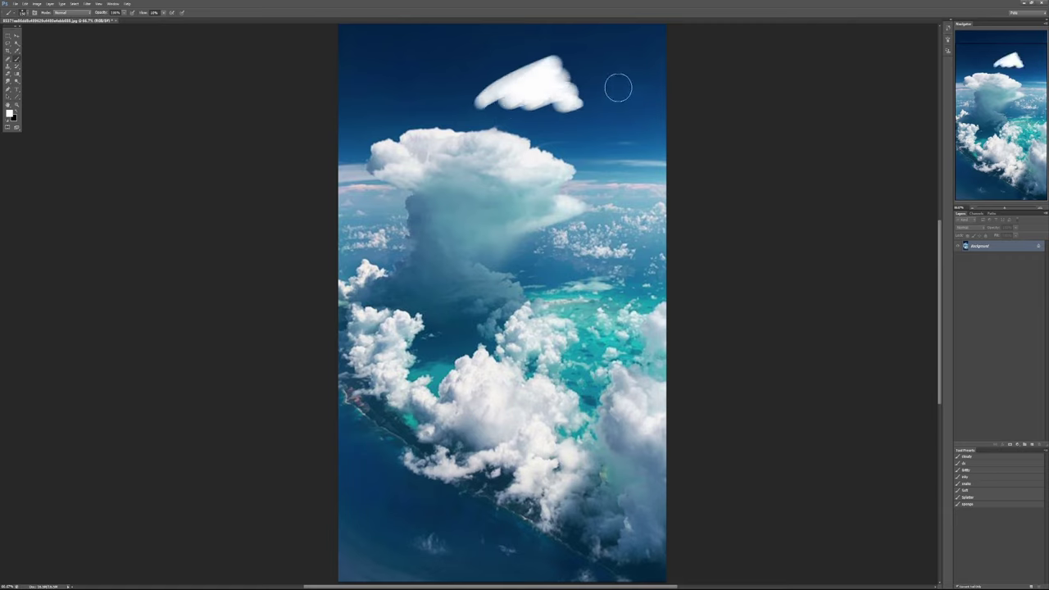
{"action": "key", "text": "ctrl+z"}
{"action": "mouse_move", "coordinate": [517, 115]}
{"action": "left_mouse_down"}
{"action": "mouse_move", "coordinate": [561, 89]}
{"action": "mouse_move", "coordinate": [554, 117]}
{"action": "mouse_move", "coordinate": [606, 122]}
{"action": "left_mouse_up"}
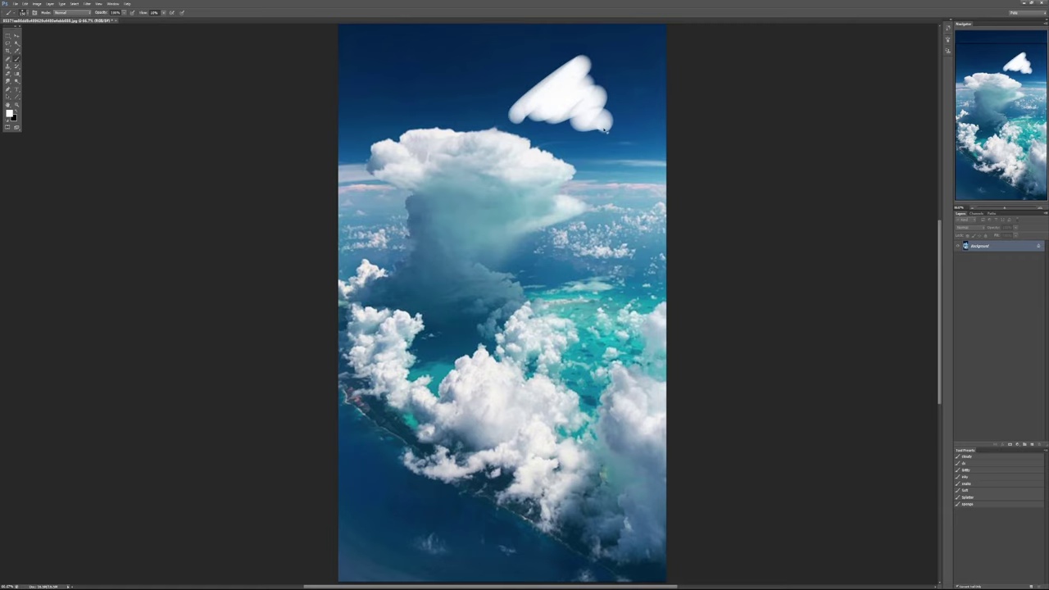
{"action": "key", "text": "ctrl+z"}
Set the brush opacity to 40% and paint a translucent white wisp arching from the storm cloud's top, sampling colours along it.
{"action": "key", "text": "4"}
{"action": "mouse_move", "coordinate": [525, 128]}
{"action": "left_mouse_down"}
{"action": "mouse_move", "coordinate": [533, 104]}
{"action": "mouse_move", "coordinate": [579, 84]}
{"action": "left_mouse_up"}
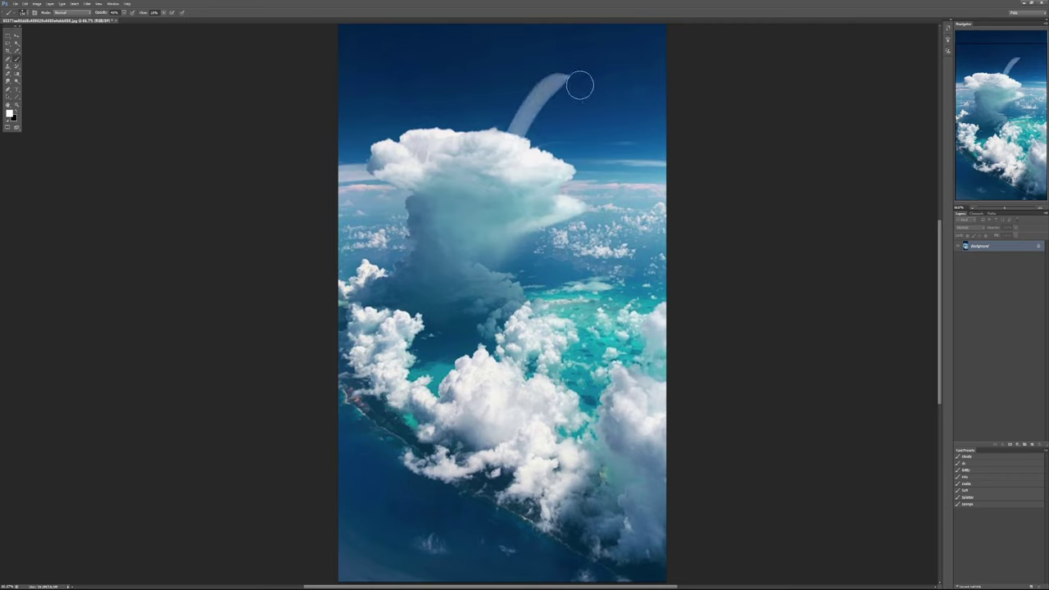
{"action": "key", "text": "ctrl+z"}
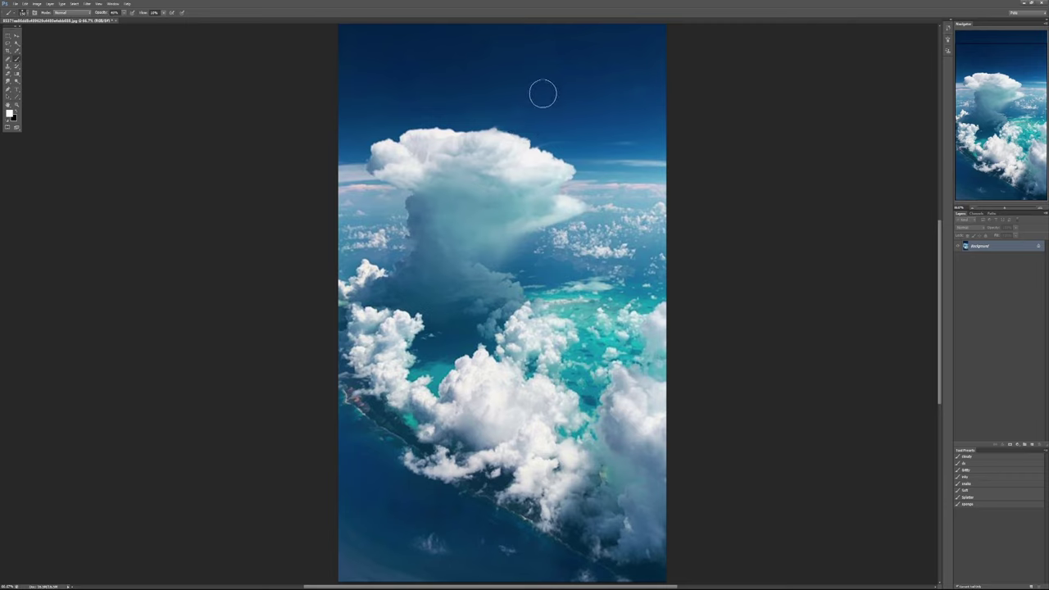
{"action": "mouse_move", "coordinate": [483, 139]}
{"action": "left_mouse_down"}
{"action": "mouse_move", "coordinate": [518, 121]}
{"action": "mouse_move", "coordinate": [594, 121]}
{"action": "mouse_move", "coordinate": [519, 145]}
{"action": "mouse_move", "coordinate": [524, 131]}
{"action": "mouse_move", "coordinate": [575, 127]}
{"action": "mouse_move", "coordinate": [536, 136]}
{"action": "mouse_move", "coordinate": [592, 118]}
{"action": "mouse_move", "coordinate": [563, 115]}
{"action": "mouse_move", "coordinate": [543, 130]}
{"action": "mouse_move", "coordinate": [587, 107]}
{"action": "mouse_move", "coordinate": [639, 128]}
{"action": "mouse_move", "coordinate": [632, 134]}
{"action": "mouse_move", "coordinate": [645, 125]}
{"action": "mouse_move", "coordinate": [576, 125]}
{"action": "left_mouse_up"}
{"action": "left_click", "coordinate": [541, 135], "text": "alt"}
{"action": "left_click", "coordinate": [551, 135], "text": "alt"}
{"action": "left_click", "coordinate": [631, 126], "text": "alt"}
{"action": "left_click", "coordinate": [635, 132], "text": "alt"}
{"action": "left_click", "coordinate": [536, 115], "text": "alt"}
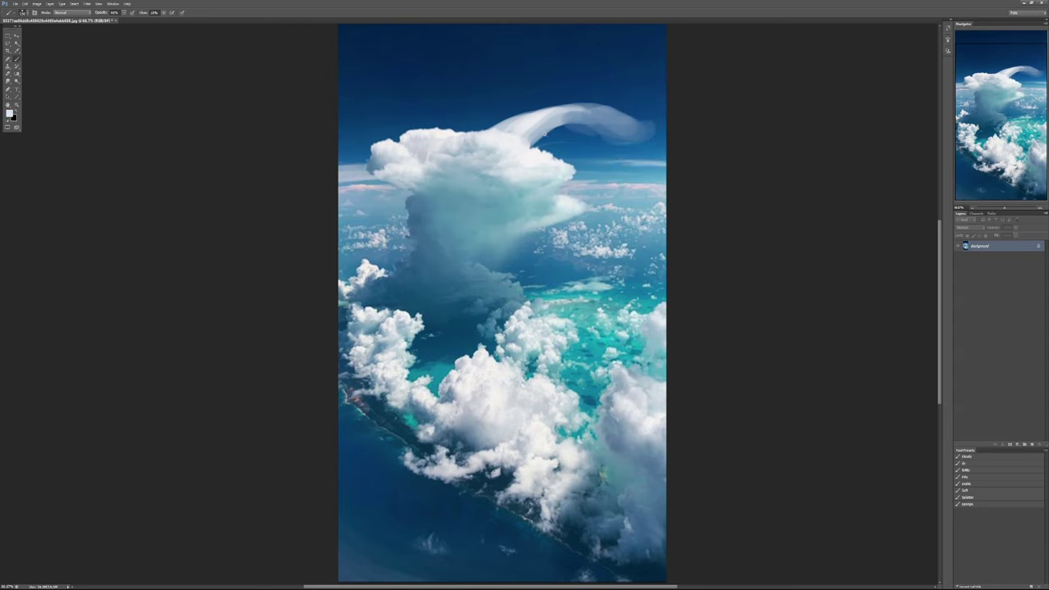
Shrink the brush and paint narrow curved white strands along the flow of the wisp.
{"action": "scroll", "coordinate": [536, 116], "scroll_direction": "up", "scroll_amount": 4}
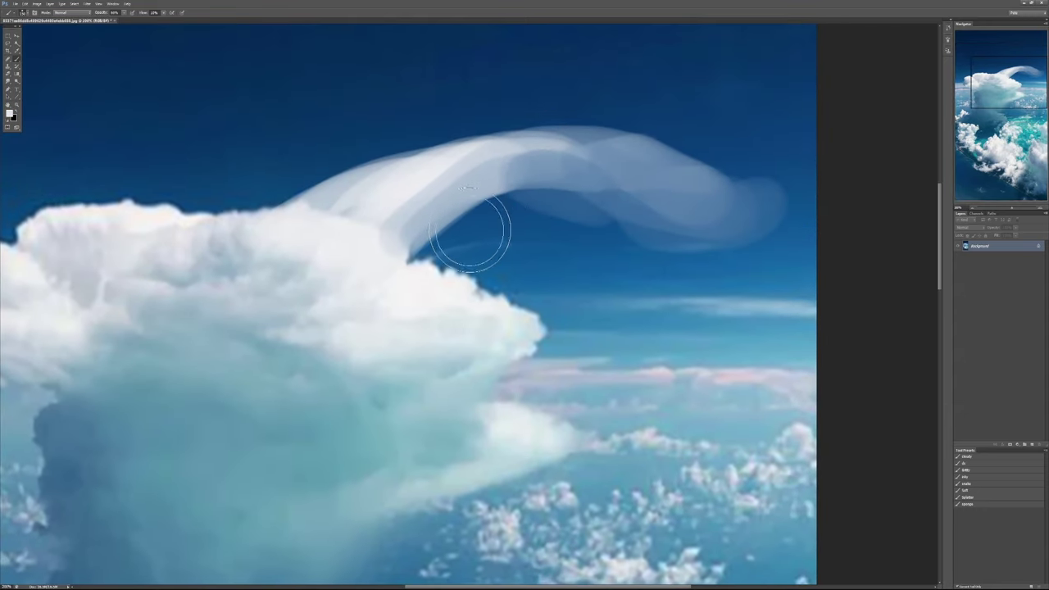
{"action": "key", "text": "bracketleft"}
{"action": "key", "text": "bracketleft"}
{"action": "key", "text": "bracketleft"}
{"action": "key", "text": "bracketleft"}
{"action": "mouse_move", "coordinate": [398, 205]}
{"action": "left_mouse_down"}
{"action": "mouse_move", "coordinate": [456, 178]}
{"action": "mouse_move", "coordinate": [508, 174]}
{"action": "mouse_move", "coordinate": [576, 194]}
{"action": "mouse_move", "coordinate": [623, 169]}
{"action": "left_mouse_up"}
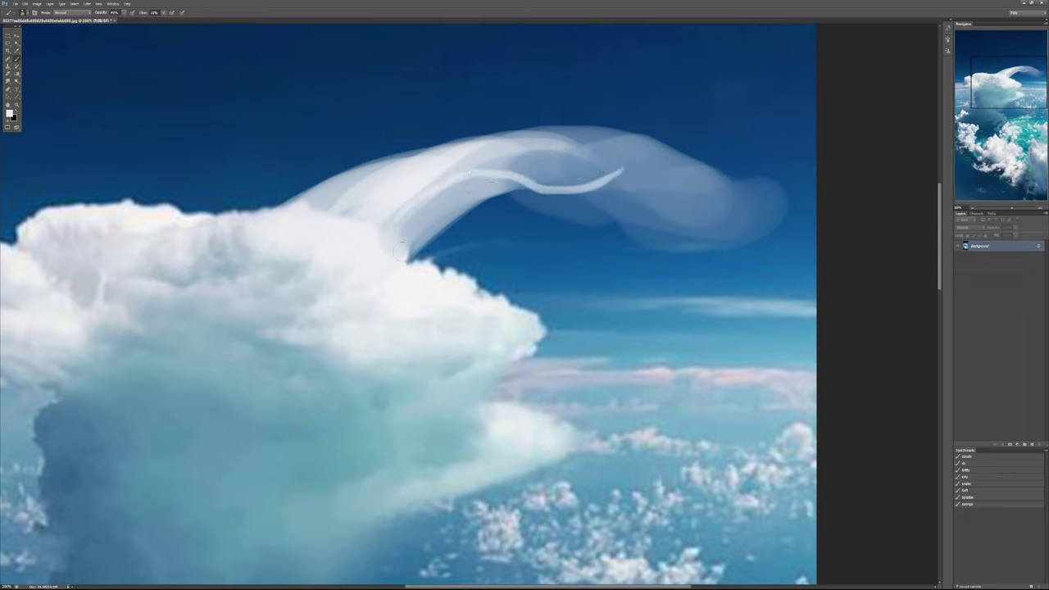
{"action": "left_click_drag", "start_coordinate": [404, 244], "coordinate": [504, 197]}
{"action": "left_click_drag", "start_coordinate": [412, 215], "coordinate": [539, 180]}
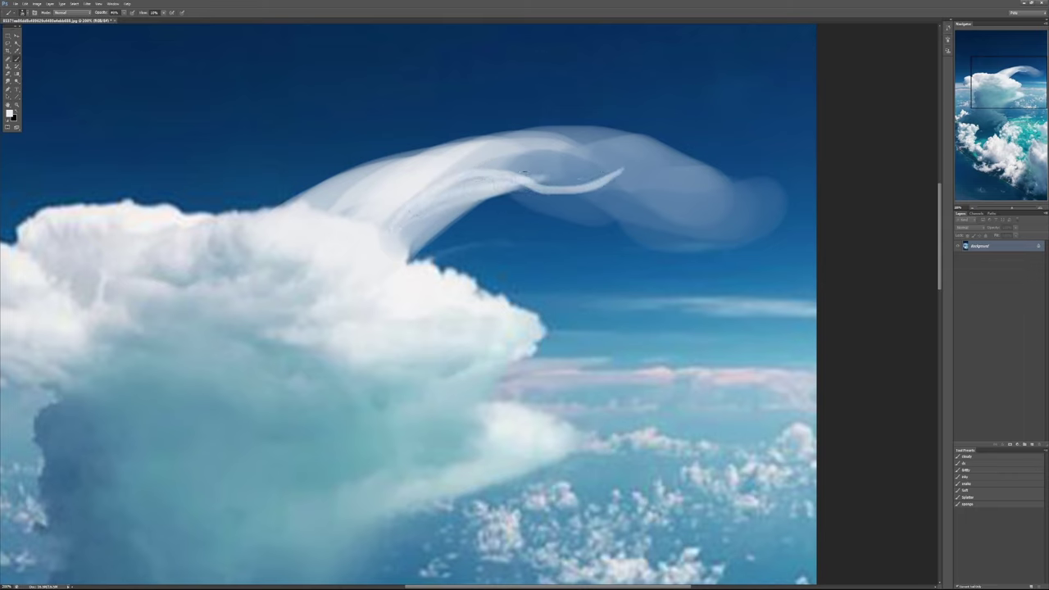
{"action": "mouse_move", "coordinate": [591, 139]}
{"action": "left_mouse_down"}
{"action": "mouse_move", "coordinate": [472, 208]}
{"action": "mouse_move", "coordinate": [410, 213]}
{"action": "left_mouse_up"}
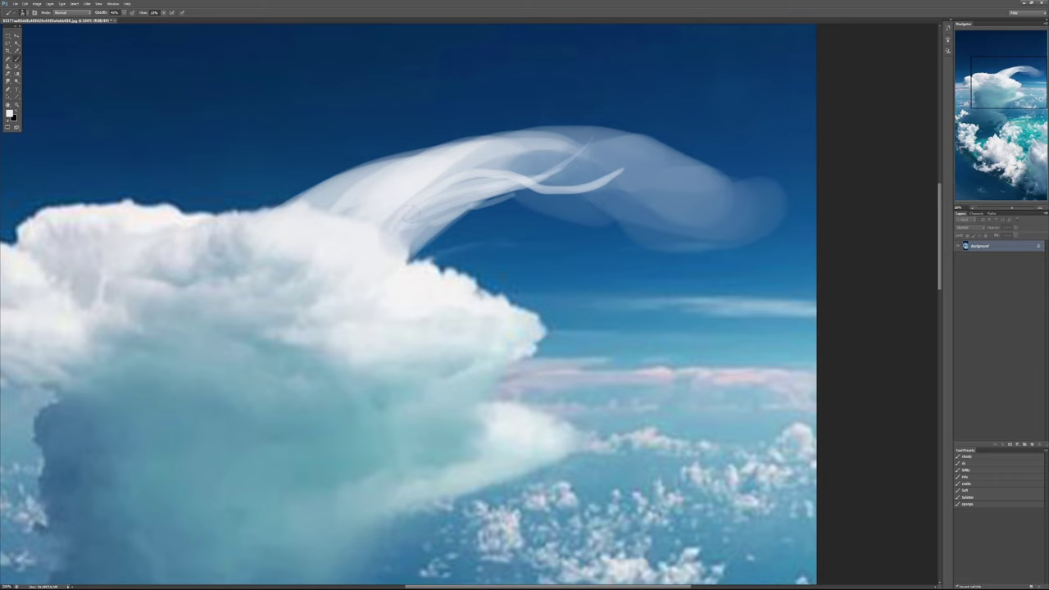
{"action": "left_click_drag", "start_coordinate": [464, 157], "coordinate": [630, 163]}
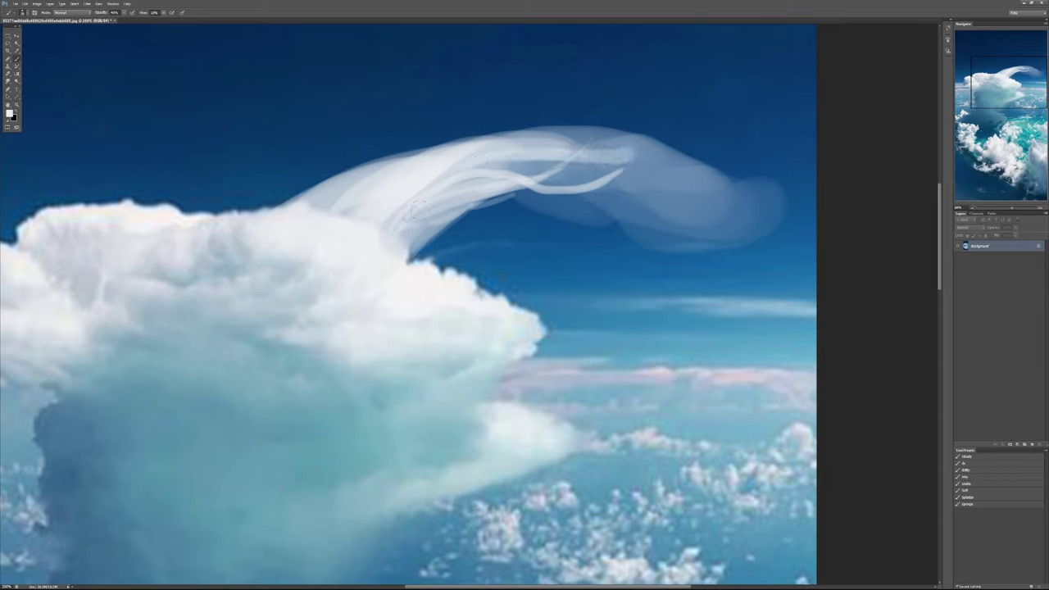
Paint a curved strand beneath the wisp, looping from its base and filling in where it meets the cloud.
{"action": "mouse_move", "coordinate": [429, 244]}
{"action": "left_mouse_down"}
{"action": "mouse_move", "coordinate": [506, 217]}
{"action": "mouse_move", "coordinate": [420, 246]}
{"action": "mouse_move", "coordinate": [480, 221]}
{"action": "left_mouse_up"}
{"action": "mouse_move", "coordinate": [422, 244]}
{"action": "left_mouse_down"}
{"action": "mouse_move", "coordinate": [518, 205]}
{"action": "mouse_move", "coordinate": [491, 237]}
{"action": "mouse_move", "coordinate": [503, 201]}
{"action": "mouse_move", "coordinate": [498, 235]}
{"action": "left_mouse_up"}
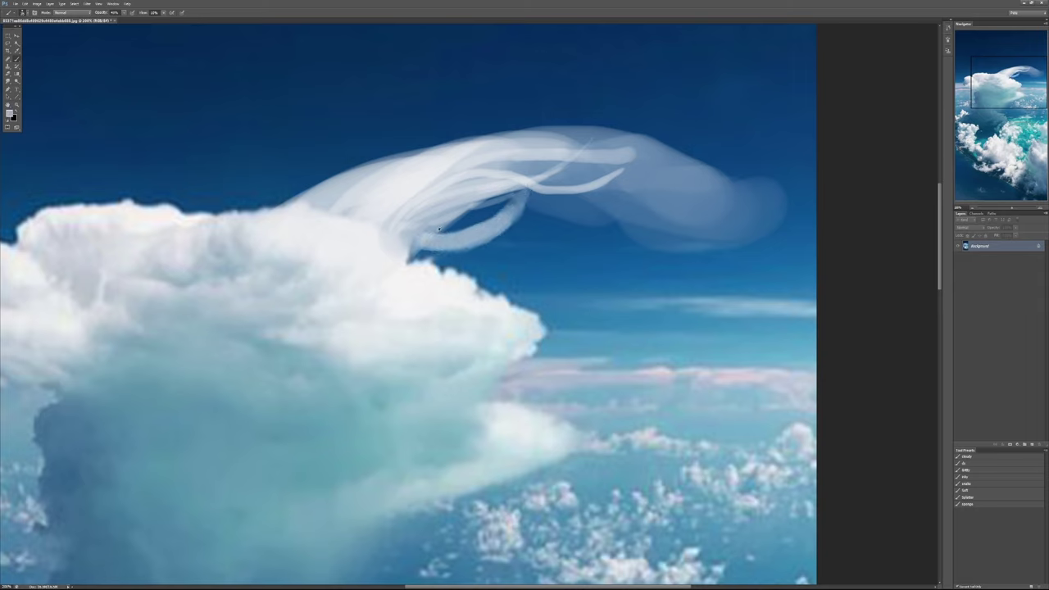
{"action": "mouse_move", "coordinate": [421, 243]}
{"action": "left_mouse_down"}
{"action": "mouse_move", "coordinate": [486, 246]}
{"action": "mouse_move", "coordinate": [526, 205]}
{"action": "mouse_move", "coordinate": [447, 258]}
{"action": "mouse_move", "coordinate": [417, 256]}
{"action": "left_mouse_up"}
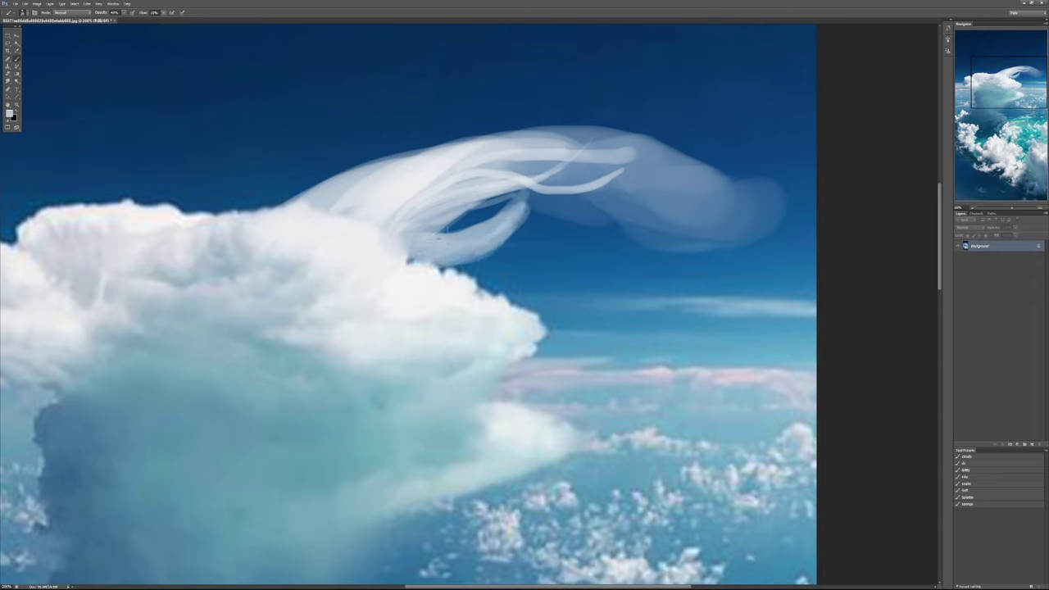
Sample shades from the wisp and paint darker and lighter strands through its middle.
{"action": "key", "text": "d"}
{"action": "left_click", "coordinate": [506, 168], "text": "alt"}
{"action": "left_click", "coordinate": [509, 165], "text": "alt"}
{"action": "mouse_move", "coordinate": [402, 215]}
{"action": "left_mouse_down"}
{"action": "mouse_move", "coordinate": [491, 152]}
{"action": "mouse_move", "coordinate": [460, 180]}
{"action": "mouse_move", "coordinate": [496, 150]}
{"action": "left_mouse_up"}
{"action": "mouse_move", "coordinate": [440, 181]}
{"action": "left_mouse_down"}
{"action": "mouse_move", "coordinate": [477, 161]}
{"action": "mouse_move", "coordinate": [463, 164]}
{"action": "left_mouse_up"}
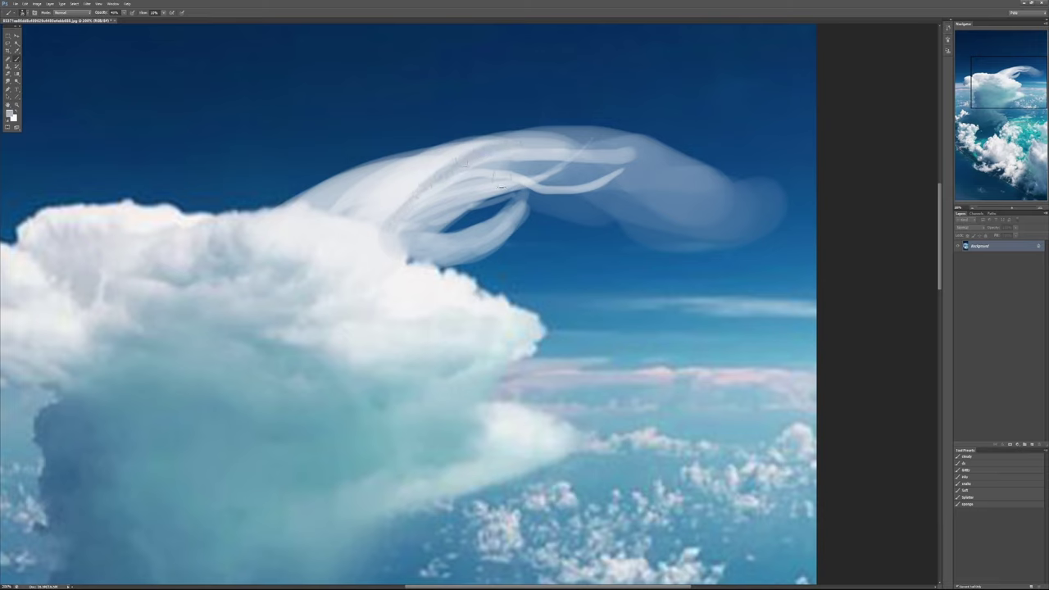
{"action": "left_click", "coordinate": [423, 175], "text": "alt"}
{"action": "mouse_move", "coordinate": [431, 202]}
{"action": "left_mouse_down"}
{"action": "mouse_move", "coordinate": [474, 176]}
{"action": "mouse_move", "coordinate": [502, 177]}
{"action": "left_mouse_up"}
Build up the wisp's upper edge with soft translucent near-white strokes following its arc.
{"action": "left_click_drag", "start_coordinate": [449, 227], "coordinate": [490, 271]}
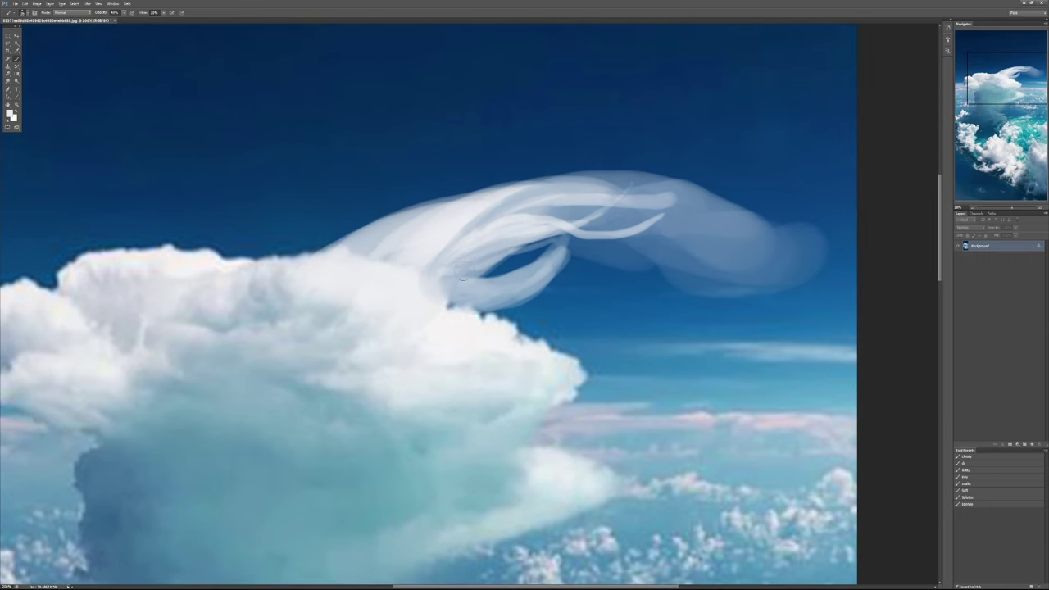
{"action": "mouse_move", "coordinate": [424, 227]}
{"action": "left_mouse_down"}
{"action": "mouse_move", "coordinate": [444, 206]}
{"action": "mouse_move", "coordinate": [415, 242]}
{"action": "mouse_move", "coordinate": [520, 176]}
{"action": "mouse_move", "coordinate": [462, 207]}
{"action": "mouse_move", "coordinate": [539, 185]}
{"action": "mouse_move", "coordinate": [614, 189]}
{"action": "left_mouse_up"}
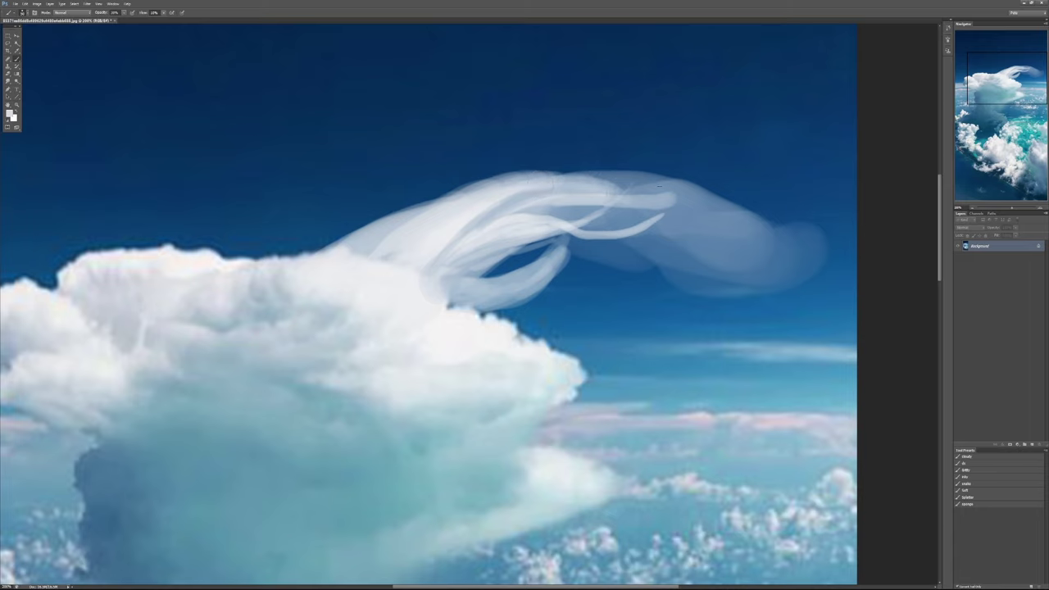
{"action": "mouse_move", "coordinate": [480, 194]}
{"action": "left_mouse_down"}
{"action": "mouse_move", "coordinate": [571, 172]}
{"action": "mouse_move", "coordinate": [602, 190]}
{"action": "mouse_move", "coordinate": [509, 182]}
{"action": "left_mouse_up"}
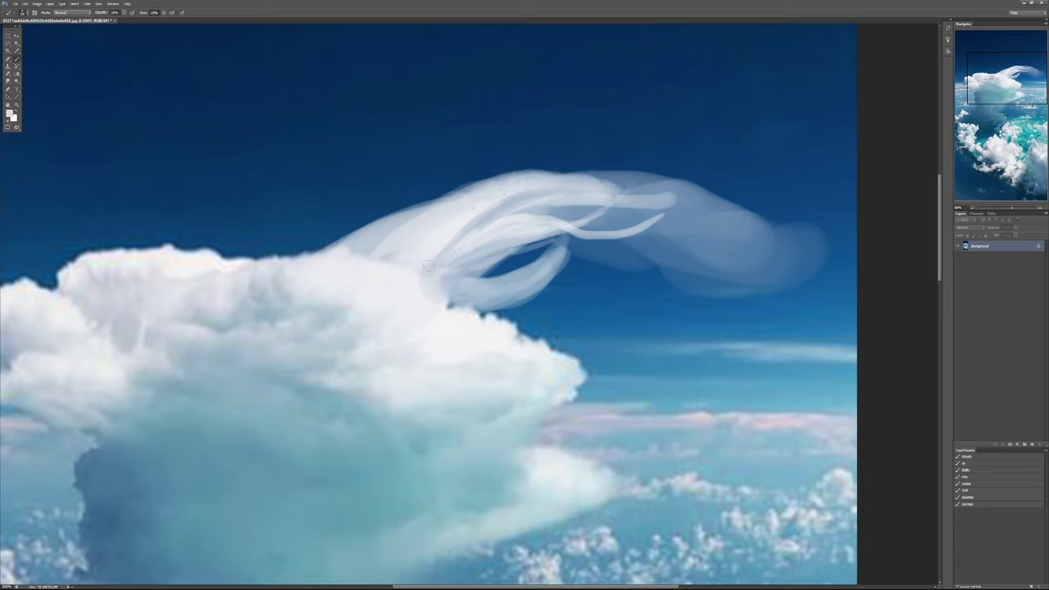
{"action": "left_click", "coordinate": [416, 306], "text": "alt"}
{"action": "mouse_move", "coordinate": [422, 259]}
{"action": "left_mouse_down"}
{"action": "mouse_move", "coordinate": [461, 221]}
{"action": "mouse_move", "coordinate": [580, 196]}
{"action": "left_mouse_up"}
Draw thin flyaway white strands over the wisp's upper edge and outer end, undoing the misplaced ones.
{"action": "mouse_move", "coordinate": [528, 110]}
{"action": "left_mouse_down"}
{"action": "mouse_move", "coordinate": [591, 169]}
{"action": "mouse_move", "coordinate": [561, 151]}
{"action": "left_mouse_up"}
{"action": "key", "text": "ctrl+z"}
{"action": "mouse_move", "coordinate": [447, 195]}
{"action": "left_mouse_down"}
{"action": "mouse_move", "coordinate": [576, 154]}
{"action": "mouse_move", "coordinate": [615, 159]}
{"action": "mouse_move", "coordinate": [617, 138]}
{"action": "left_mouse_up"}
{"action": "left_click_drag", "start_coordinate": [613, 180], "coordinate": [716, 130]}
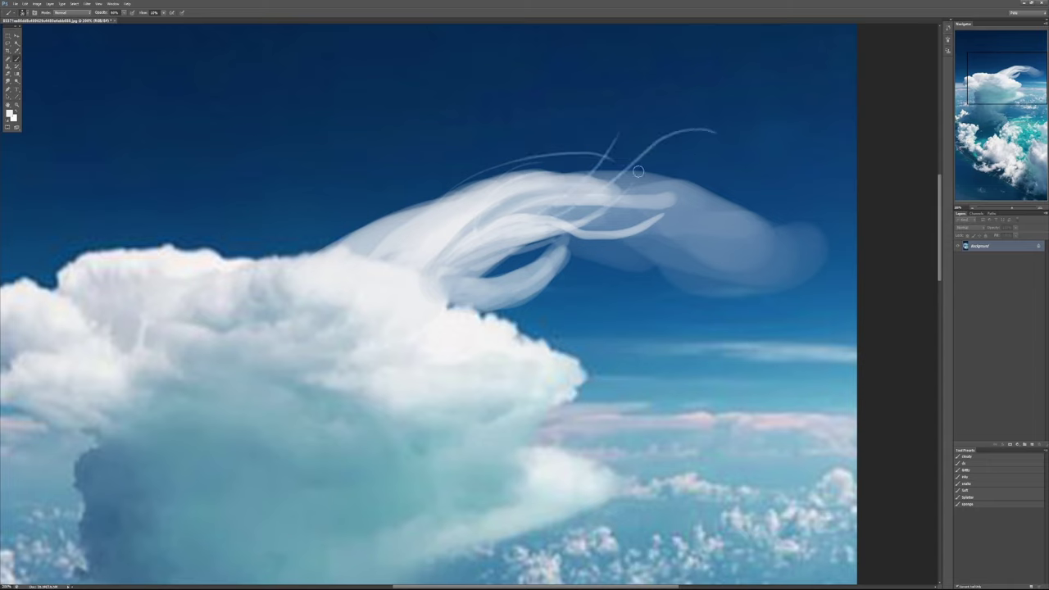
{"action": "key", "text": "ctrl+z"}
{"action": "left_click_drag", "start_coordinate": [710, 185], "coordinate": [577, 175]}
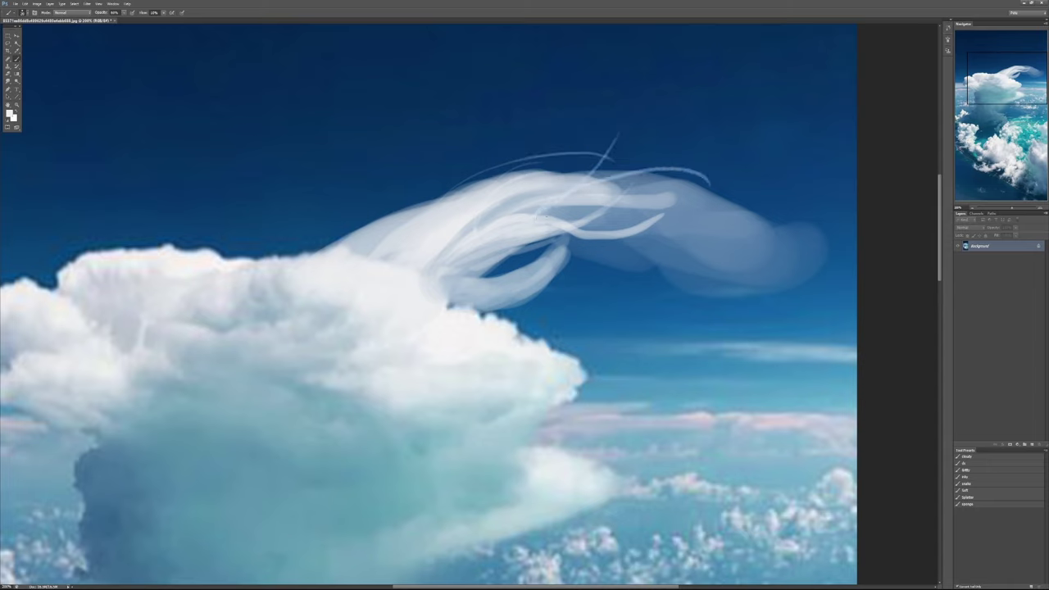
{"action": "left_click_drag", "start_coordinate": [589, 221], "coordinate": [706, 196]}
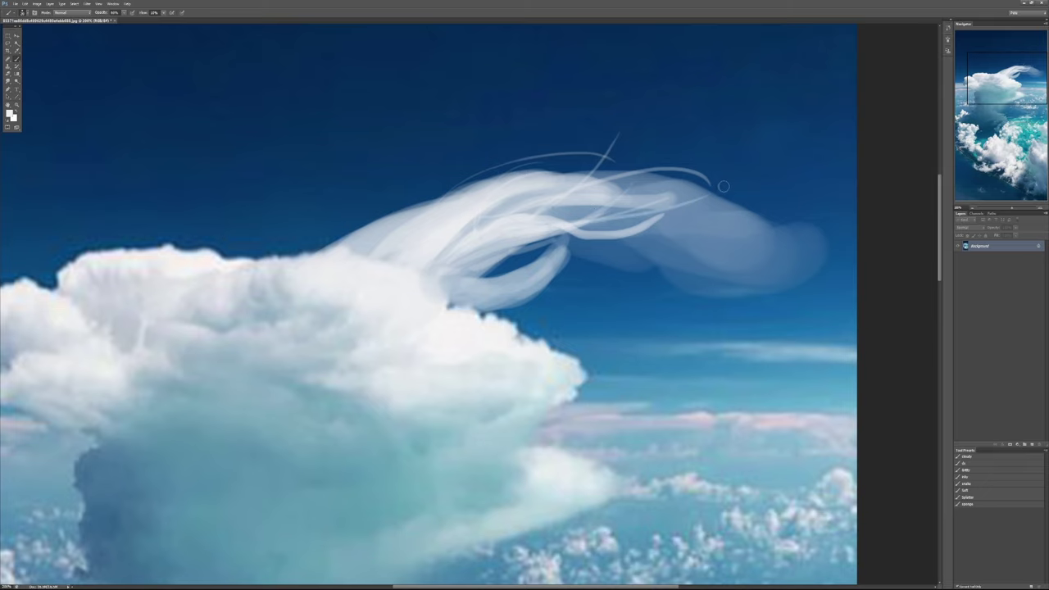
Try more thin strands toward the wisp's outer end and undo the latest strokes.
{"action": "key", "text": "ctrl+minus"}
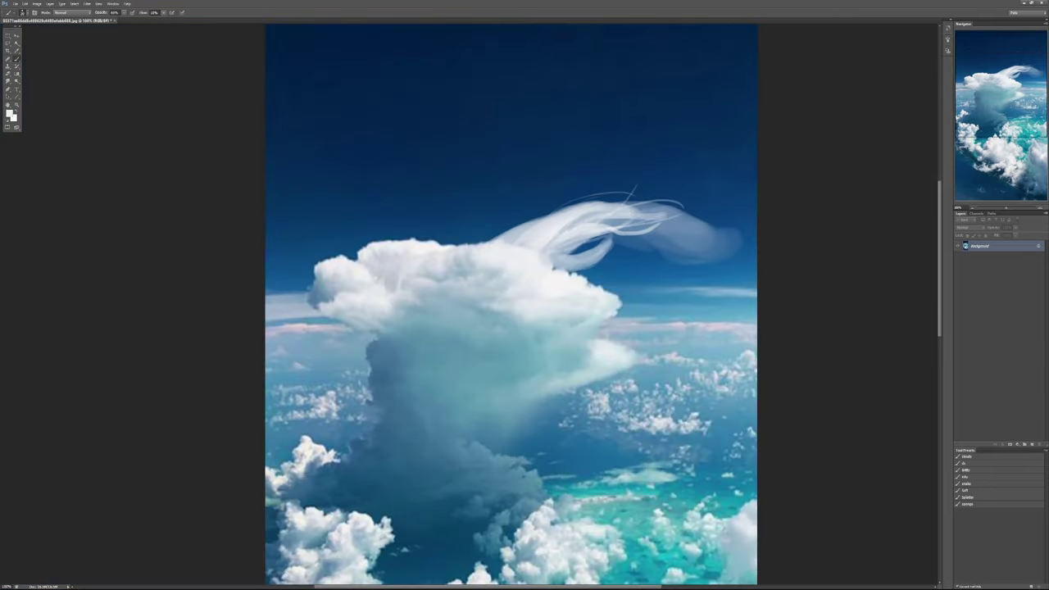
{"action": "left_click", "coordinate": [652, 218], "text": "ctrl"}
{"action": "left_click_drag", "start_coordinate": [568, 250], "coordinate": [739, 208]}
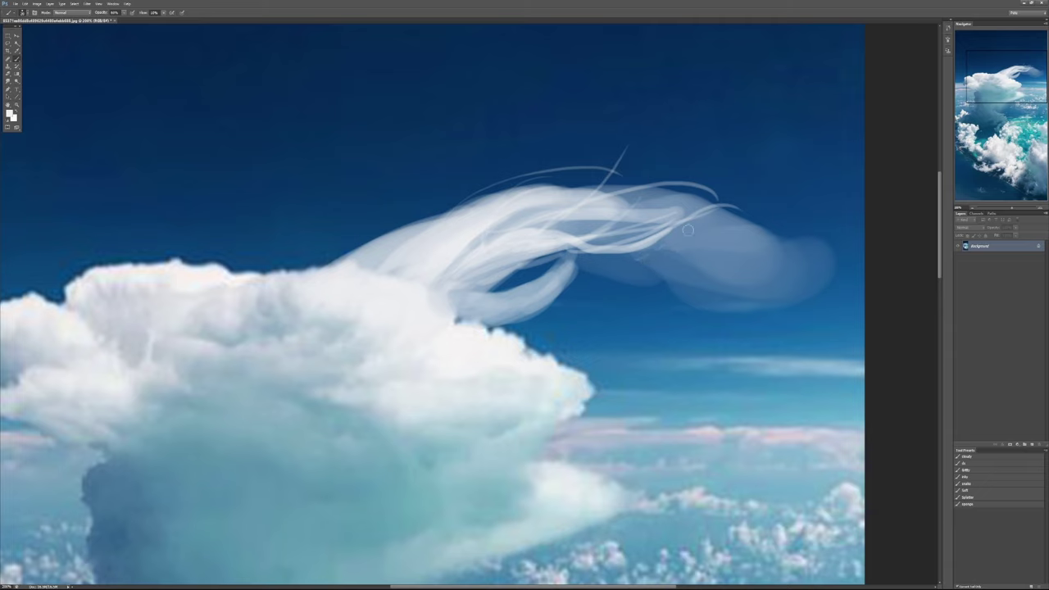
{"action": "left_click_drag", "start_coordinate": [674, 247], "coordinate": [716, 224]}
{"action": "key", "text": "ctrl+alt+z"}
{"action": "key", "text": "ctrl+alt+z"}
{"action": "key", "text": "ctrl+alt+z"}
{"action": "key", "text": "ctrl+alt+z"}
{"action": "scroll", "coordinate": [609, 277], "scroll_direction": "down", "scroll_amount": 3}
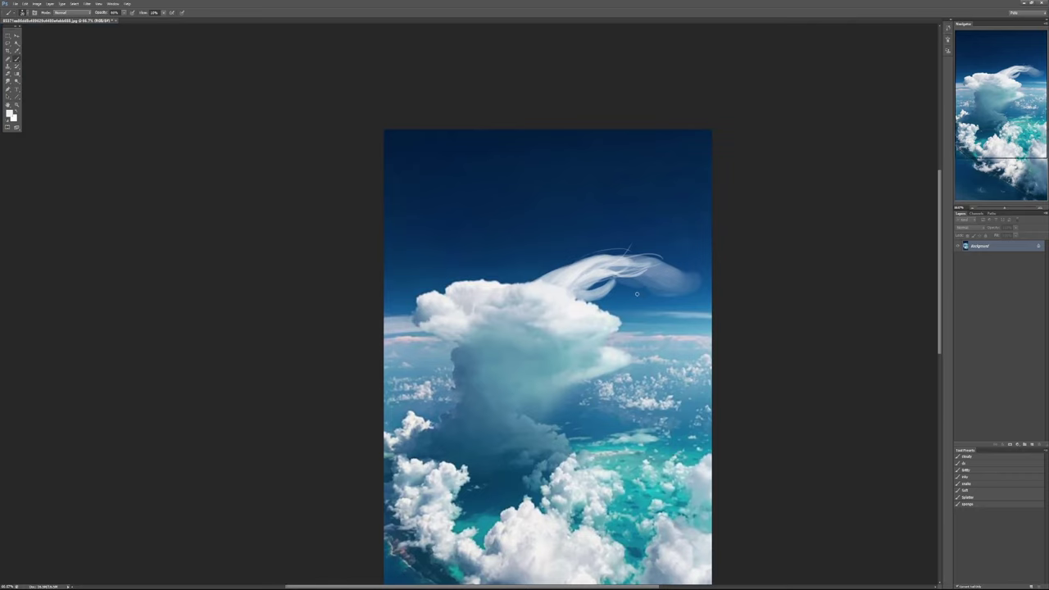